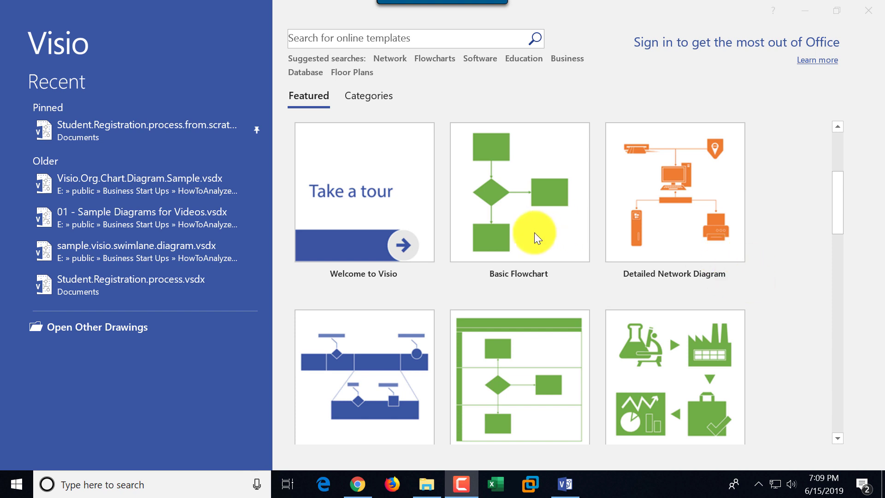
{"action": "left_click", "coordinate": [530, 219]}
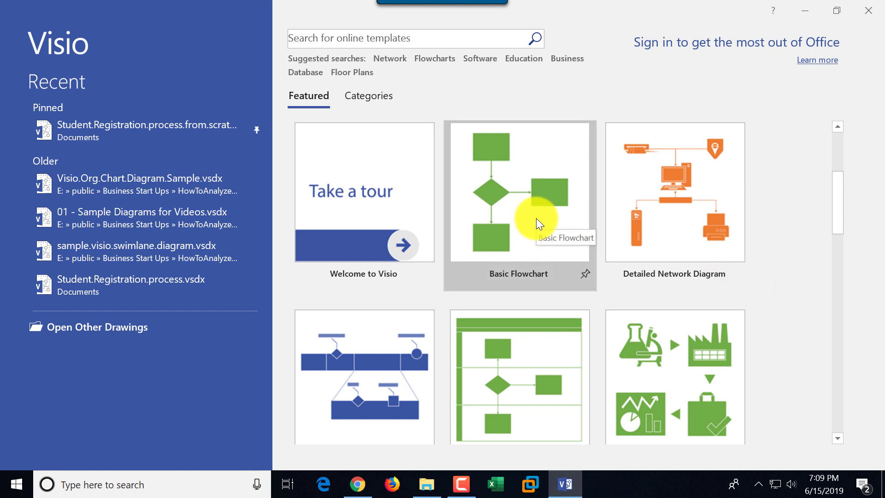
{"action": "double_click", "coordinate": [536, 217]}
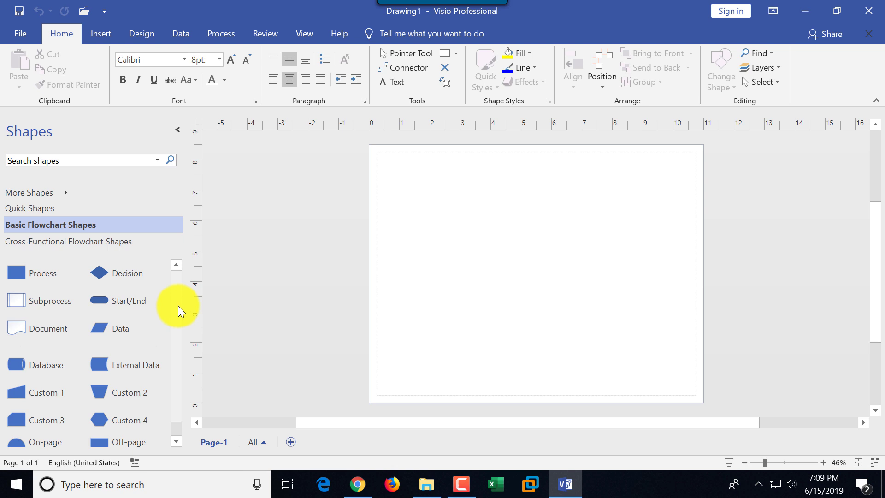
{"action": "scroll", "coordinate": [176, 304], "scroll_direction": "down", "scroll_amount": 1}
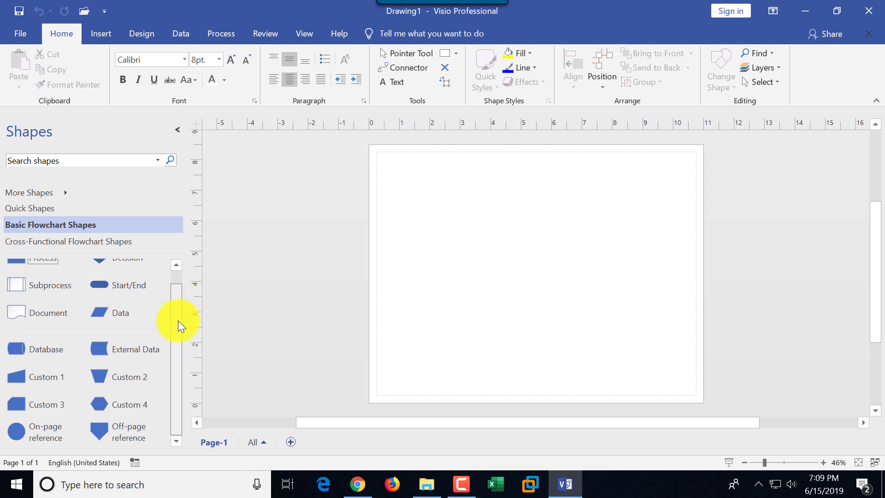
{"action": "scroll", "coordinate": [177, 305], "scroll_direction": "up", "scroll_amount": 1}
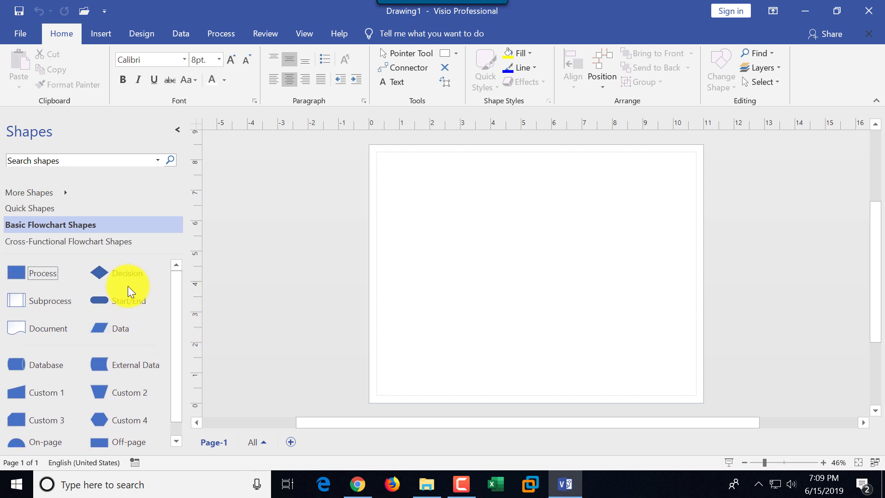
{"action": "left_click", "coordinate": [869, 34]}
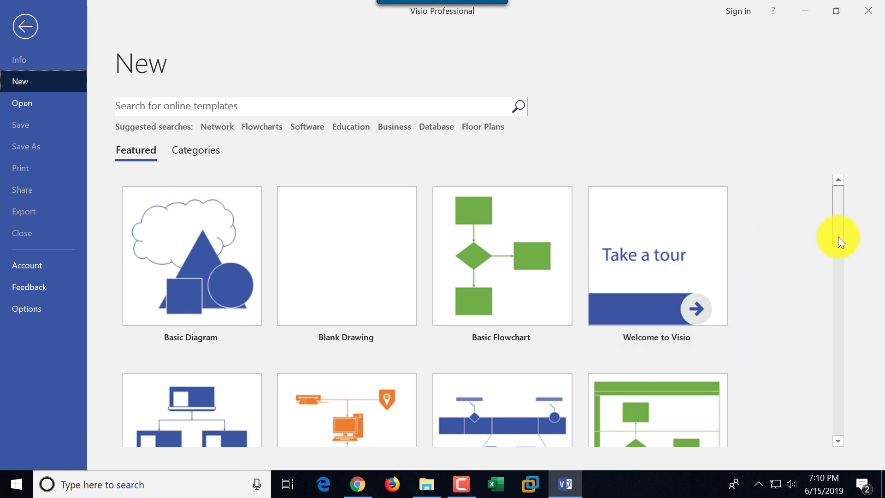
Step: Browse the featured templates and search the online templates for "flowchart"
{"action": "left_click", "coordinate": [837, 272]}
{"action": "left_click_drag", "start_coordinate": [837, 273], "coordinate": [861, 182]}
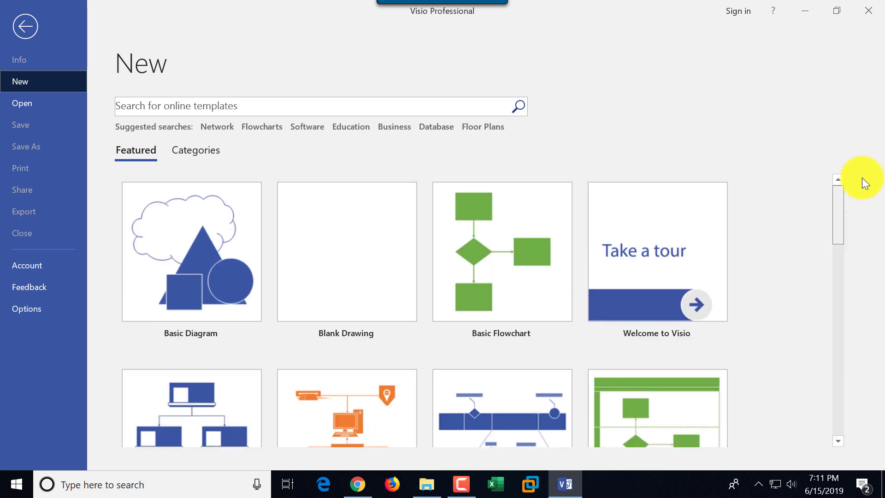
{"action": "left_click", "coordinate": [138, 108]}
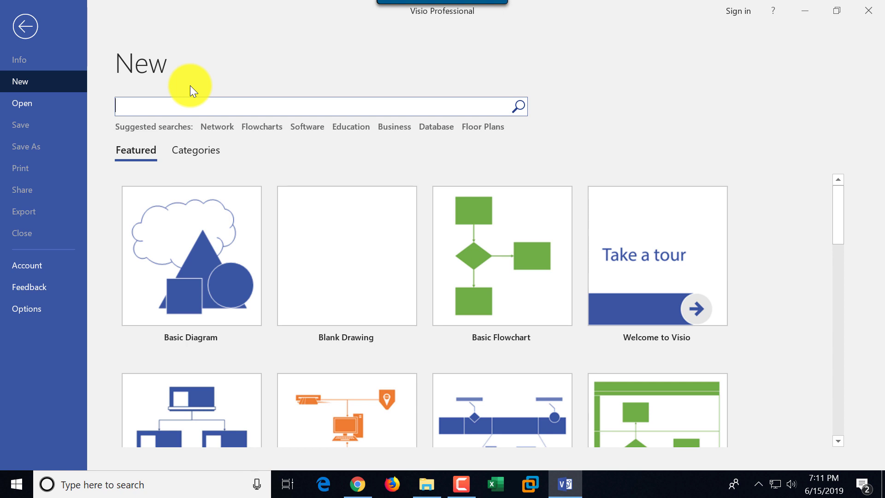
{"action": "type", "text": "flowchart"}
{"action": "key", "text": "Return"}
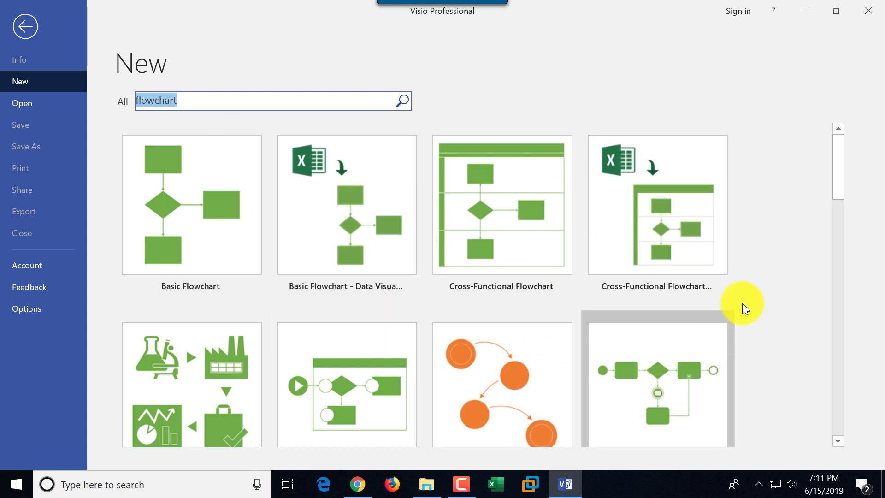
{"action": "mouse_move", "coordinate": [837, 181]}
{"action": "left_mouse_down"}
{"action": "mouse_move", "coordinate": [840, 198]}
{"action": "mouse_move", "coordinate": [839, 178]}
{"action": "left_mouse_up"}
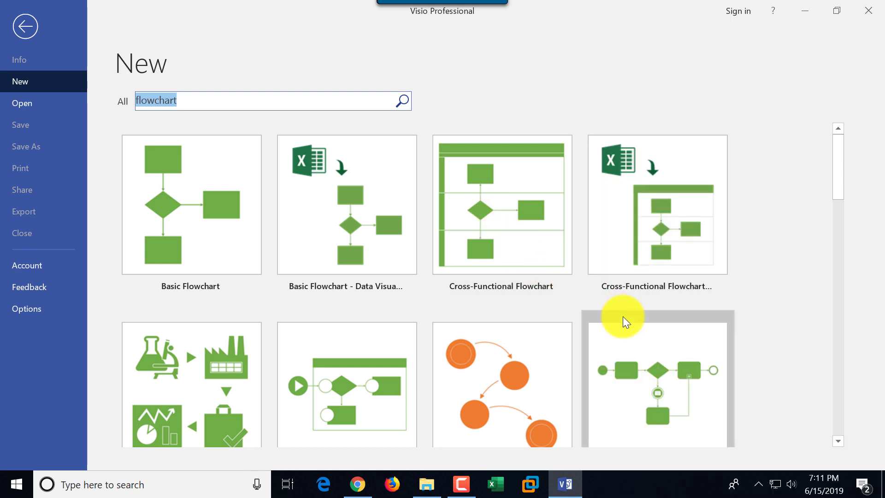
Step: Create a new drawing from the Basic Flowchart template and display the Cross-Functional Flowchart Shapes stencil
{"action": "key", "text": "F10"}
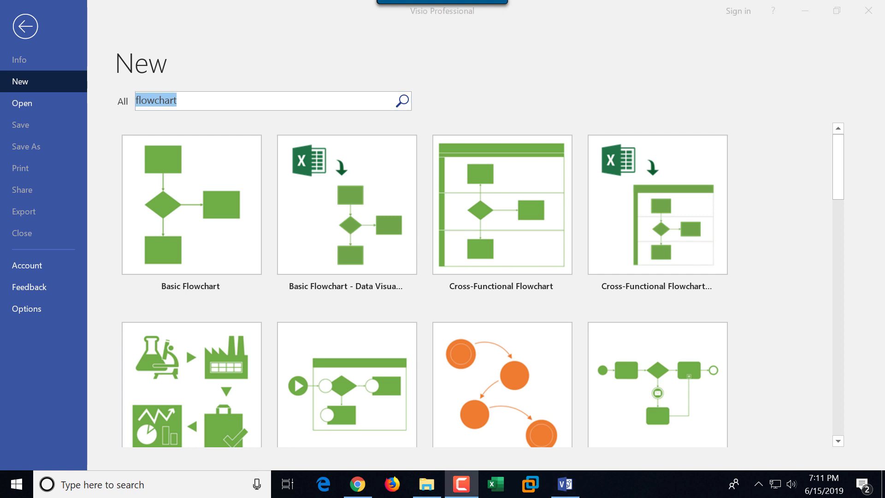
{"action": "left_click", "coordinate": [199, 214]}
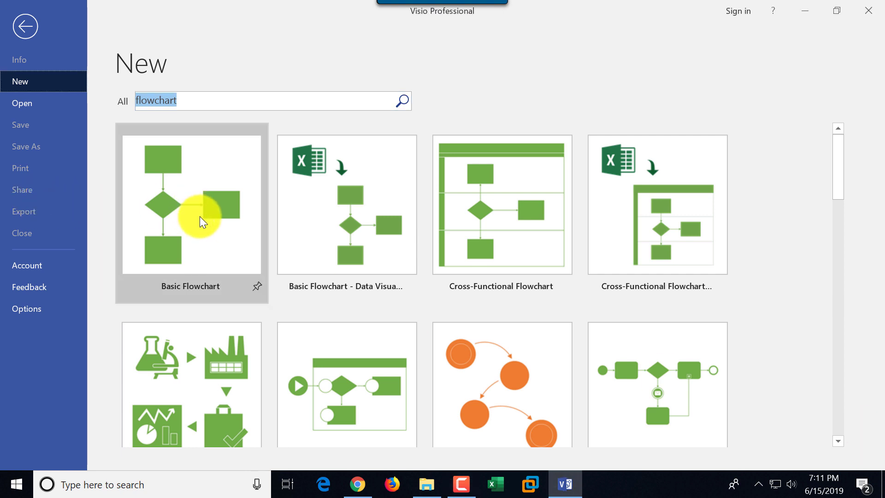
{"action": "double_click", "coordinate": [196, 214]}
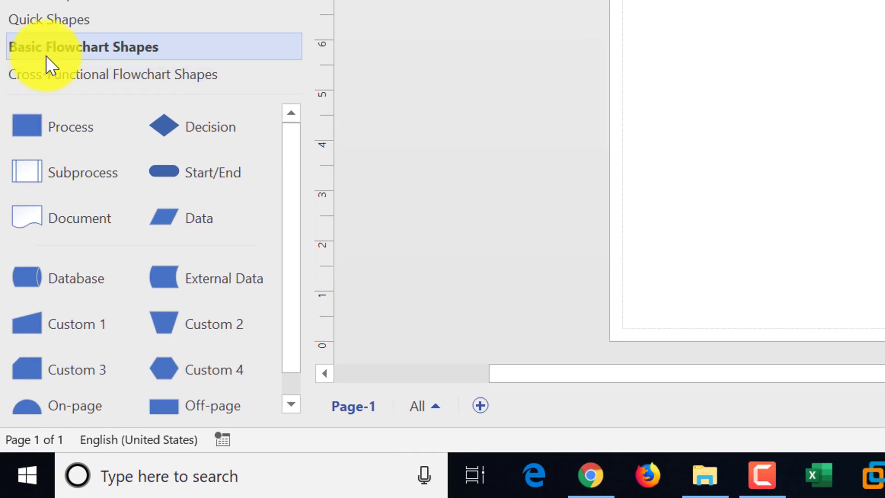
{"action": "mouse_move", "coordinate": [295, 141]}
{"action": "left_mouse_down"}
{"action": "mouse_move", "coordinate": [300, 277]}
{"action": "mouse_move", "coordinate": [286, 131]}
{"action": "left_mouse_up"}
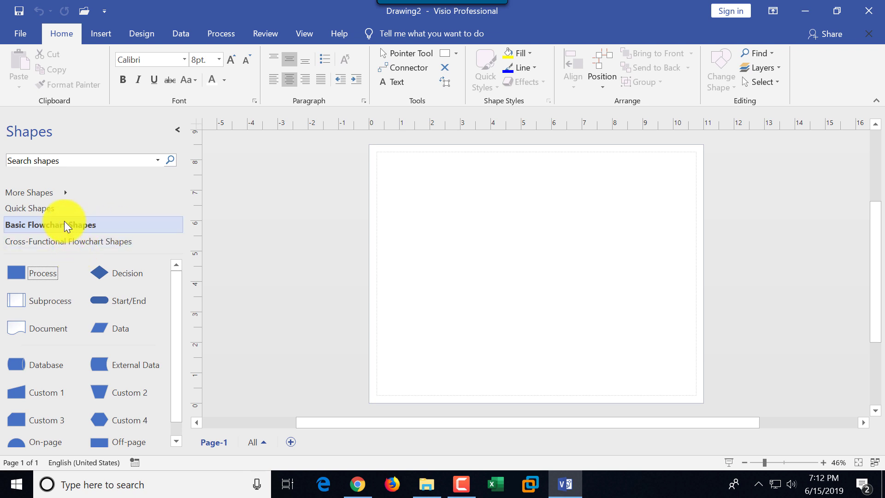
{"action": "left_click", "coordinate": [86, 242]}
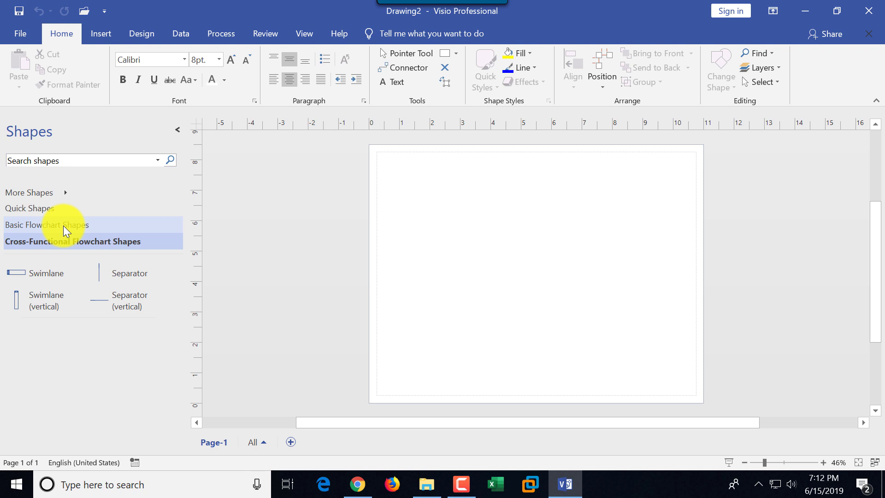
Step: Add the Basic Shapes stencil from the General shape category and display its shapes
{"action": "left_click", "coordinate": [65, 193]}
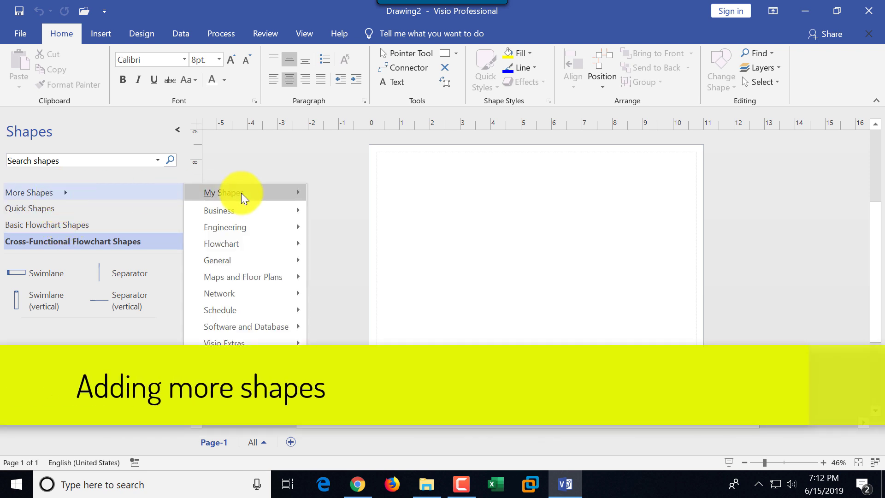
{"action": "mouse_move", "coordinate": [243, 213]}
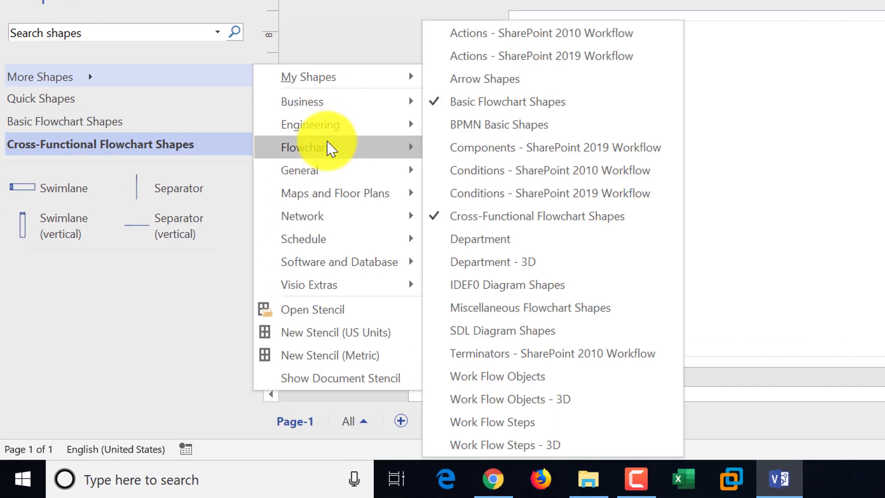
{"action": "mouse_move", "coordinate": [330, 180]}
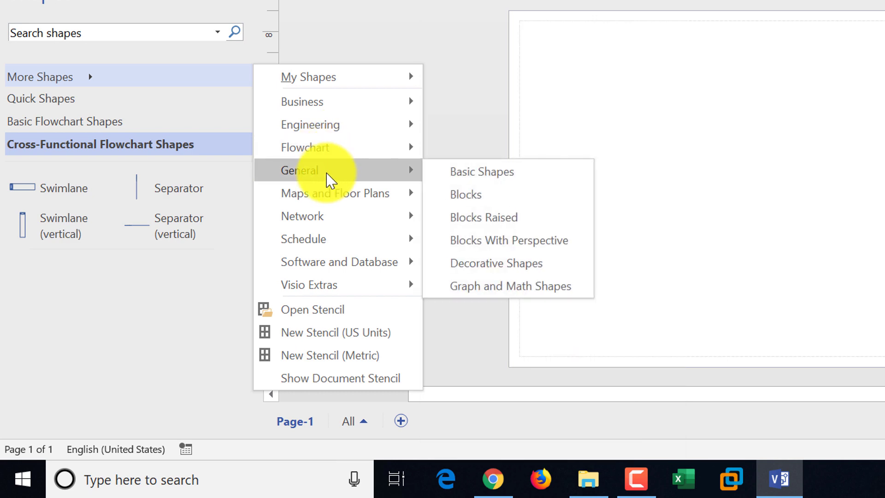
{"action": "left_click", "coordinate": [487, 179]}
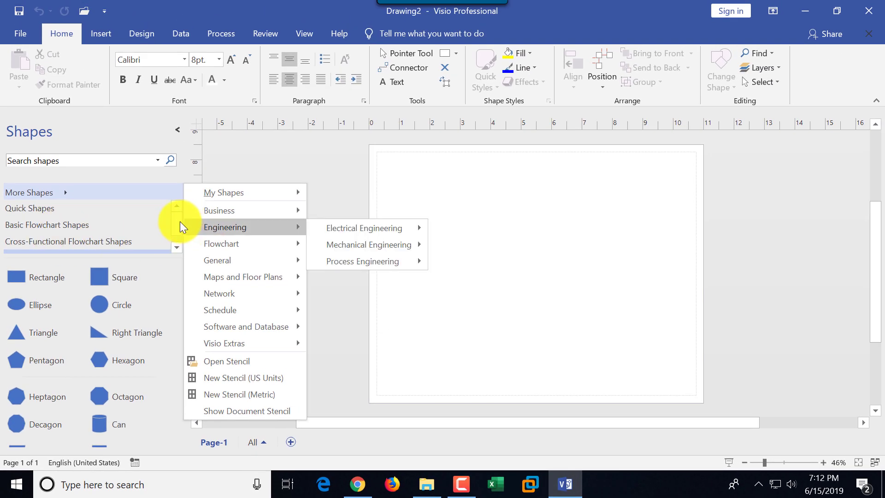
{"action": "left_click", "coordinate": [178, 240]}
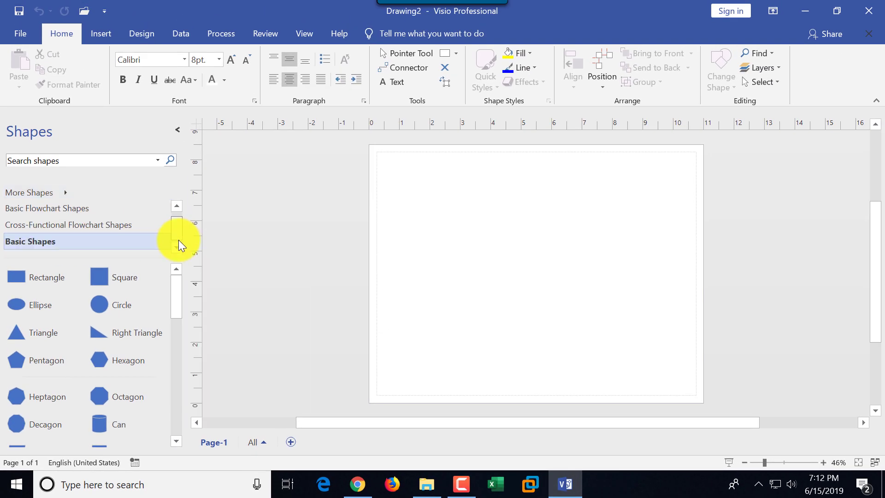
{"action": "left_click", "coordinate": [37, 242]}
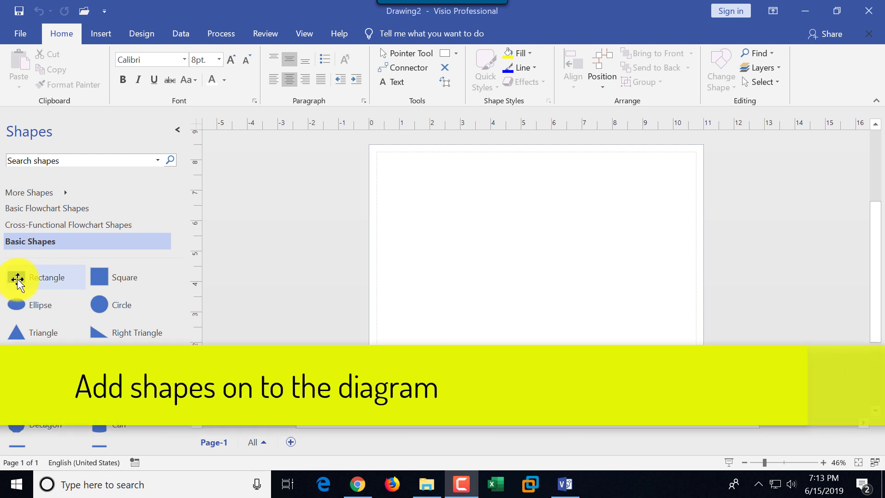
Step: Place a Rectangle from the Basic Shapes stencil in the upper-left part of the page
{"action": "left_click_drag", "start_coordinate": [18, 281], "coordinate": [426, 223]}
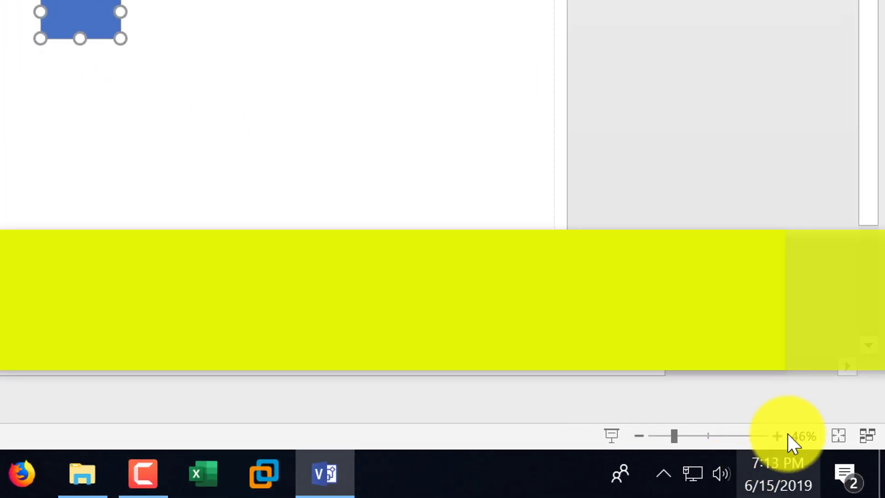
{"action": "left_click", "coordinate": [779, 439]}
{"action": "left_click", "coordinate": [778, 439]}
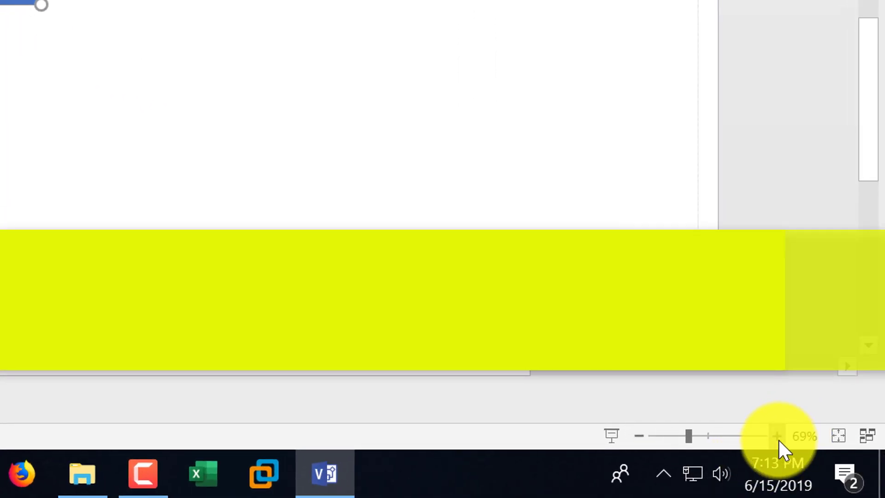
{"action": "left_click", "coordinate": [636, 438]}
{"action": "left_click", "coordinate": [636, 437]}
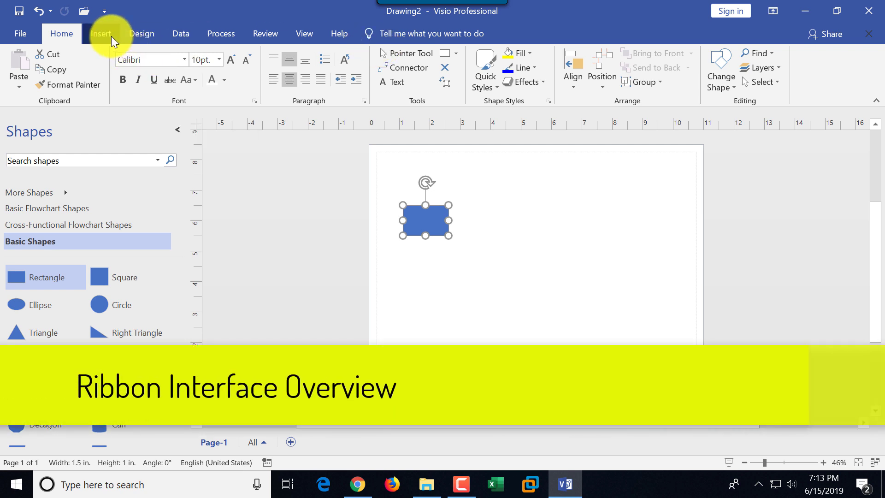
Step: Look over the file options and the Insert, Design, Data, Process, Review and View command groups
{"action": "left_click", "coordinate": [23, 34]}
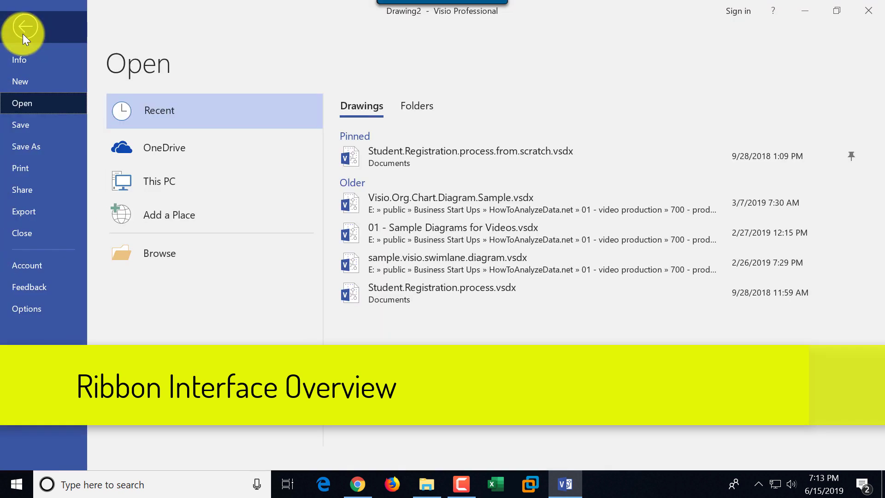
{"action": "left_click", "coordinate": [32, 31]}
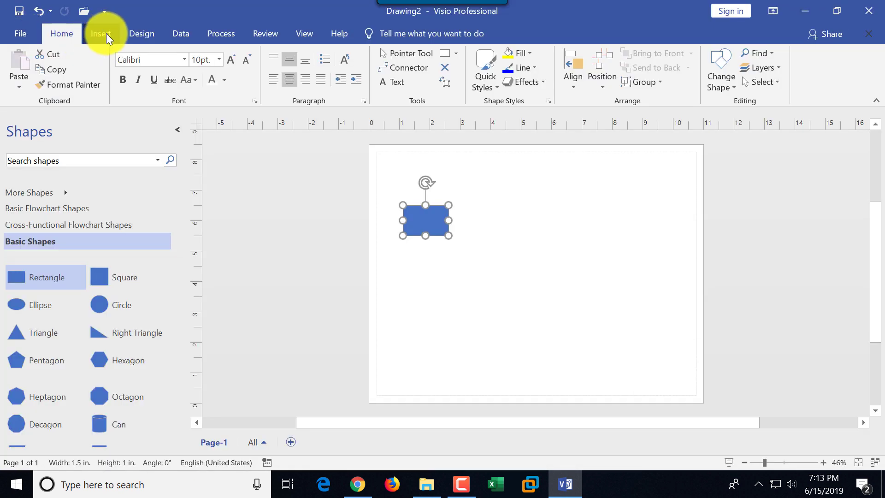
{"action": "left_click", "coordinate": [140, 33]}
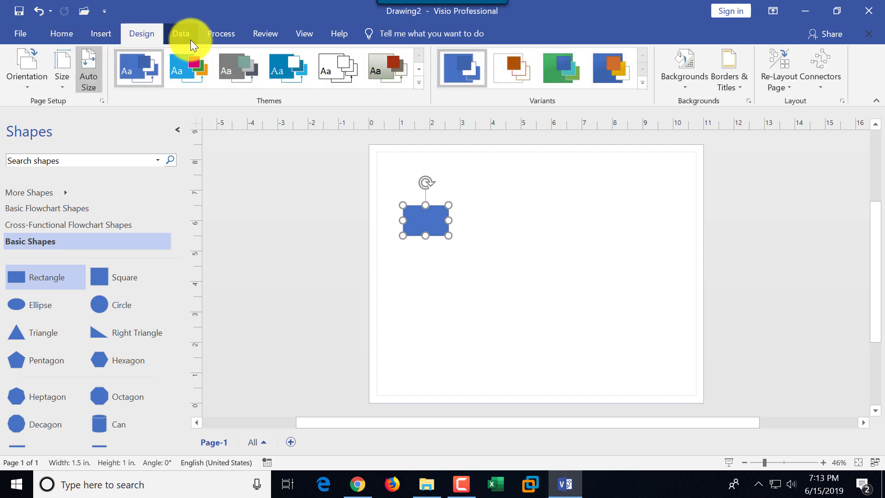
{"action": "left_click", "coordinate": [185, 34]}
{"action": "left_click", "coordinate": [215, 37]}
{"action": "left_click", "coordinate": [267, 35]}
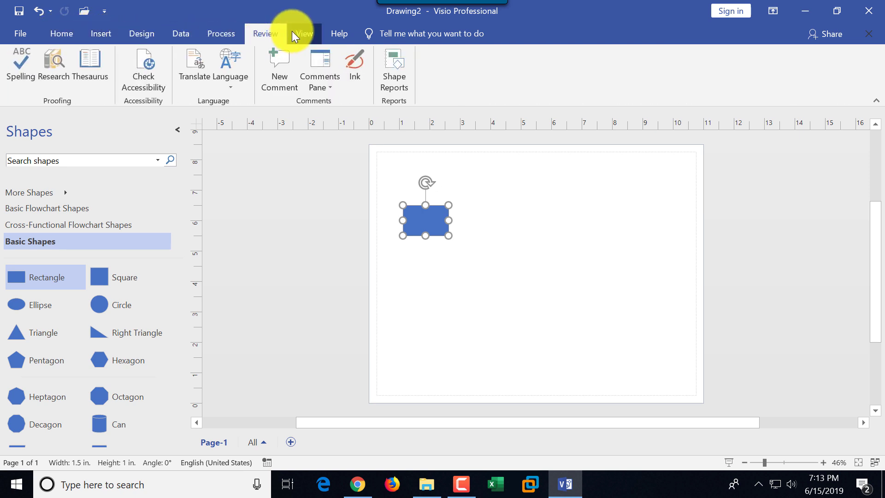
{"action": "left_click", "coordinate": [305, 35]}
{"action": "left_click", "coordinate": [262, 34]}
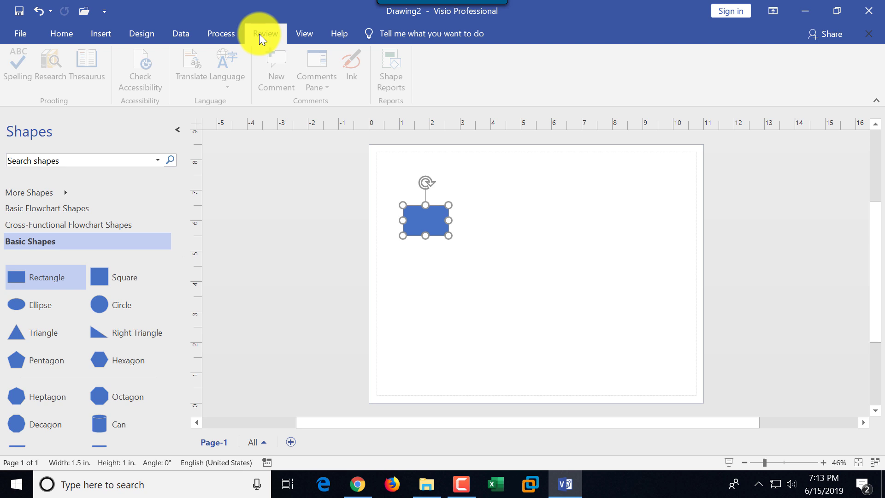
{"action": "left_click", "coordinate": [225, 34]}
{"action": "left_click", "coordinate": [177, 35]}
{"action": "left_click", "coordinate": [139, 35]}
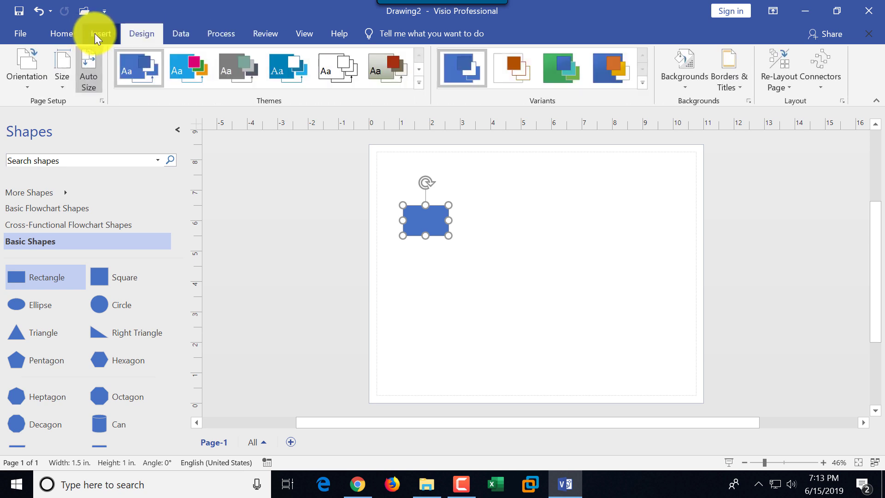
{"action": "left_click", "coordinate": [95, 34]}
{"action": "left_click", "coordinate": [60, 37]}
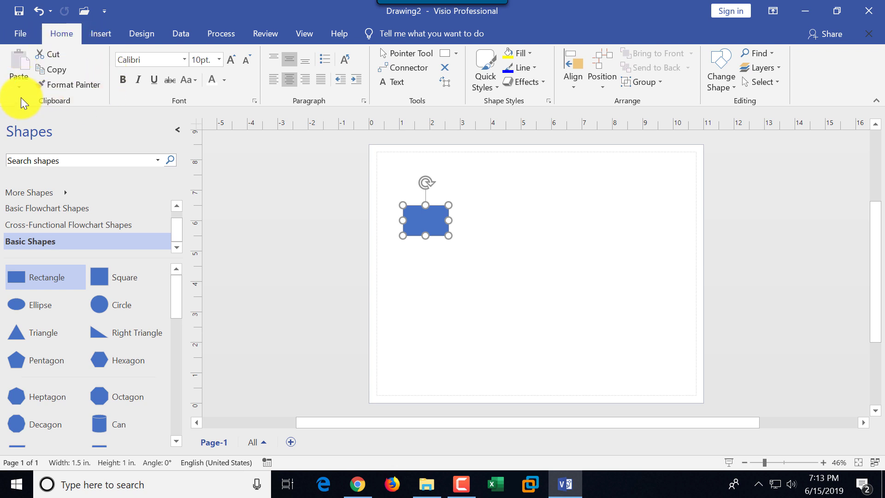
Step: Examine the clipboard, editing and diagram-part commands, including Container
{"action": "left_click", "coordinate": [53, 69]}
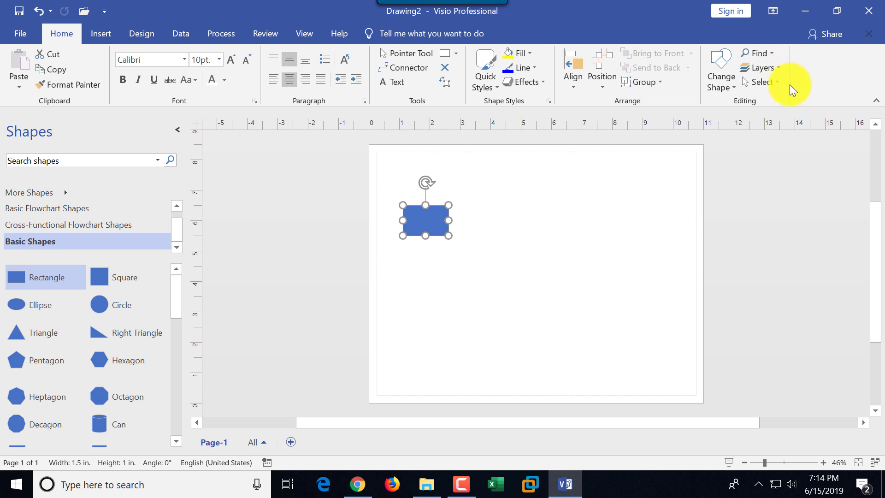
{"action": "left_click", "coordinate": [96, 32]}
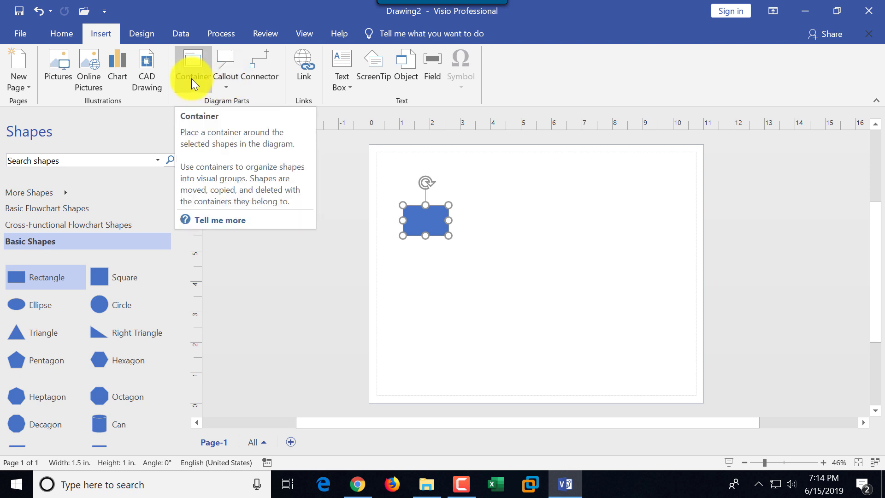
{"action": "left_click", "coordinate": [62, 34]}
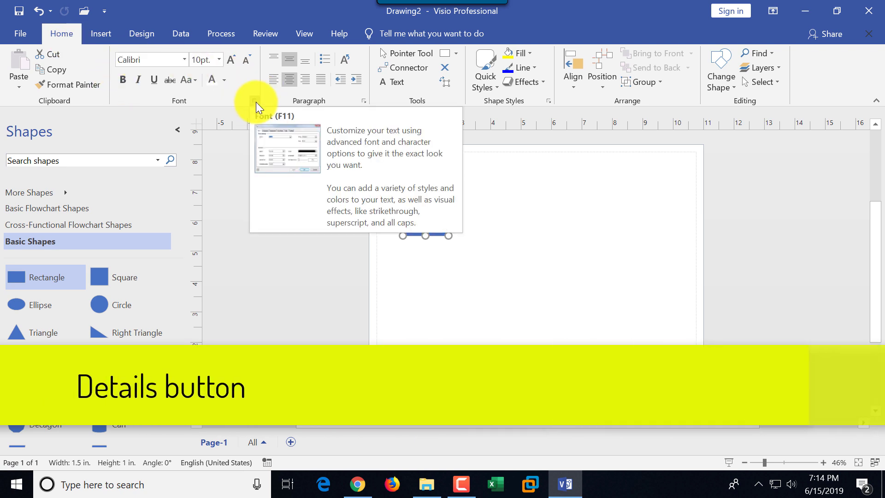
Step: Examine the font, character, paragraph, text block, tab and bullet settings in the Text dialog without changing anything
{"action": "left_click", "coordinate": [255, 102]}
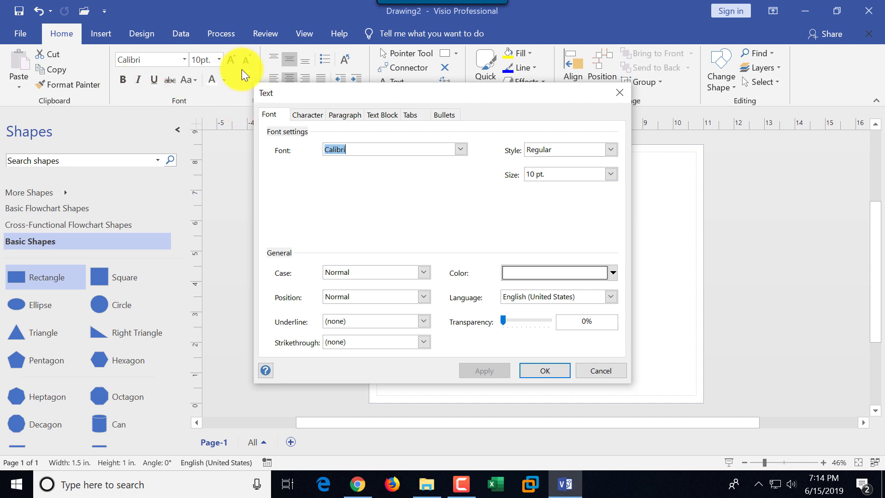
{"action": "left_click", "coordinate": [311, 115]}
{"action": "left_click", "coordinate": [344, 115]}
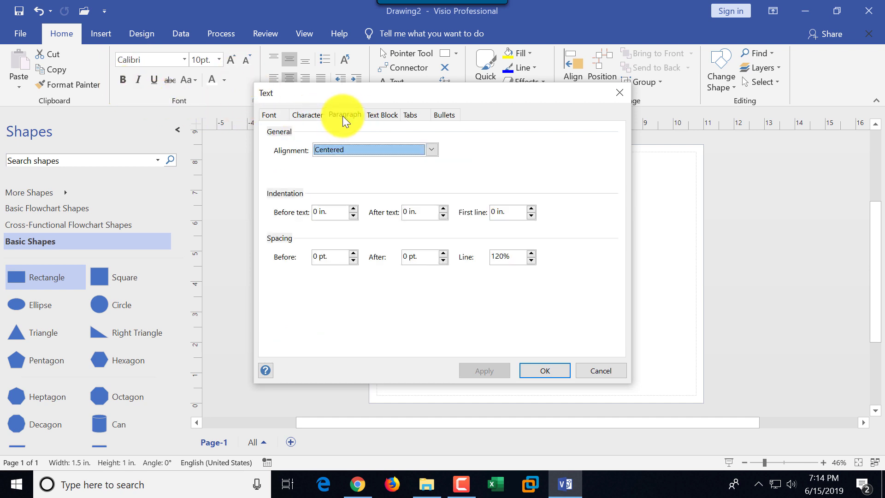
{"action": "left_click", "coordinate": [388, 115]}
{"action": "left_click", "coordinate": [416, 117]}
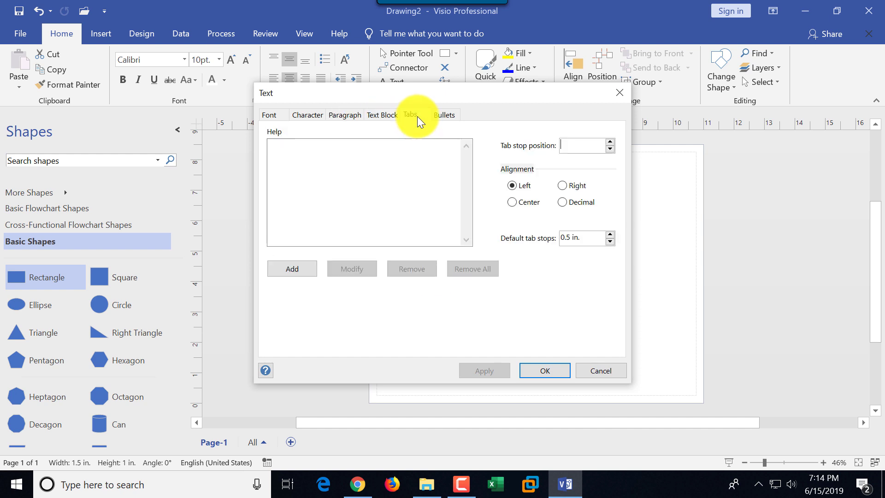
{"action": "left_click", "coordinate": [445, 116]}
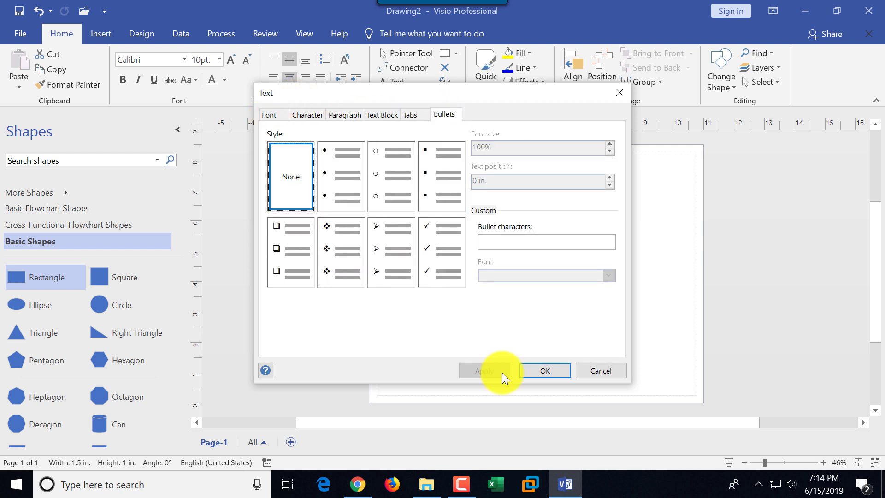
{"action": "left_click", "coordinate": [601, 370]}
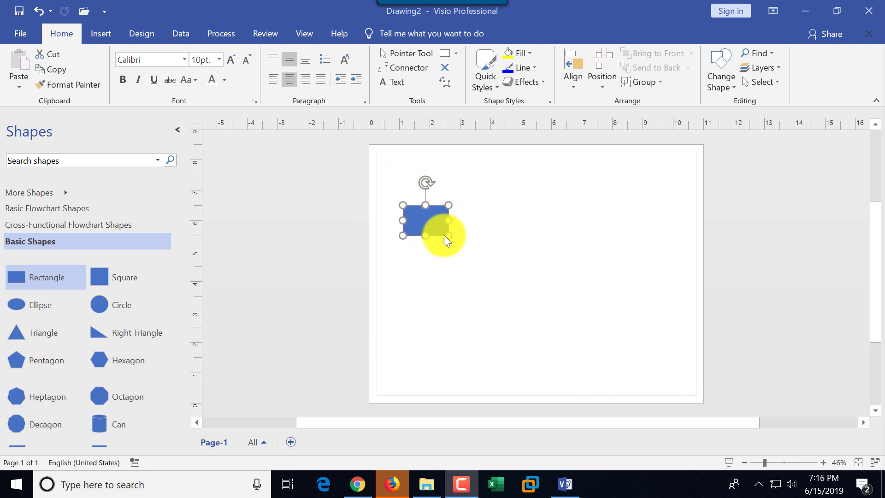
Step: Move the rectangle slightly up and closer to the page's left margin
{"action": "left_click", "coordinate": [823, 463]}
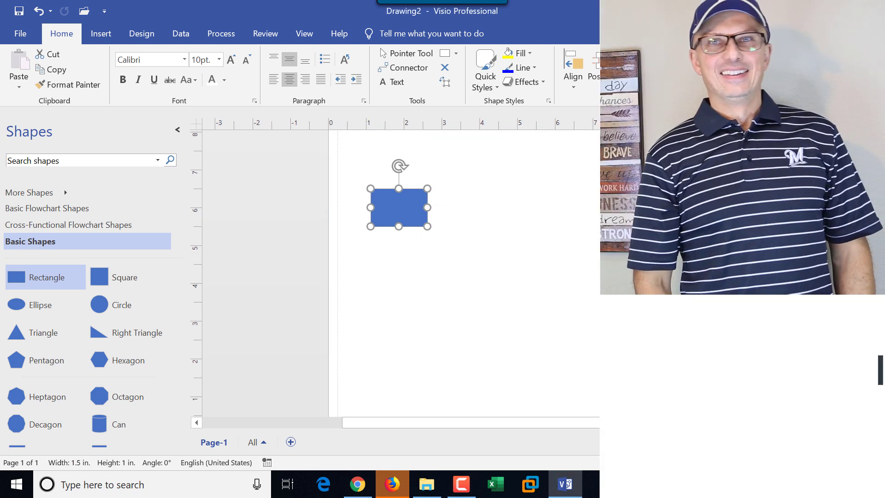
{"action": "scroll", "coordinate": [552, 348], "scroll_direction": "up", "scroll_amount": 2}
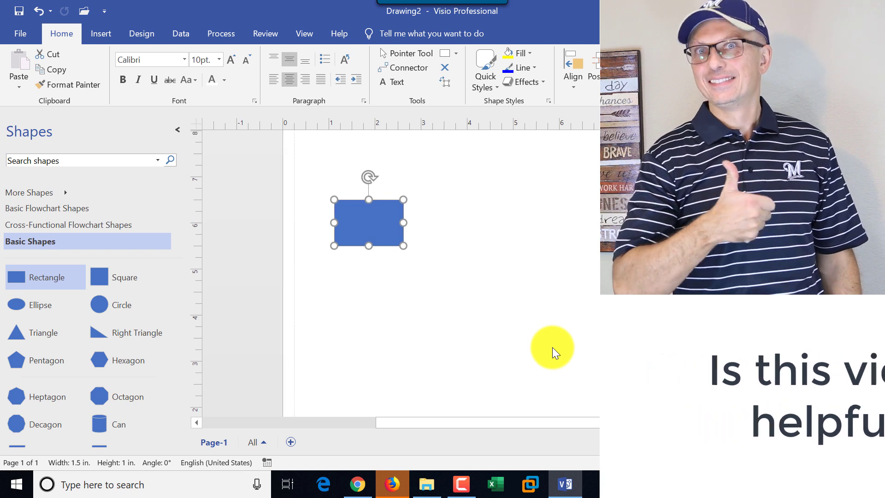
{"action": "scroll", "coordinate": [552, 347], "scroll_direction": "down", "scroll_amount": 1}
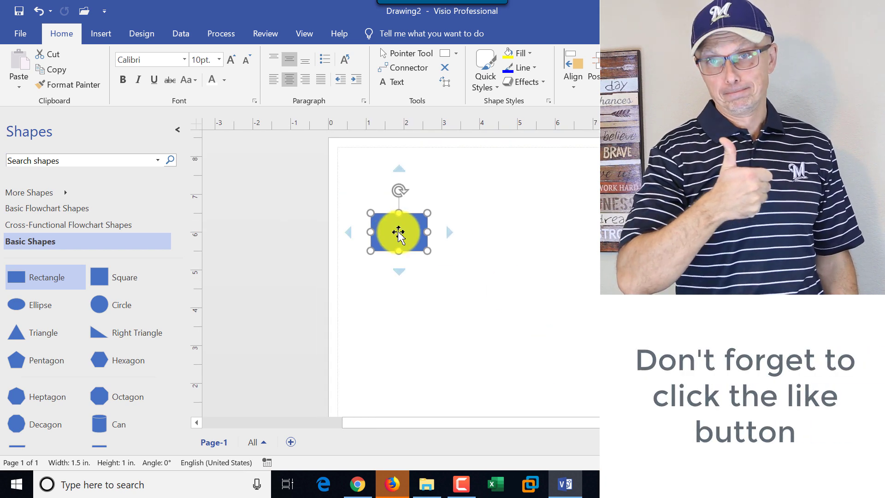
{"action": "mouse_move", "coordinate": [396, 232]}
{"action": "left_mouse_down"}
{"action": "mouse_move", "coordinate": [502, 228]}
{"action": "mouse_move", "coordinate": [399, 179]}
{"action": "mouse_move", "coordinate": [407, 263]}
{"action": "mouse_move", "coordinate": [433, 203]}
{"action": "mouse_move", "coordinate": [395, 227]}
{"action": "mouse_move", "coordinate": [400, 203]}
{"action": "mouse_move", "coordinate": [387, 218]}
{"action": "left_mouse_up"}
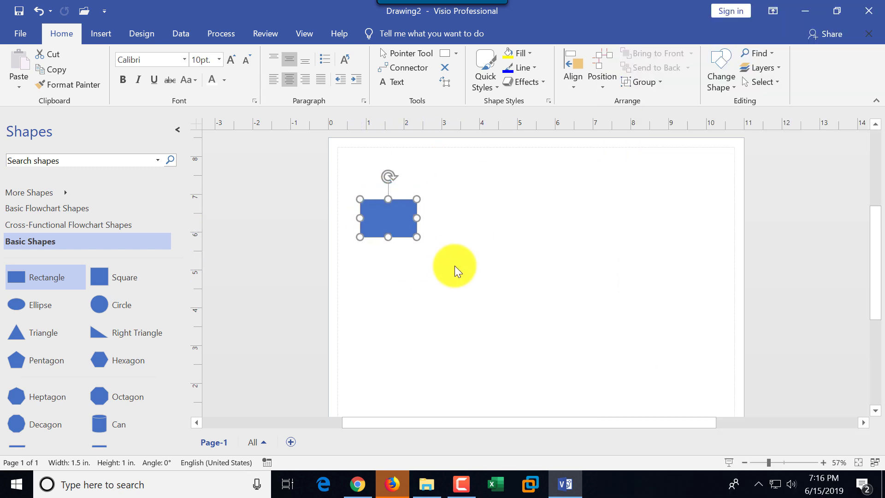
Step: Place a Diamond from the Basic Shapes stencil directly below the rectangle, aligned with its centre
{"action": "mouse_move", "coordinate": [404, 223]}
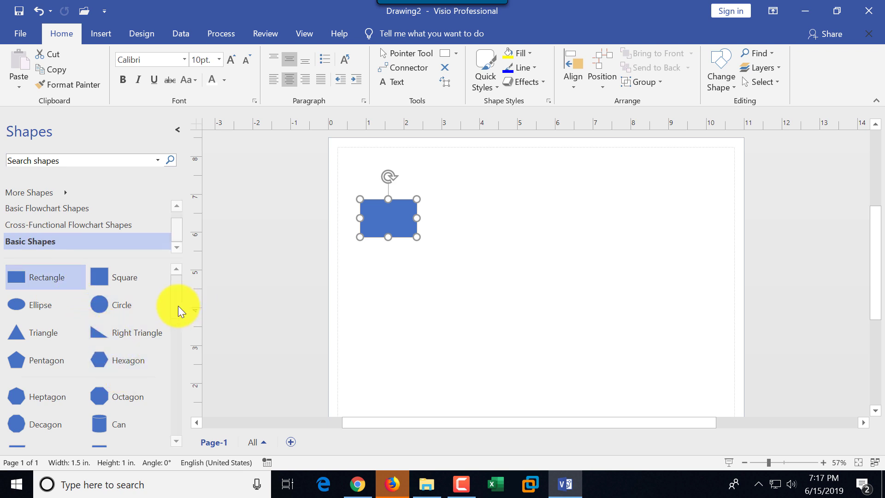
{"action": "left_click_drag", "start_coordinate": [178, 306], "coordinate": [182, 340]}
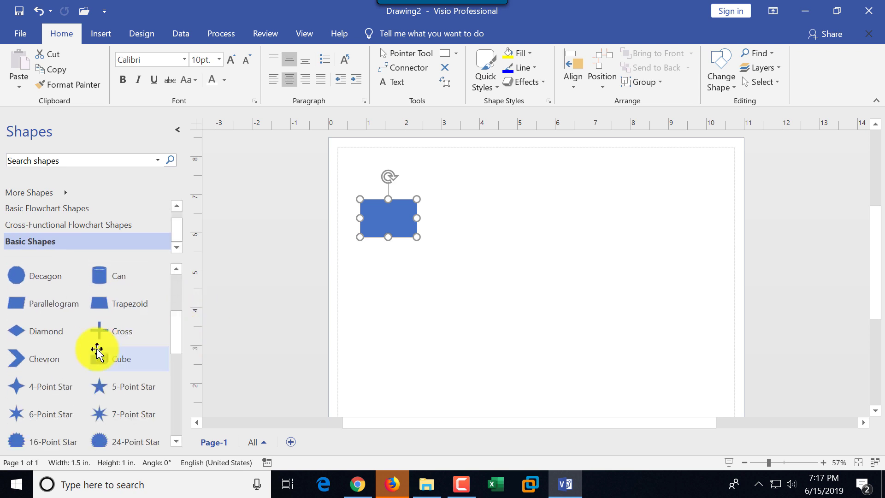
{"action": "left_click_drag", "start_coordinate": [20, 332], "coordinate": [389, 285]}
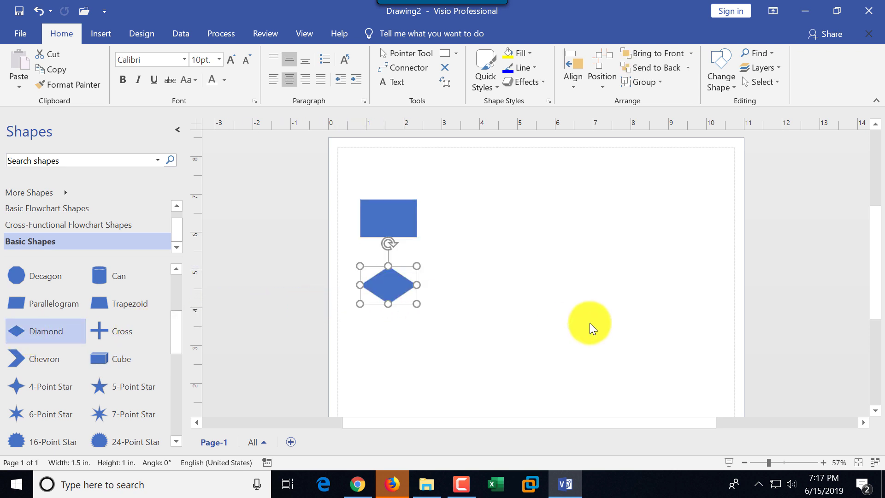
Step: Label the rectangle "Submit the registration form"
{"action": "double_click", "coordinate": [386, 217]}
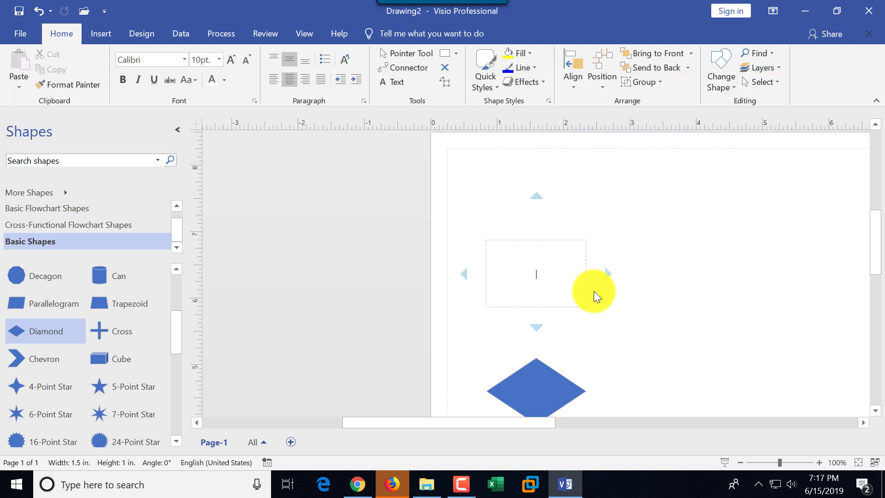
{"action": "type", "text": "Submit the registration form"}
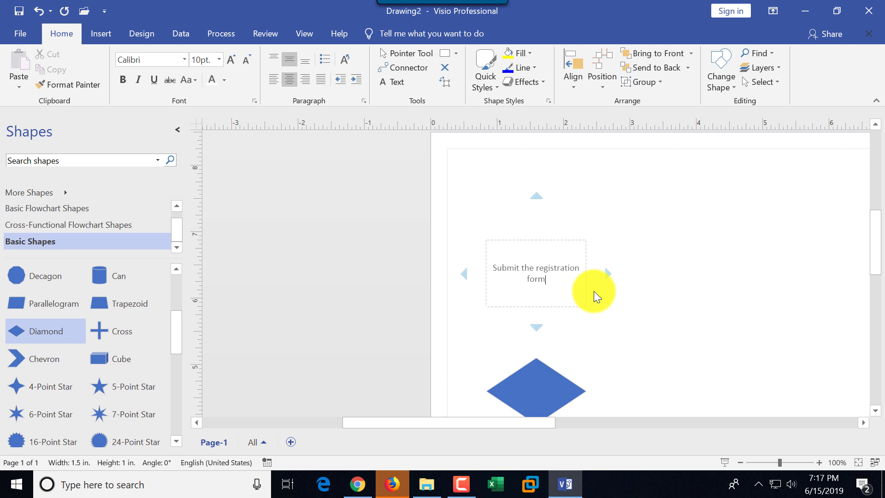
{"action": "left_click", "coordinate": [695, 313]}
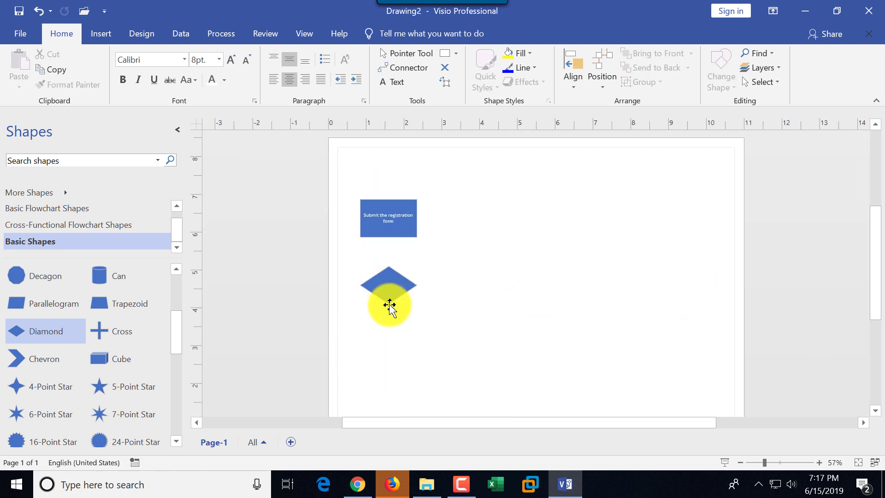
Step: Connect the rectangle's bottom connection point to the diamond's top point with a Connector, then return to the Pointer Tool
{"action": "mouse_move", "coordinate": [389, 289]}
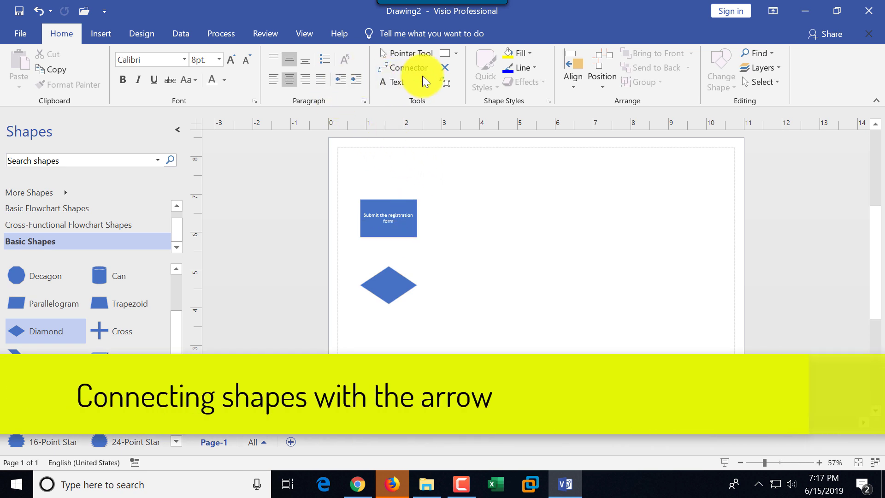
{"action": "left_click", "coordinate": [414, 68]}
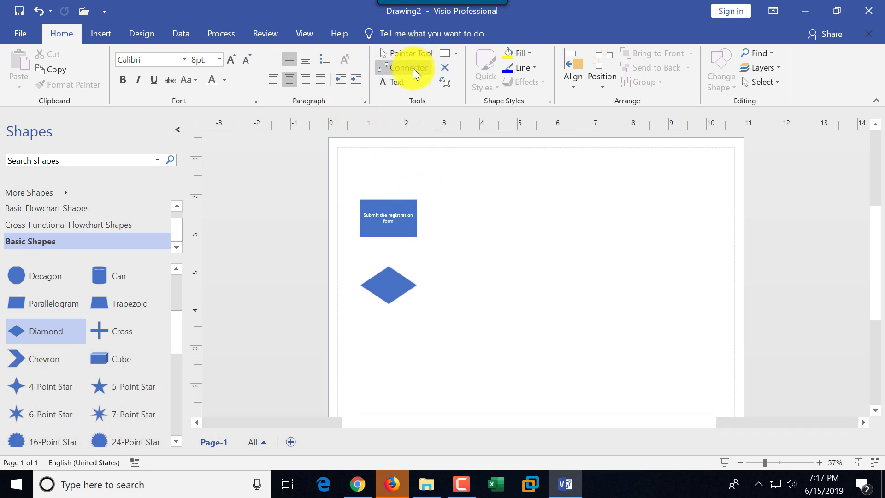
{"action": "left_click", "coordinate": [413, 69]}
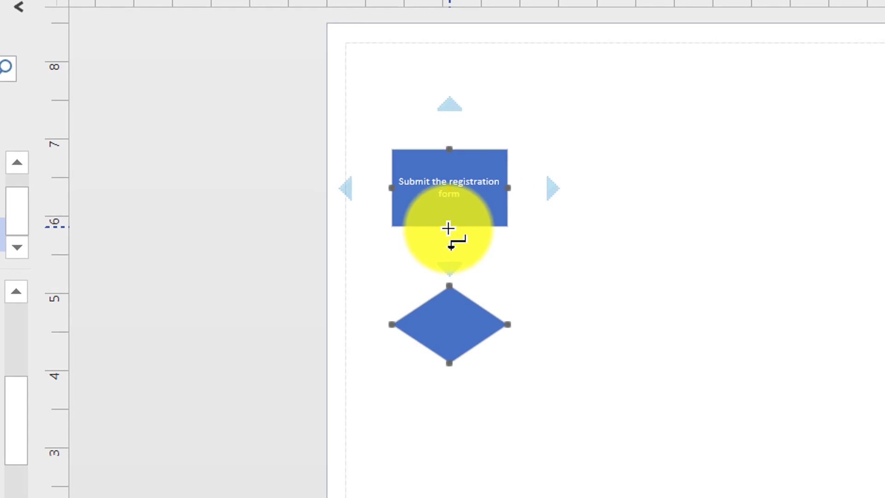
{"action": "left_click_drag", "start_coordinate": [388, 239], "coordinate": [385, 251]}
{"action": "left_click_drag", "start_coordinate": [443, 255], "coordinate": [448, 281]}
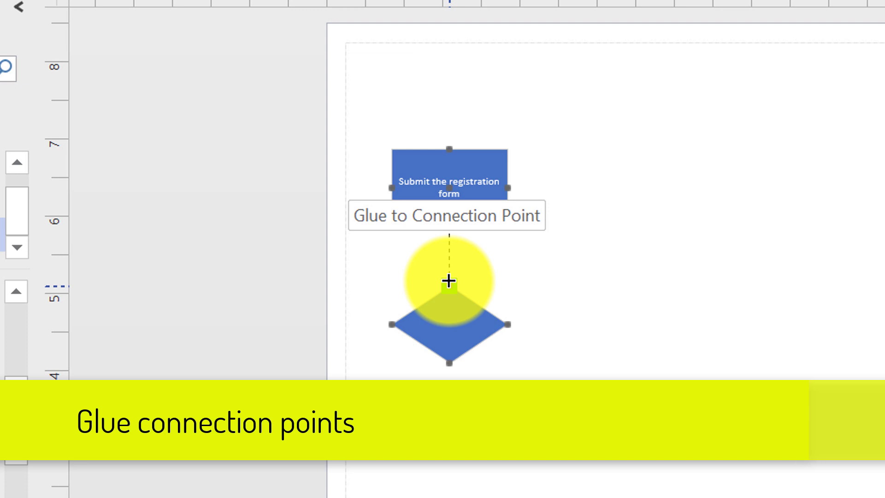
{"action": "left_click_drag", "start_coordinate": [448, 281], "coordinate": [448, 281]}
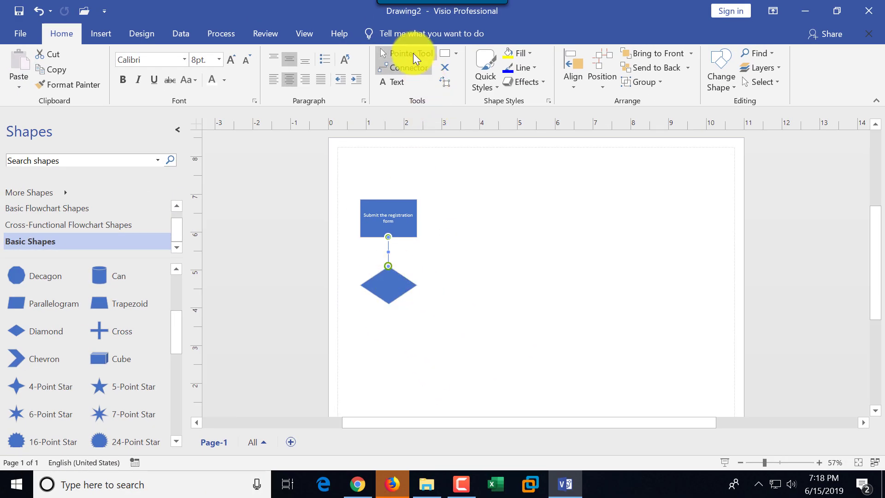
{"action": "left_click", "coordinate": [412, 52]}
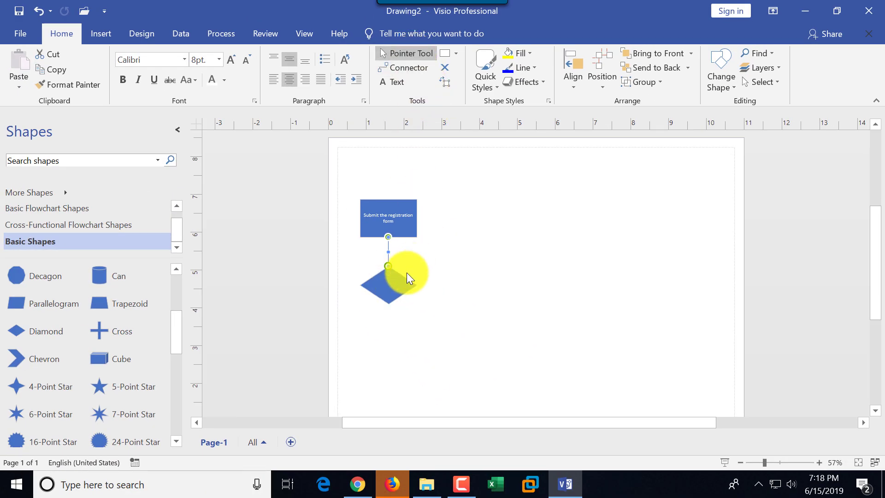
Step: Label the diamond "Form Complete?"
{"action": "double_click", "coordinate": [388, 286]}
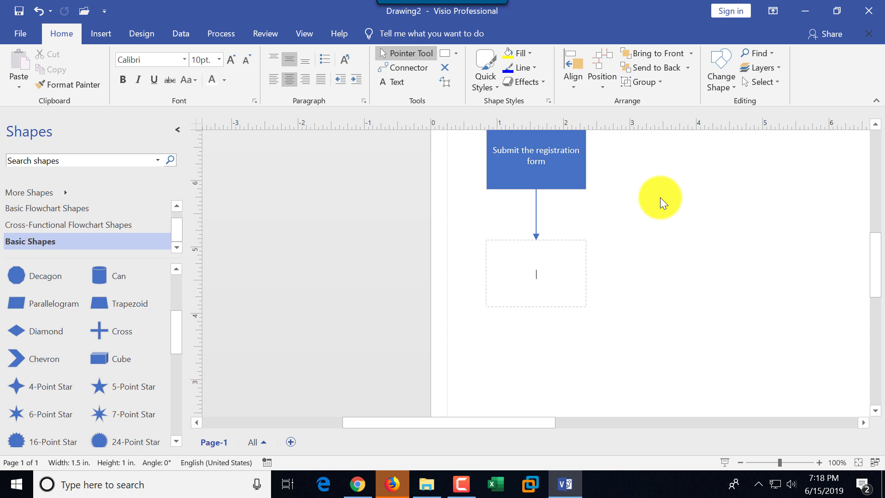
{"action": "type", "text": "Form Complete?"}
{"action": "left_click", "coordinate": [634, 279]}
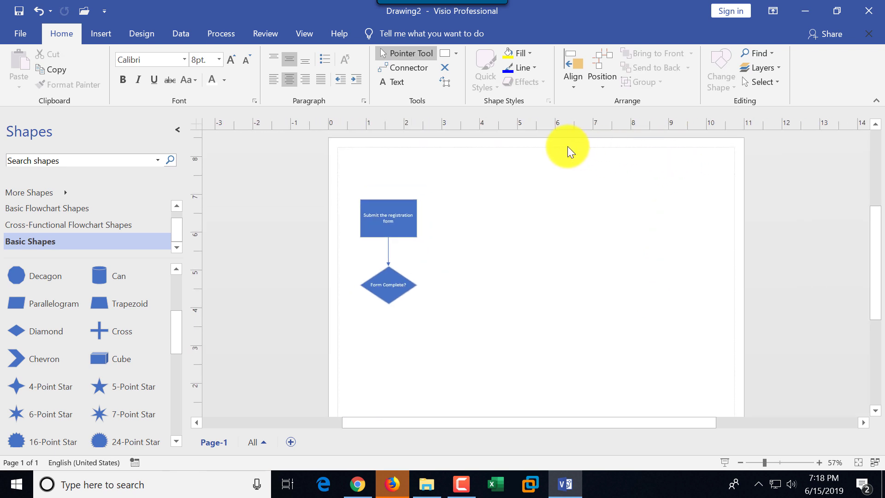
Step: Connect the diamond's right corner back to the rectangle's right side and label that connector "No"
{"action": "left_click", "coordinate": [408, 69]}
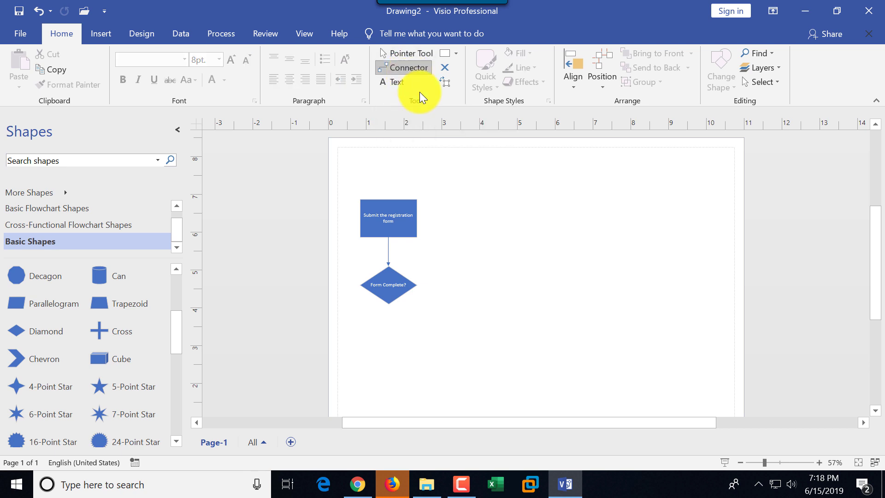
{"action": "left_click_drag", "start_coordinate": [417, 285], "coordinate": [418, 215]}
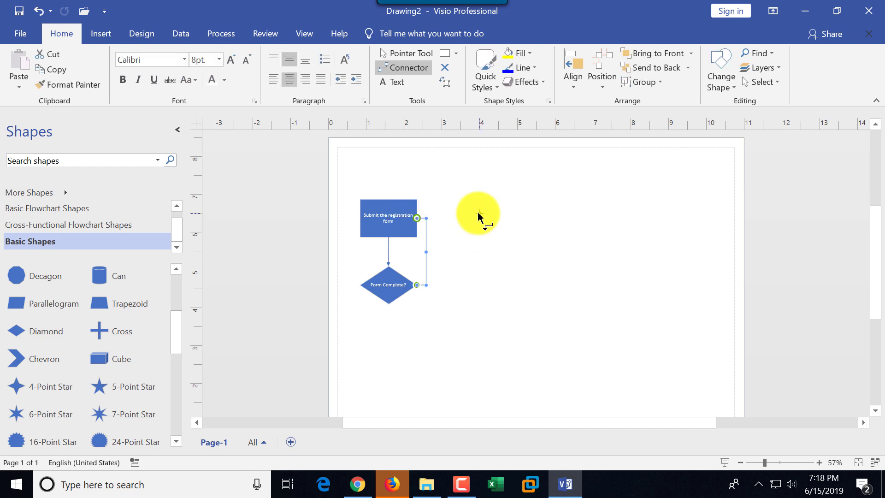
{"action": "type", "text": "No"}
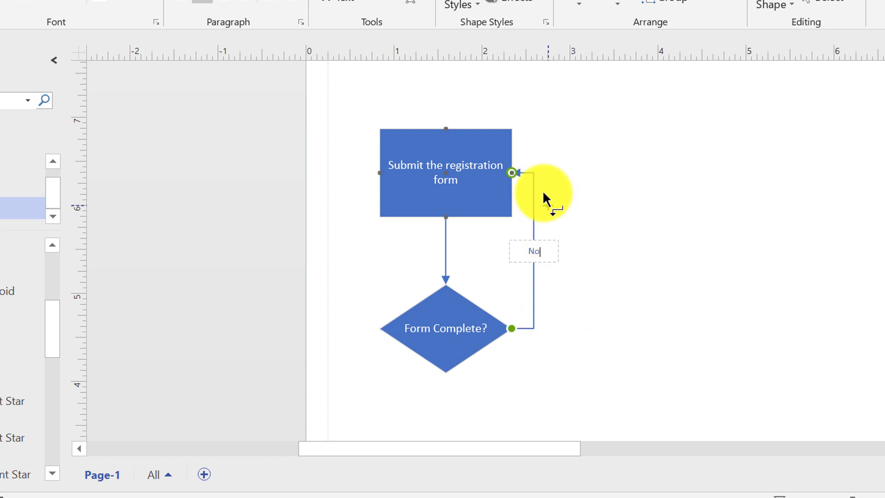
{"action": "left_click_drag", "start_coordinate": [520, 173], "coordinate": [512, 173]}
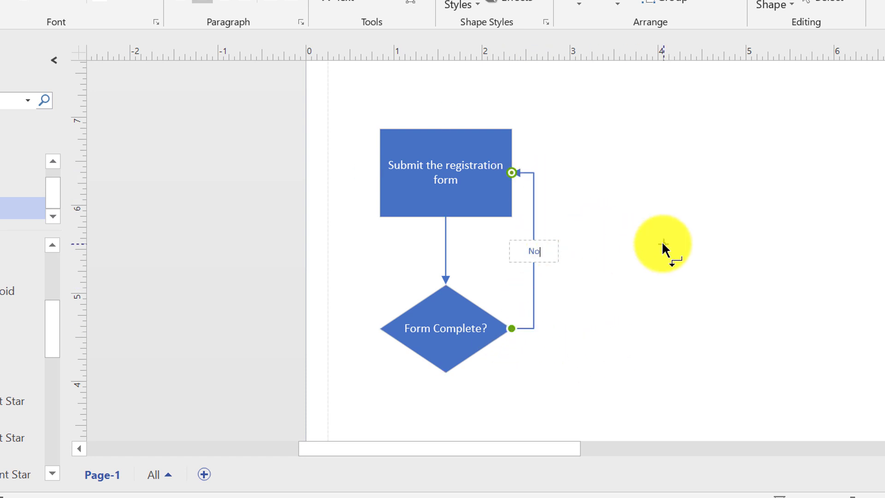
{"action": "key", "text": "Return"}
{"action": "key", "text": "BackSpace"}
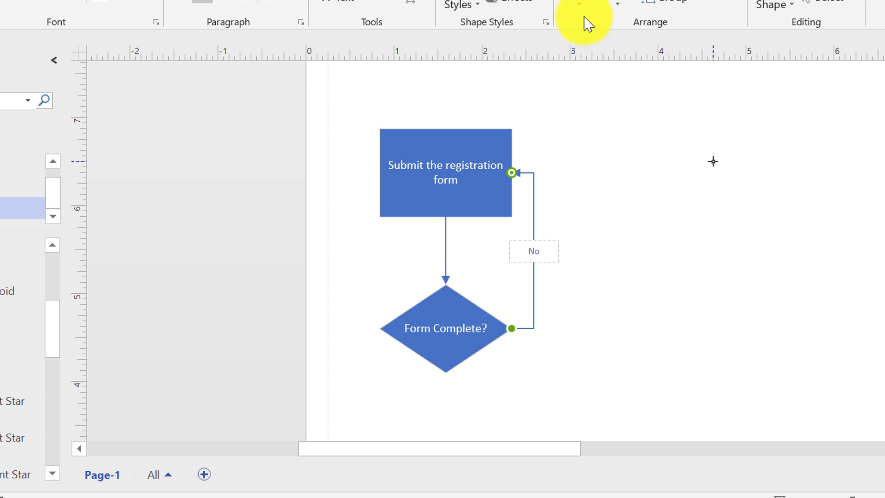
{"action": "left_click", "coordinate": [353, 1]}
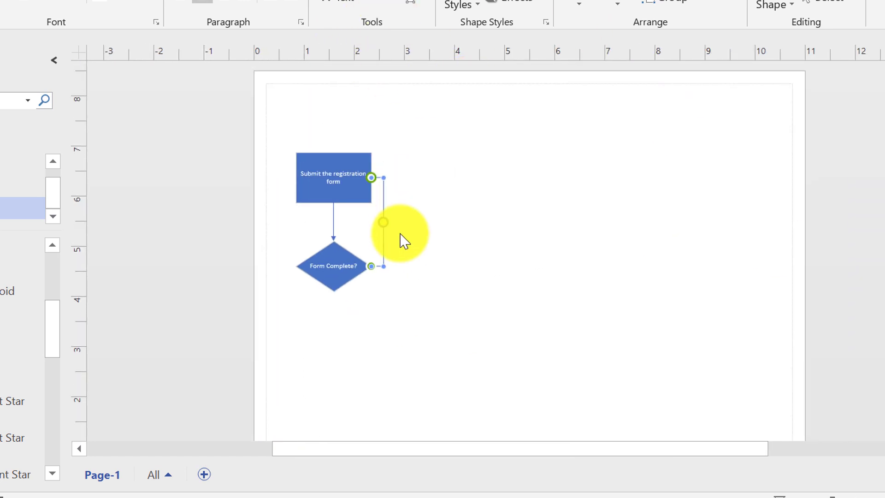
{"action": "left_click", "coordinate": [478, 268]}
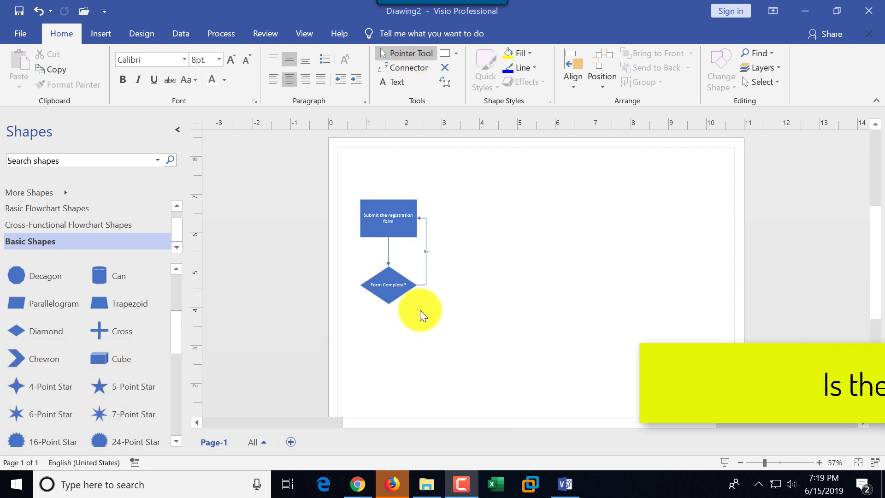
Step: Select the "Form Complete?" diamond and examine the AutoConnect shape suggestions below and beside it
{"action": "left_click", "coordinate": [394, 295]}
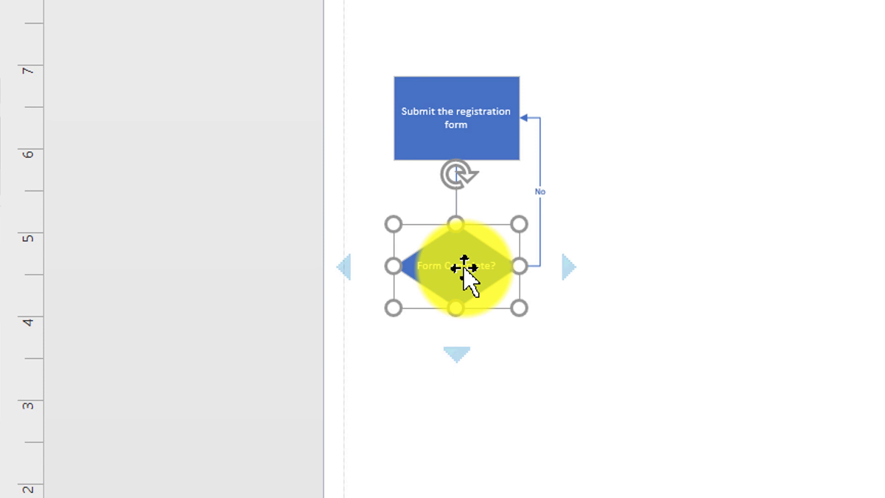
{"action": "mouse_move", "coordinate": [454, 354]}
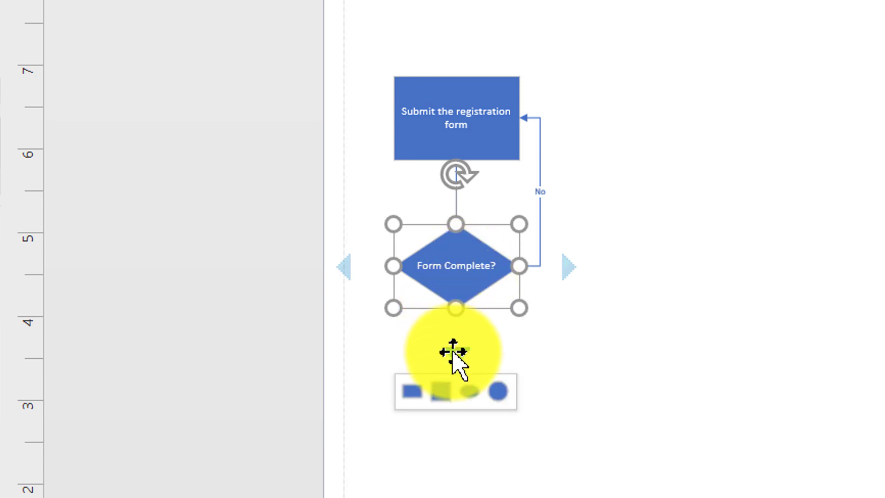
{"action": "mouse_move", "coordinate": [343, 266]}
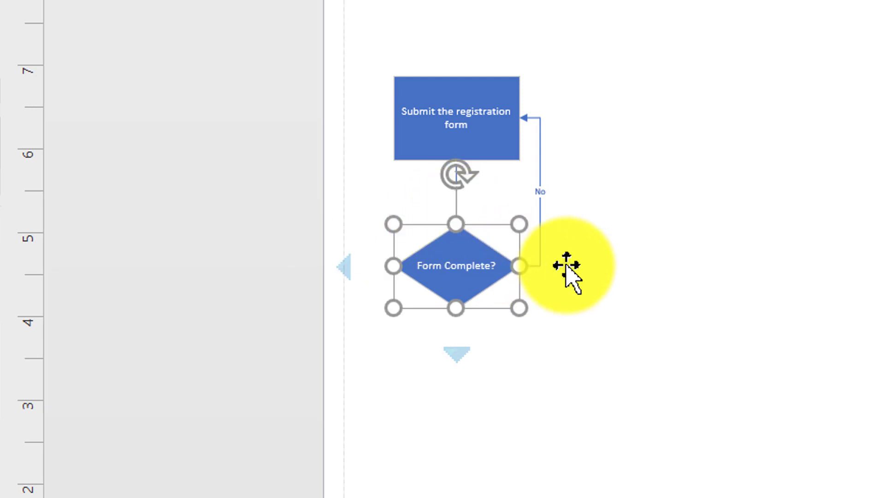
{"action": "mouse_move", "coordinate": [567, 266]}
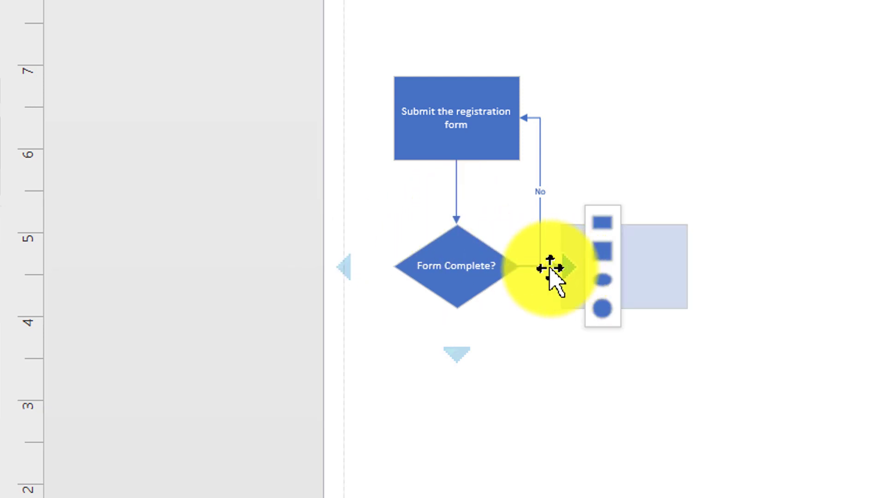
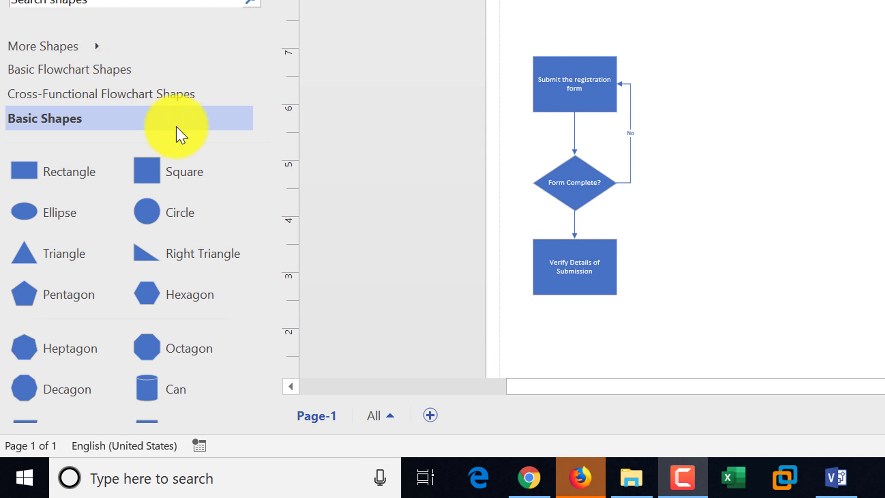
Step: Look through the Basic Shapes stencil and switch to the Basic Flowchart Shapes stencil
{"action": "scroll", "coordinate": [183, 249], "scroll_direction": "down", "scroll_amount": 12}
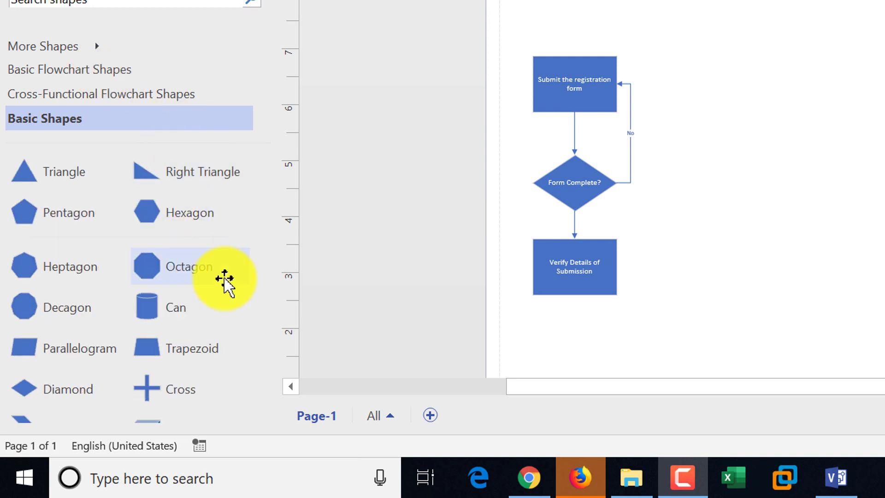
{"action": "scroll", "coordinate": [206, 353], "scroll_direction": "down", "scroll_amount": 3}
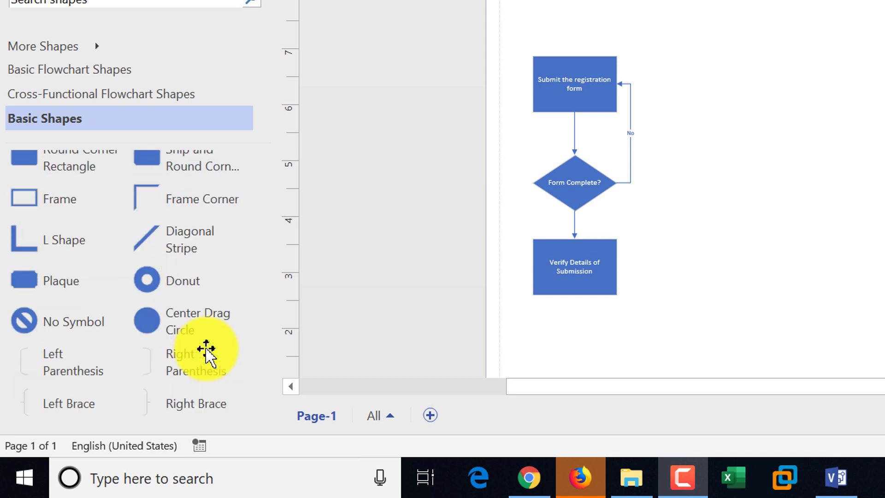
{"action": "scroll", "coordinate": [206, 353], "scroll_direction": "up", "scroll_amount": 15}
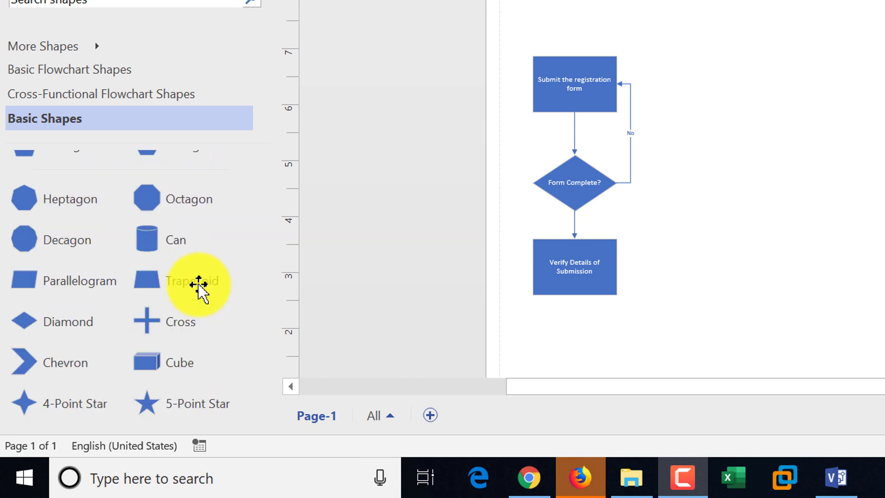
{"action": "left_click", "coordinate": [123, 73]}
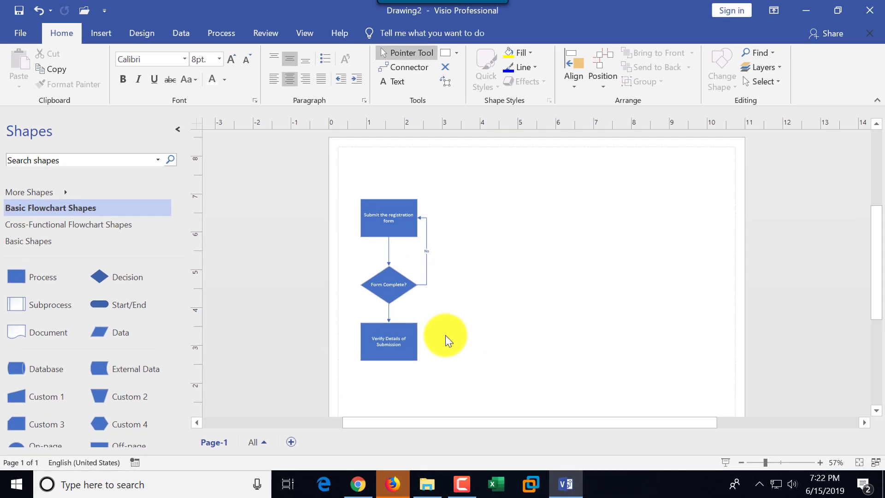
Step: Change the "Submit the registration form" rectangle to a Process shape from the Basic Flowchart Shapes
{"action": "left_click", "coordinate": [392, 236]}
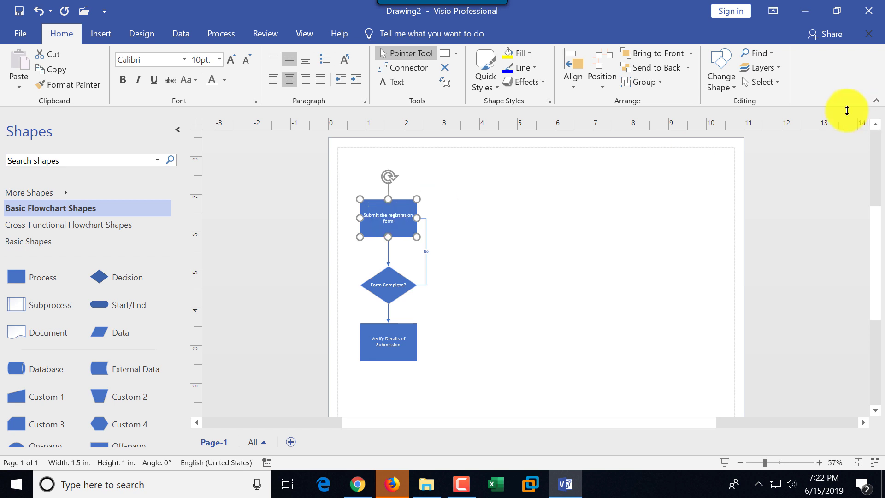
{"action": "left_click", "coordinate": [732, 87]}
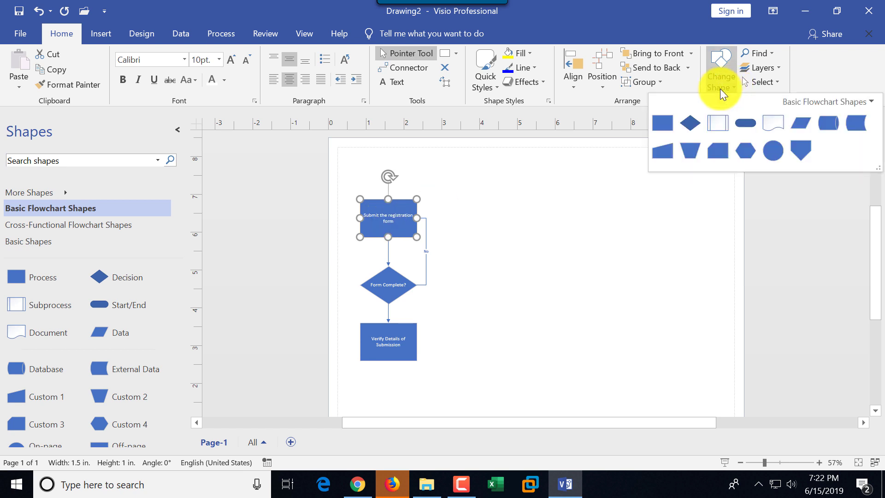
{"action": "left_click", "coordinate": [666, 126]}
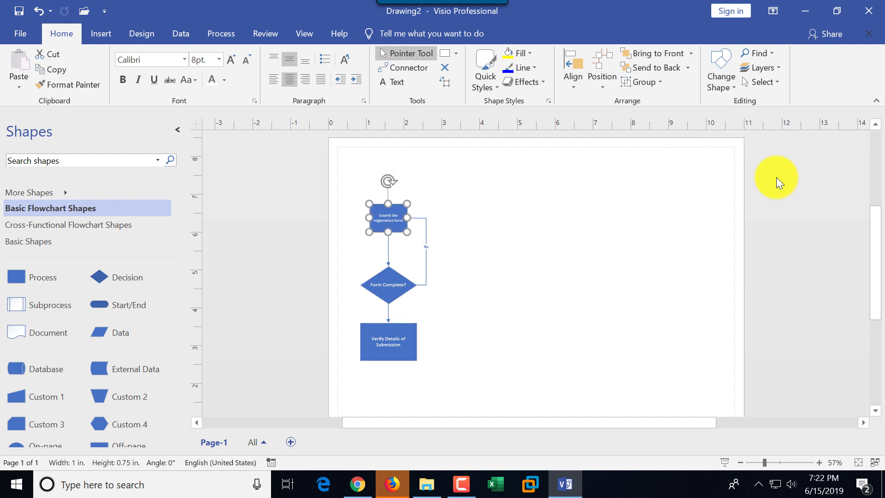
Step: Change the "Form Complete?" diamond to a Decision shape from the Basic Flowchart Shapes
{"action": "left_click", "coordinate": [400, 279]}
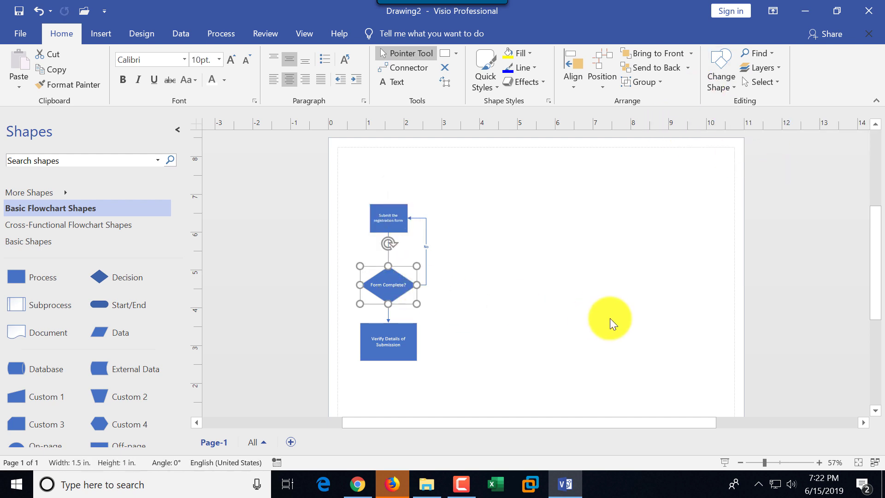
{"action": "left_click", "coordinate": [718, 87]}
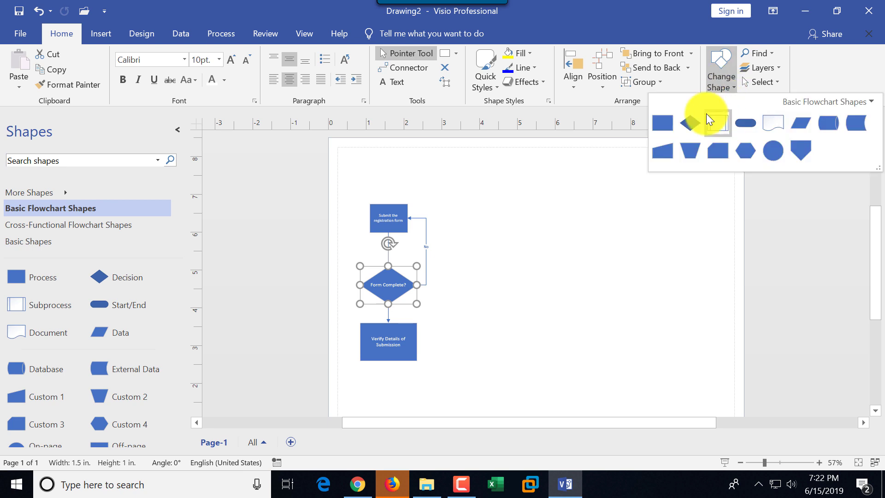
{"action": "left_click", "coordinate": [692, 123]}
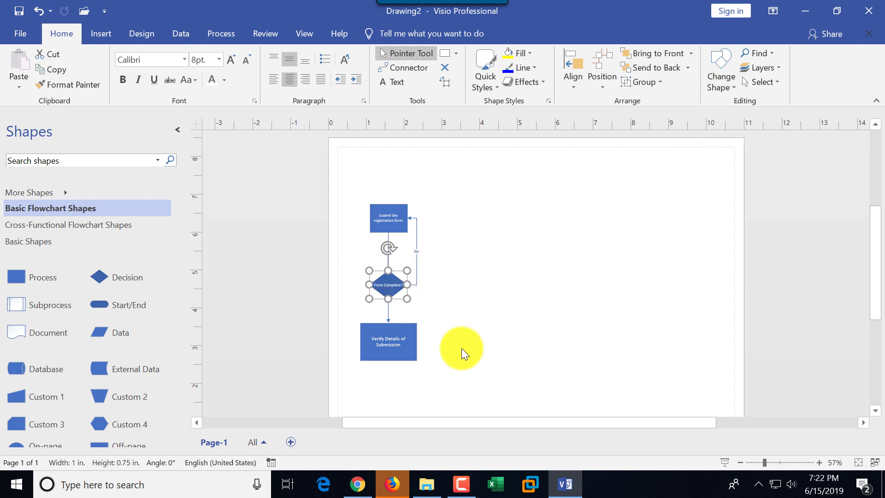
Step: Change the "Verify Details of Submission" rectangle to a Process shape from the Basic Flowchart Shapes
{"action": "left_click", "coordinate": [401, 347]}
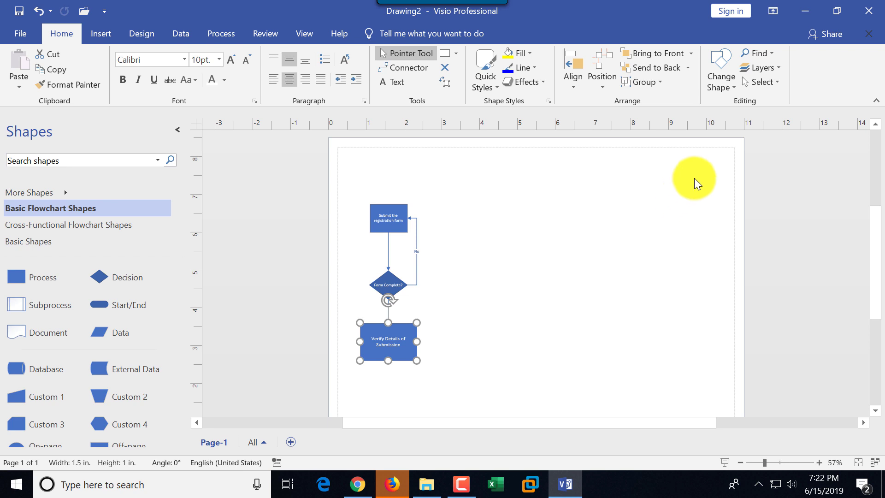
{"action": "left_click", "coordinate": [723, 91]}
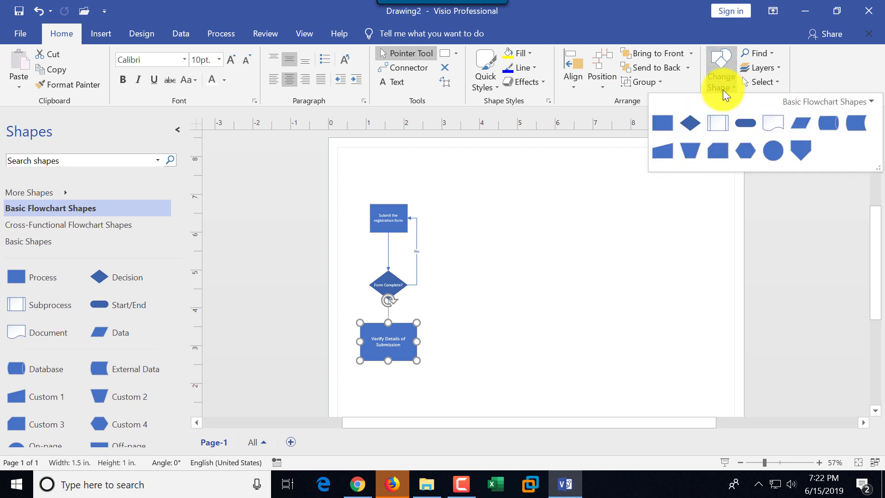
{"action": "left_click", "coordinate": [664, 123]}
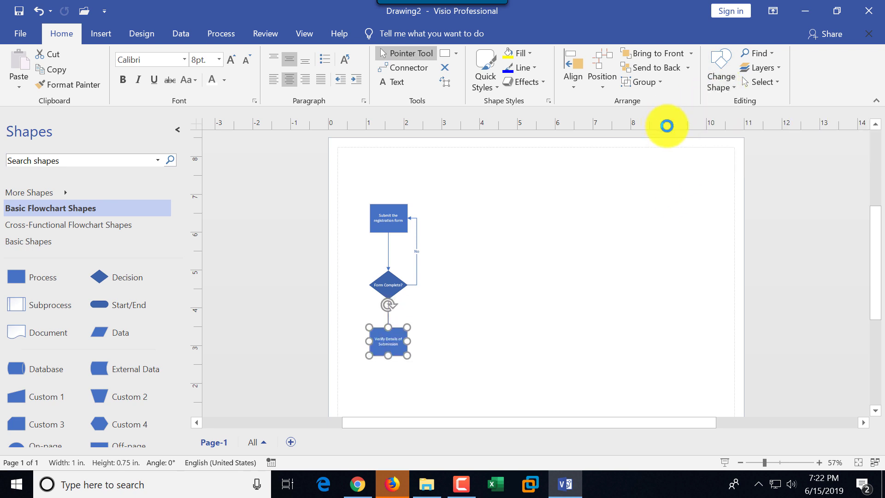
Step: Change the "Form Complete?" Decision shape to a Process shape
{"action": "left_click", "coordinate": [384, 283]}
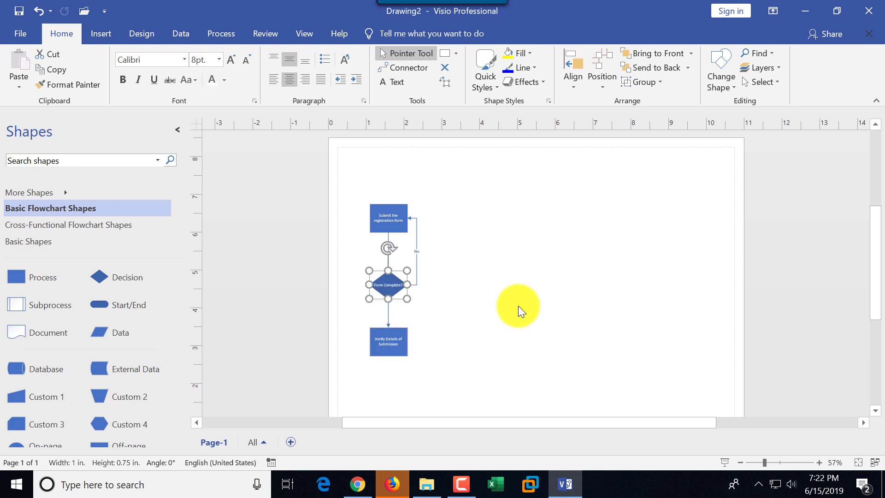
{"action": "mouse_move", "coordinate": [390, 294]}
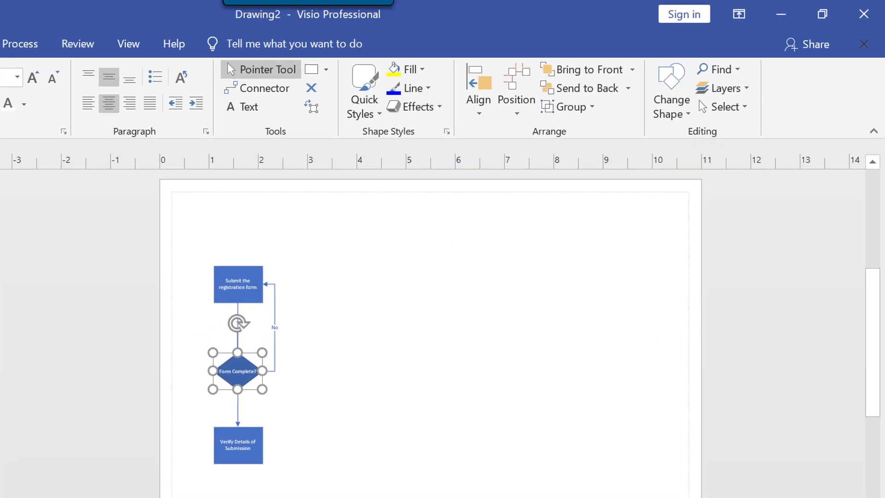
{"action": "scroll", "coordinate": [431, 356], "scroll_direction": "up", "scroll_amount": 4}
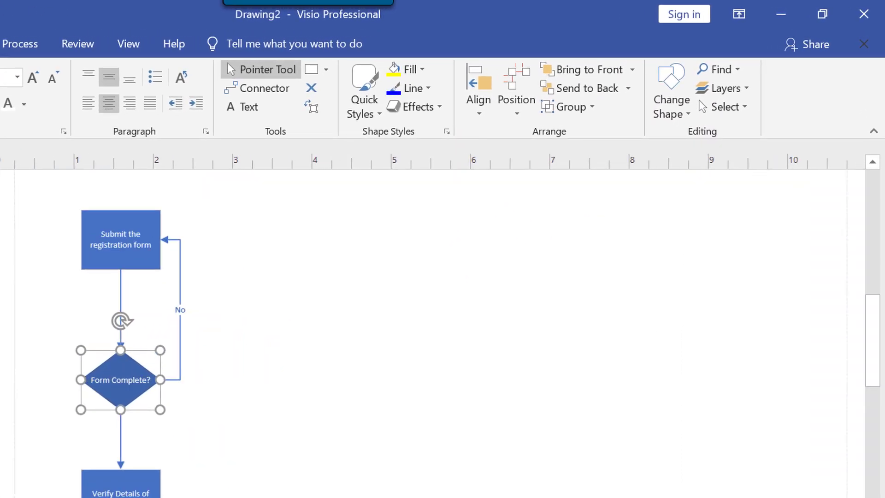
{"action": "left_click", "coordinate": [687, 118]}
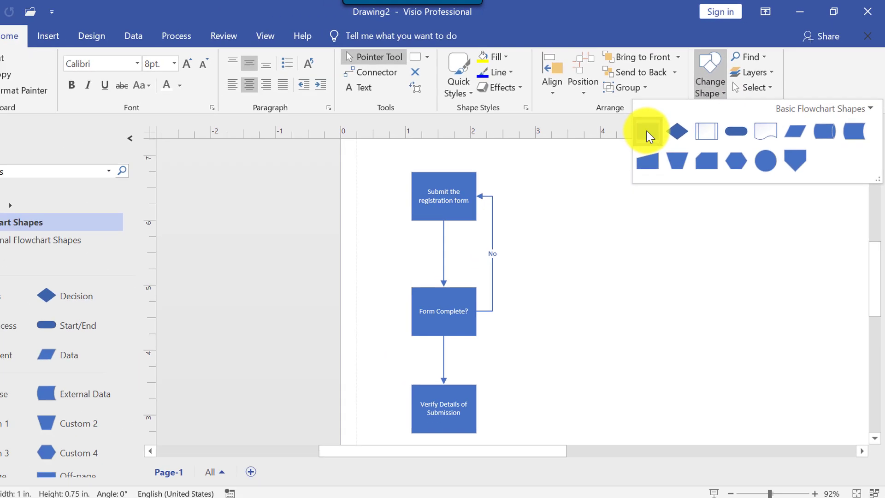
{"action": "left_click", "coordinate": [595, 161]}
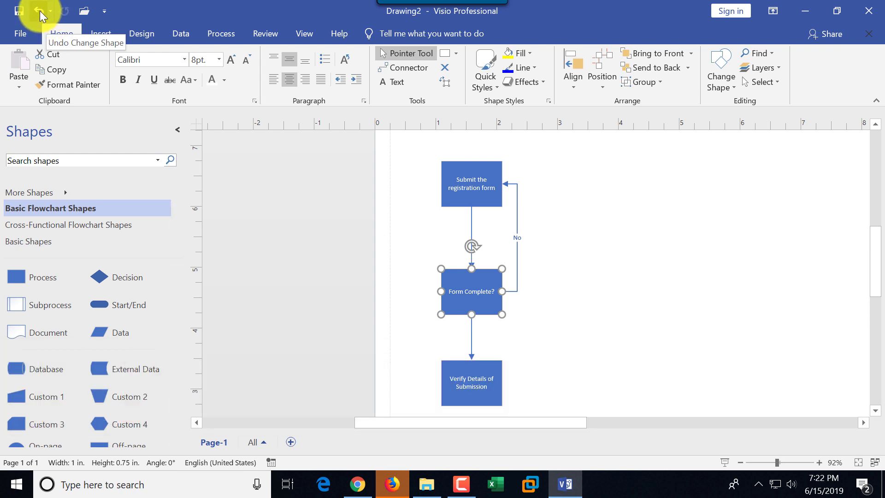
Step: Undo the last shape change, then undo the earlier actions back through the dropping of the "Verify Details of Submission" box
{"action": "left_click", "coordinate": [35, 11]}
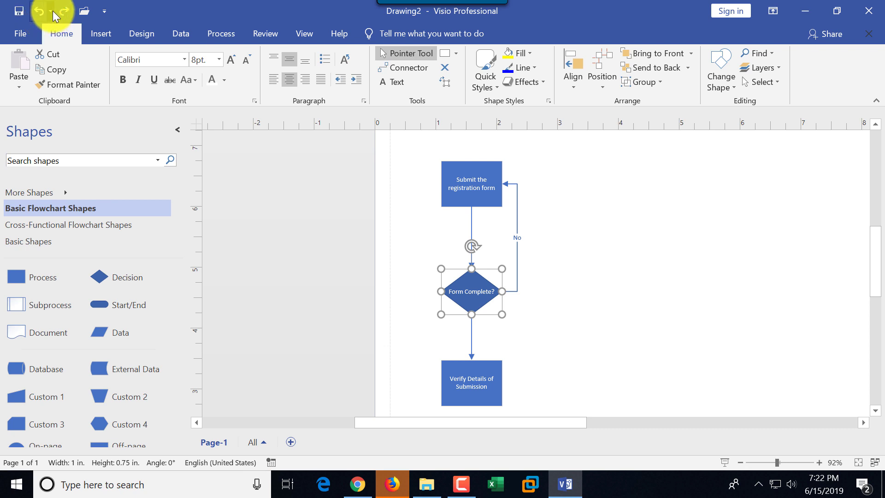
{"action": "left_click", "coordinate": [52, 10]}
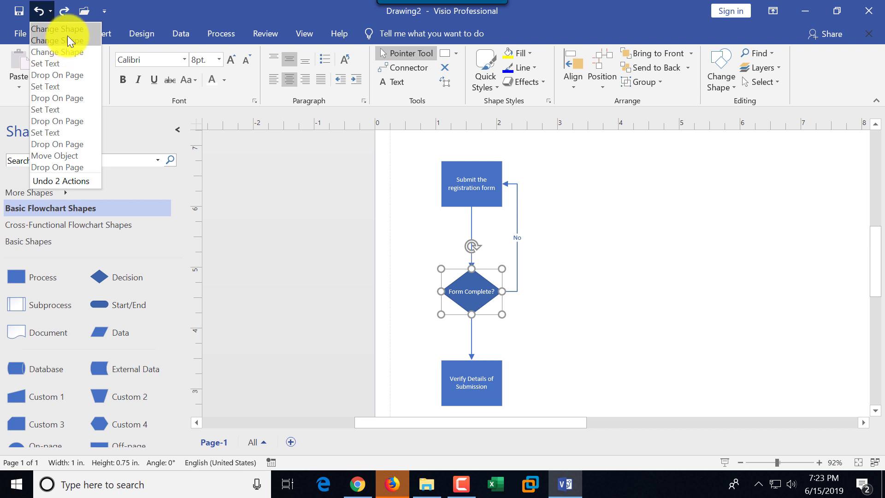
{"action": "left_click", "coordinate": [71, 71]}
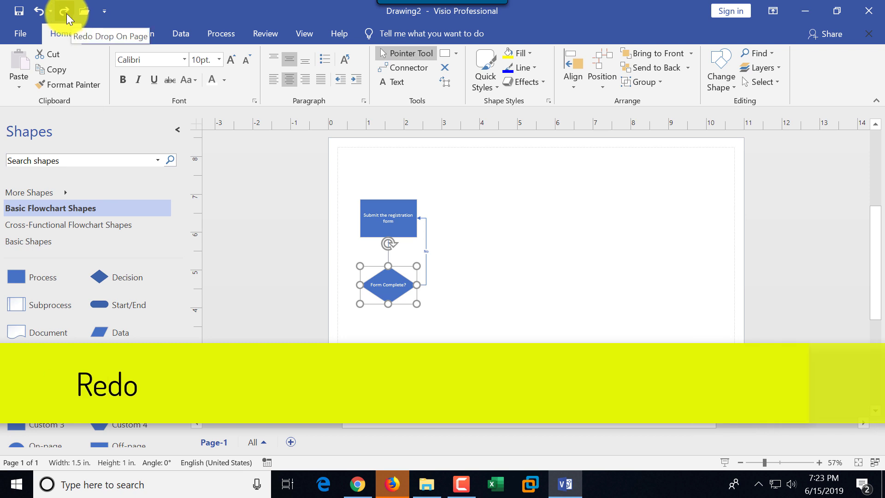
Step: Redo all the undone actions, then undo only the "Form Complete?" shape's change to a Process shape
{"action": "left_click", "coordinate": [65, 12]}
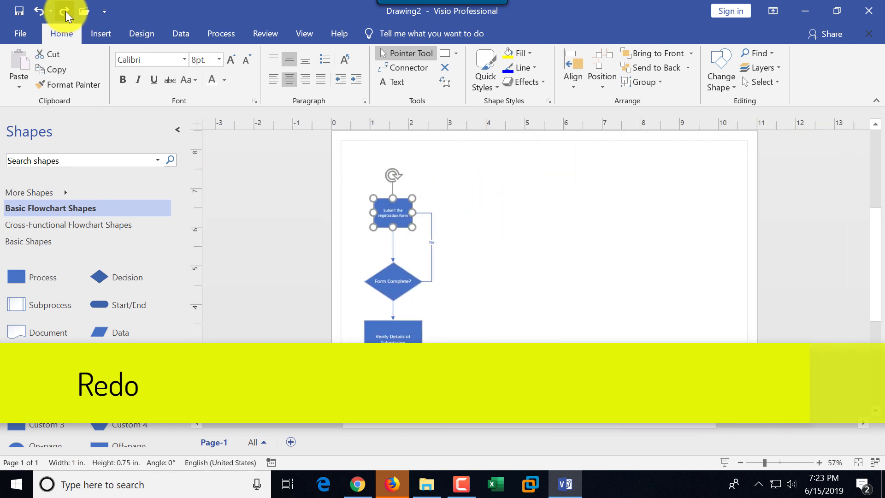
{"action": "left_click", "coordinate": [65, 12]}
{"action": "left_click", "coordinate": [65, 12]}
{"action": "left_click", "coordinate": [65, 12]}
{"action": "left_click", "coordinate": [65, 12]}
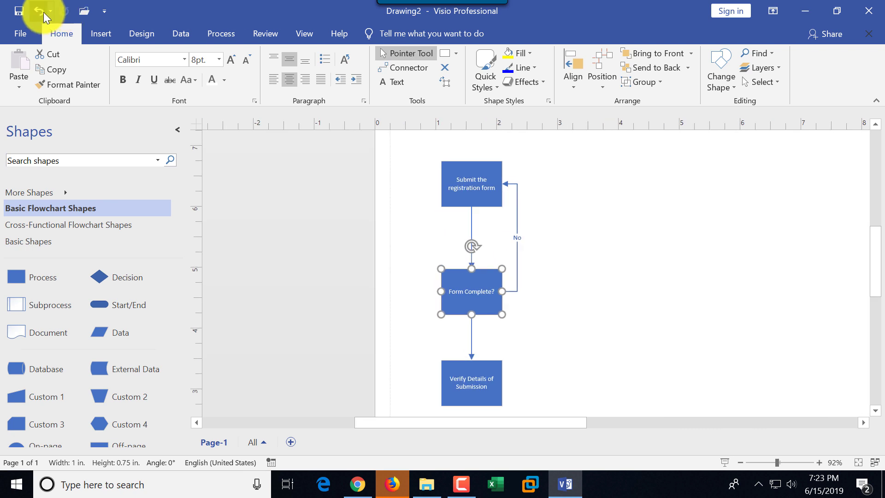
{"action": "left_click", "coordinate": [42, 12]}
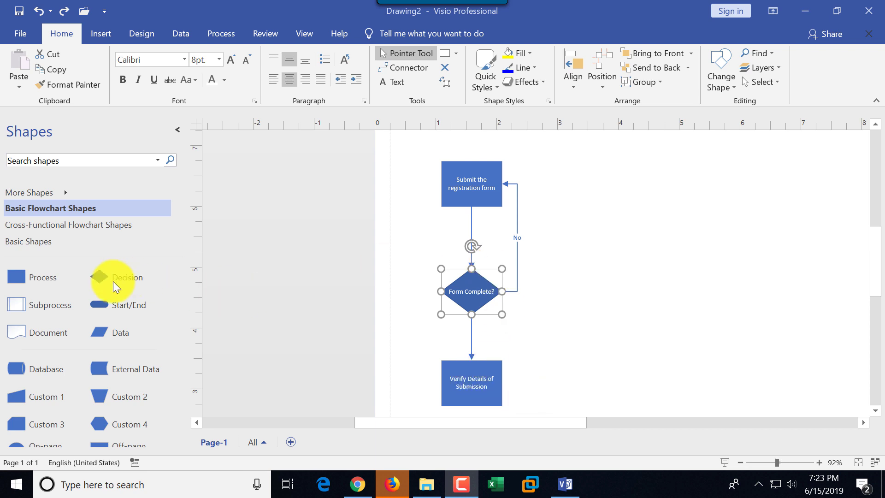
{"action": "left_click_drag", "start_coordinate": [126, 305], "coordinate": [77, 356]}
{"action": "scroll", "coordinate": [86, 347], "scroll_direction": "down", "scroll_amount": 1}
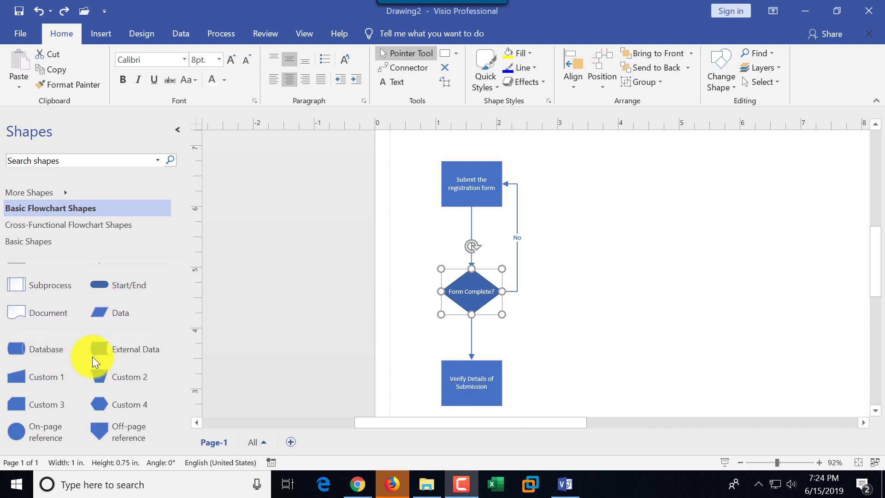
{"action": "scroll", "coordinate": [92, 355], "scroll_direction": "up", "scroll_amount": 1}
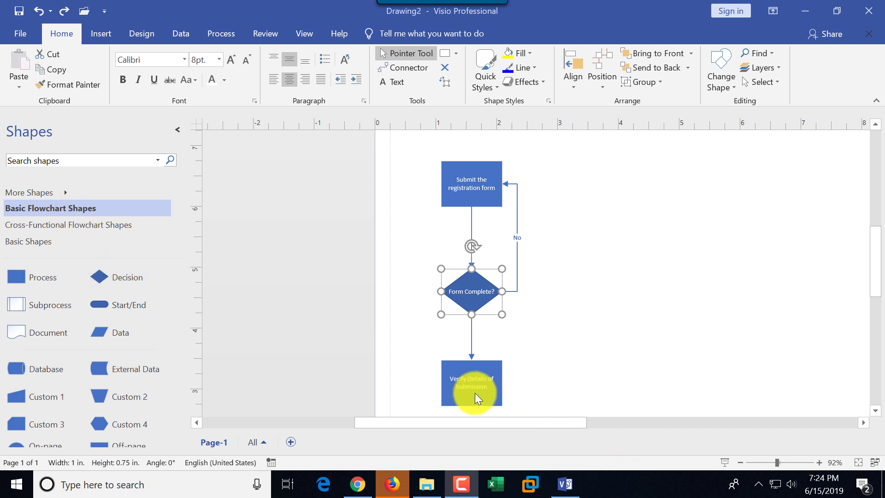
Step: Add a connected Decision shape to the right of "Verify Details of Submission" with AutoConnect and label it "Accept Submission?"
{"action": "mouse_move", "coordinate": [482, 380]}
{"action": "mouse_move", "coordinate": [524, 385]}
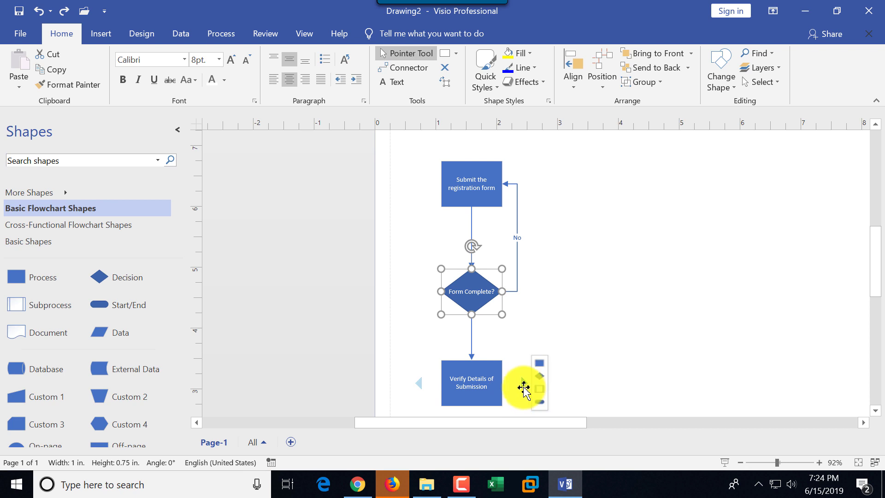
{"action": "left_click", "coordinate": [540, 376]}
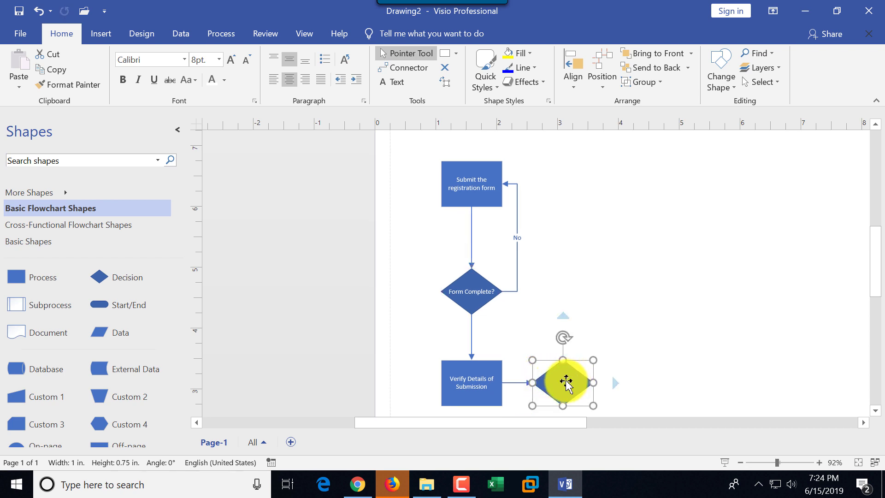
{"action": "type", "text": "Accept "}
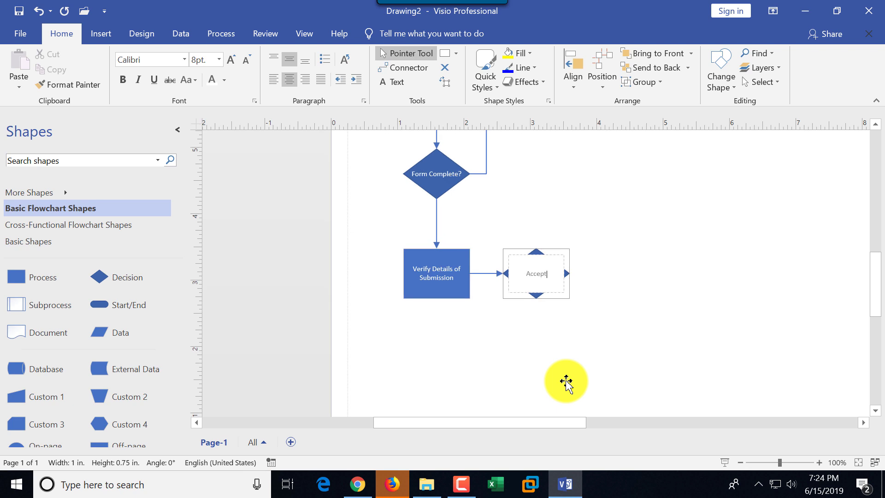
{"action": "type", "text": "Submission?"}
{"action": "left_click", "coordinate": [666, 337]}
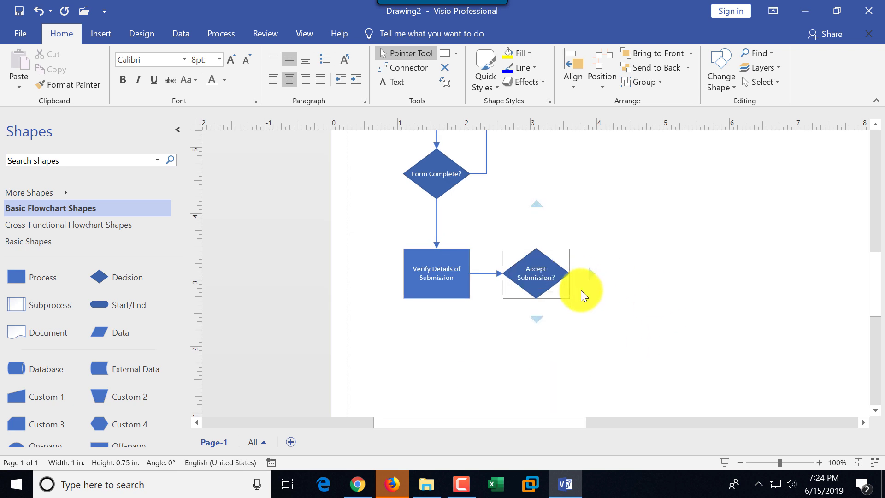
Step: Add a connected Process box labelled "Write Acceptance Letter" beside the "Accept Submission?" diamond and move it straight up level with the flowchart's first box
{"action": "mouse_move", "coordinate": [599, 383]}
{"action": "left_click", "coordinate": [630, 365]}
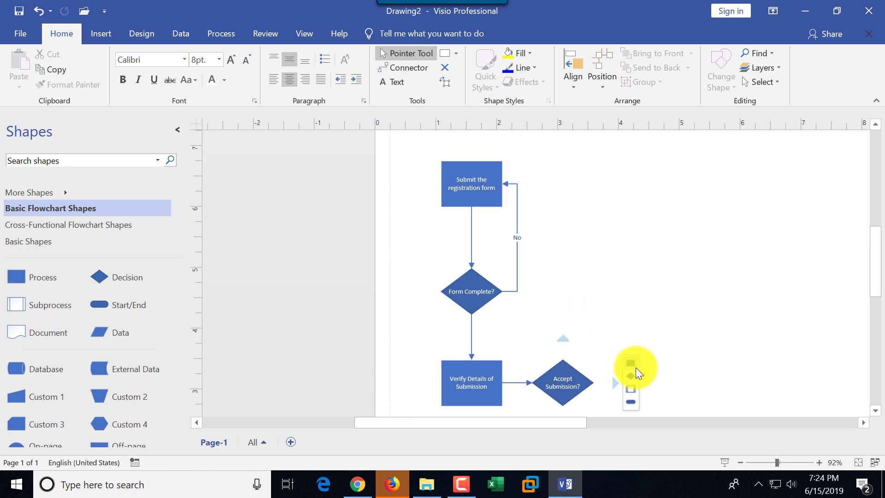
{"action": "type", "text": "Writ"}
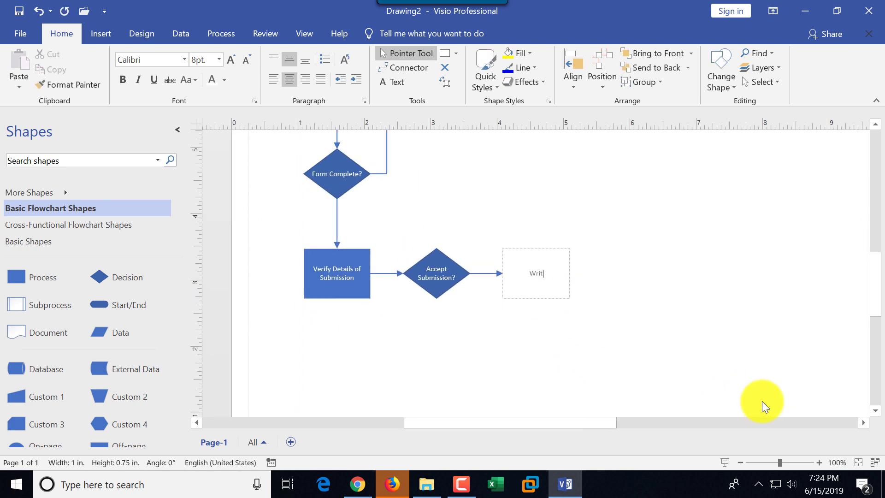
{"action": "type", "text": "e Acceptance Letter"}
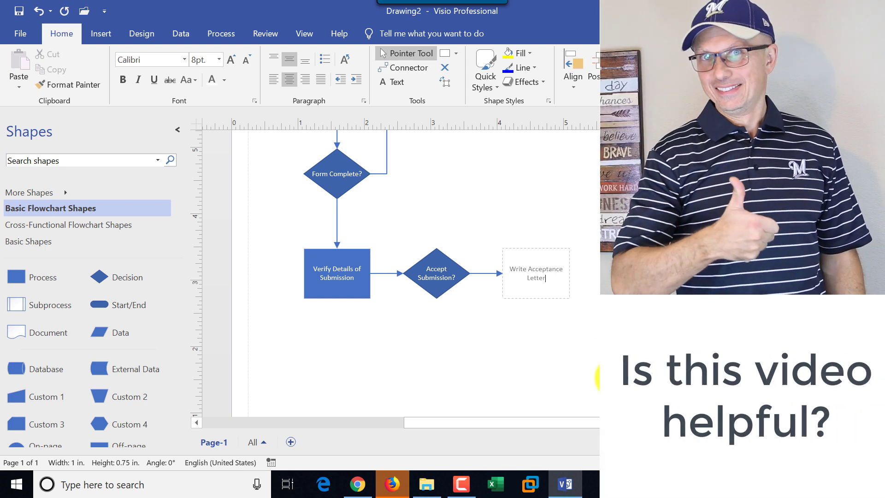
{"action": "left_click", "coordinate": [571, 300]}
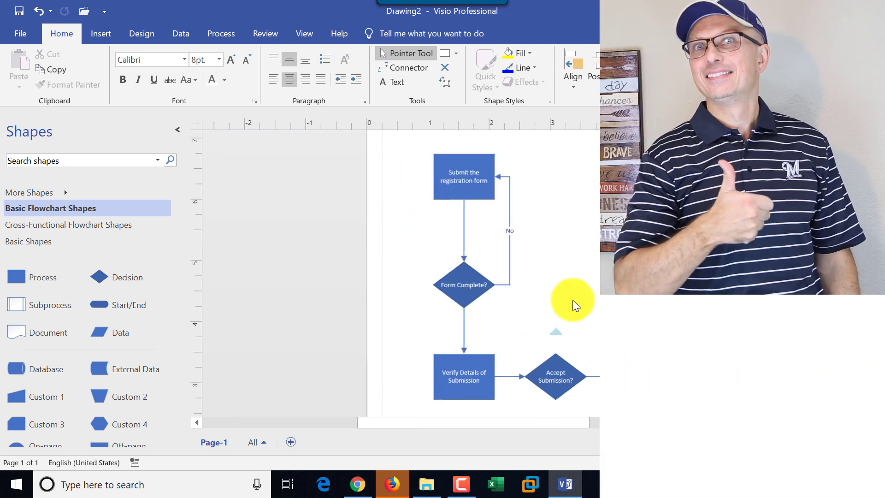
{"action": "left_click_drag", "start_coordinate": [654, 383], "coordinate": [654, 184]}
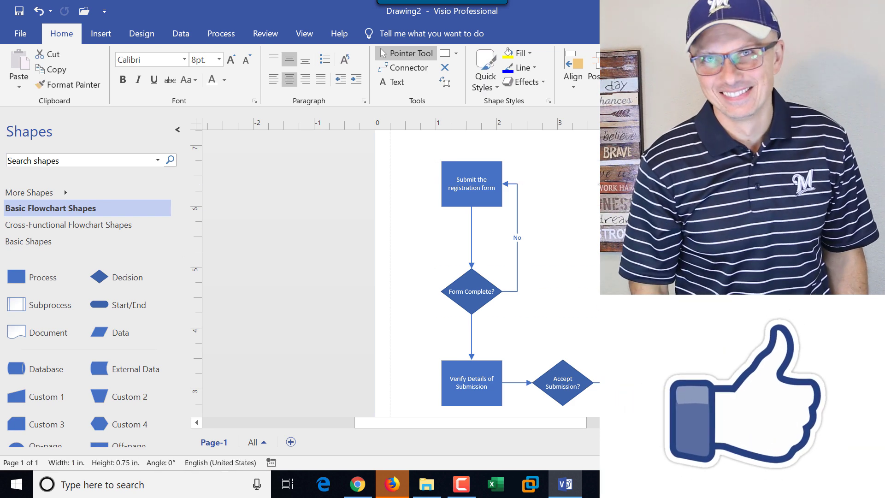
Step: Label the box above "Write Acceptance Letter" as "Acceptance Letter" and change it to a Document shape
{"action": "double_click", "coordinate": [654, 184]}
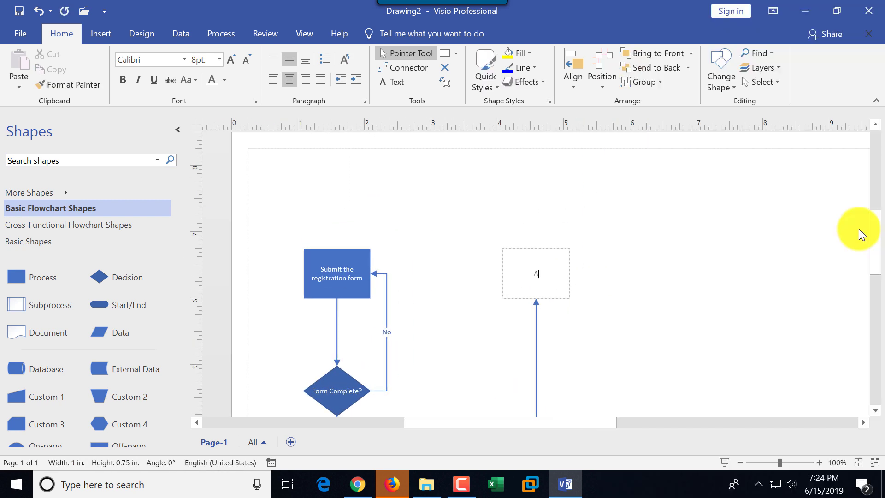
{"action": "type", "text": "Acceptance Letter"}
{"action": "left_click", "coordinate": [638, 215]}
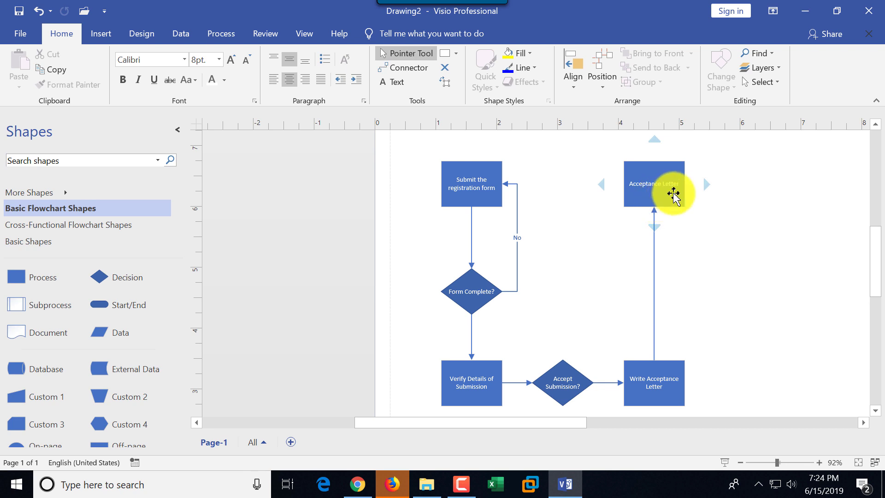
{"action": "left_click", "coordinate": [654, 182]}
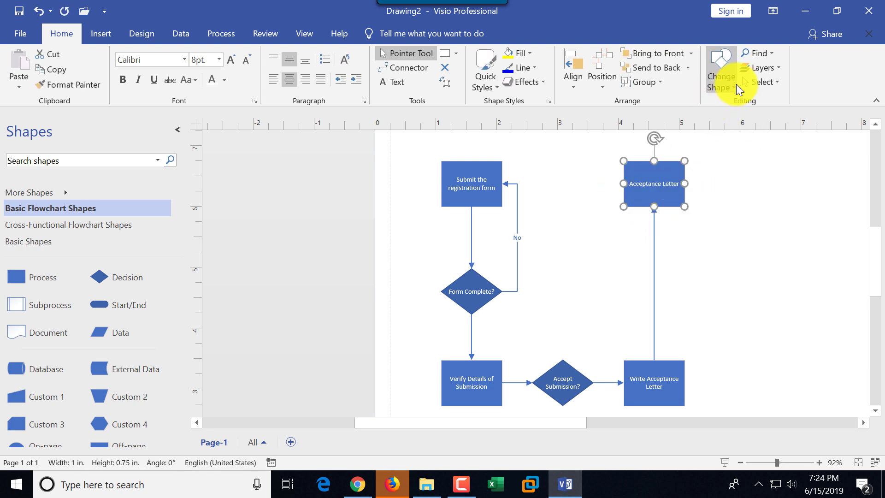
{"action": "left_click", "coordinate": [736, 87]}
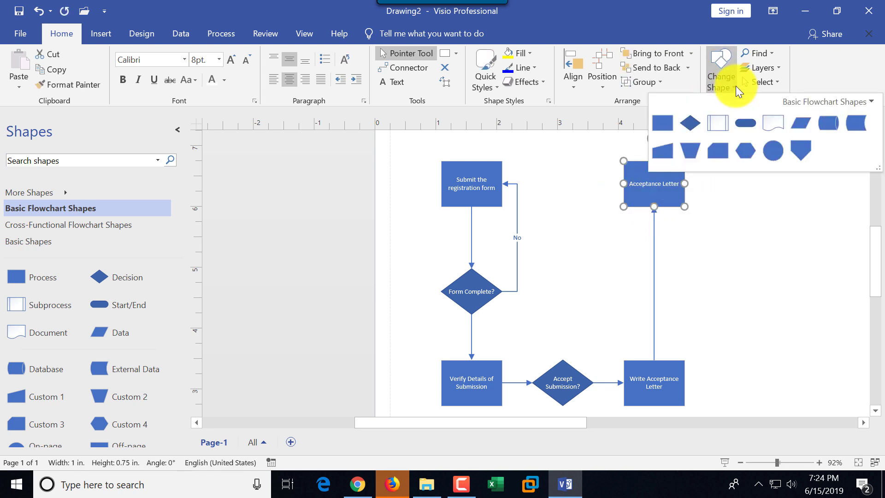
{"action": "left_click", "coordinate": [773, 125]}
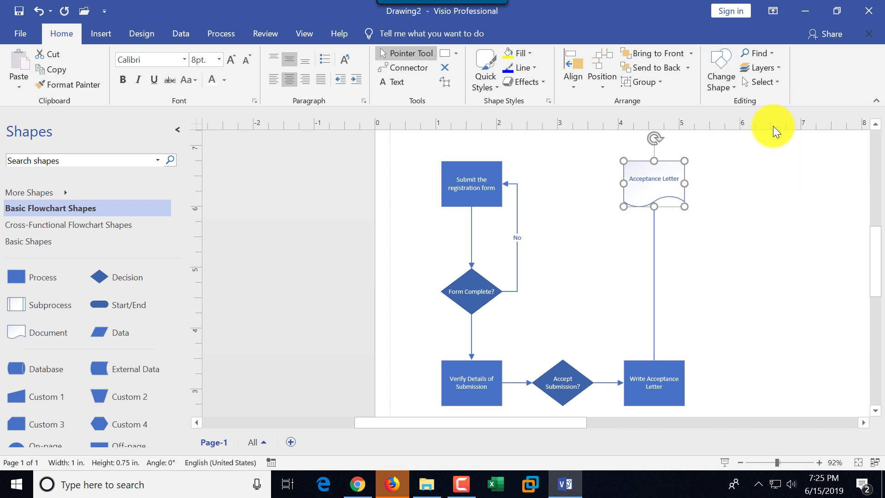
{"action": "left_click", "coordinate": [727, 254]}
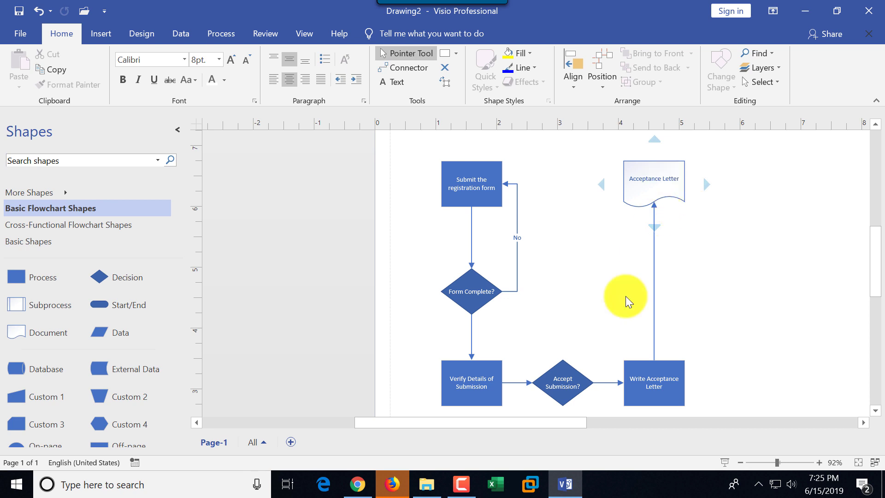
Step: Label the connector from "Accept Submission?" to "Write Acceptance Letter" with "Yes"
{"action": "left_click", "coordinate": [605, 384]}
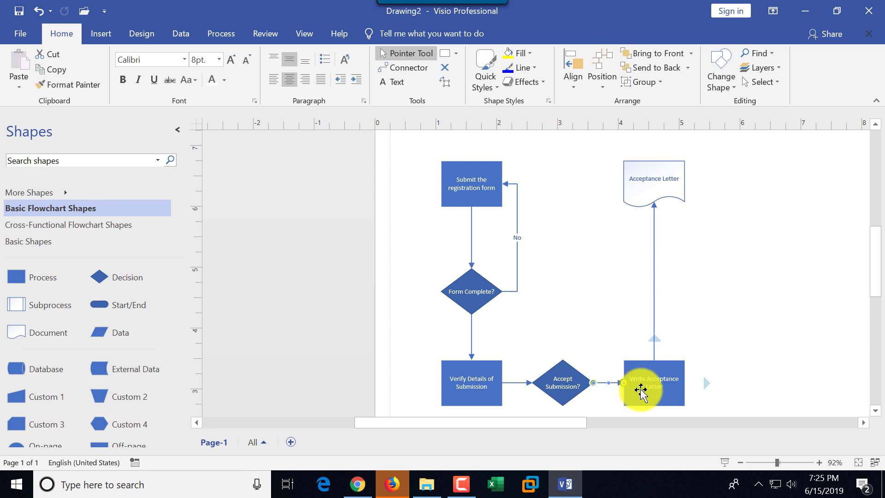
{"action": "type", "text": "Yes"}
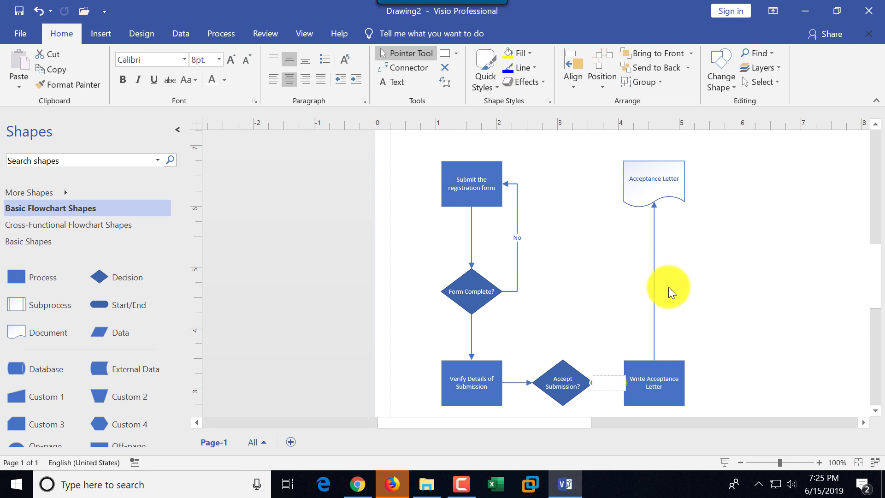
{"action": "left_click", "coordinate": [521, 380]}
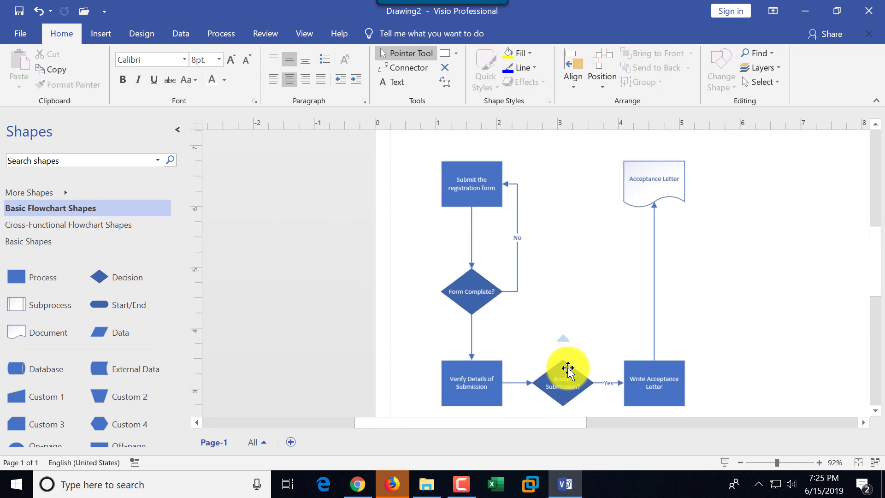
Step: Add a connected Process box above "Accept Submission?", move it slightly up and label it "Notify Student on the Rejection"
{"action": "mouse_move", "coordinate": [563, 369]}
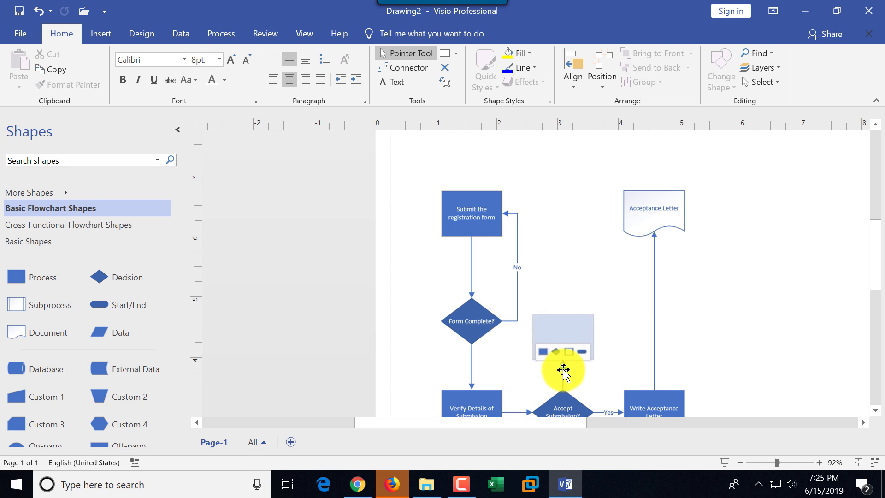
{"action": "left_click", "coordinate": [544, 351]}
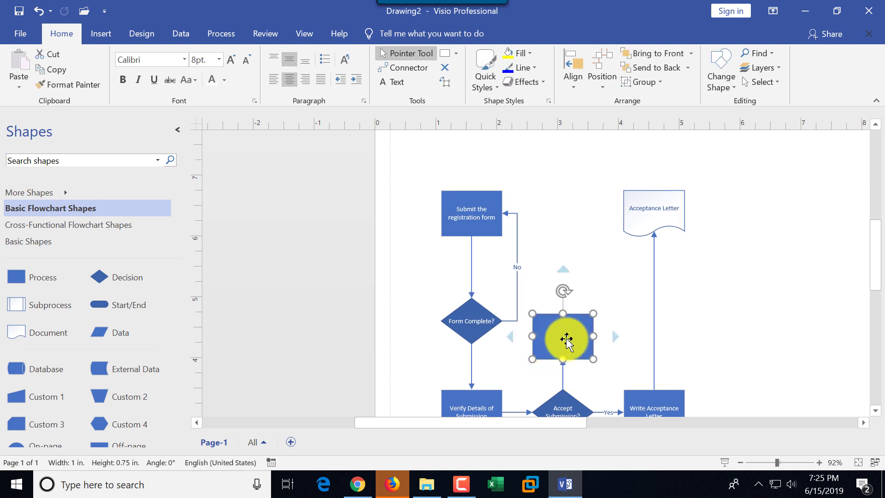
{"action": "left_click_drag", "start_coordinate": [567, 340], "coordinate": [568, 299]}
{"action": "double_click", "coordinate": [568, 299]}
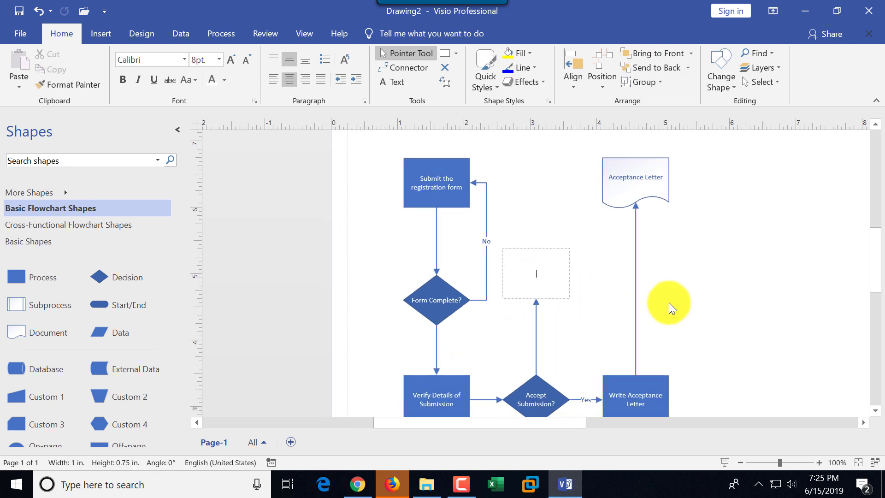
{"action": "type", "text": "Notify Student on the Rejection"}
{"action": "left_click", "coordinate": [783, 284]}
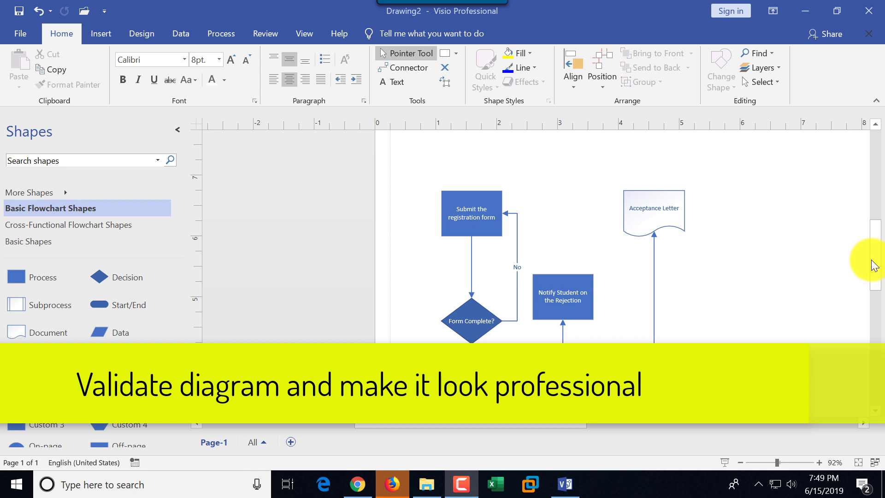
Step: Label the connector from "Form Complete?" to "Verify Details of Submission" "Yes" and the one from "Accept Submission?" to the rejection box "No"
{"action": "left_click_drag", "start_coordinate": [876, 271], "coordinate": [877, 276]}
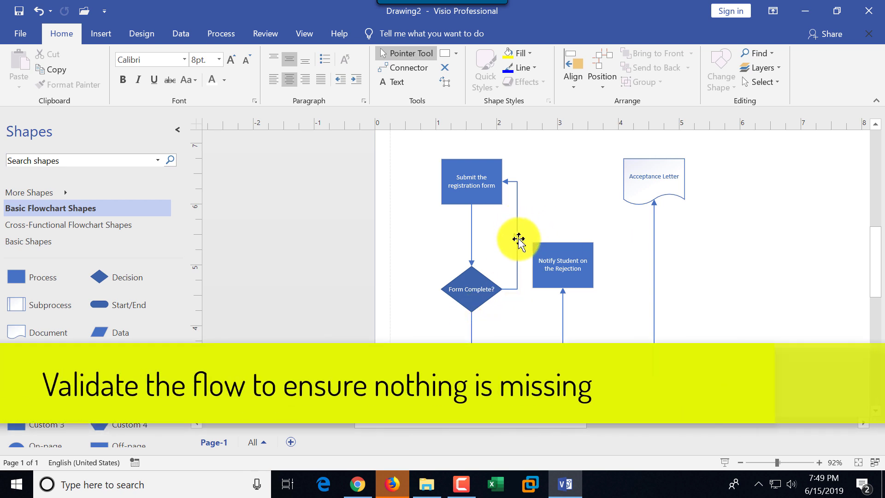
{"action": "double_click", "coordinate": [470, 332]}
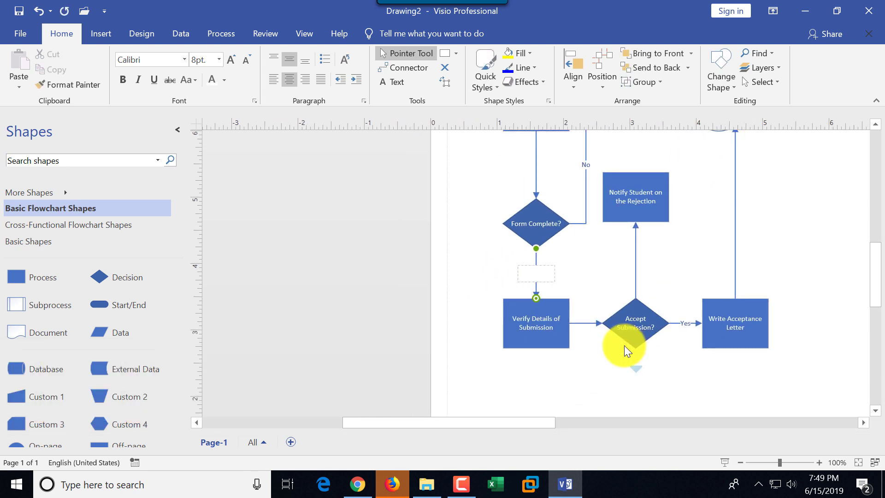
{"action": "type", "text": "Yes"}
{"action": "double_click", "coordinate": [635, 265]}
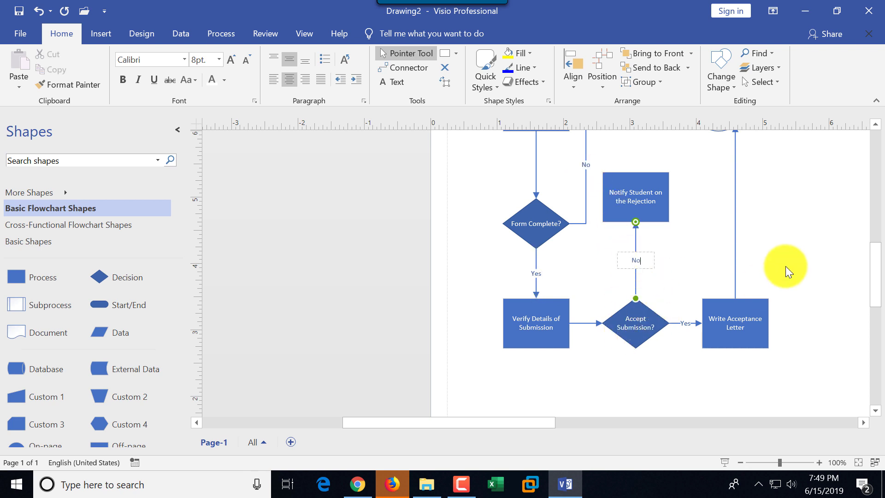
{"action": "left_click", "coordinate": [699, 253]}
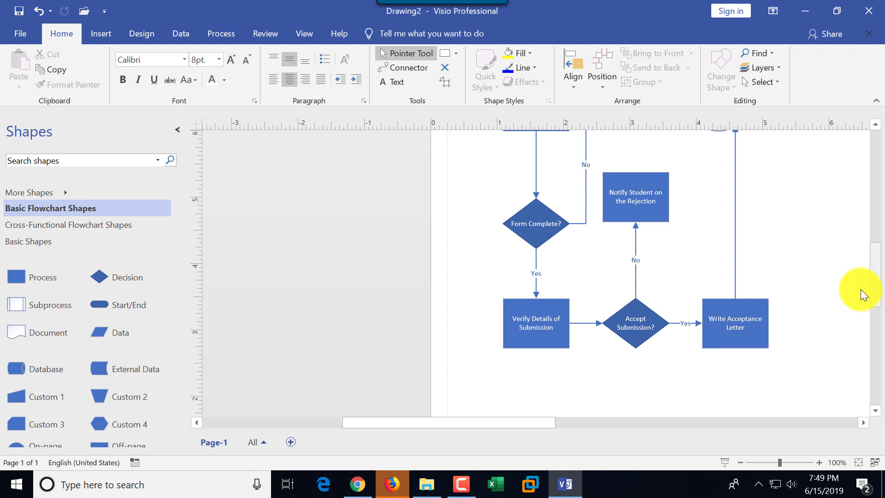
Step: Select the whole flowchart and increase its font size to 10 pt
{"action": "left_click_drag", "start_coordinate": [875, 293], "coordinate": [875, 285]}
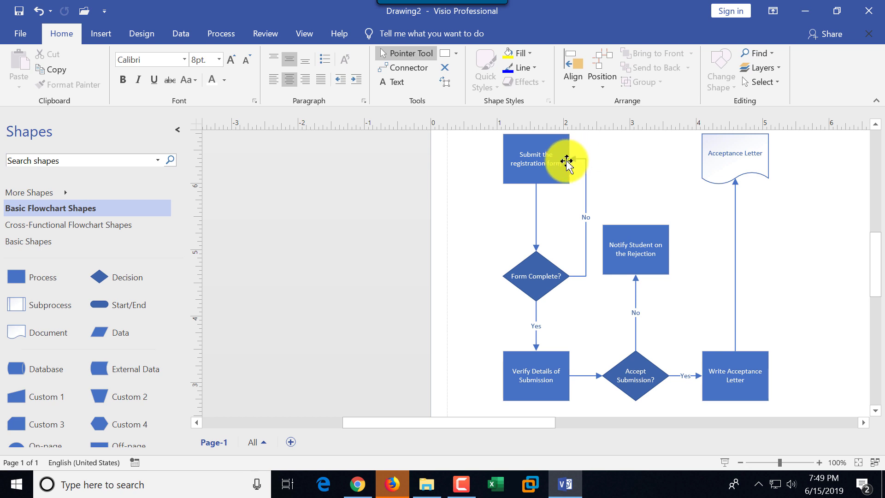
{"action": "mouse_move", "coordinate": [482, 145]}
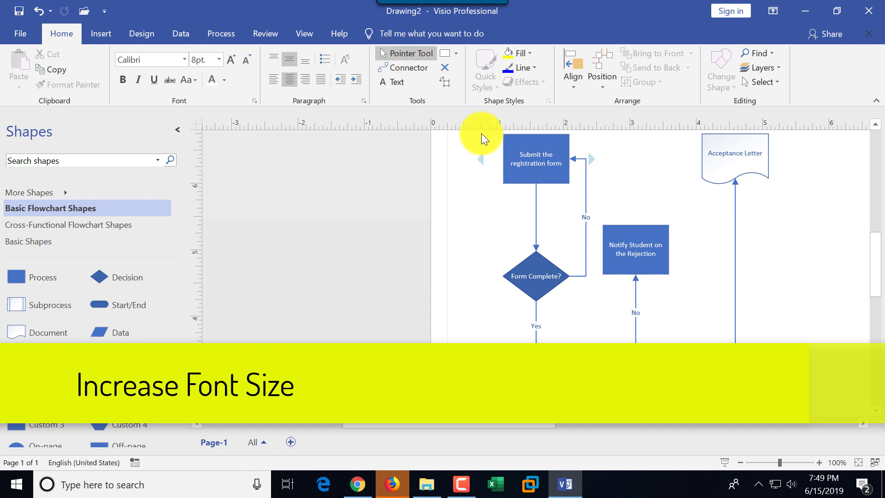
{"action": "left_click", "coordinate": [737, 463]}
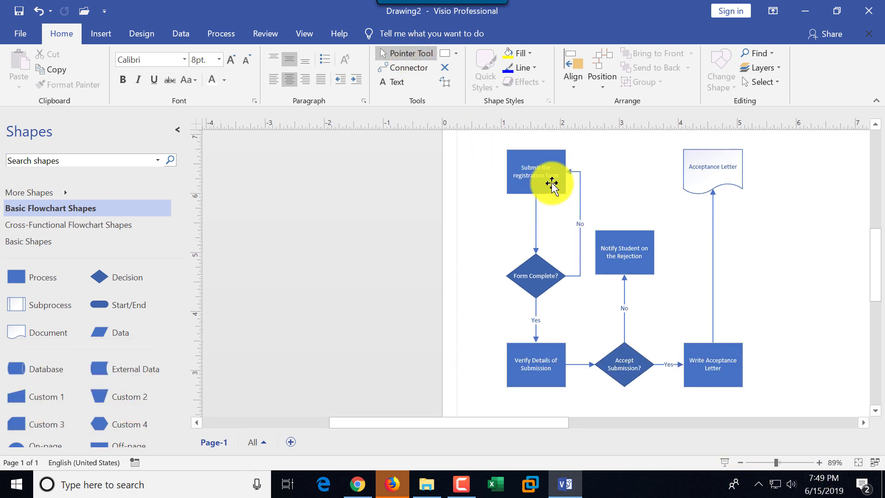
{"action": "left_click_drag", "start_coordinate": [485, 137], "coordinate": [776, 393]}
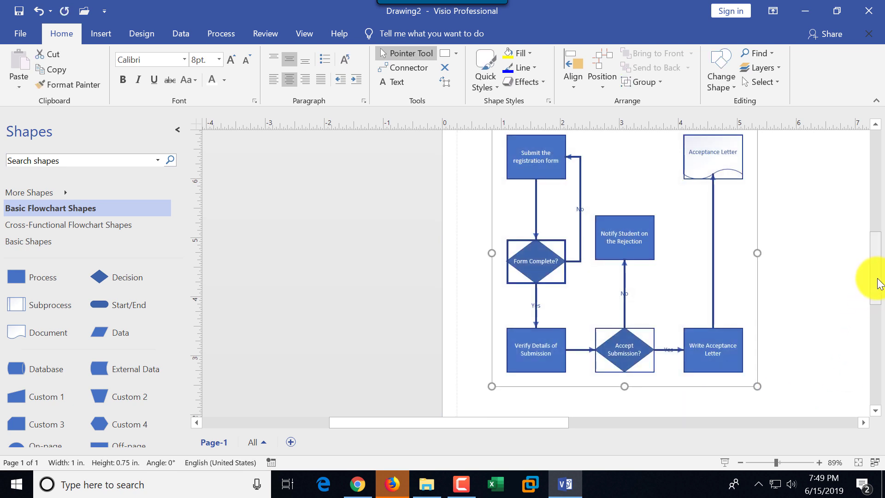
{"action": "scroll", "coordinate": [878, 286], "scroll_direction": "up", "scroll_amount": 1}
{"action": "scroll", "coordinate": [878, 286], "scroll_direction": "down", "scroll_amount": 1}
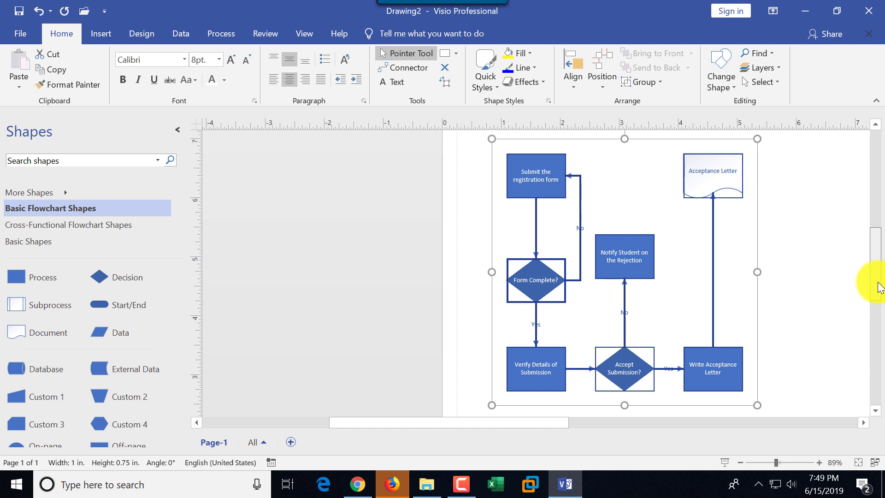
{"action": "left_click", "coordinate": [231, 62]}
{"action": "left_click", "coordinate": [231, 60]}
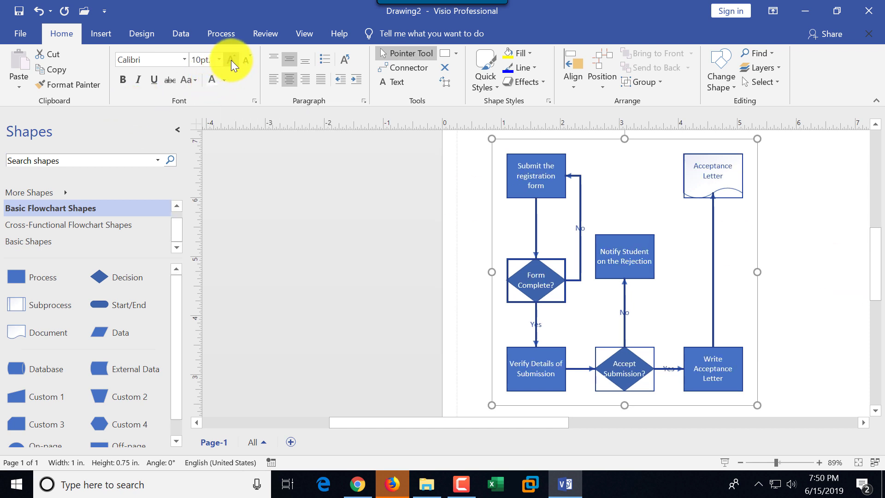
Step: Try a 12 pt font size on the whole flowchart, reduce it back to 10 pt and clear the selection
{"action": "left_click", "coordinate": [231, 60]}
{"action": "left_click", "coordinate": [231, 60]}
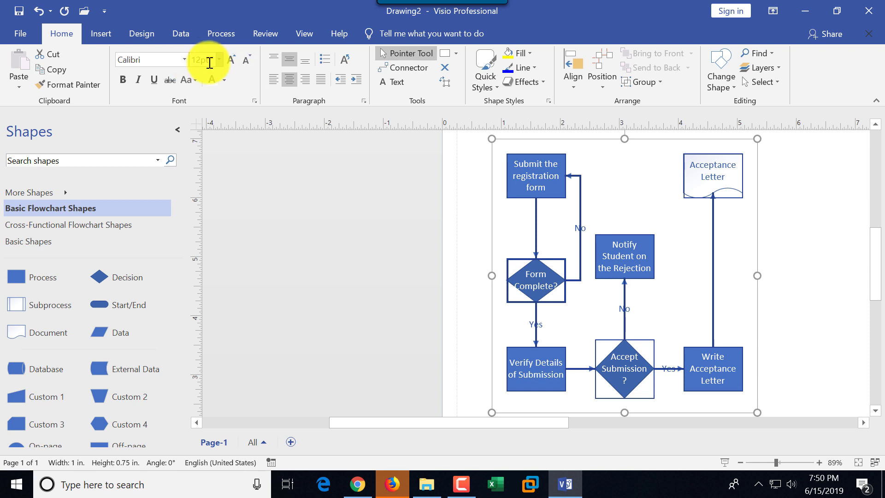
{"action": "left_click", "coordinate": [246, 60]}
{"action": "left_click", "coordinate": [247, 60]}
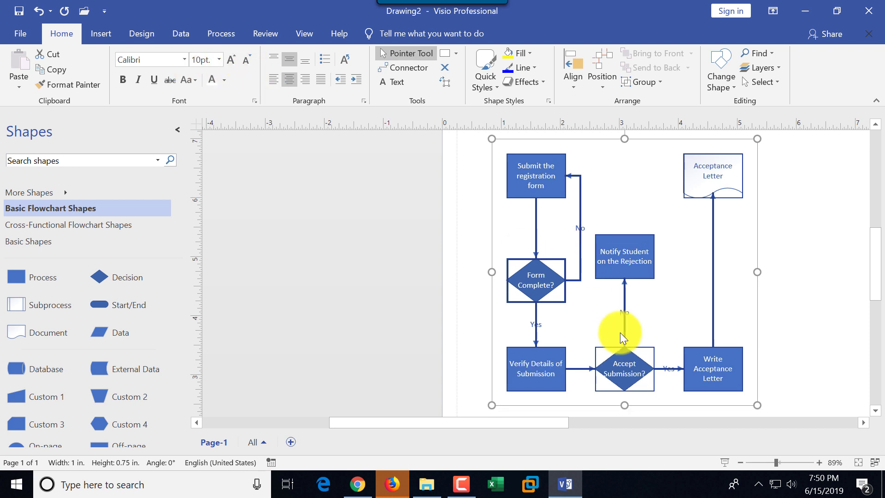
{"action": "left_click", "coordinate": [699, 309]}
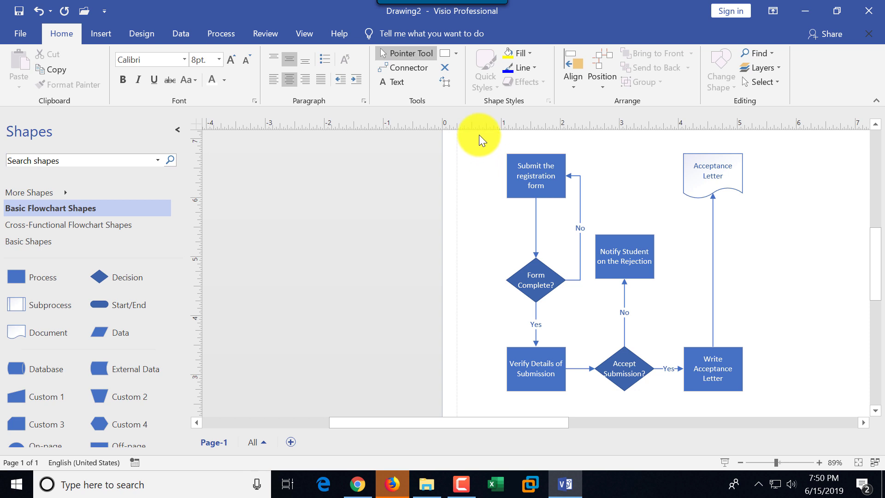
{"action": "left_click_drag", "start_coordinate": [477, 134], "coordinate": [765, 388]}
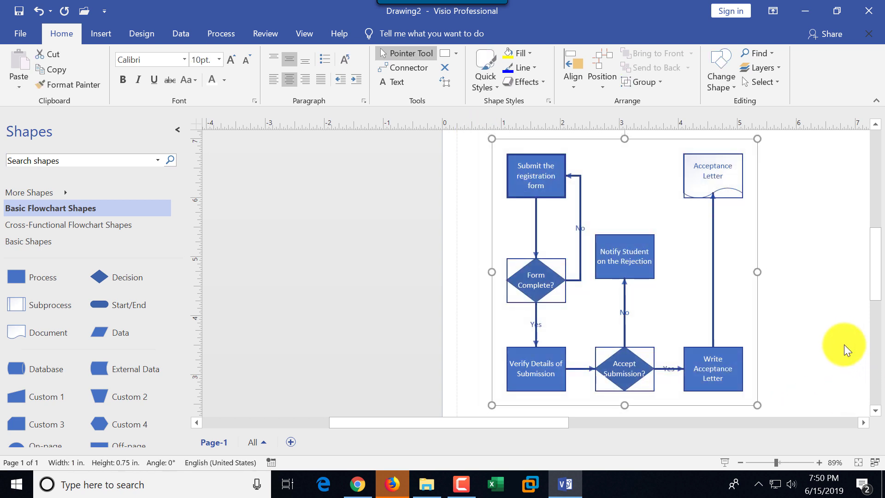
{"action": "left_click", "coordinate": [827, 339]}
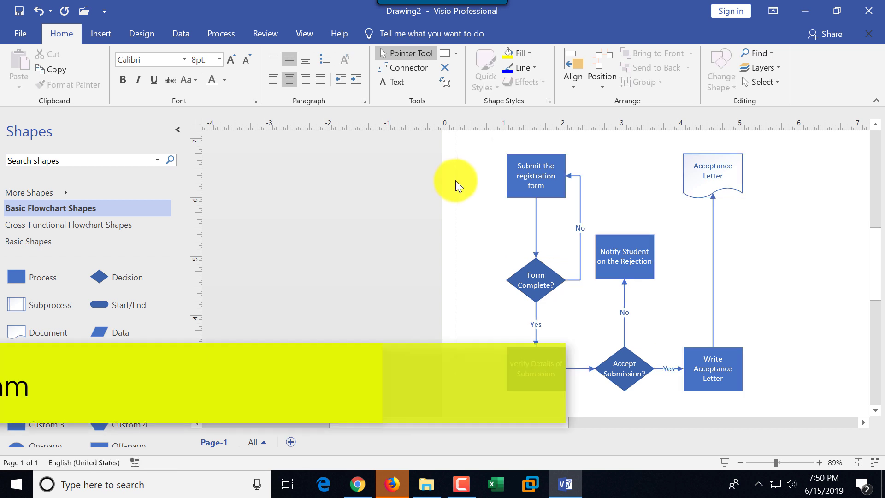
Step: Try several Professional themes on the flowchart and apply the one with light blue boxes, pink diamonds and a green document
{"action": "left_click", "coordinate": [149, 35]}
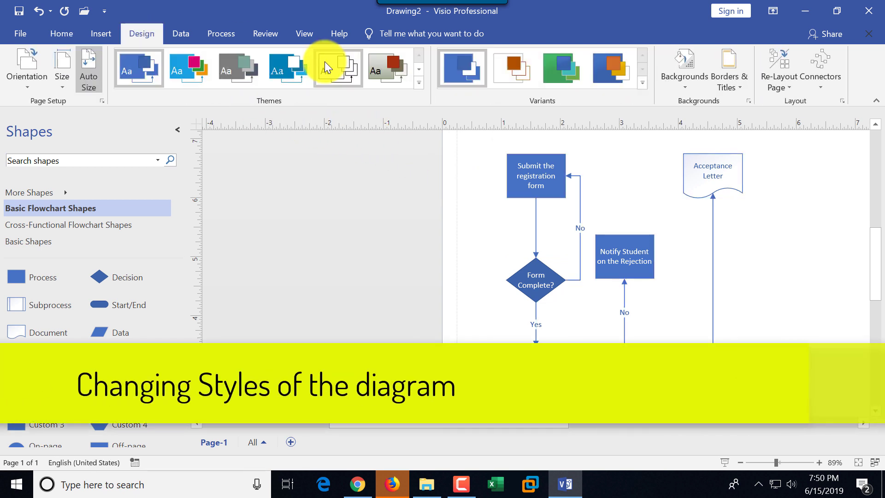
{"action": "left_click", "coordinate": [191, 71]}
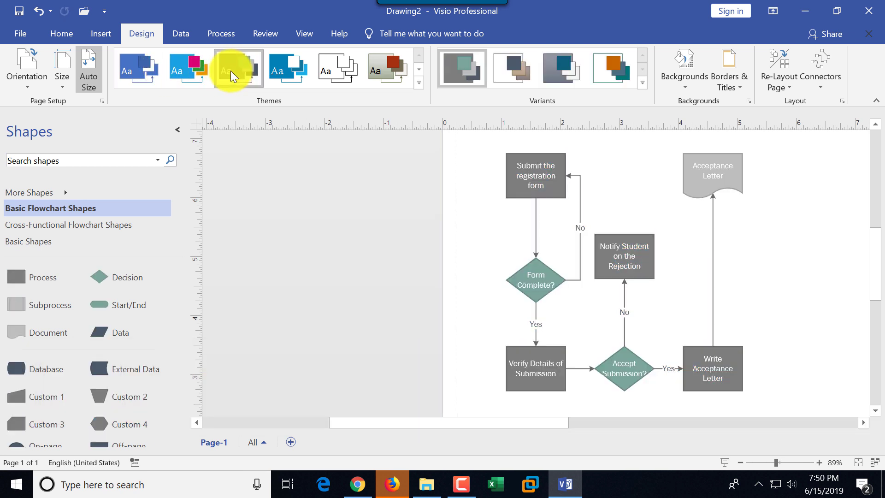
{"action": "left_click", "coordinate": [289, 69]}
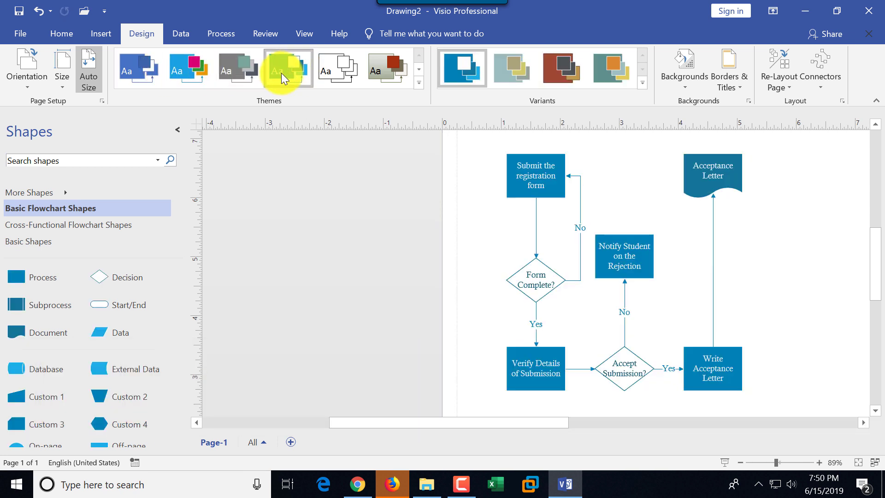
{"action": "left_click", "coordinate": [200, 73]}
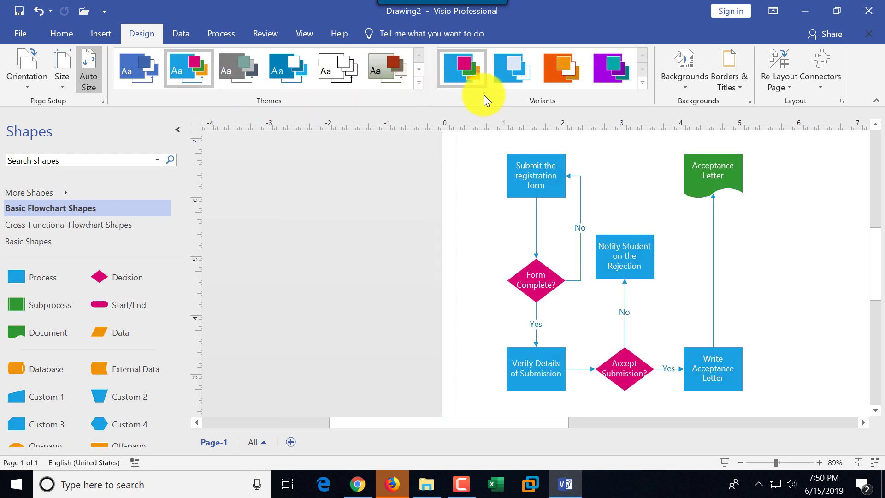
Step: Look through the variants of the current theme and apply the Professional theme with teal boxes and red diamonds to the flowchart
{"action": "left_click", "coordinate": [472, 72]}
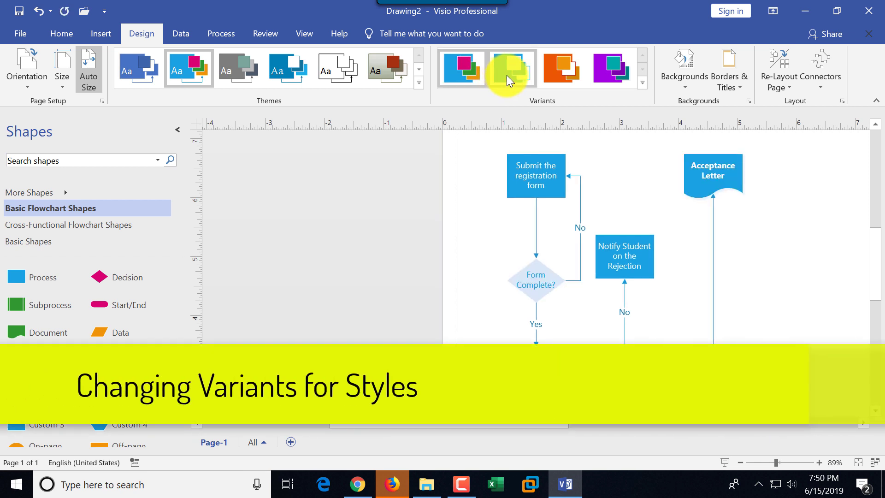
{"action": "left_click", "coordinate": [642, 83]}
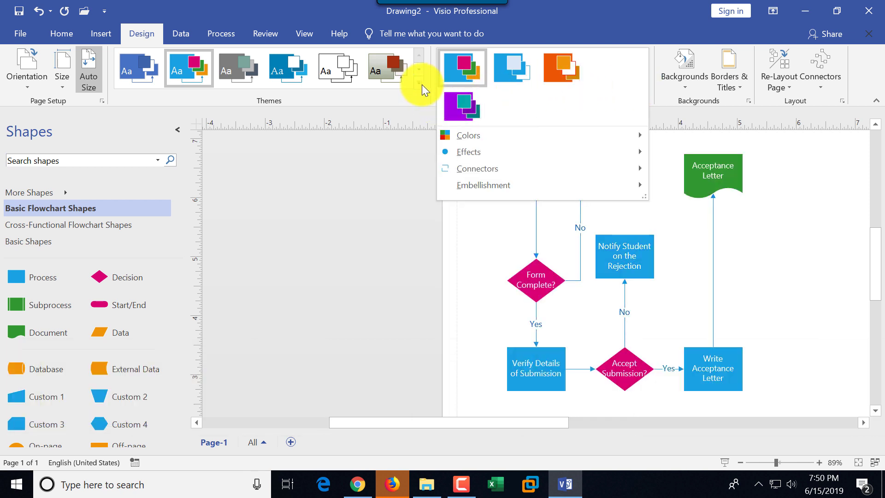
{"action": "left_click", "coordinate": [417, 84]}
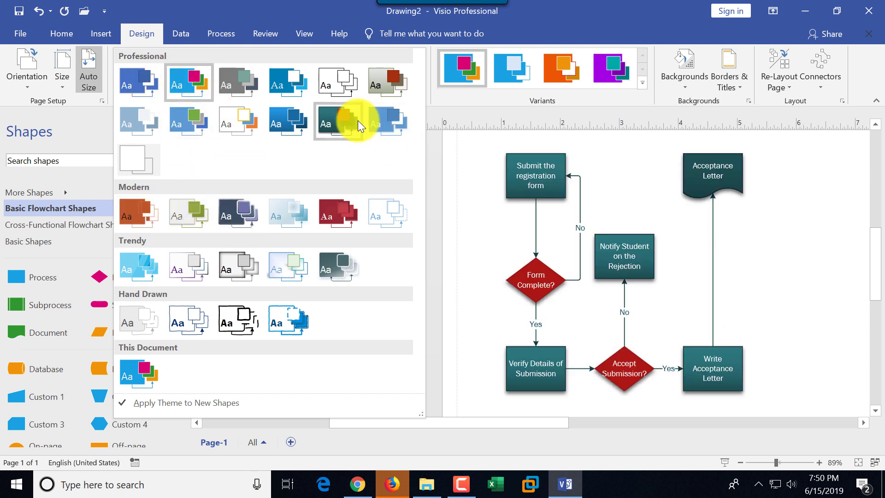
{"action": "left_click", "coordinate": [330, 120]}
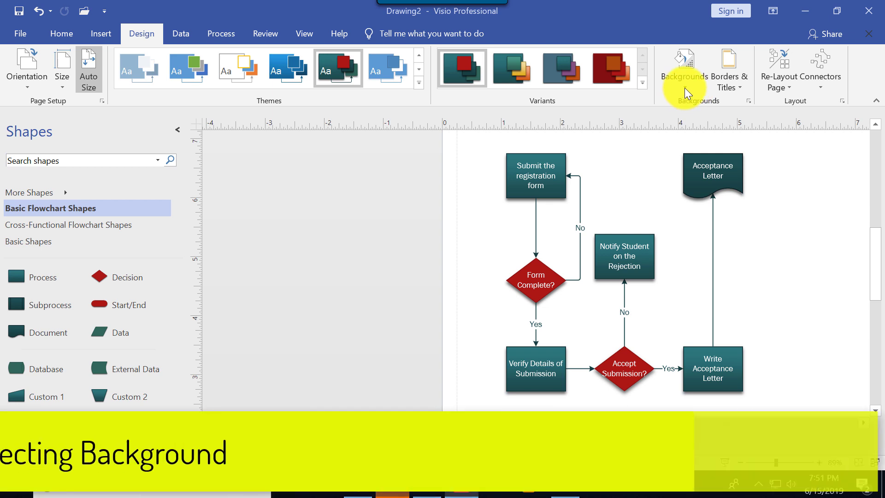
Step: Try a solid teal background and a world map background on the page, and undo both
{"action": "left_click", "coordinate": [686, 87]}
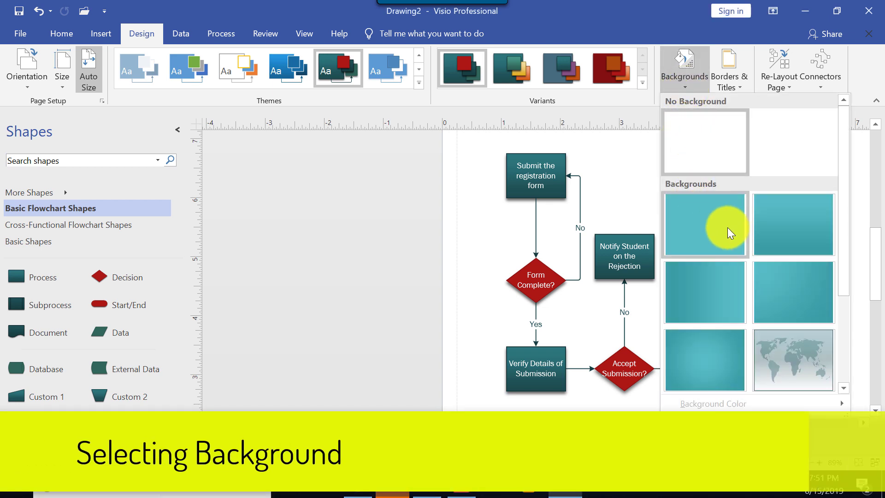
{"action": "left_click", "coordinate": [721, 226]}
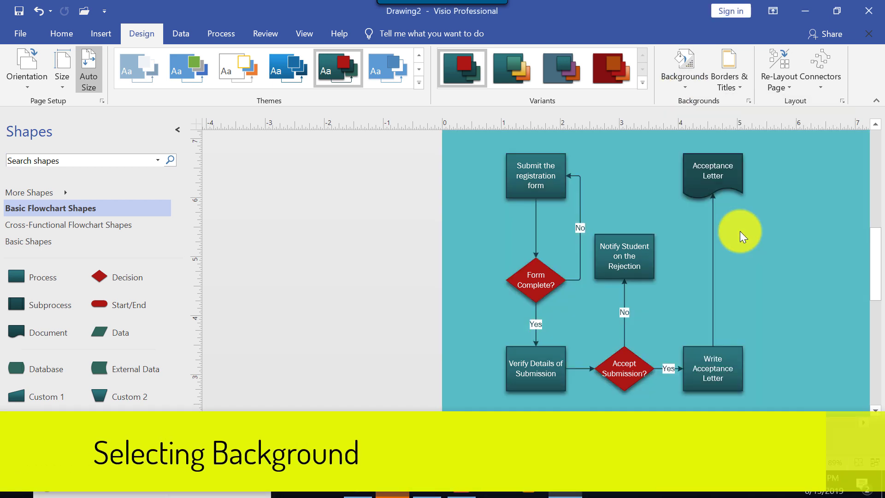
{"action": "left_click", "coordinate": [687, 83]}
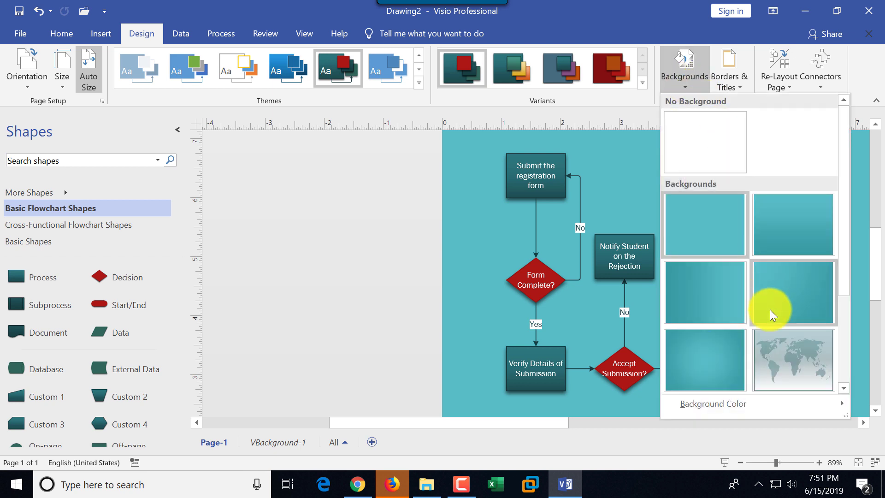
{"action": "left_click", "coordinate": [787, 358]}
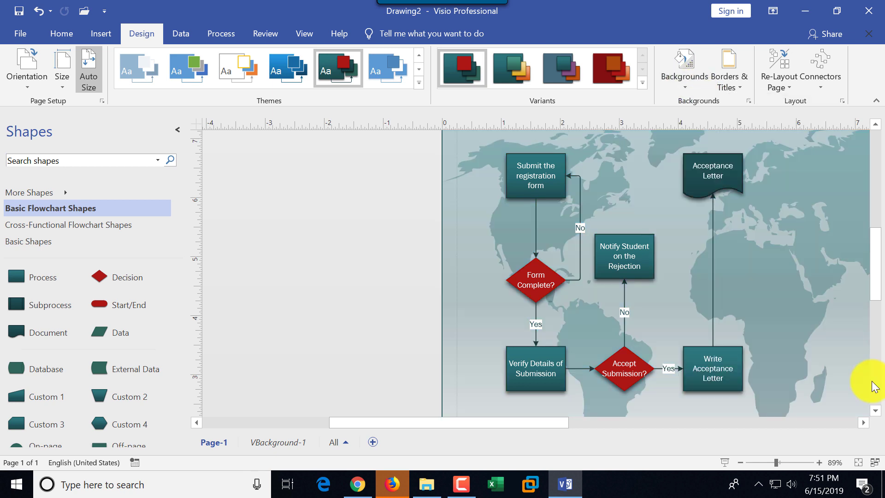
{"action": "left_click", "coordinate": [39, 12]}
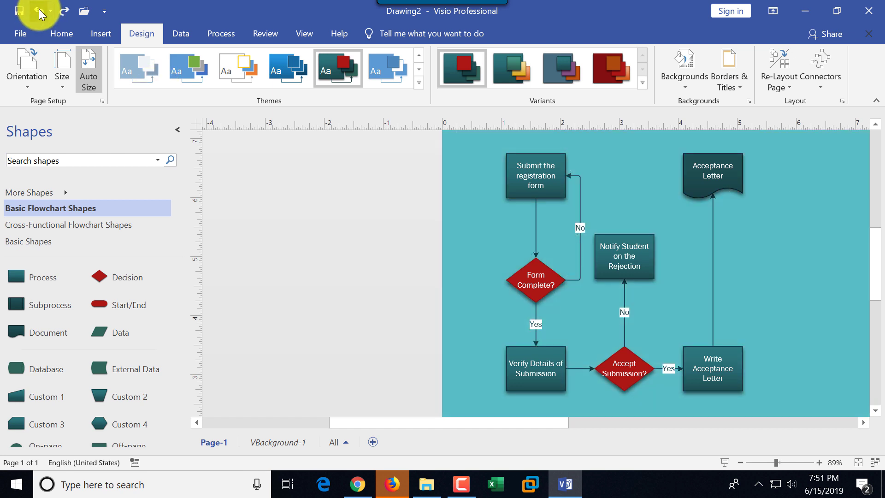
{"action": "left_click", "coordinate": [38, 12]}
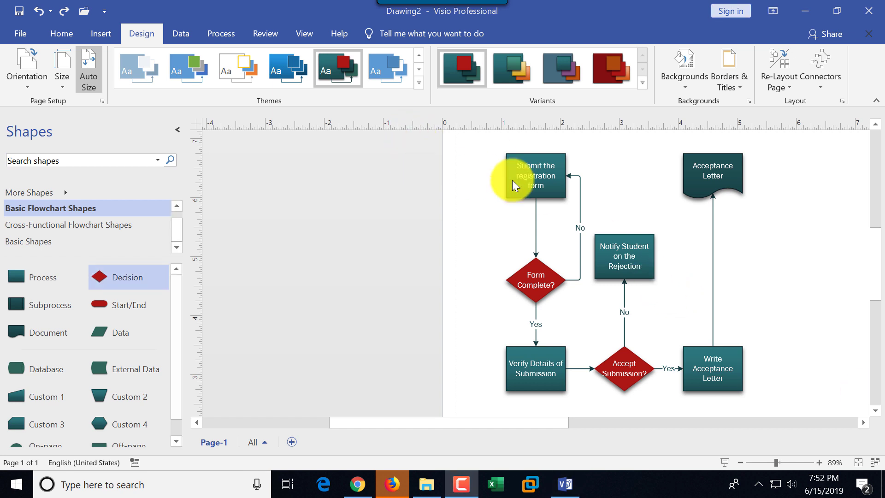
Step: Select the whole flowchart and move it about 1 inch to the right to free space beside the first box
{"action": "left_click", "coordinate": [68, 35]}
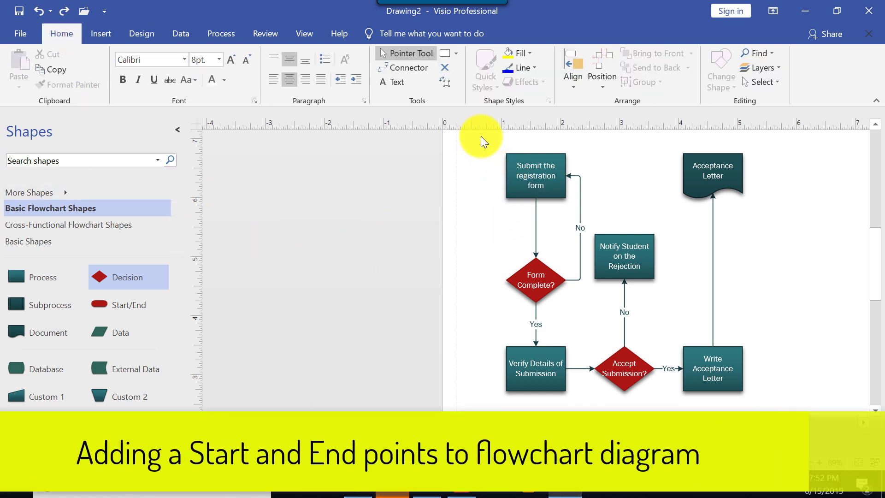
{"action": "left_click_drag", "start_coordinate": [481, 136], "coordinate": [773, 388]}
{"action": "left_click_drag", "start_coordinate": [719, 361], "coordinate": [773, 367]}
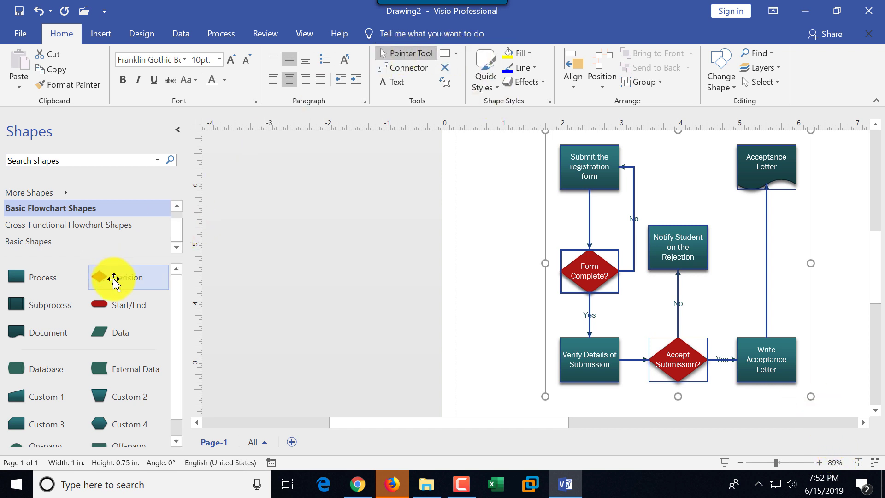
Step: Add a Start/End shape labelled "Start" left of "Submit the registration form" and connect it to that box
{"action": "left_click_drag", "start_coordinate": [118, 306], "coordinate": [496, 170]}
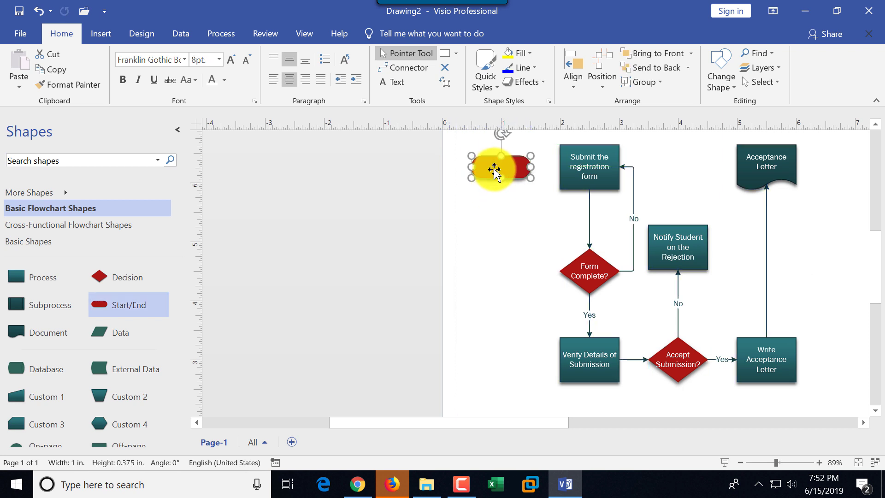
{"action": "double_click", "coordinate": [494, 170]}
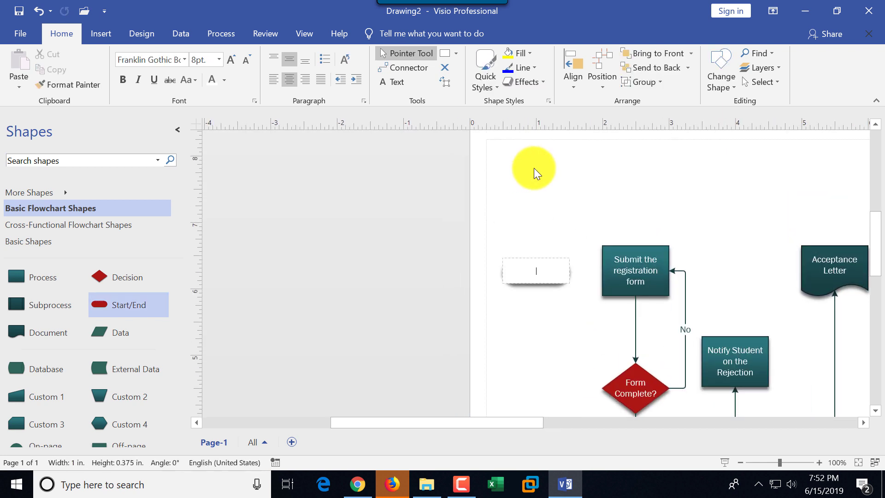
{"action": "type", "text": "Start"}
{"action": "left_click", "coordinate": [576, 193]}
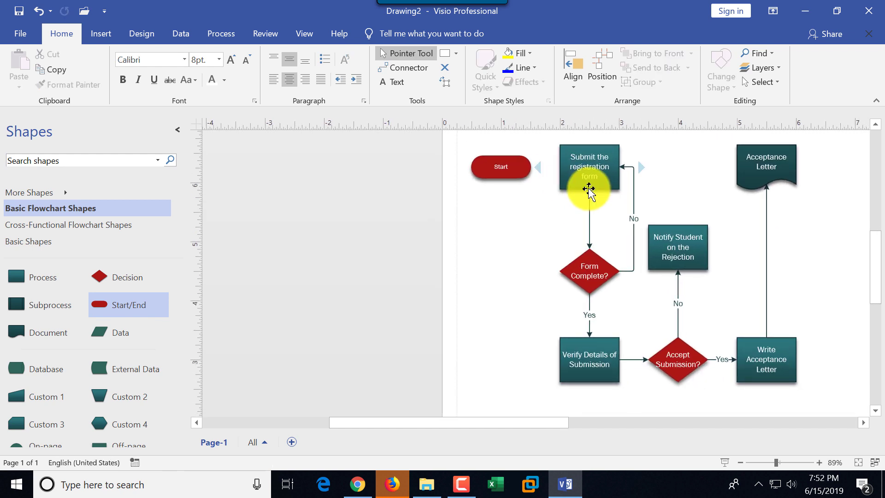
{"action": "left_click", "coordinate": [405, 67]}
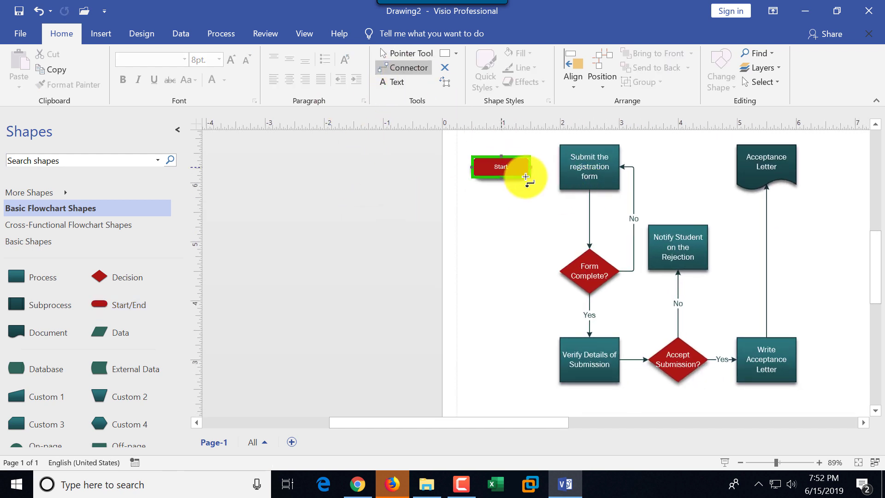
{"action": "mouse_move", "coordinate": [526, 176]}
{"action": "left_mouse_down"}
{"action": "mouse_move", "coordinate": [529, 168]}
{"action": "mouse_move", "coordinate": [562, 168]}
{"action": "left_mouse_up"}
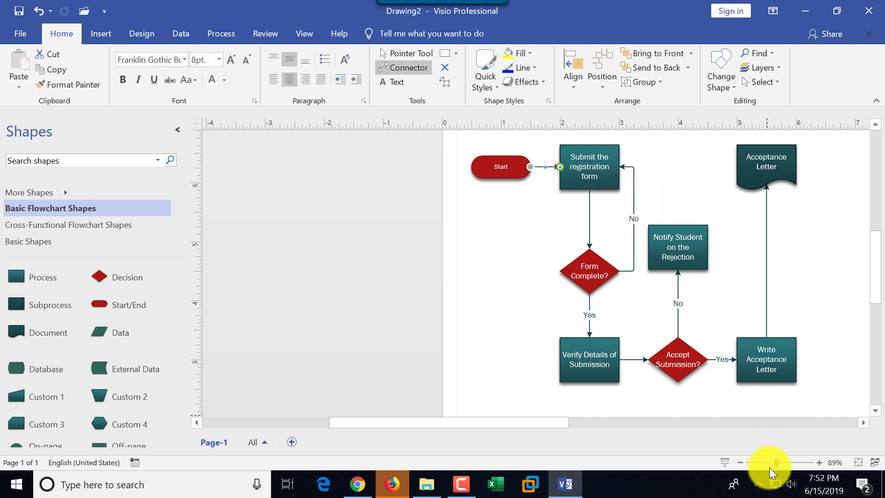
Step: Duplicate the "Start" shape by copy and paste and place the copy above "Notify Student on the Rejection"
{"action": "left_click_drag", "start_coordinate": [556, 423], "coordinate": [605, 423]}
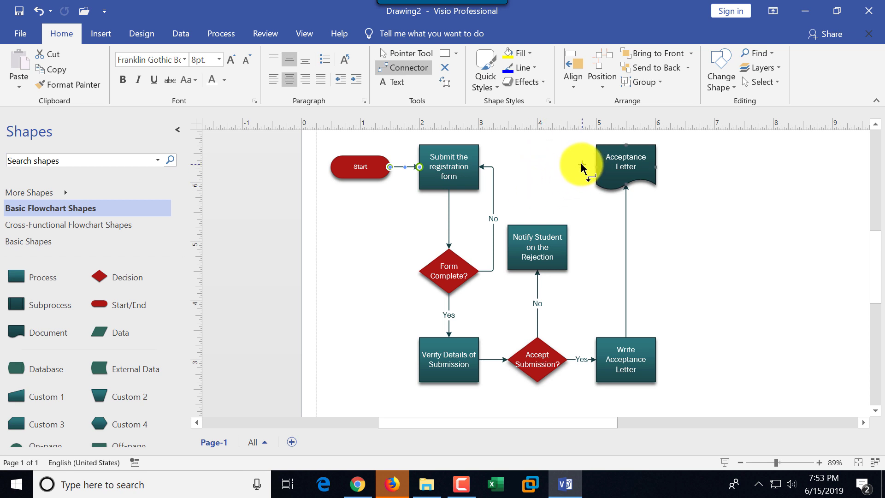
{"action": "left_click_drag", "start_coordinate": [543, 244], "coordinate": [546, 255]}
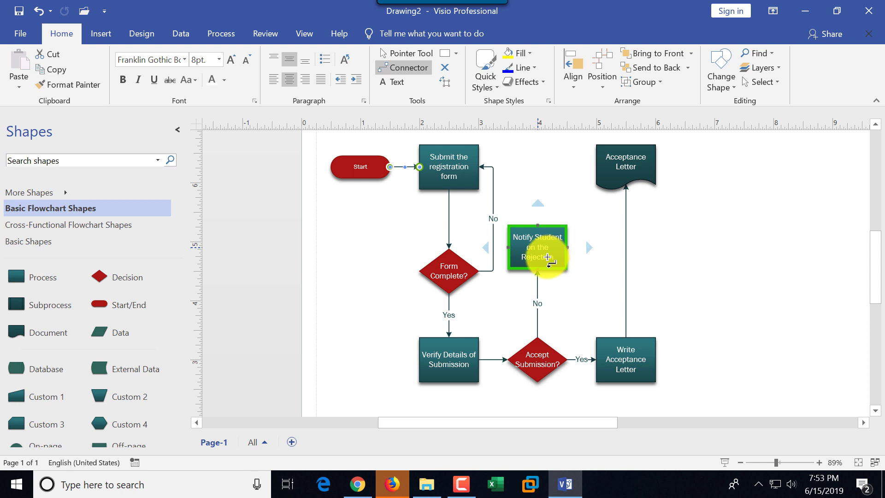
{"action": "left_click", "coordinate": [412, 60]}
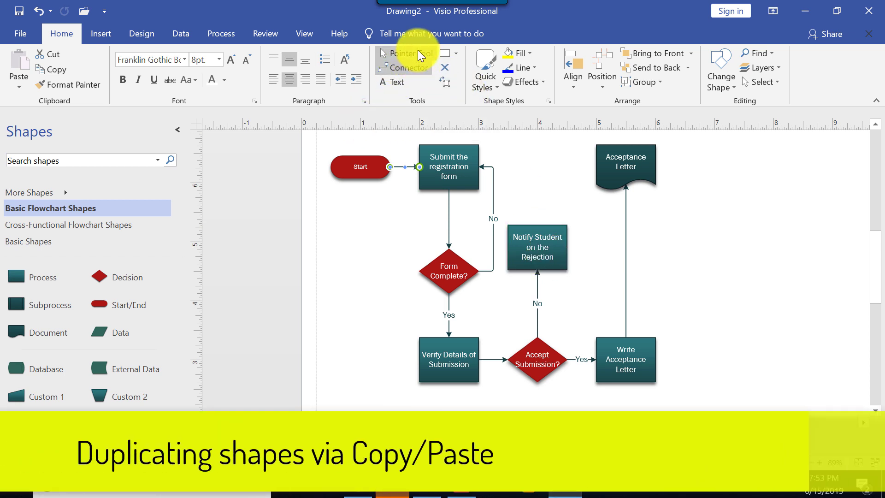
{"action": "left_click", "coordinate": [361, 166]}
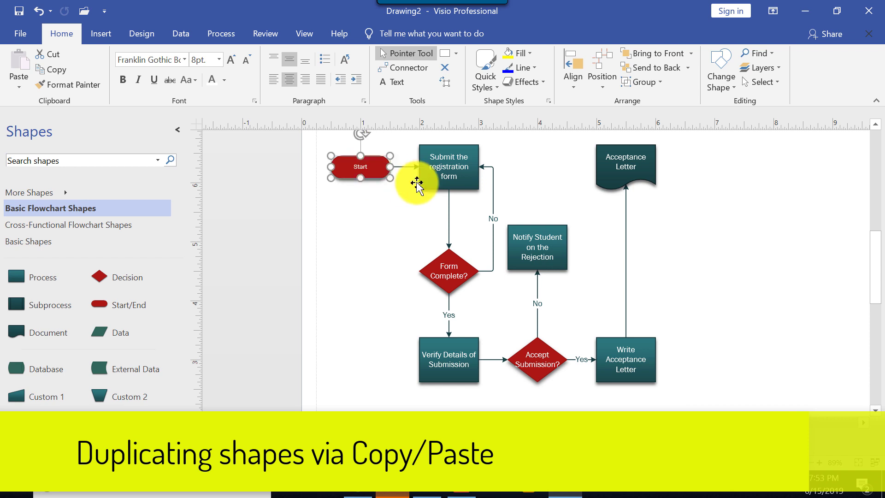
{"action": "left_click", "coordinate": [54, 69]}
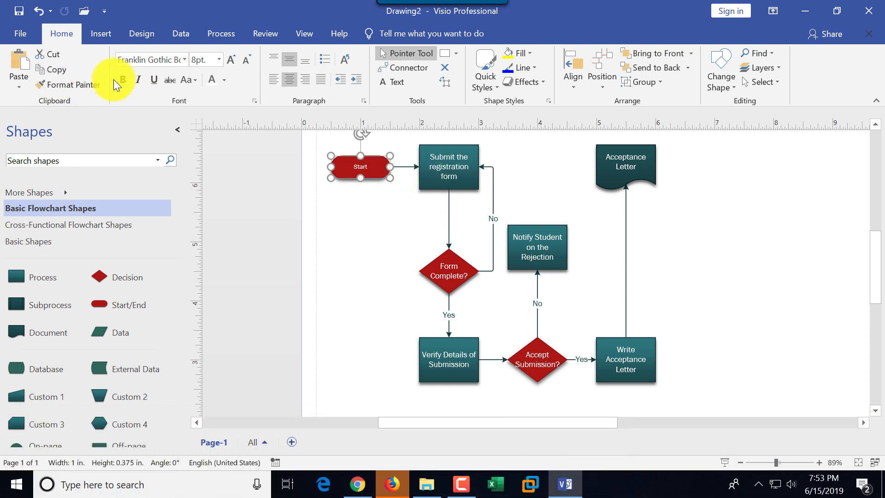
{"action": "left_click", "coordinate": [17, 68]}
{"action": "left_click_drag", "start_coordinate": [381, 188], "coordinate": [546, 170]}
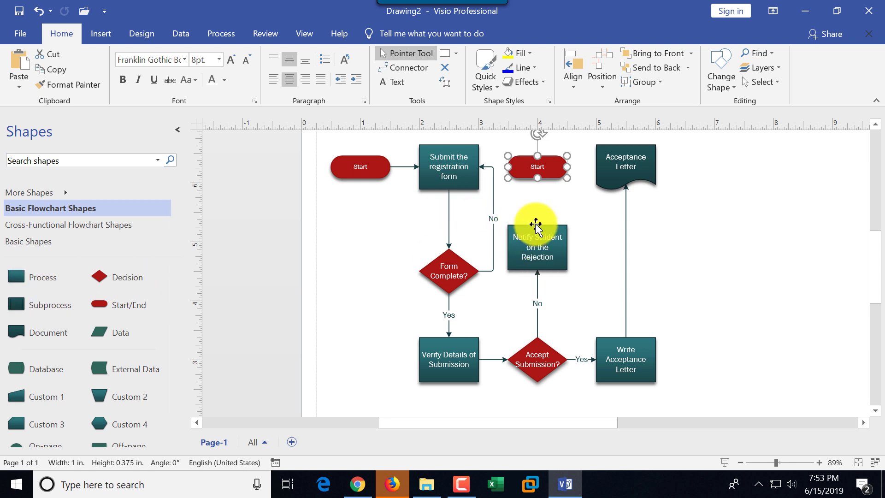
Step: Draw a connector from "Notify Student on the Rejection" up to the copied "Start" shape above it
{"action": "left_click", "coordinate": [534, 245]}
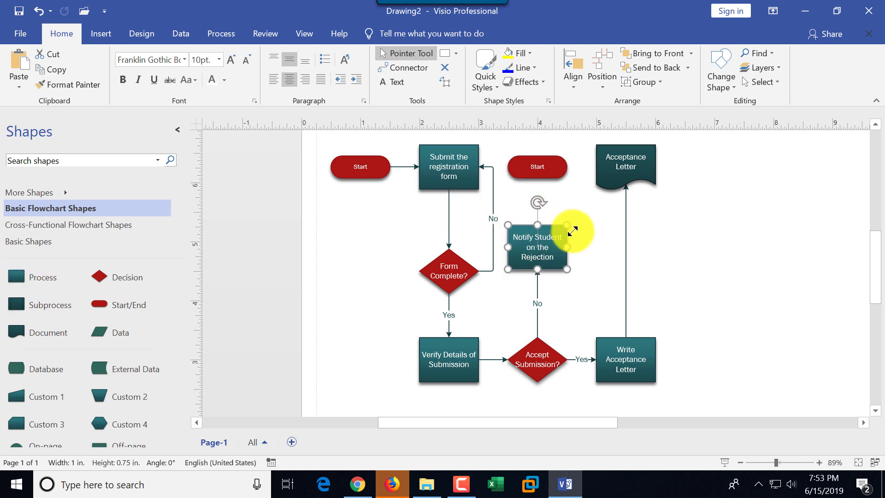
{"action": "mouse_move", "coordinate": [589, 248]}
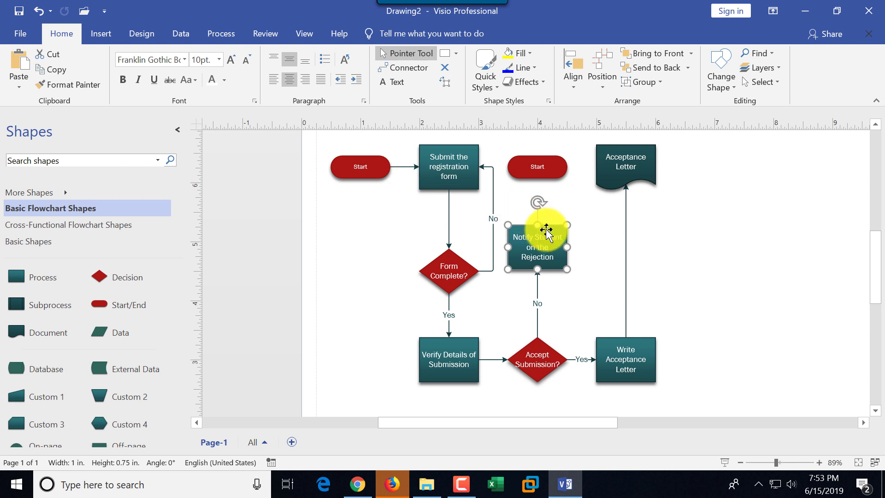
{"action": "left_click", "coordinate": [404, 67]}
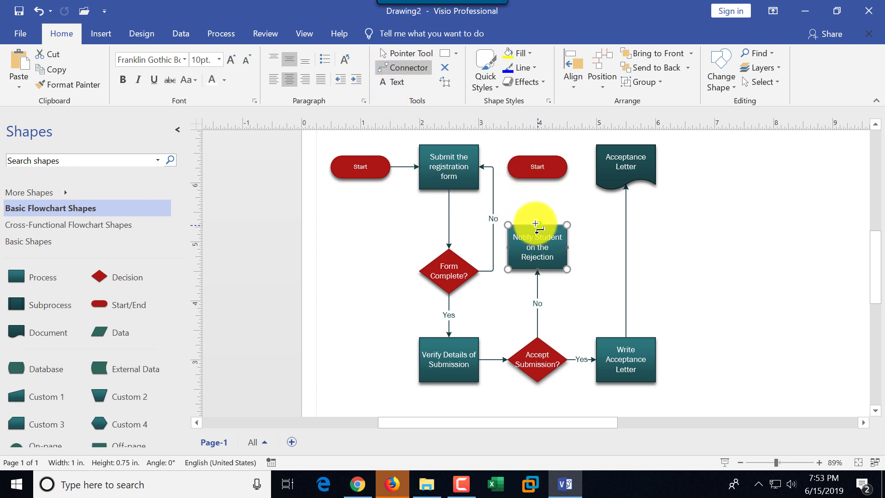
{"action": "left_click_drag", "start_coordinate": [536, 223], "coordinate": [537, 179]}
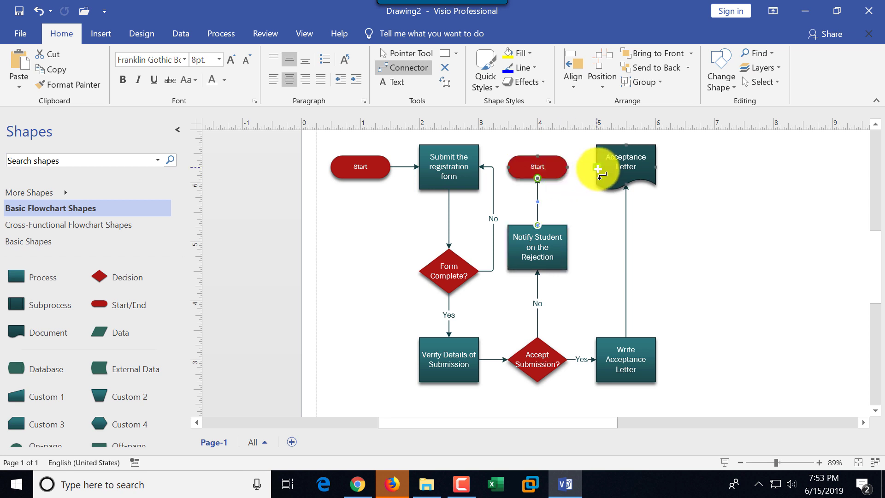
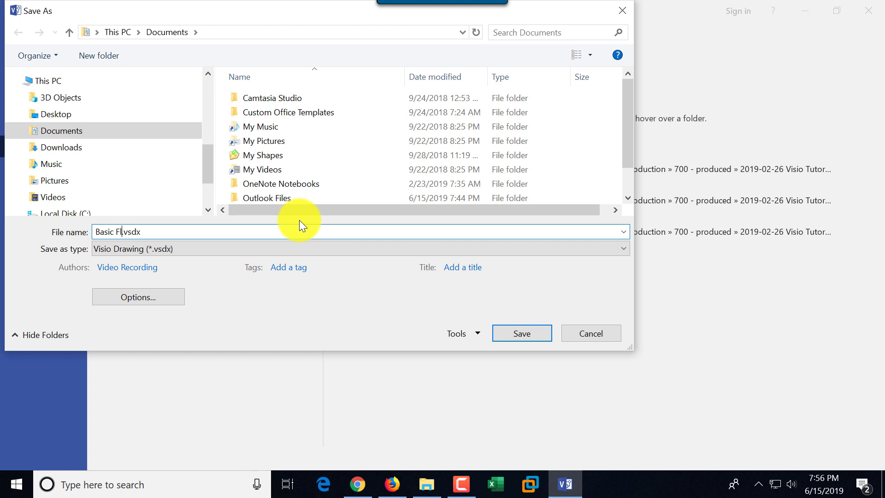
Step: Save the drawing in the Documents folder as "Basic Flowchart Diagram" in Visio Drawing (*.vsdx) format
{"action": "type", "text": "hart Diagram"}
{"action": "key", "text": "Return"}
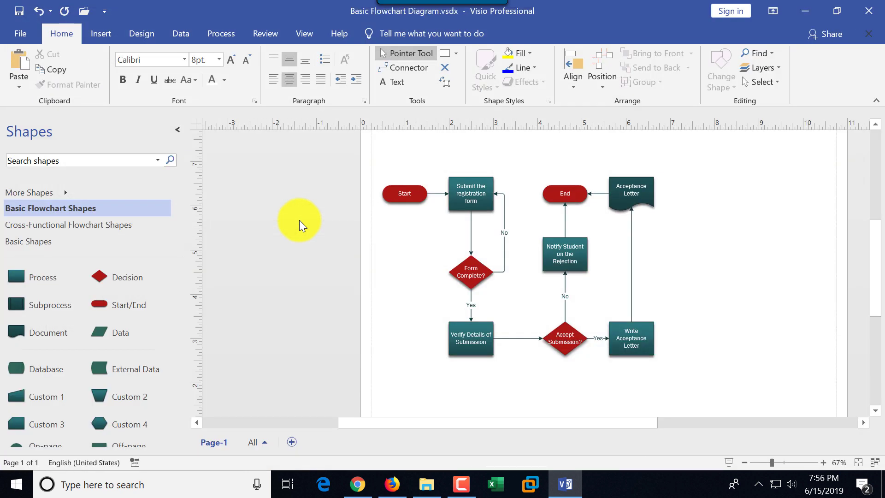
Step: Save a copy of the diagram as a PDF named "Basic Flowchart Diagram" in the Documents folder
{"action": "left_click", "coordinate": [20, 33]}
{"action": "left_click", "coordinate": [46, 147]}
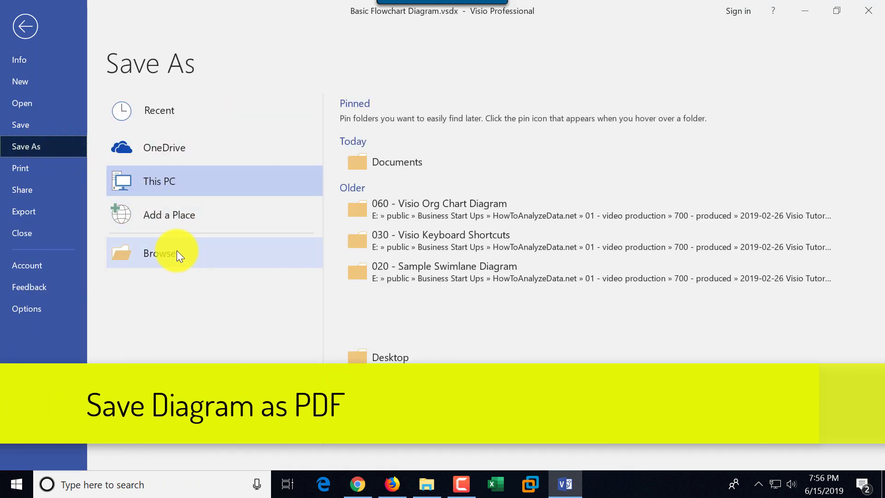
{"action": "left_click", "coordinate": [167, 255]}
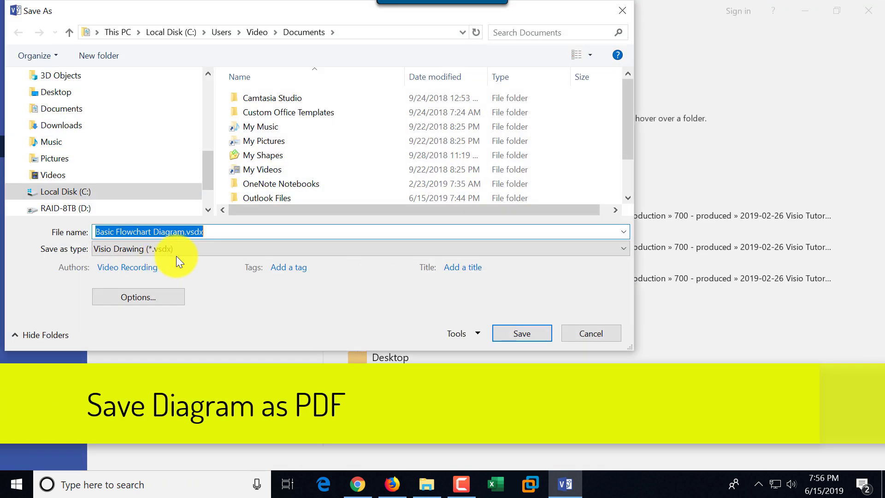
{"action": "left_click", "coordinate": [194, 248]}
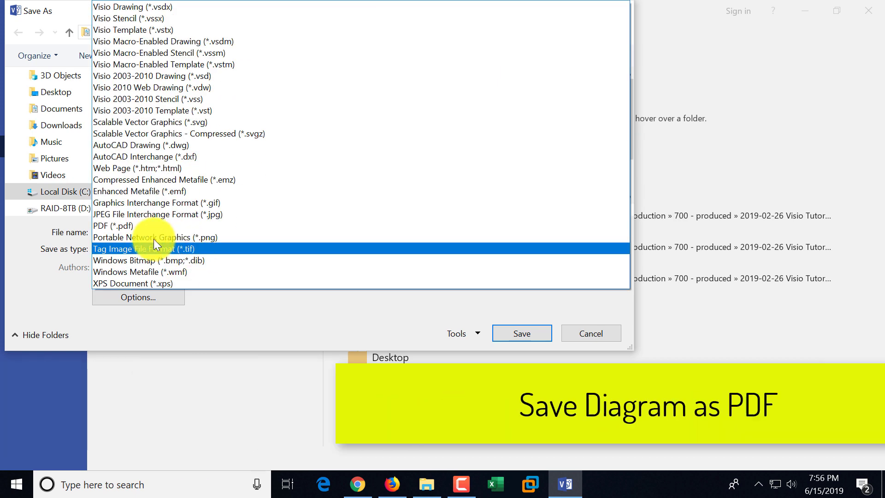
{"action": "left_click", "coordinate": [134, 225]}
{"action": "left_click", "coordinate": [523, 368]}
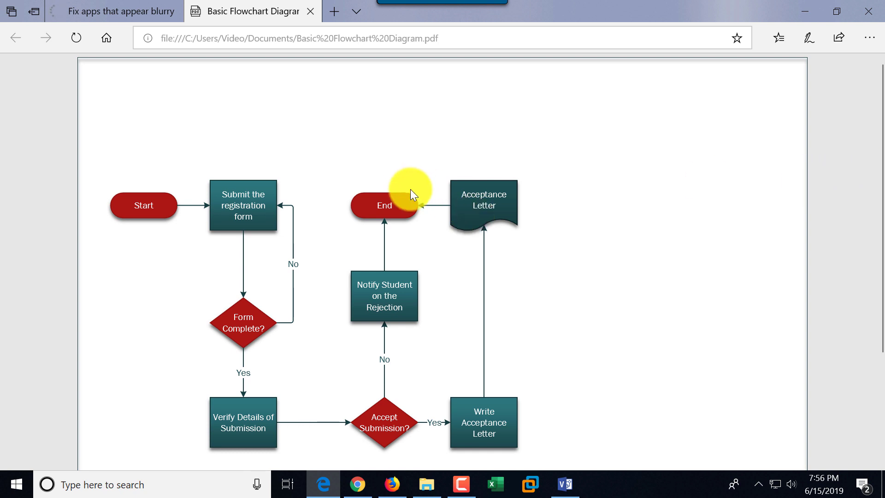
Step: Look over the exported PDF in the browser, and close the browser with all its tabs to return to Visio
{"action": "scroll", "coordinate": [624, 248], "scroll_direction": "down", "scroll_amount": 3}
{"action": "scroll", "coordinate": [624, 249], "scroll_direction": "up", "scroll_amount": 1}
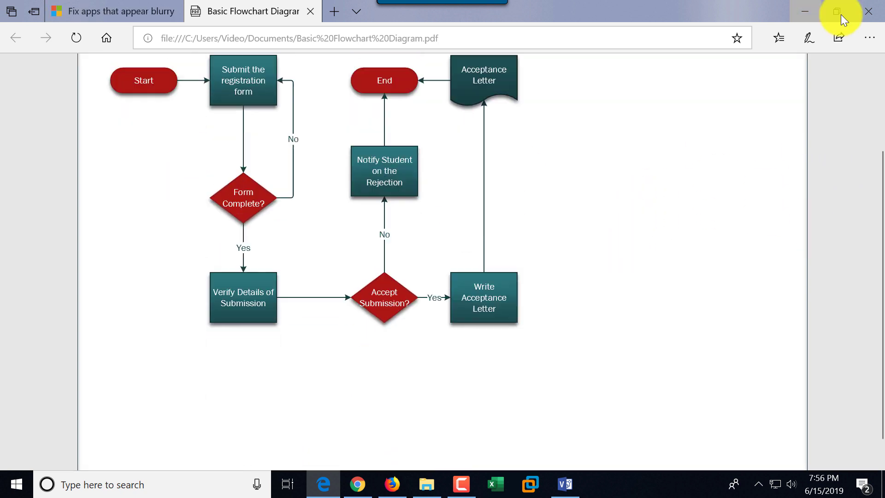
{"action": "left_click", "coordinate": [876, 16]}
{"action": "left_click", "coordinate": [389, 286]}
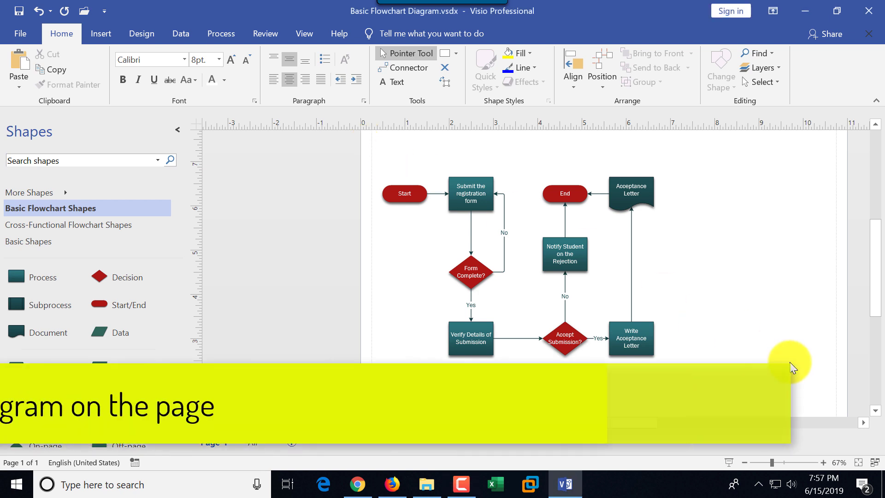
Step: Select the whole registration flowchart and move it toward the center of the page
{"action": "left_click_drag", "start_coordinate": [371, 158], "coordinate": [733, 392]}
{"action": "left_click_drag", "start_coordinate": [629, 340], "coordinate": [718, 352]}
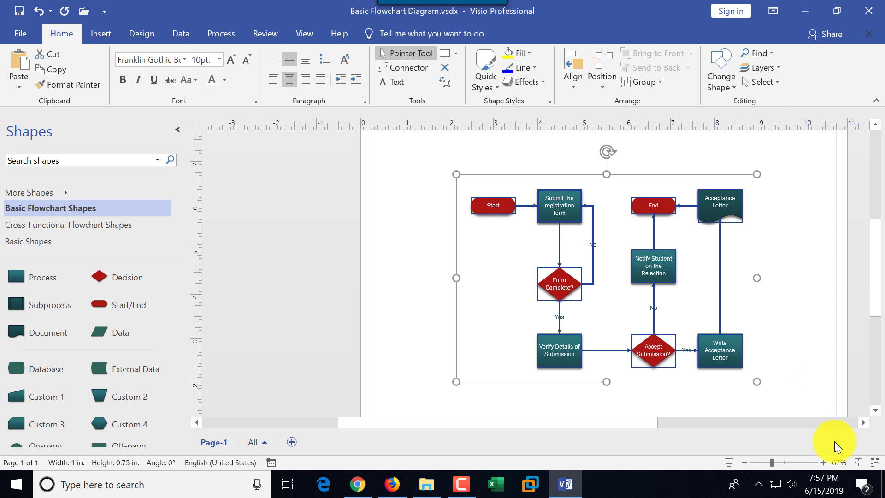
{"action": "left_click", "coordinate": [746, 462]}
{"action": "left_click", "coordinate": [746, 462]}
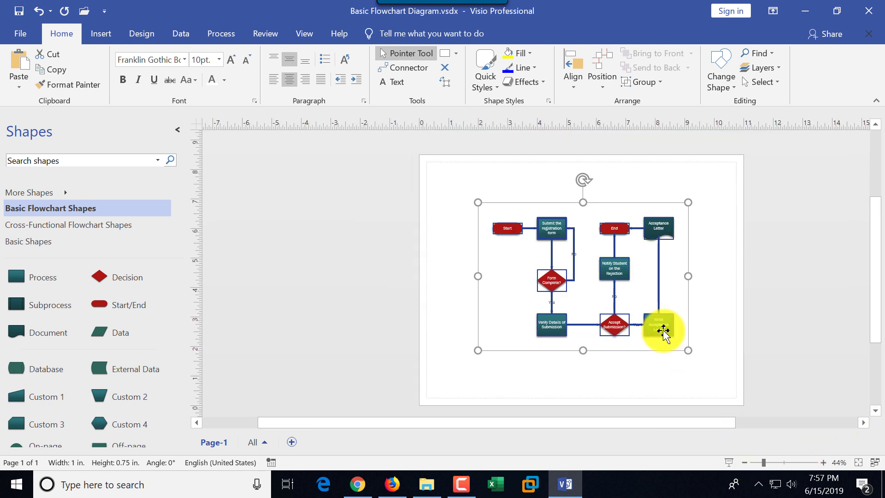
{"action": "left_click_drag", "start_coordinate": [613, 272], "coordinate": [602, 276]}
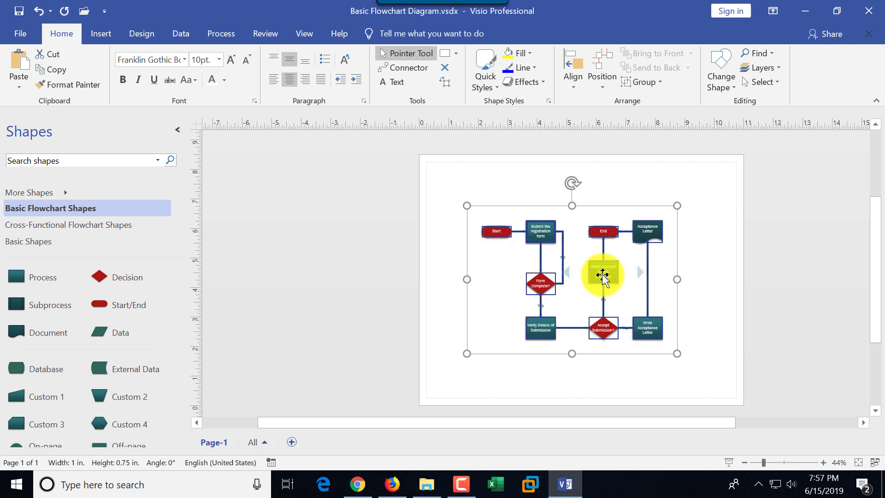
{"action": "left_click", "coordinate": [823, 461]}
{"action": "left_click", "coordinate": [824, 462]}
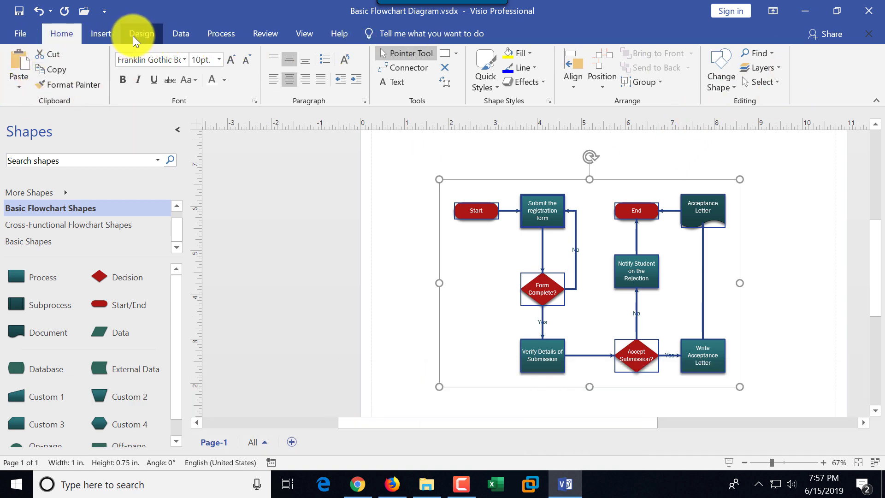
{"action": "left_click", "coordinate": [783, 300]}
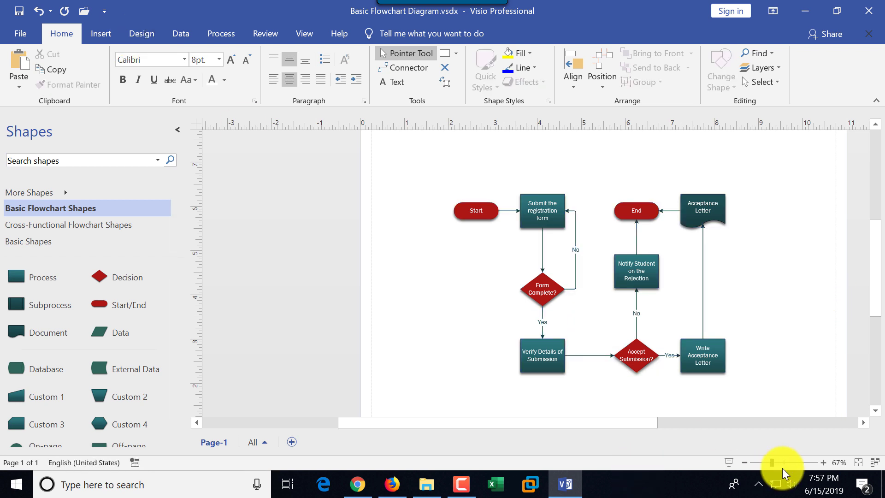
Step: Enlarge the view to 78% and review the magnification choices in the Zoom dialog without changing them
{"action": "left_click", "coordinate": [824, 462]}
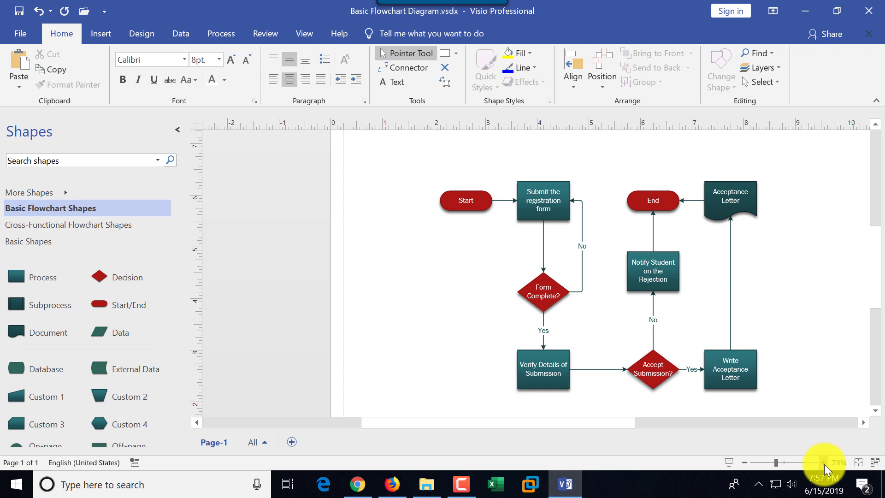
{"action": "left_click", "coordinate": [302, 35]}
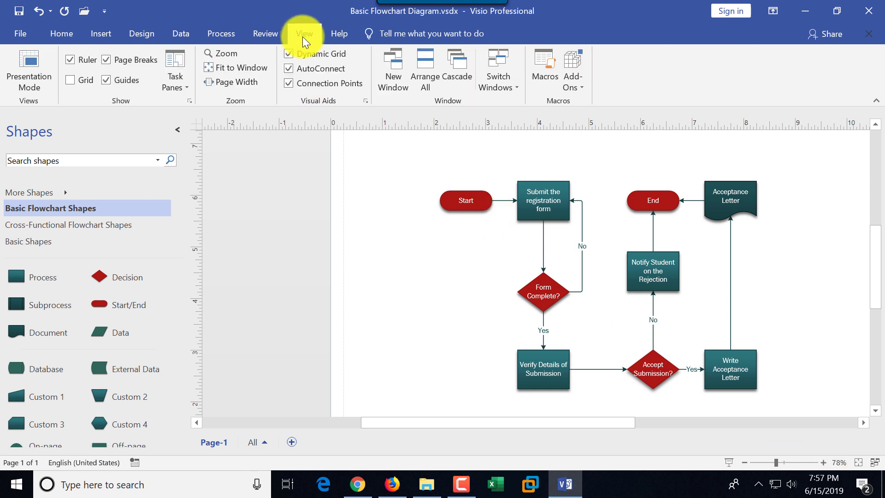
{"action": "left_click", "coordinate": [231, 53]}
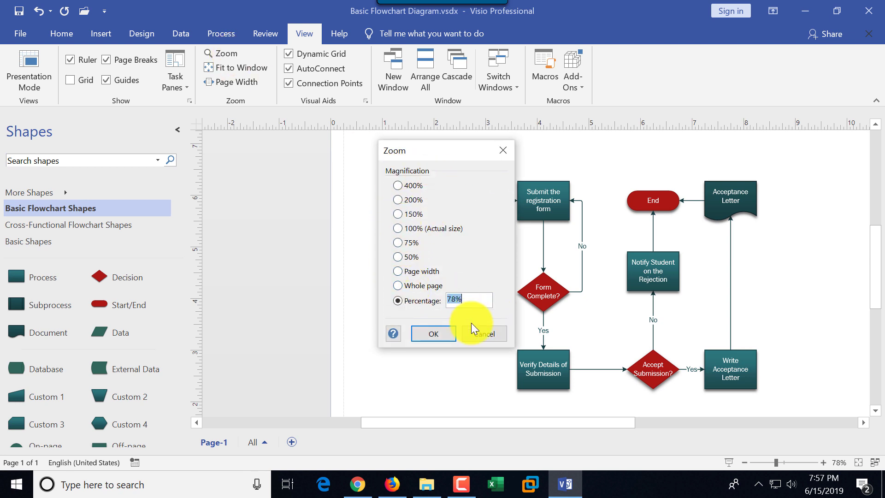
{"action": "left_click", "coordinate": [488, 332]}
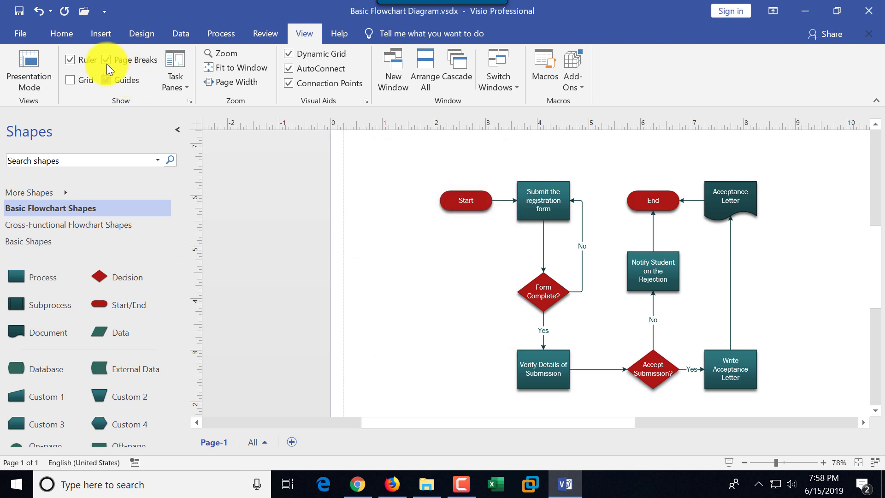
{"action": "left_click", "coordinate": [61, 34]}
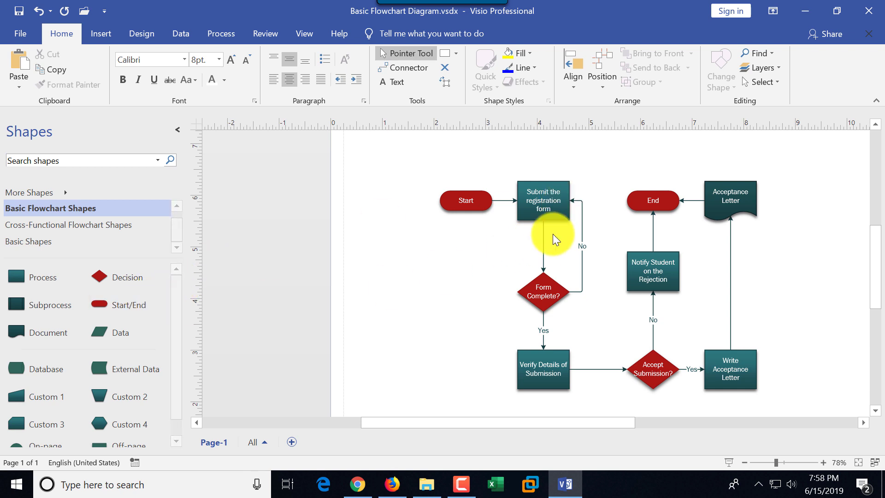
Step: Preview the AutoConnect arrows and quick shapes around the "Submit the registration form" process without adding a shape
{"action": "left_click", "coordinate": [559, 203]}
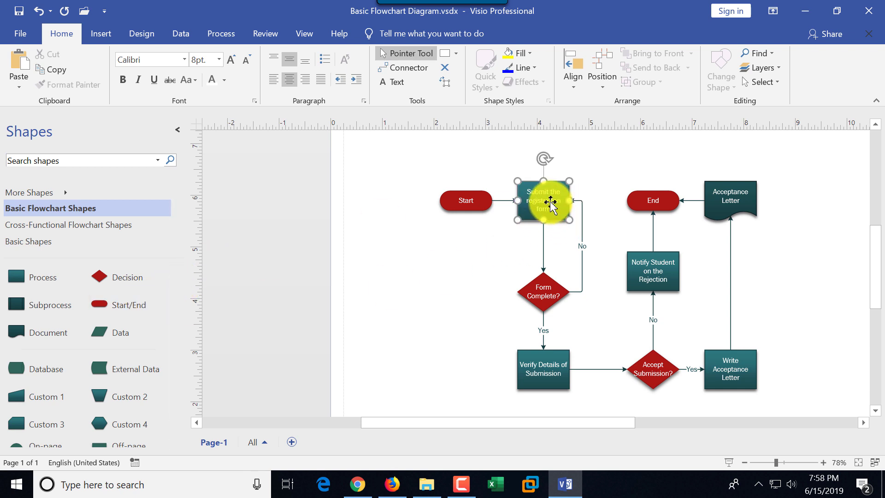
{"action": "left_click", "coordinate": [592, 203]}
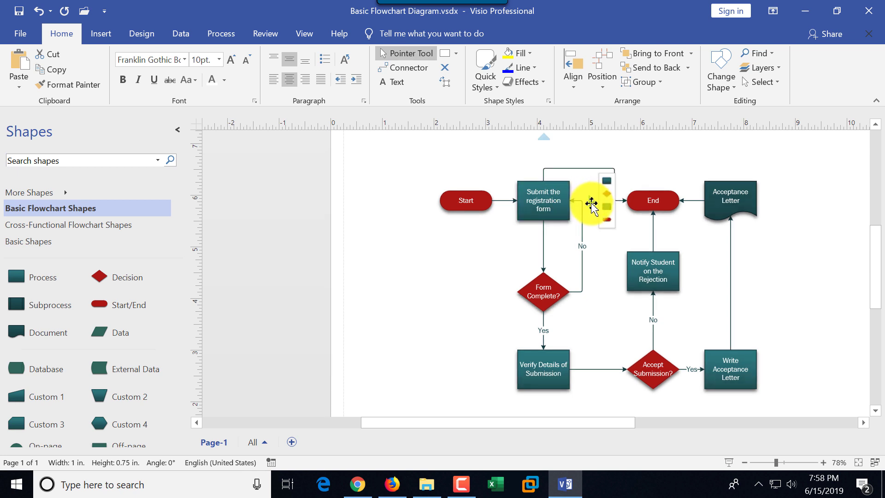
{"action": "mouse_move", "coordinate": [544, 139]}
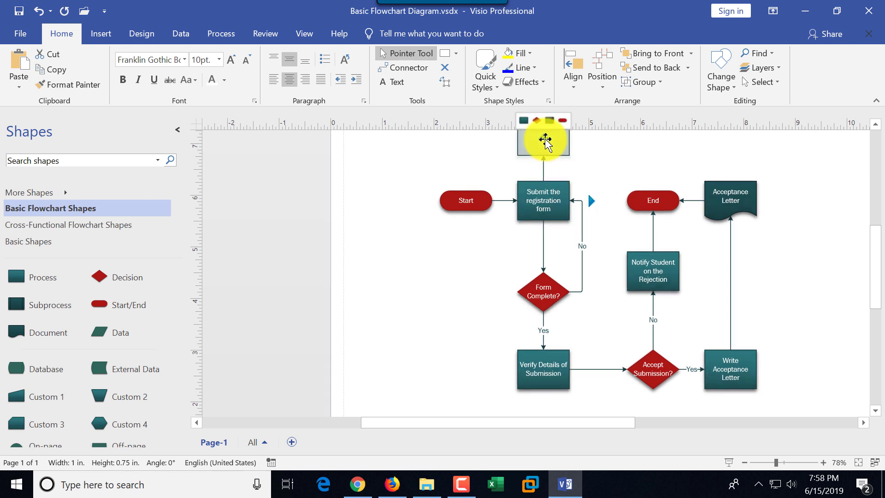
{"action": "left_click", "coordinate": [560, 184]}
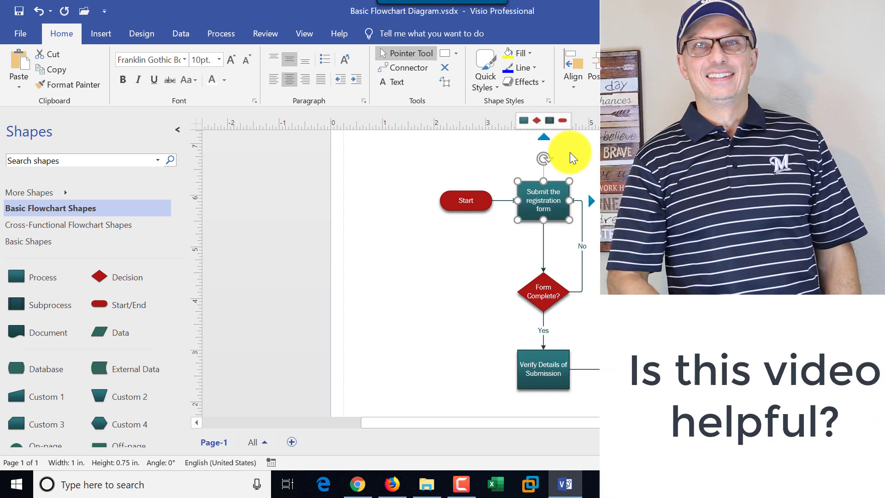
{"action": "left_click", "coordinate": [496, 259]}
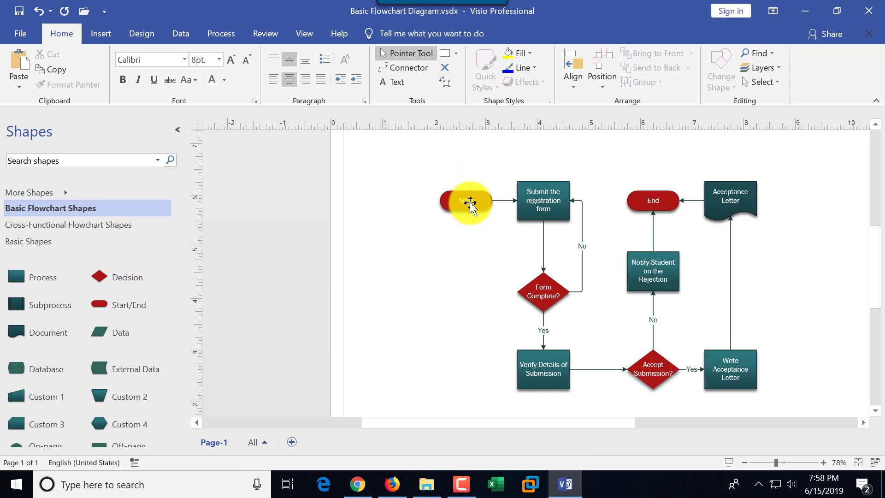
{"action": "left_click", "coordinate": [146, 34]}
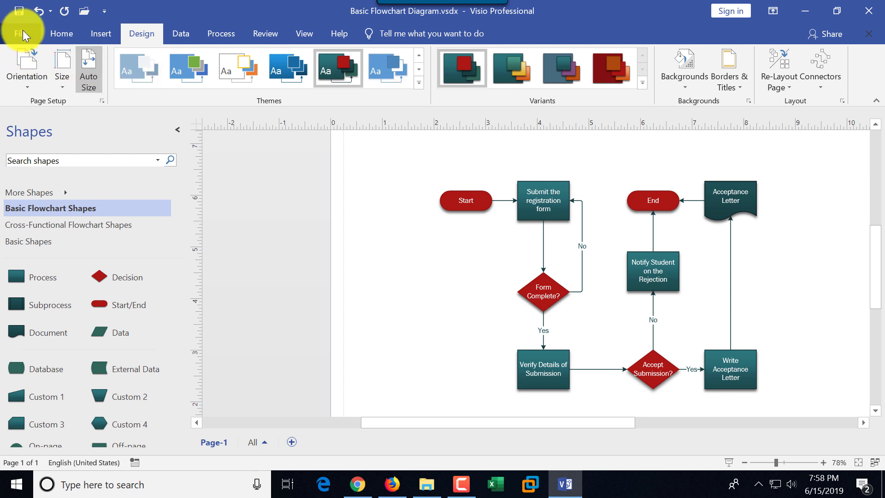
{"action": "left_click", "coordinate": [60, 35]}
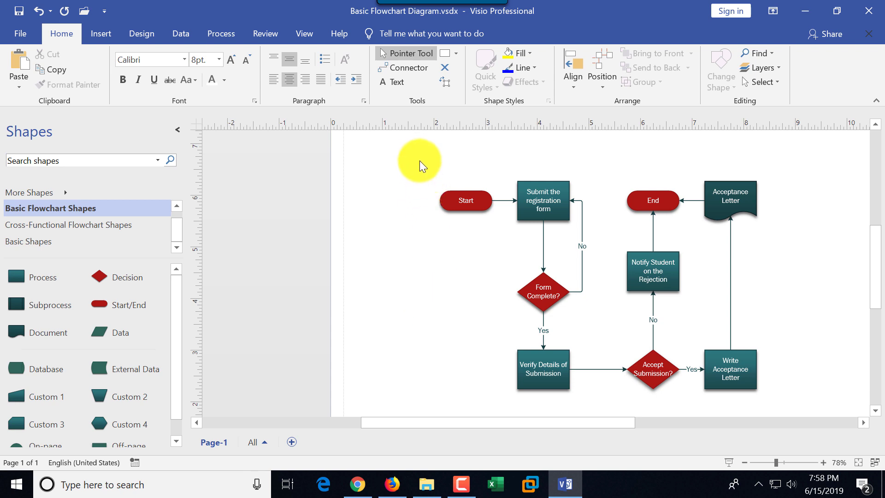
Step: Copy the entire flowchart, and open a blank Word document in a maximized window
{"action": "left_click_drag", "start_coordinate": [405, 142], "coordinate": [810, 360]}
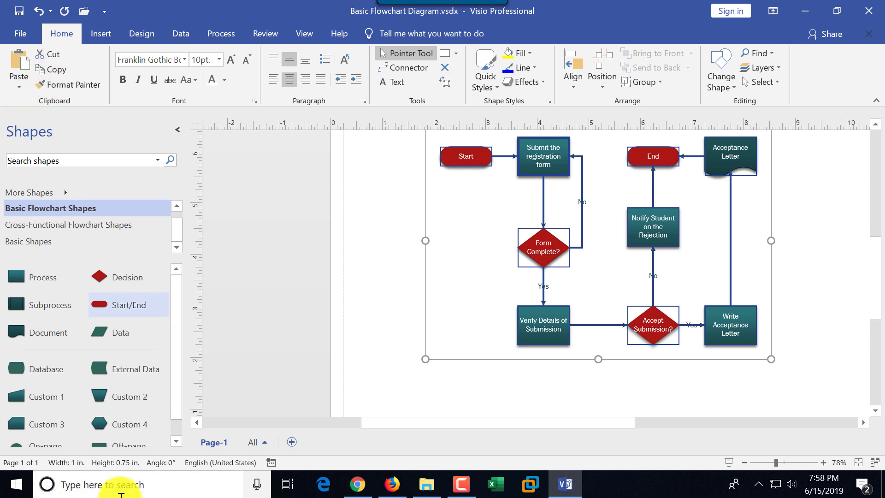
{"action": "left_click", "coordinate": [73, 485]}
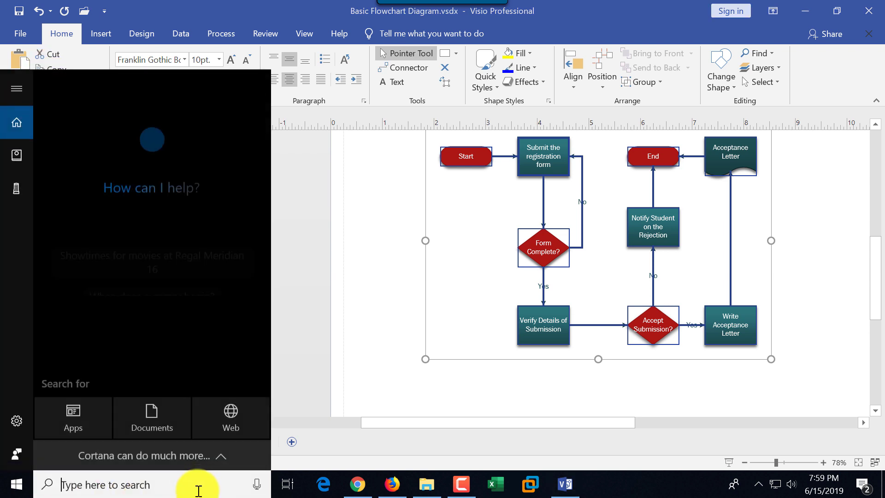
{"action": "type", "text": "wor"}
{"action": "key", "text": "Escape"}
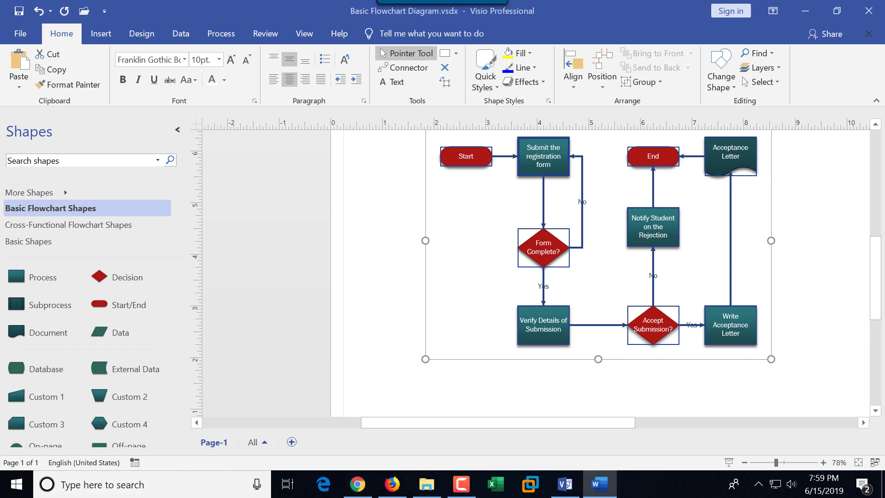
{"action": "left_click_drag", "start_coordinate": [884, 86], "coordinate": [227, 13]}
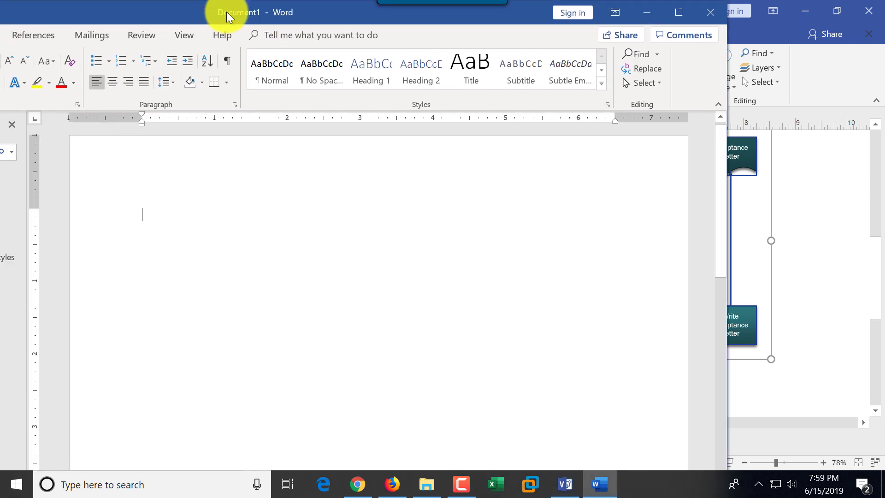
{"action": "left_click", "coordinate": [679, 12]}
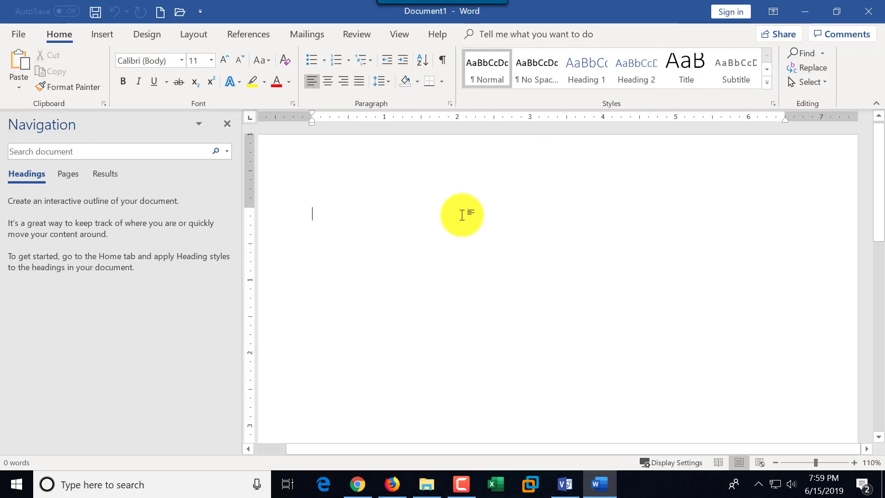
Step: Paste the copied flowchart into the blank Word document
{"action": "left_click", "coordinate": [775, 462]}
{"action": "left_click", "coordinate": [775, 462]}
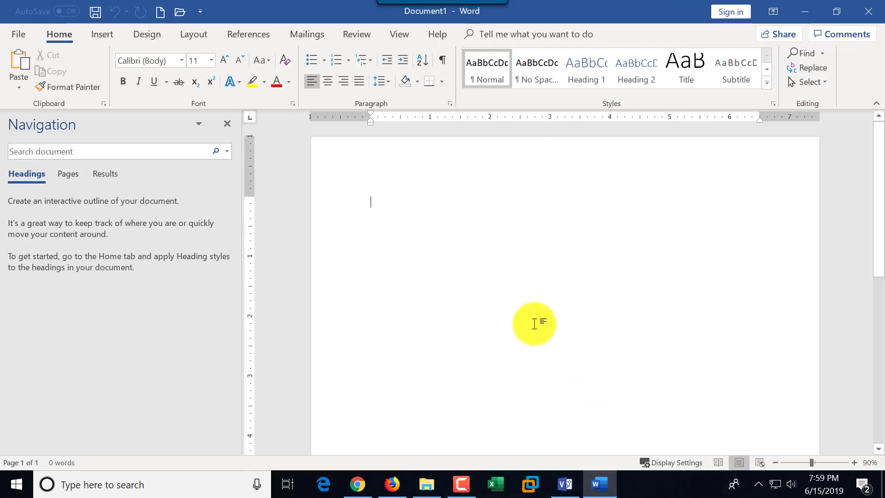
{"action": "left_click", "coordinate": [13, 70]}
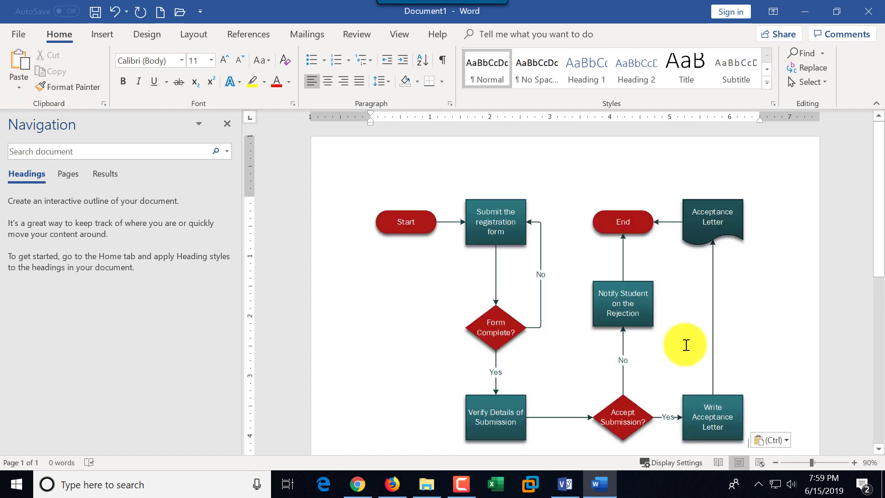
{"action": "left_click", "coordinate": [684, 345]}
{"action": "scroll", "coordinate": [798, 357], "scroll_direction": "down", "scroll_amount": 2}
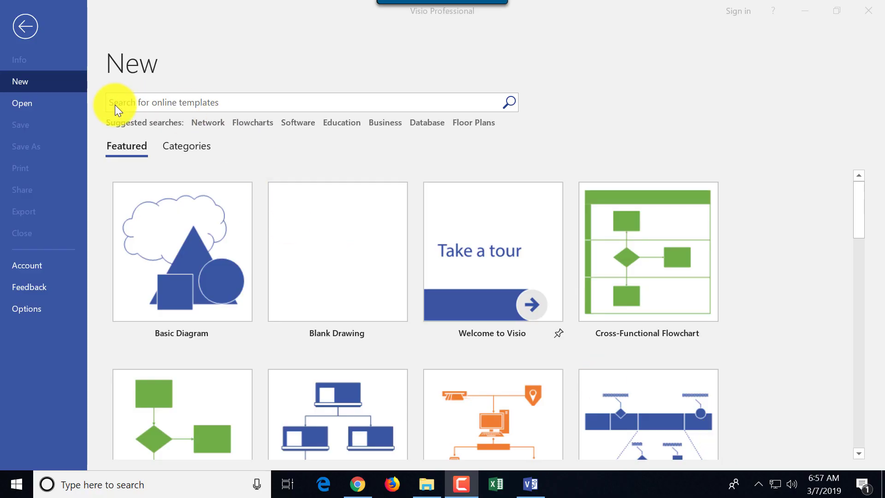
Step: Search the Visio templates for "org" and open the Organization Chart template's details
{"action": "left_click", "coordinate": [115, 104]}
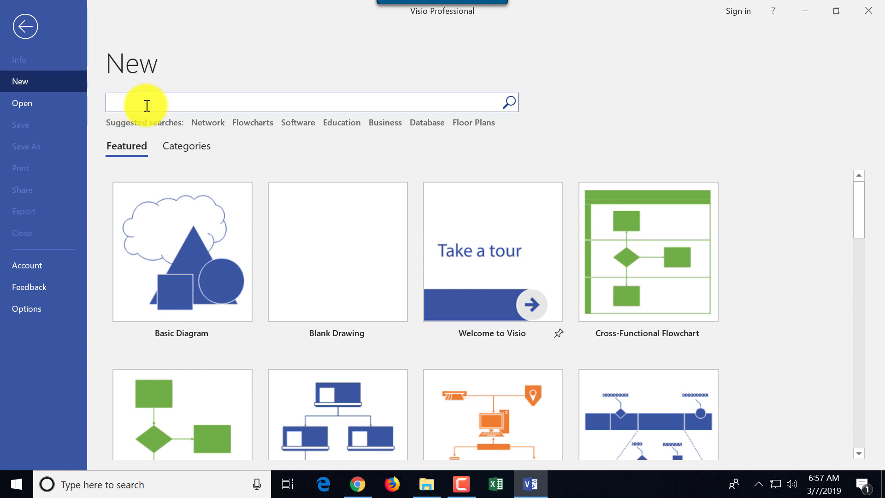
{"action": "type", "text": "org"}
{"action": "key", "text": "Return"}
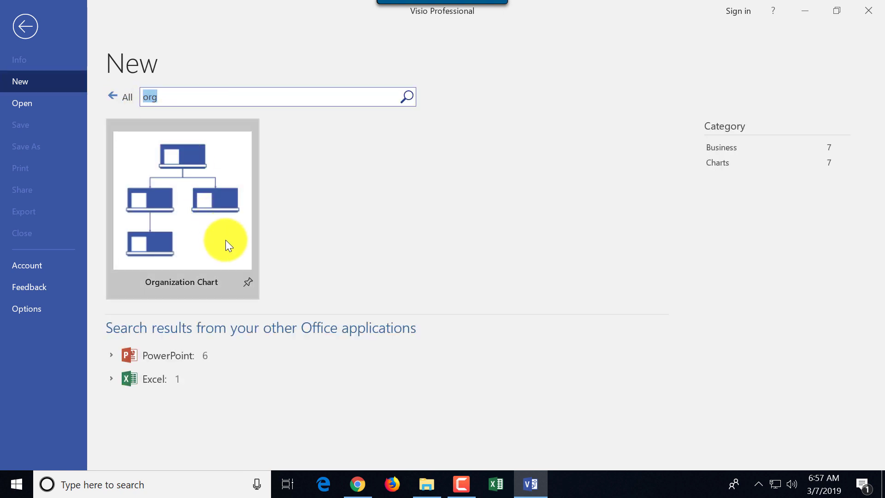
{"action": "left_click", "coordinate": [198, 233]}
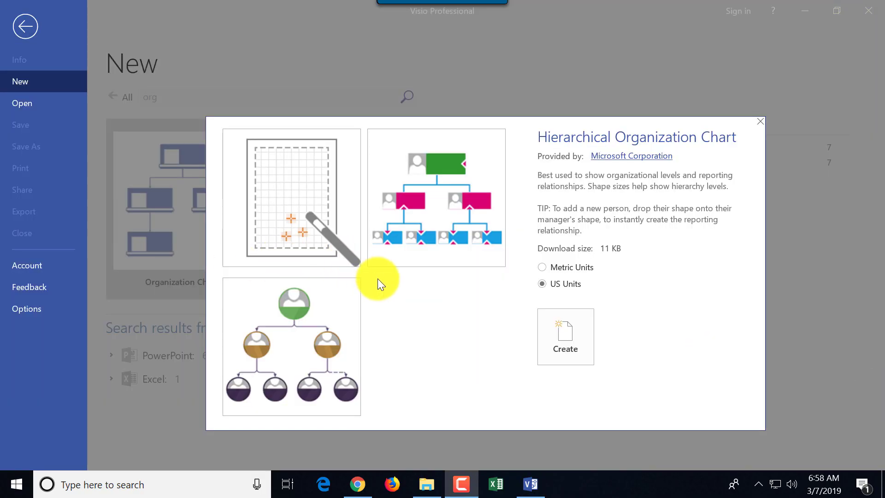
Step: Compare the department and hierarchical variants, and create a drawing from Department Organization Chart in US Units
{"action": "left_click", "coordinate": [440, 217]}
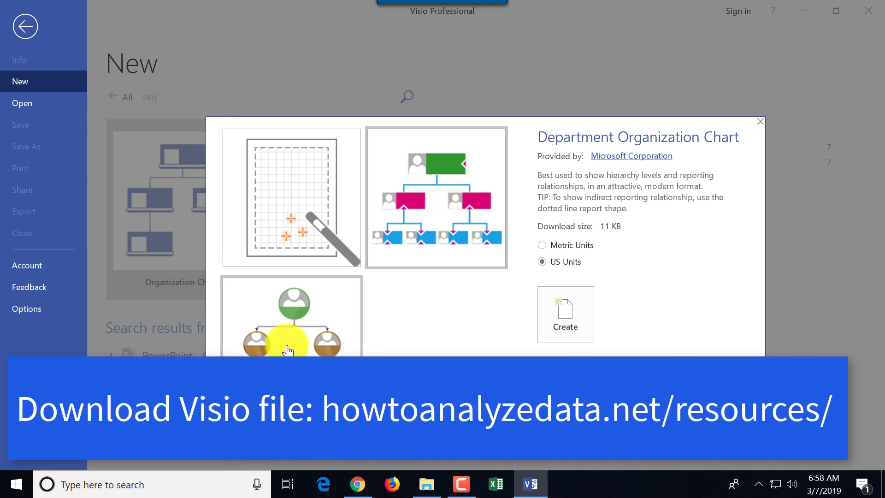
{"action": "left_click", "coordinate": [289, 349]}
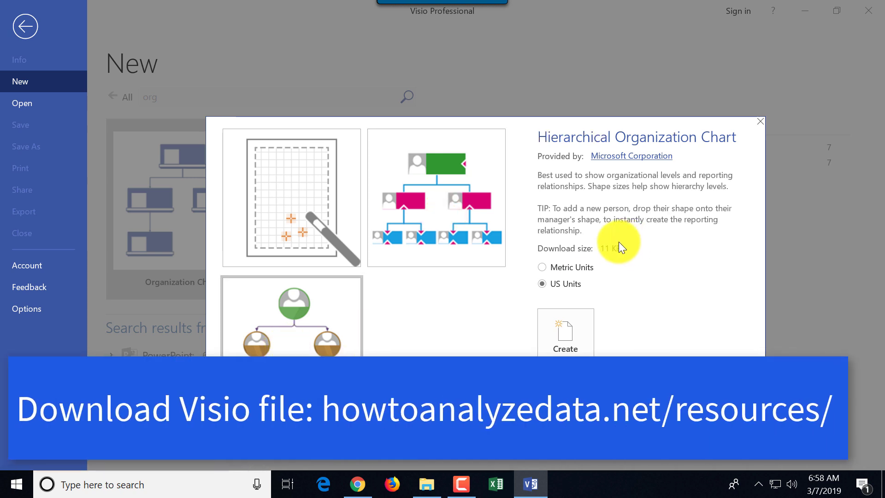
{"action": "left_click", "coordinate": [443, 205]}
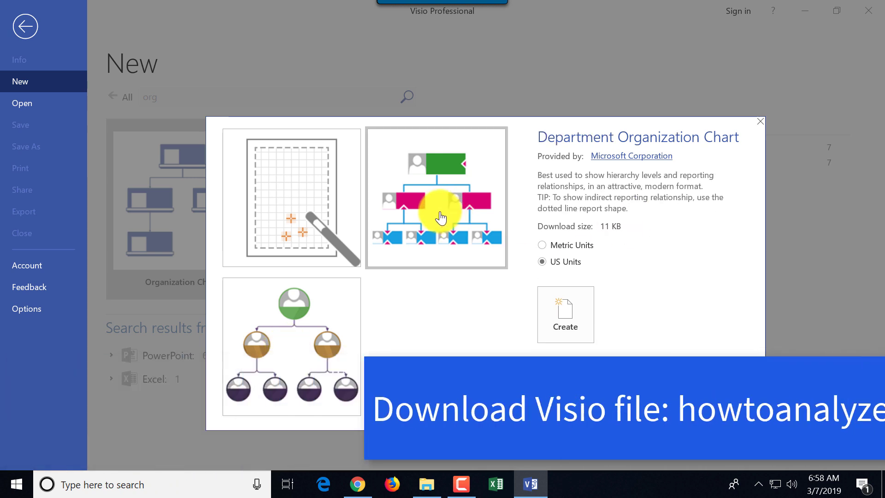
{"action": "double_click", "coordinate": [441, 219]}
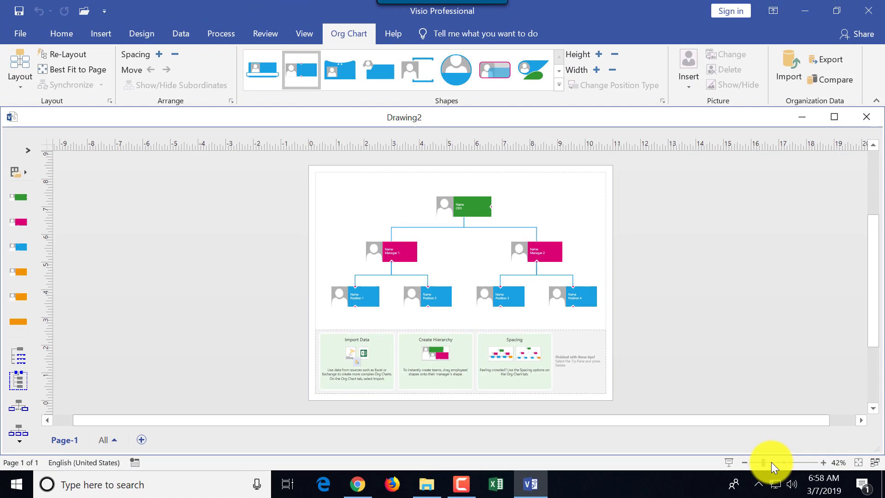
Step: Delete all the sample organization chart shapes above the tip pane
{"action": "left_click_drag", "start_coordinate": [770, 462], "coordinate": [787, 461]}
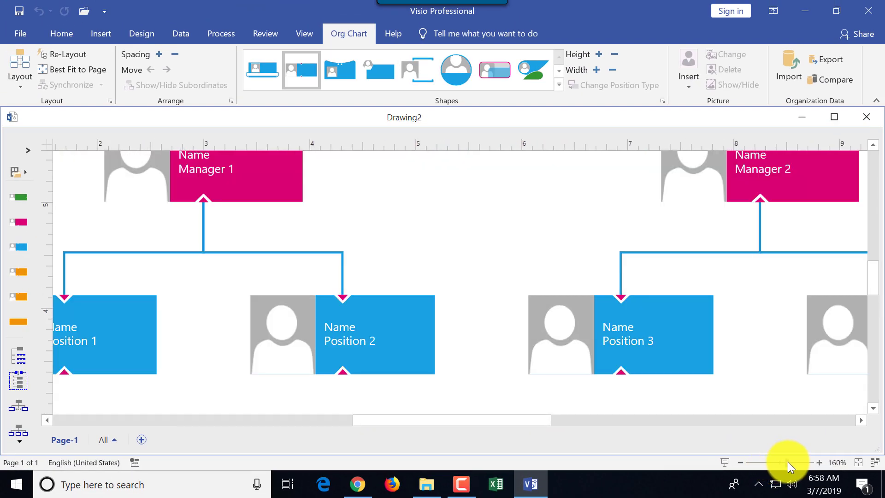
{"action": "scroll", "coordinate": [770, 419], "scroll_direction": "up", "scroll_amount": 5}
{"action": "scroll", "coordinate": [770, 416], "scroll_direction": "down", "scroll_amount": 3}
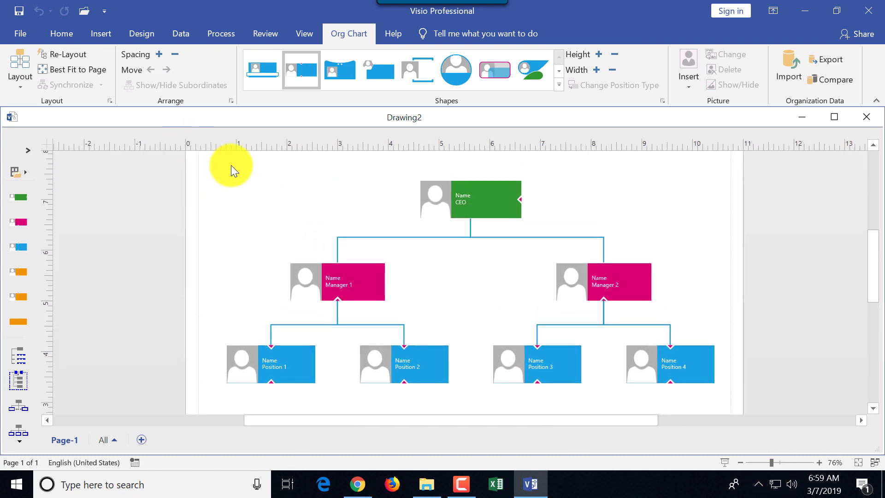
{"action": "left_click_drag", "start_coordinate": [231, 166], "coordinate": [624, 312]}
{"action": "key", "text": "Delete"}
{"action": "scroll", "coordinate": [222, 306], "scroll_direction": "down", "scroll_amount": 5}
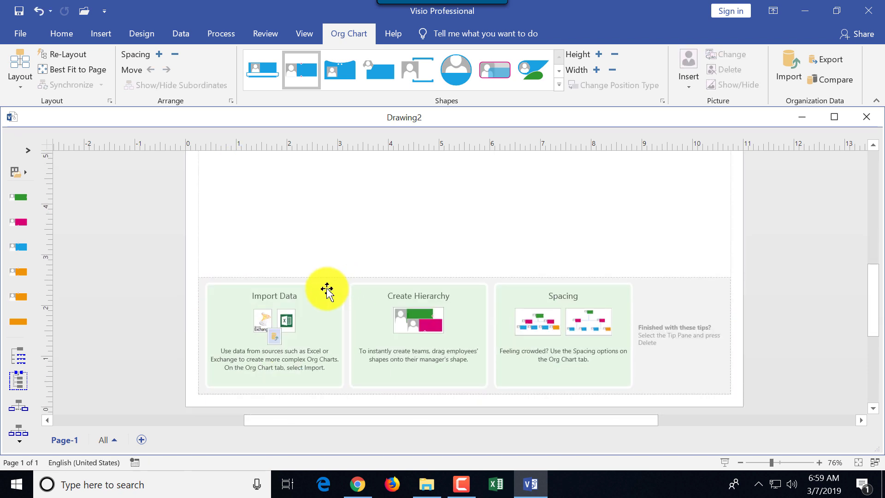
Step: Place an Executive Notch shape near the top centre of the blank page
{"action": "left_click_drag", "start_coordinate": [770, 462], "coordinate": [754, 463]}
{"action": "left_click", "coordinate": [875, 462]}
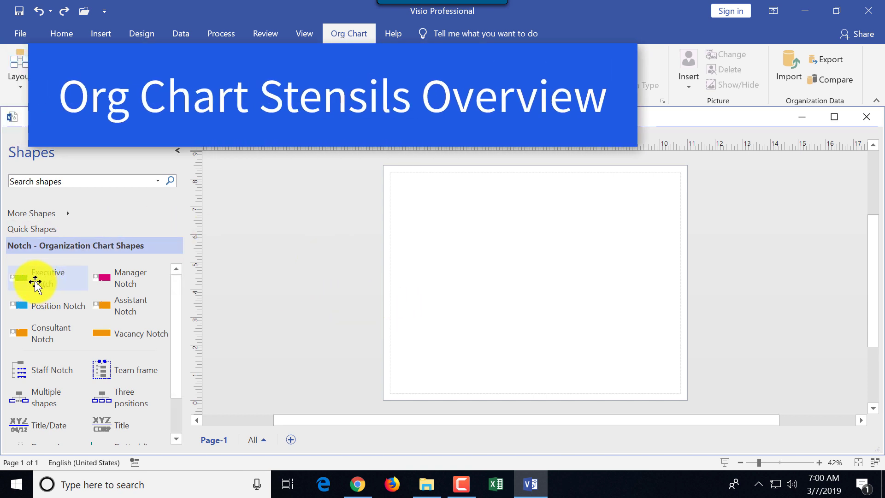
{"action": "left_click_drag", "start_coordinate": [34, 284], "coordinate": [522, 211]}
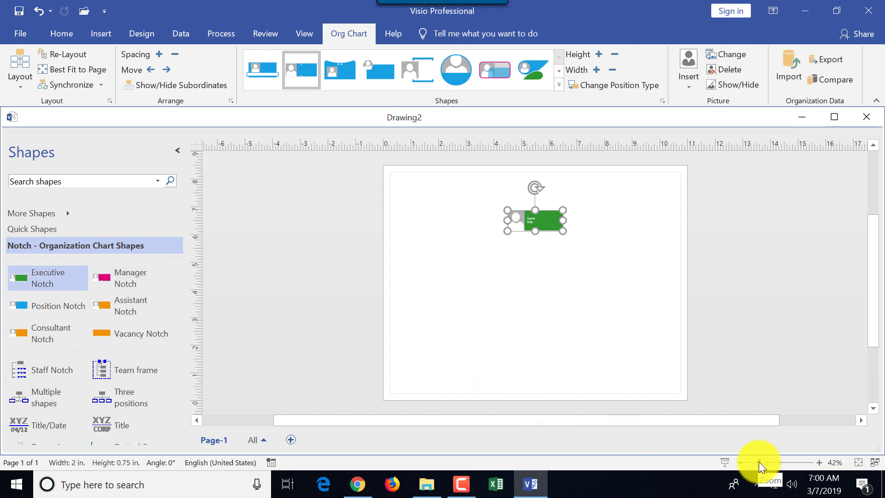
{"action": "left_click_drag", "start_coordinate": [760, 462], "coordinate": [768, 464]}
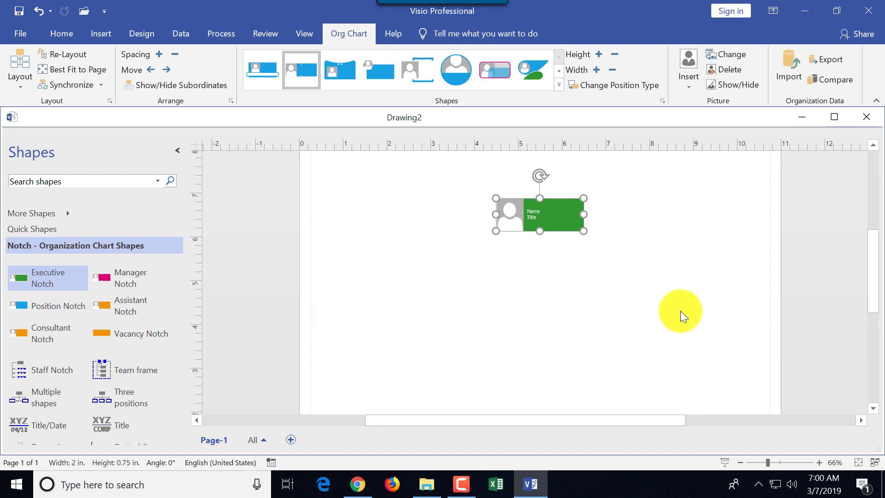
Step: Enter the person's name and the title President in the executive shape
{"action": "double_click", "coordinate": [535, 211]}
{"action": "type", "text": "Amani Birke"}
{"action": "double_click", "coordinate": [526, 289]}
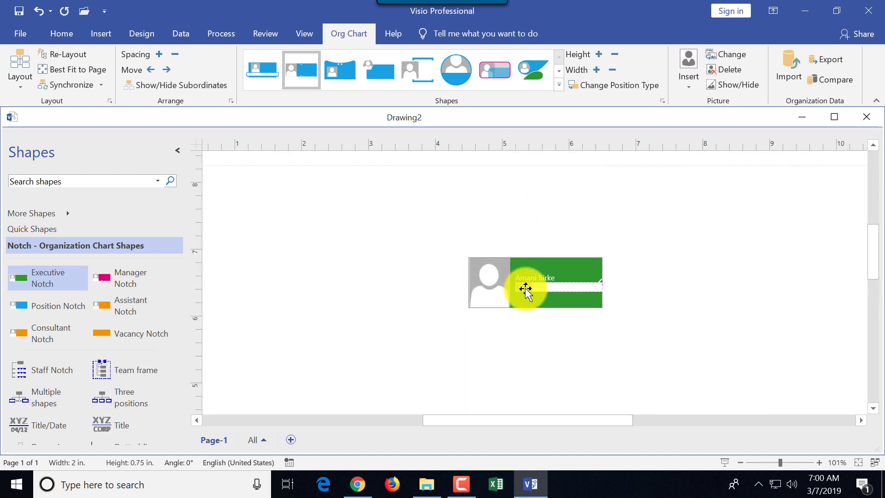
{"action": "type", "text": "President"}
{"action": "left_click", "coordinate": [559, 231]}
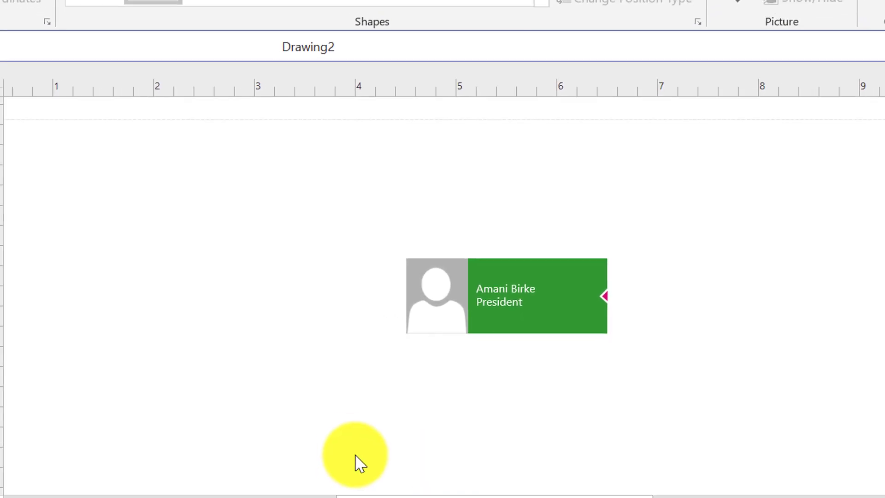
Step: Add a Manager Notch reporting to the President, and enter the person's name and the title VP of Marketing
{"action": "left_click_drag", "start_coordinate": [31, 291], "coordinate": [315, 323]}
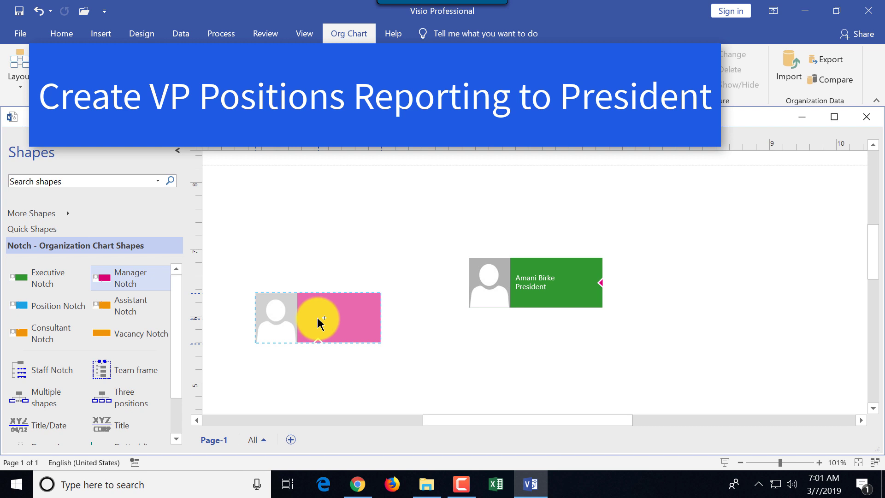
{"action": "left_click_drag", "start_coordinate": [321, 323], "coordinate": [518, 292]}
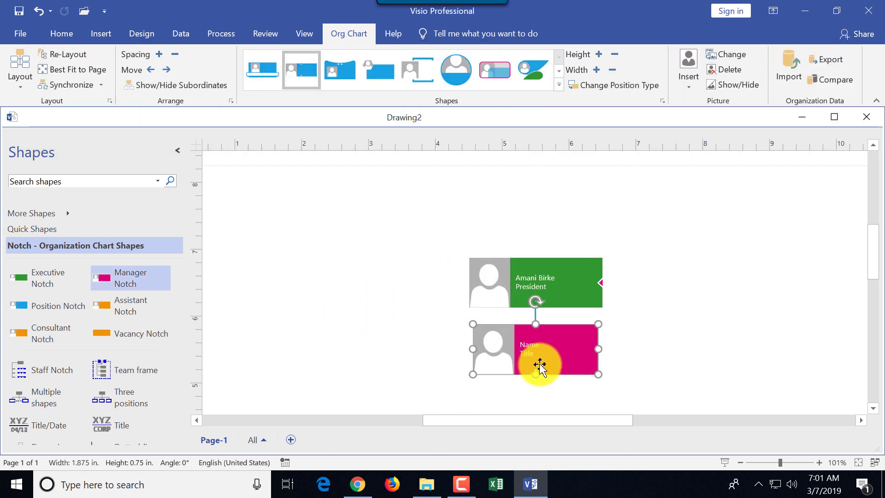
{"action": "double_click", "coordinate": [527, 344]}
{"action": "type", "text": "Darvin"}
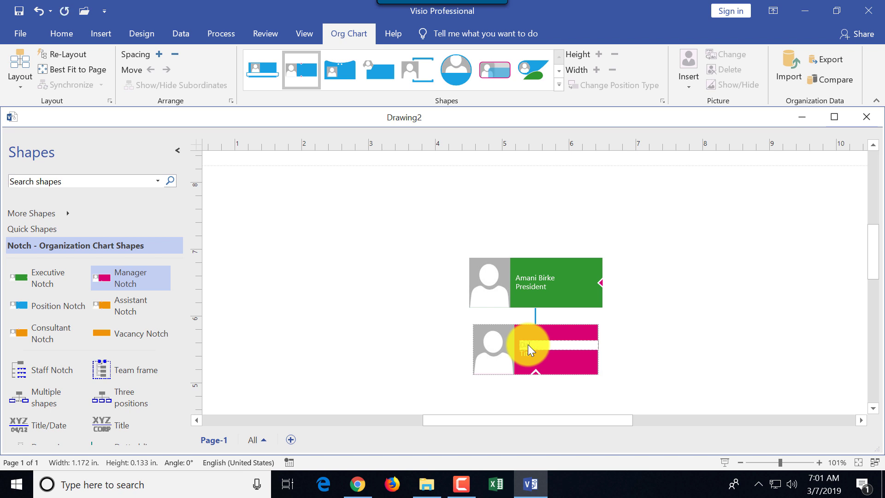
{"action": "type", "text": " Vance"}
{"action": "left_click", "coordinate": [525, 358]}
{"action": "double_click", "coordinate": [530, 354]}
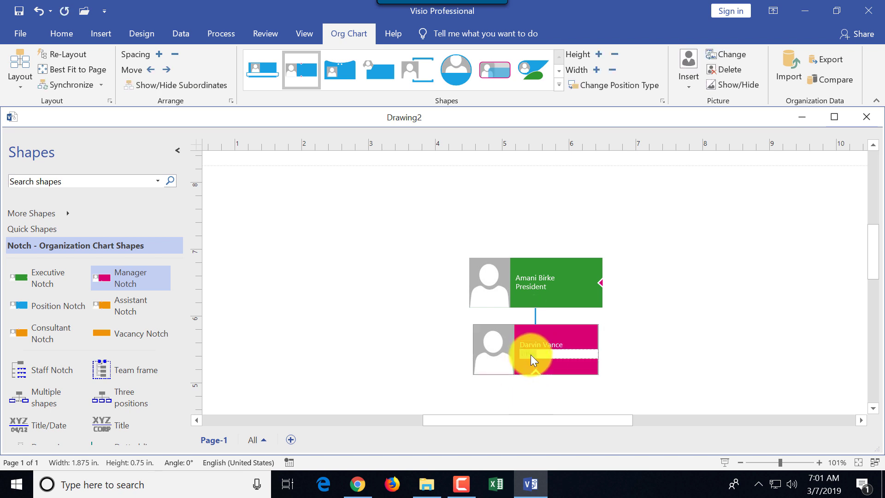
{"action": "type", "text": "VP of Marketing"}
{"action": "left_click", "coordinate": [647, 319]}
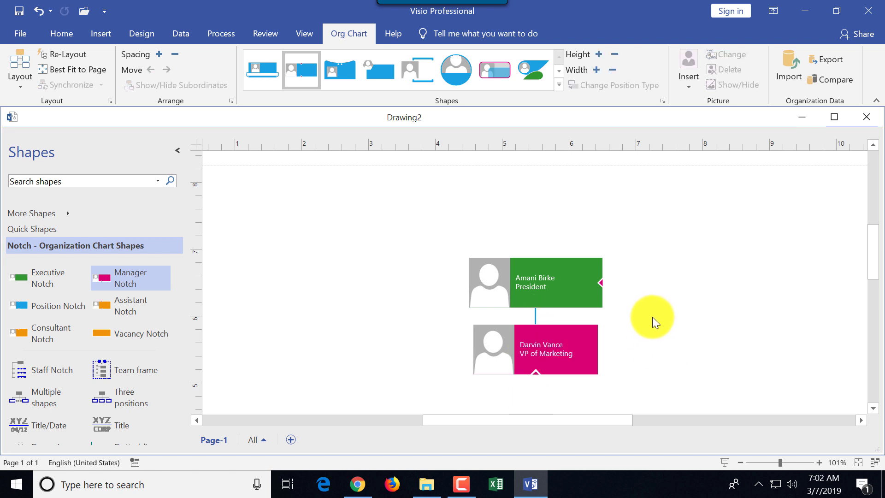
Step: Add another Manager Notch reporting to the President, with the person's name and the title VP of Production
{"action": "left_click_drag", "start_coordinate": [124, 284], "coordinate": [530, 286]}
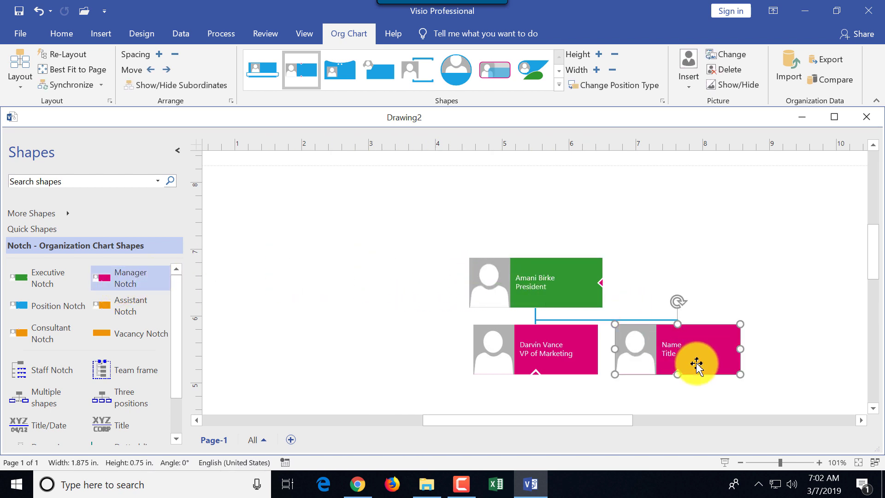
{"action": "double_click", "coordinate": [671, 345]}
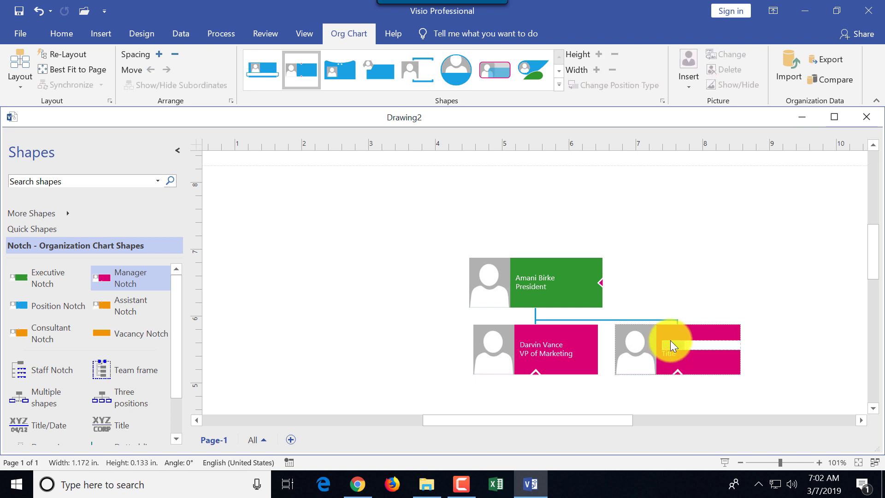
{"action": "type", "text": "Isabel Wolve"}
{"action": "key", "text": "Tab"}
{"action": "type", "text": "VP of Production"}
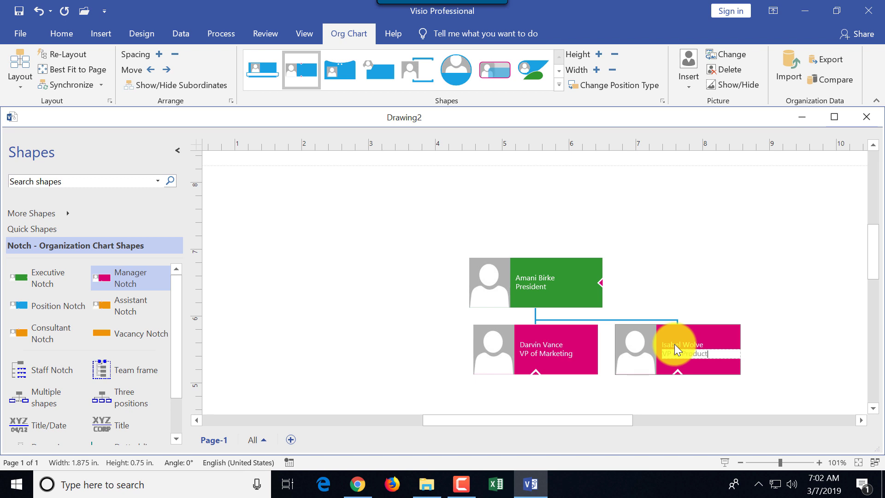
{"action": "left_click", "coordinate": [744, 388]}
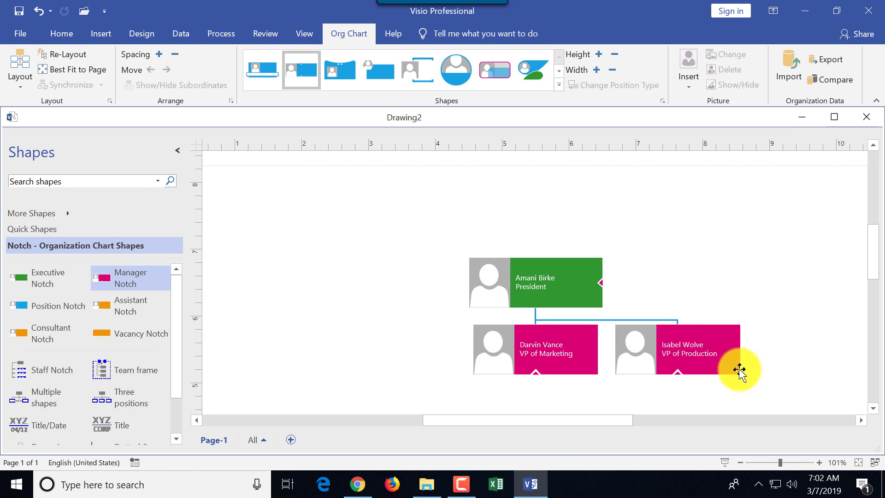
Step: Add a third Manager Notch beside the VP of Marketing, with the person's name and the title VP of Sales
{"action": "left_click_drag", "start_coordinate": [88, 282], "coordinate": [417, 355]}
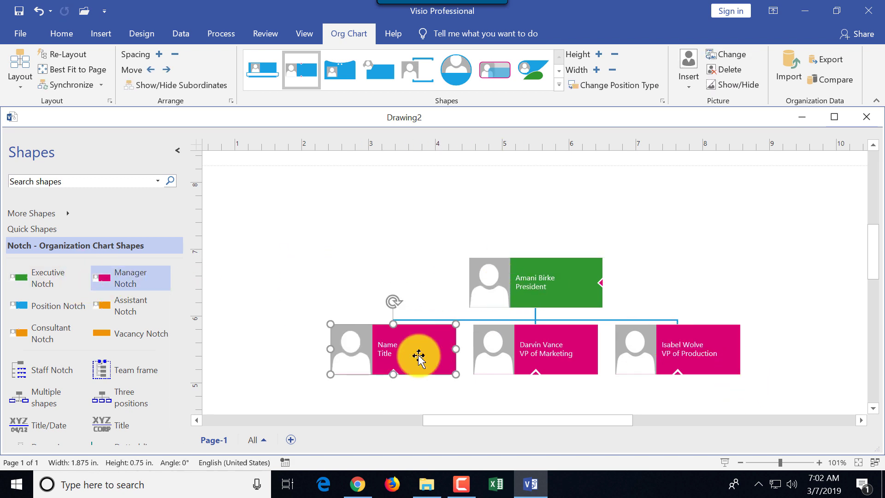
{"action": "double_click", "coordinate": [384, 344]}
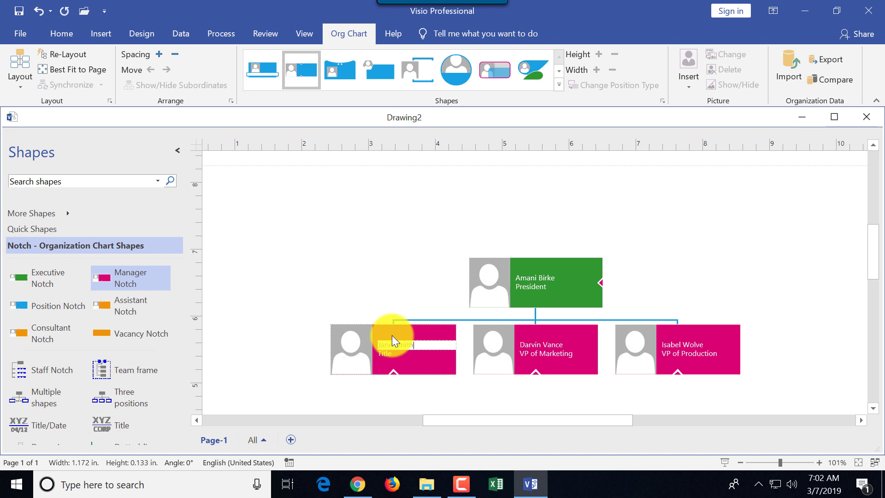
{"action": "type", "text": "Jane Smith"}
{"action": "key", "text": "Return"}
{"action": "type", "text": "VP of Sales"}
{"action": "left_click", "coordinate": [801, 327]}
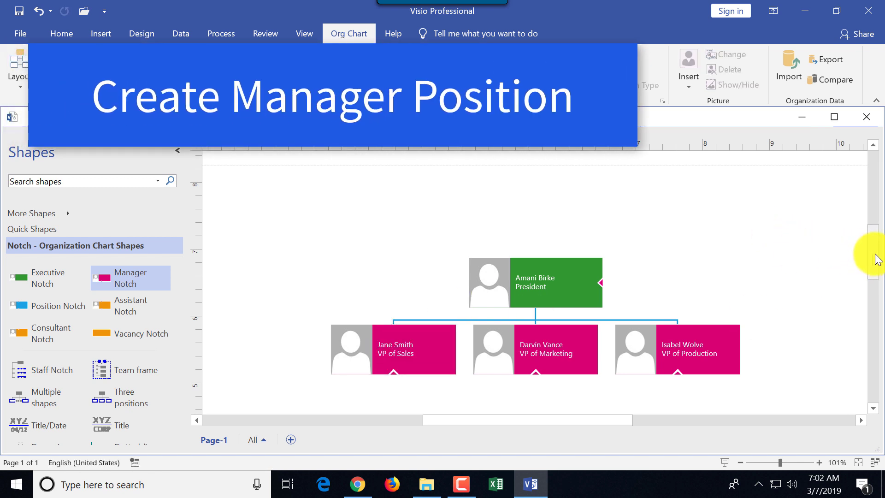
Step: Add a Position Notch reporting to the VP of Sales and enter the person's name in it
{"action": "scroll", "coordinate": [878, 270], "scroll_direction": "down", "scroll_amount": 2}
{"action": "scroll", "coordinate": [877, 269], "scroll_direction": "down", "scroll_amount": 1}
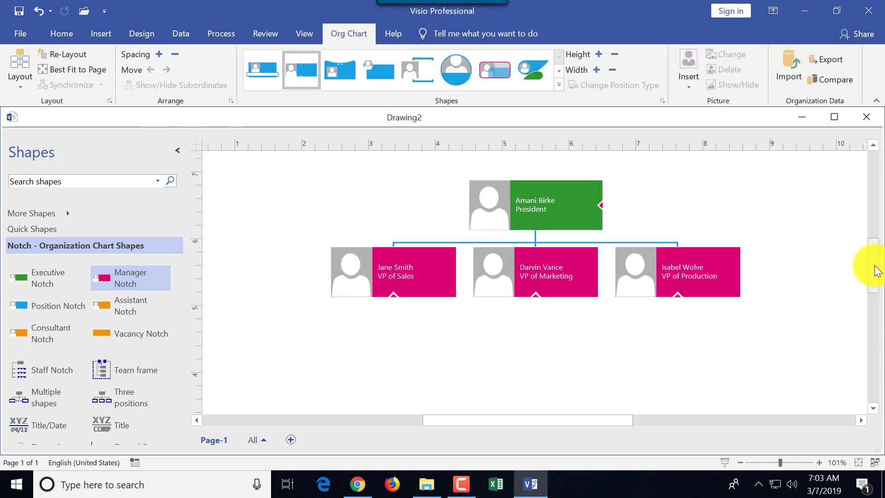
{"action": "scroll", "coordinate": [877, 274], "scroll_direction": "down", "scroll_amount": 1}
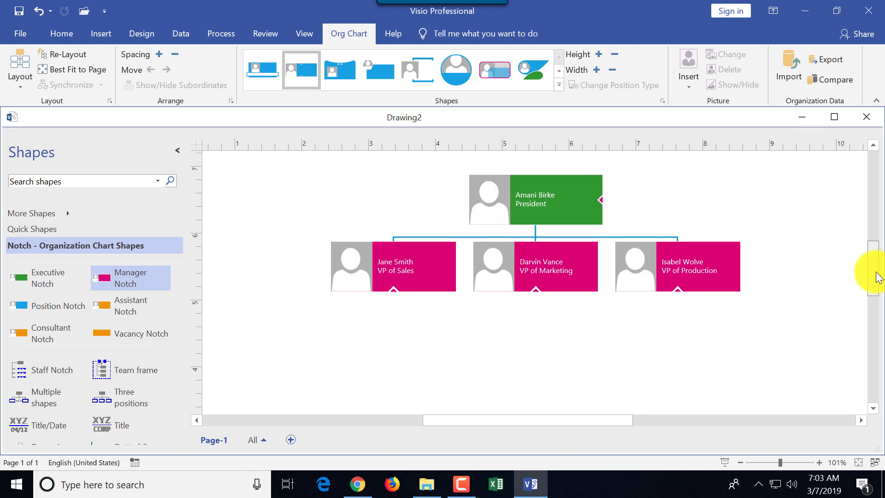
{"action": "left_click", "coordinate": [132, 282]}
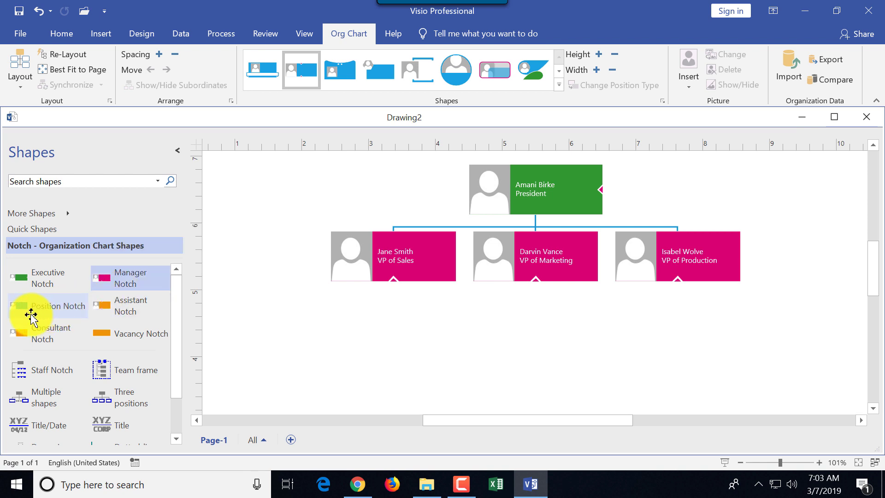
{"action": "left_click_drag", "start_coordinate": [31, 312], "coordinate": [387, 271]}
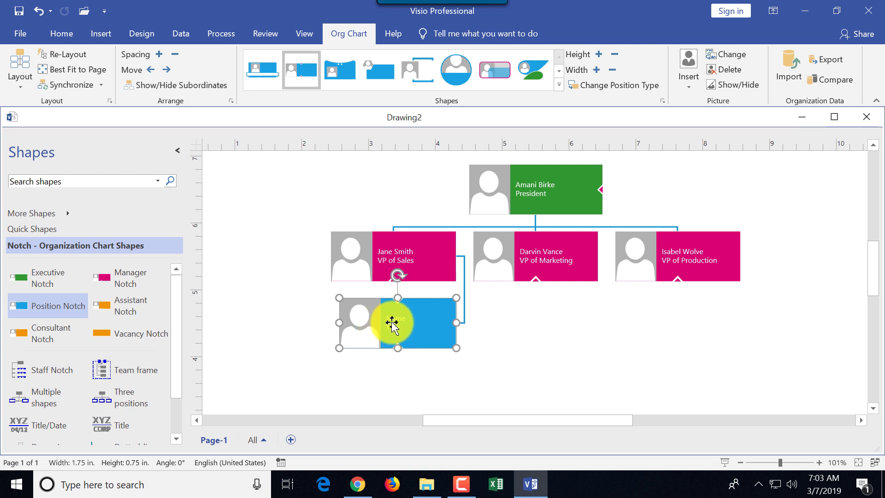
{"action": "left_click", "coordinate": [326, 368]}
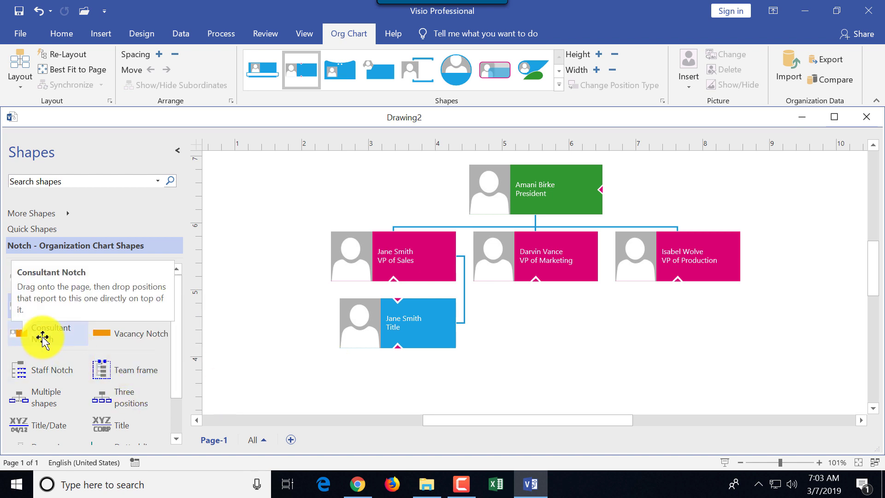
Step: Add a Consultant Notch reporting to the VP of Sales, with the person's name and the title Consultant
{"action": "left_click_drag", "start_coordinate": [42, 339], "coordinate": [388, 258]}
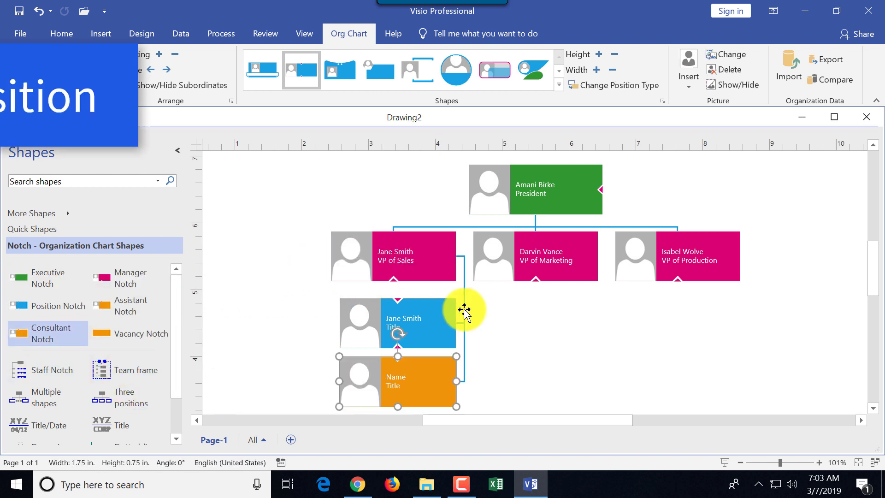
{"action": "double_click", "coordinate": [407, 382]}
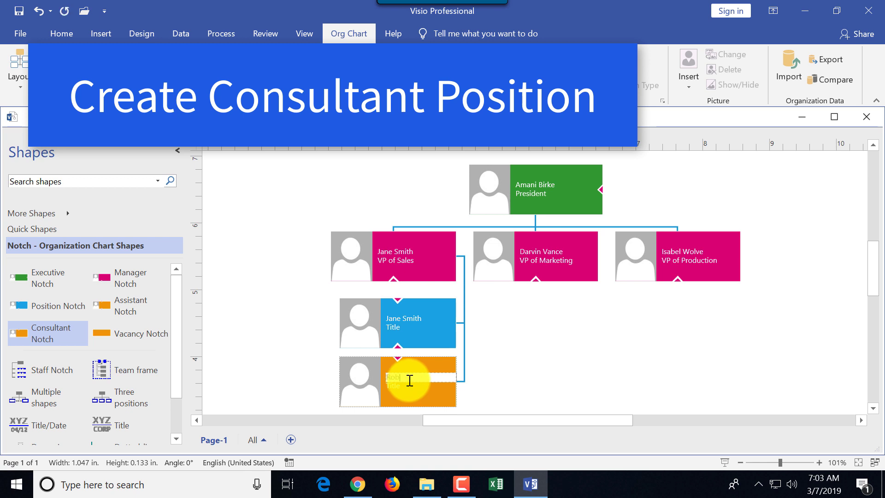
{"action": "double_click", "coordinate": [400, 387]}
{"action": "type", "text": "Consultan"}
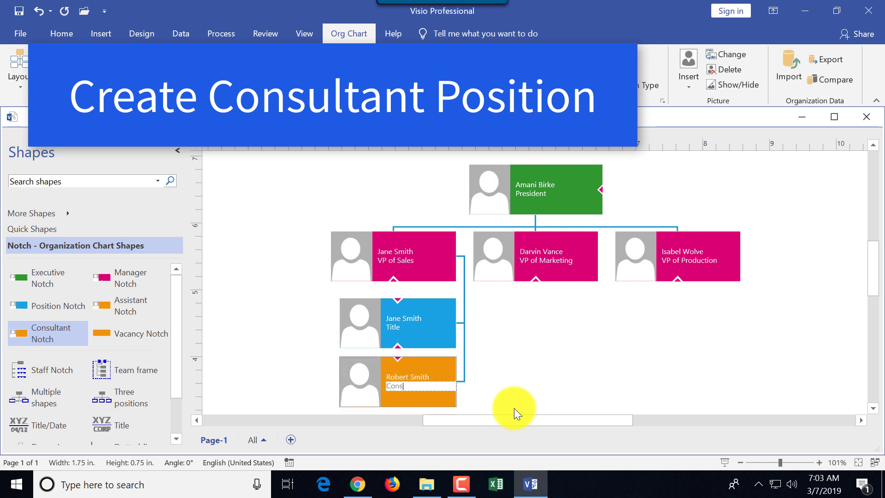
{"action": "type", "text": "t"}
{"action": "left_click", "coordinate": [499, 390]}
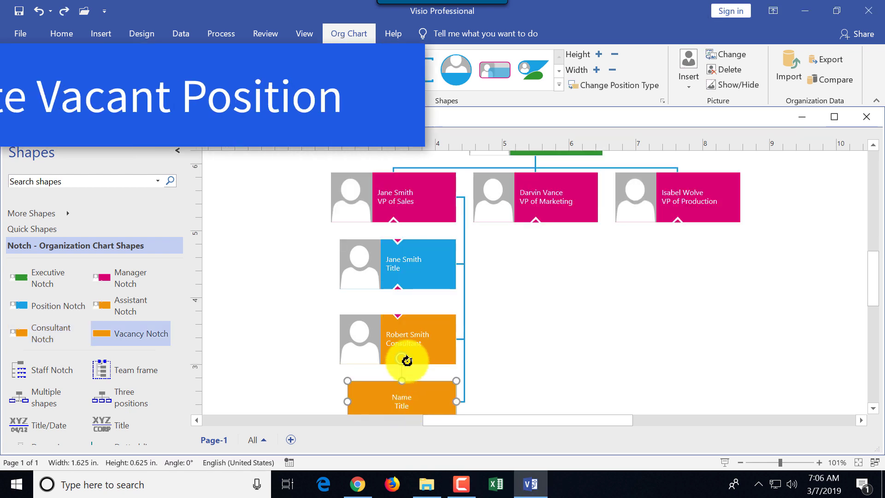
Step: Make the vacancy shape report to the blue position under the VP of Sales, and place it to that position's left
{"action": "left_click_drag", "start_coordinate": [417, 400], "coordinate": [417, 257]}
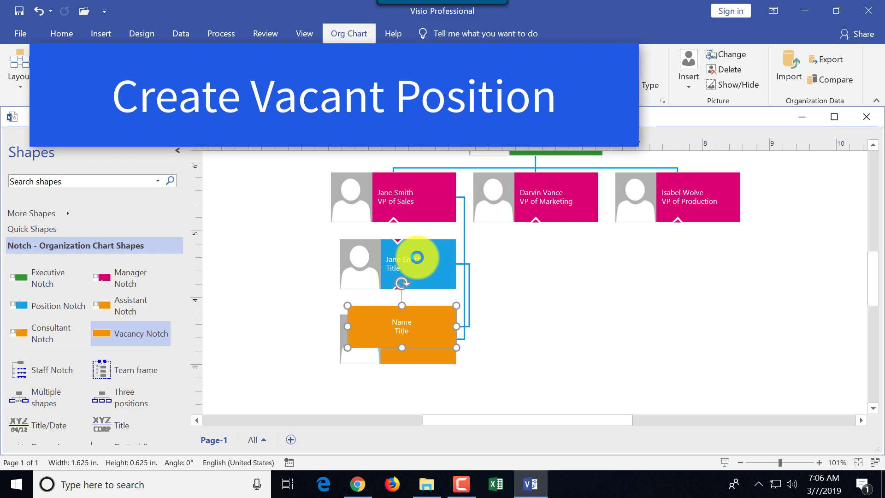
{"action": "left_click_drag", "start_coordinate": [419, 329], "coordinate": [285, 273]}
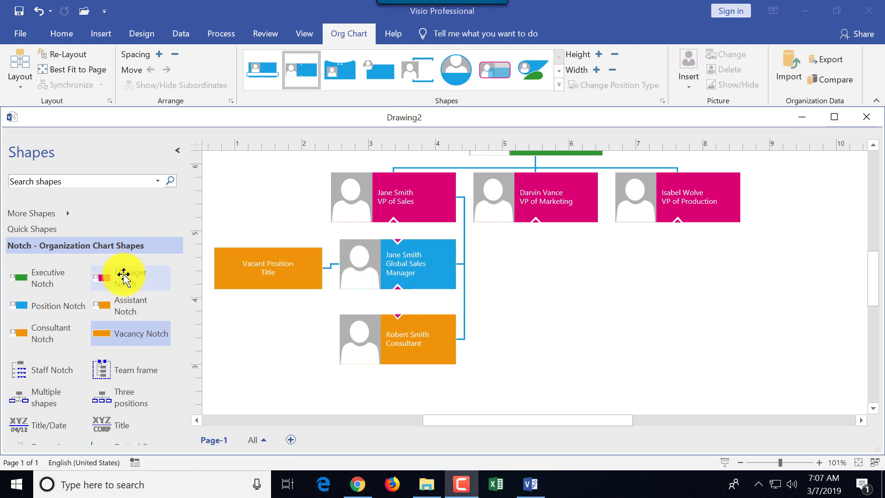
Step: Place a Manager Notch below the VP of Marketing, with the person's name and the title Global Manager of Marketing
{"action": "left_click_drag", "start_coordinate": [123, 276], "coordinate": [573, 283]}
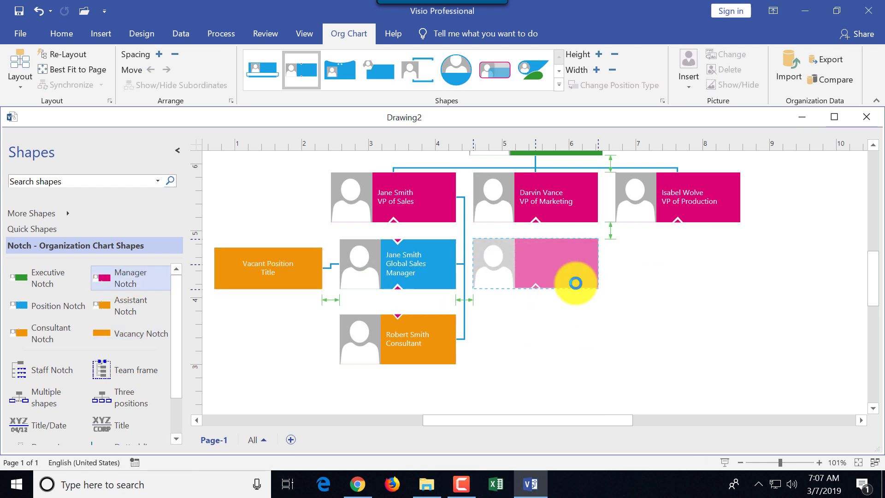
{"action": "double_click", "coordinate": [560, 260]}
{"action": "type", "text": "Andrea Roberts"}
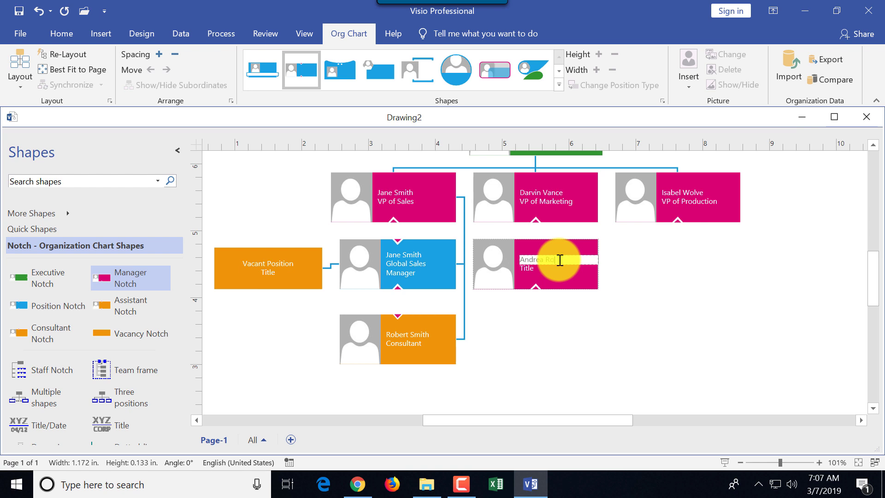
{"action": "left_click", "coordinate": [529, 269]}
{"action": "type", "text": "Global Manager of Marketing"}
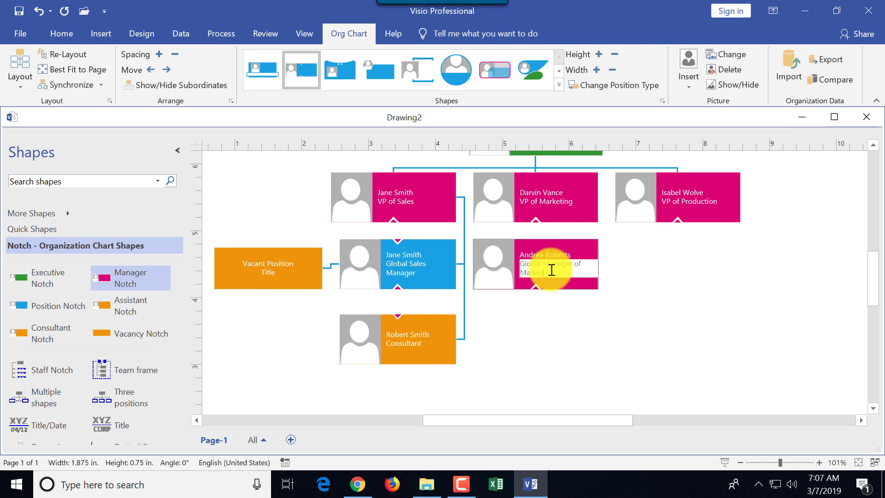
{"action": "left_click", "coordinate": [488, 313]}
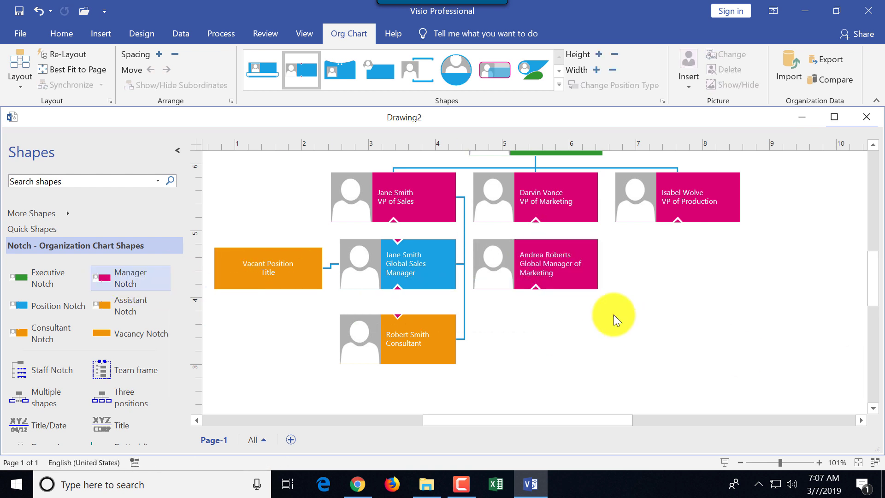
Step: Add a Position Notch reporting to the VP of Production and set its title to Manager of Production
{"action": "left_click_drag", "start_coordinate": [46, 306], "coordinate": [681, 257]}
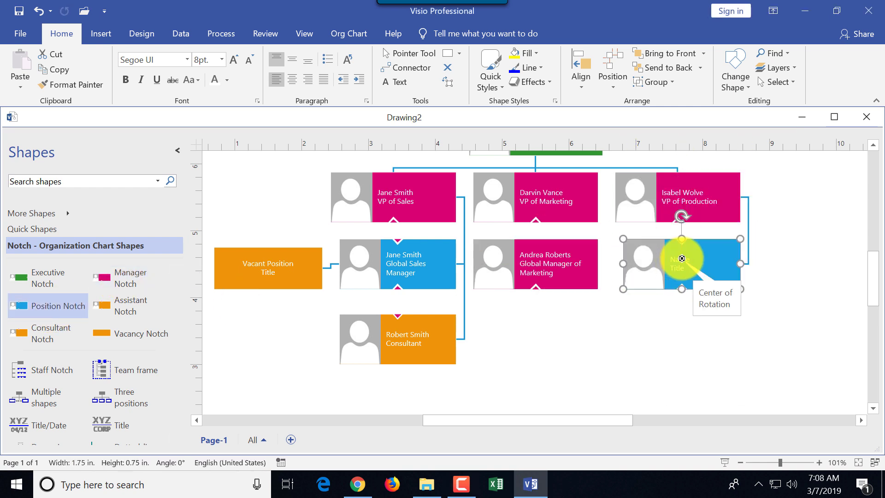
{"action": "left_click", "coordinate": [685, 261]}
{"action": "type", "text": "Manager of Production"}
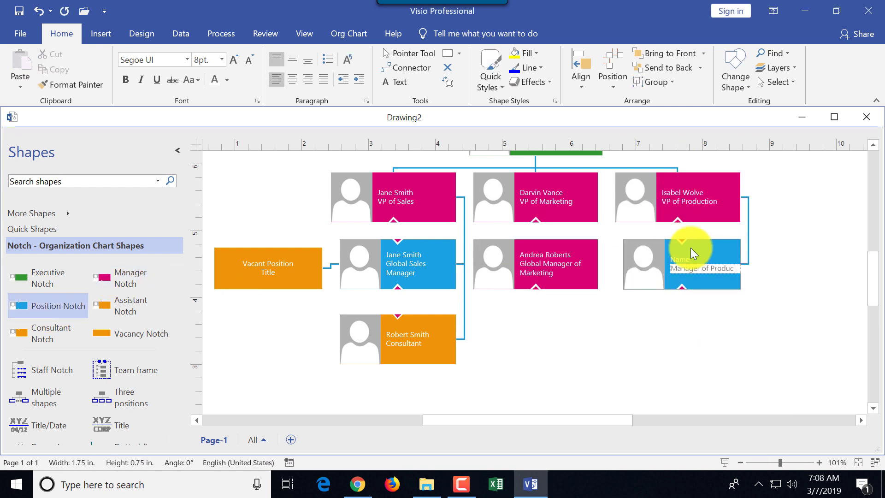
{"action": "left_click", "coordinate": [675, 355]}
Step: Add a second Position Notch reporting to the VP of Production and label it Production Operator
{"action": "left_click_drag", "start_coordinate": [46, 306], "coordinate": [703, 269]}
{"action": "type", "text": "Production Operator"}
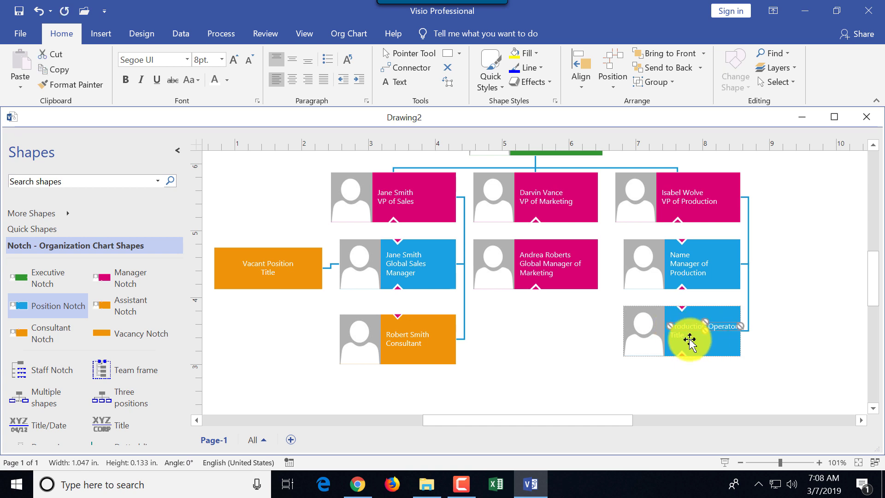
Step: Fill in the employees' names on the Manager of Production and Production Operator shapes
{"action": "key", "text": "Escape"}
{"action": "left_click", "coordinate": [737, 387]}
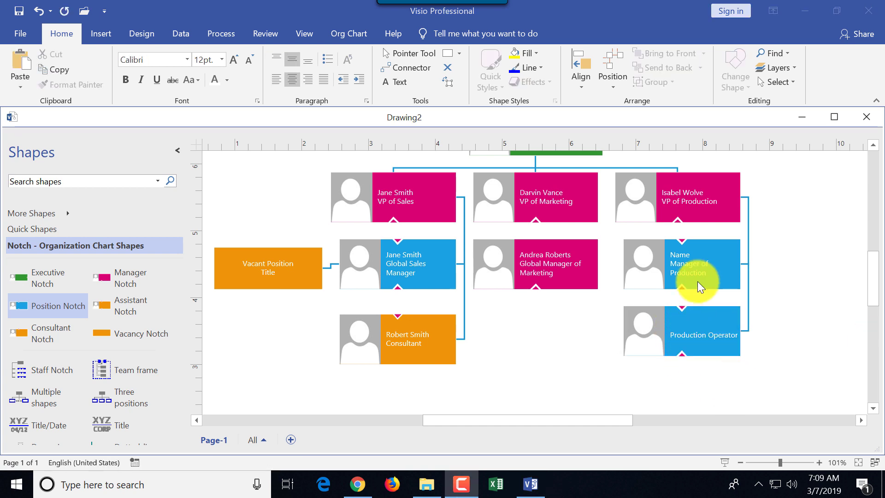
{"action": "double_click", "coordinate": [673, 248]}
{"action": "type", "text": "Robert Sidiqqe"}
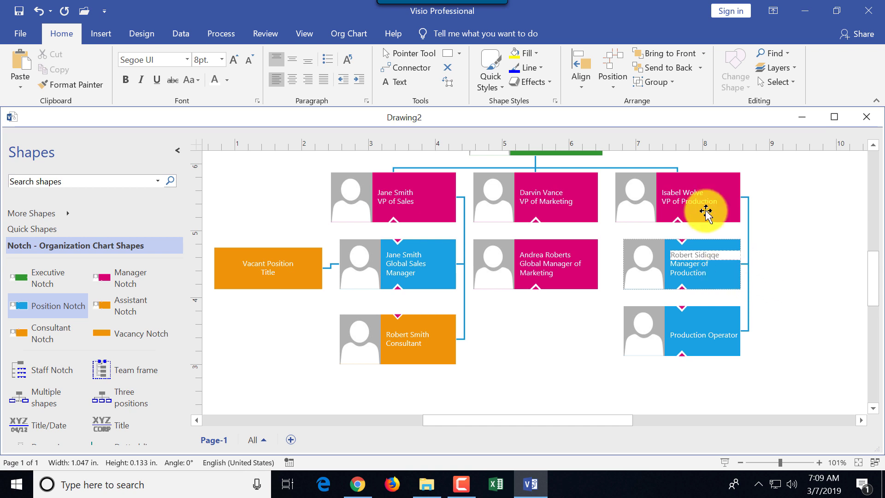
{"action": "double_click", "coordinate": [678, 325]}
{"action": "type", "text": "Antonio Bonderoz"}
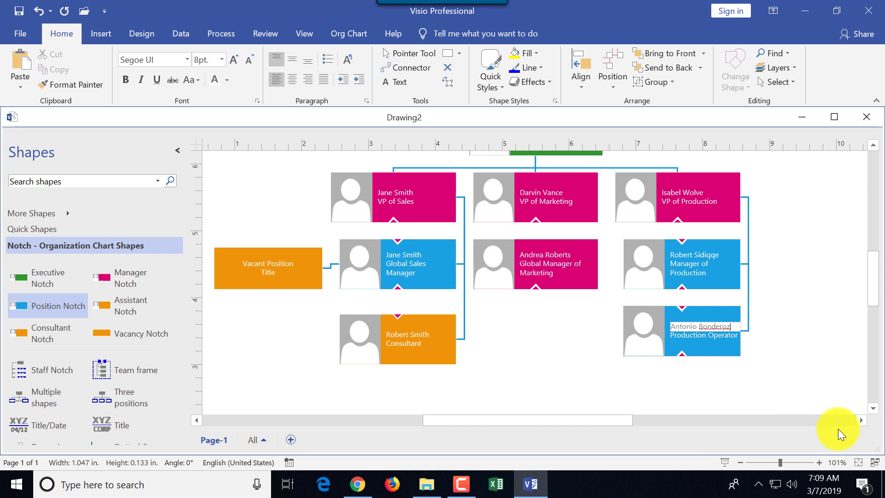
Step: Add an Assistant Notch reporting to the President and enter the person's name and the title Assistant
{"action": "left_click", "coordinate": [745, 463]}
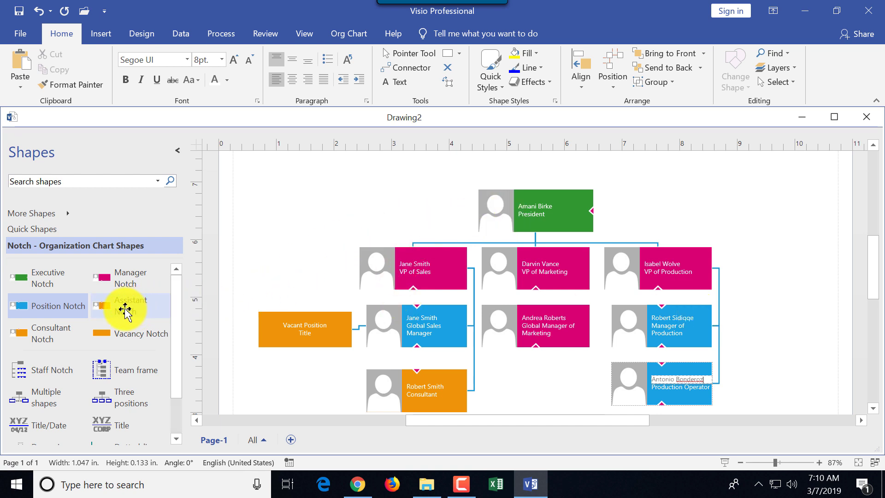
{"action": "left_click_drag", "start_coordinate": [121, 308], "coordinate": [540, 209]}
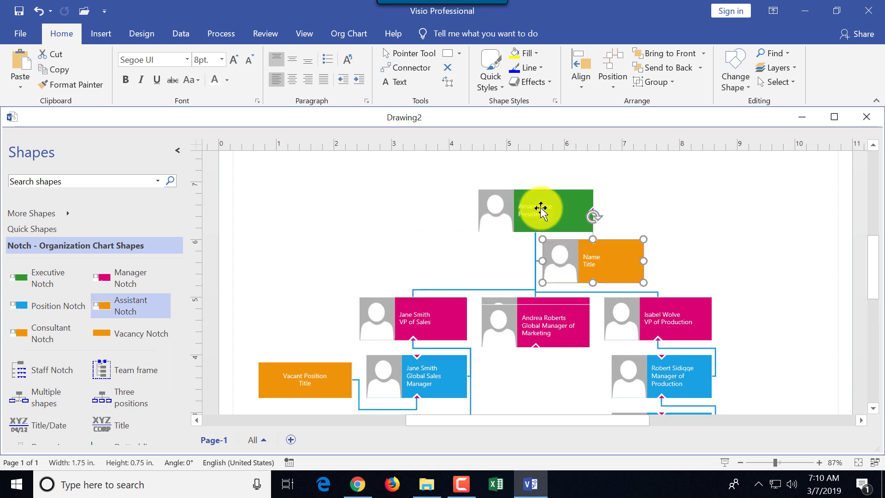
{"action": "double_click", "coordinate": [586, 267]}
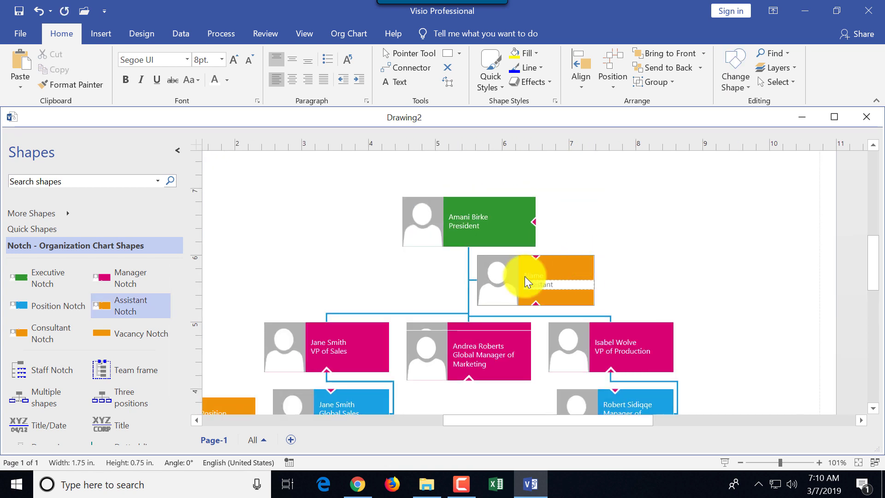
{"action": "type", "text": "Leslie Hernandez"}
{"action": "left_click", "coordinate": [671, 298]}
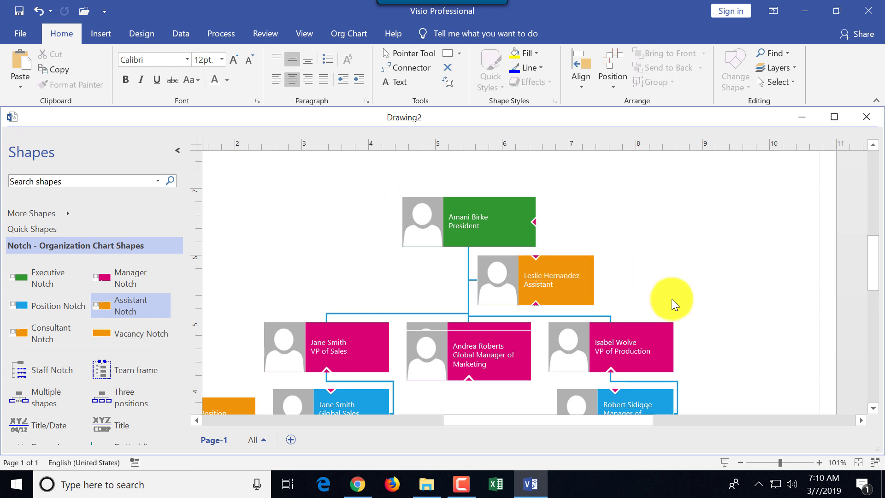
Step: Replace the President shape's placeholder picture with the President's photo from the 050 - Stock Photos folder
{"action": "left_click", "coordinate": [739, 462]}
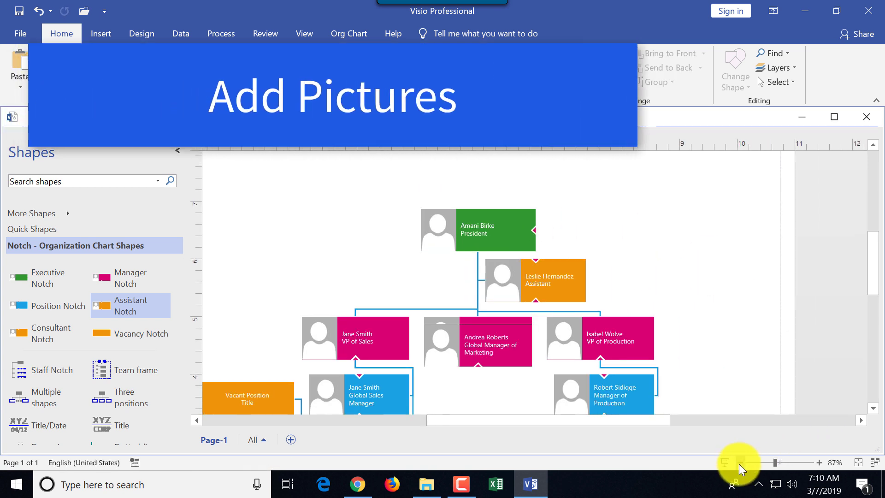
{"action": "mouse_move", "coordinate": [874, 292]}
{"action": "left_mouse_down"}
{"action": "mouse_move", "coordinate": [871, 313]}
{"action": "mouse_move", "coordinate": [872, 292]}
{"action": "left_mouse_up"}
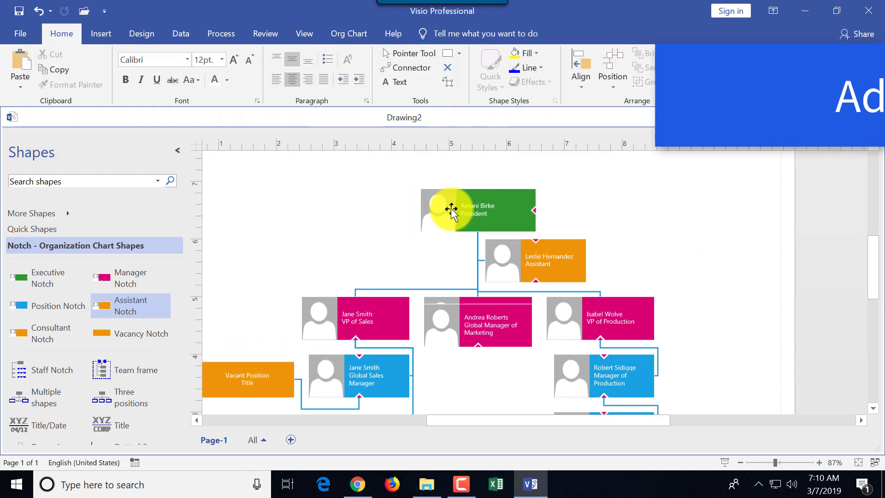
{"action": "left_click", "coordinate": [447, 211]}
{"action": "right_click", "coordinate": [443, 211]}
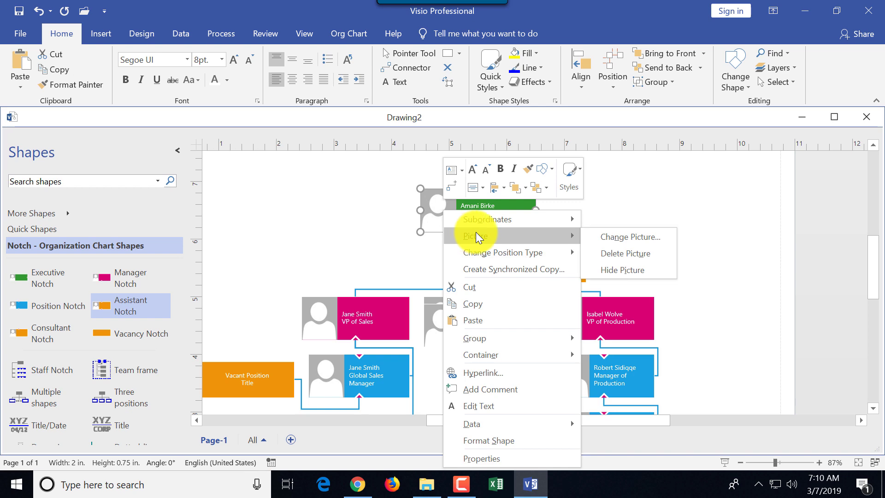
{"action": "left_click", "coordinate": [632, 238]}
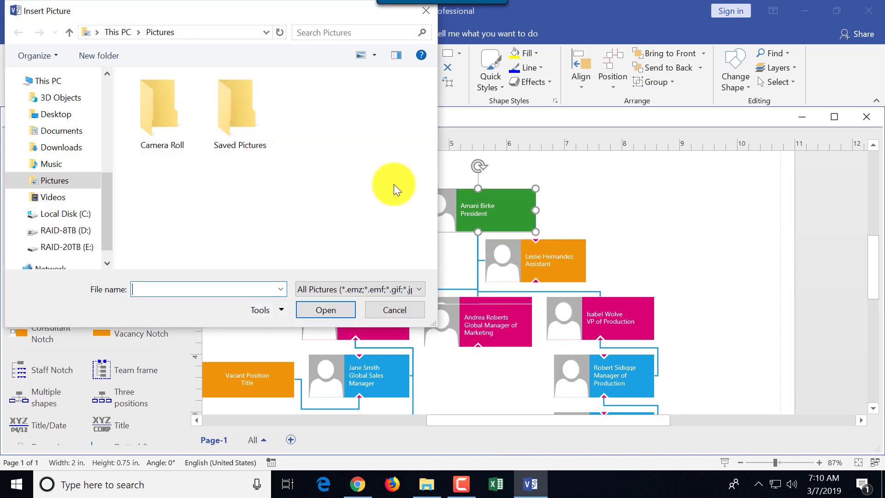
{"action": "left_click_drag", "start_coordinate": [110, 192], "coordinate": [98, 86]}
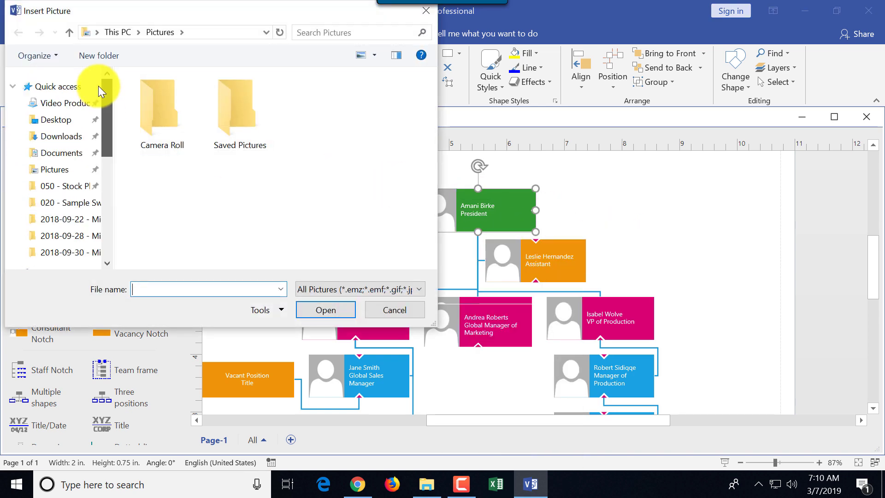
{"action": "left_click", "coordinate": [83, 189]}
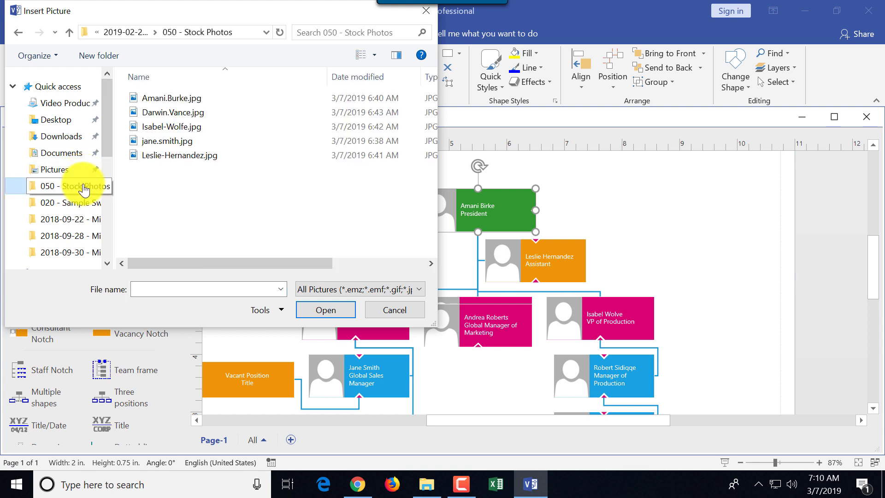
{"action": "double_click", "coordinate": [176, 98]}
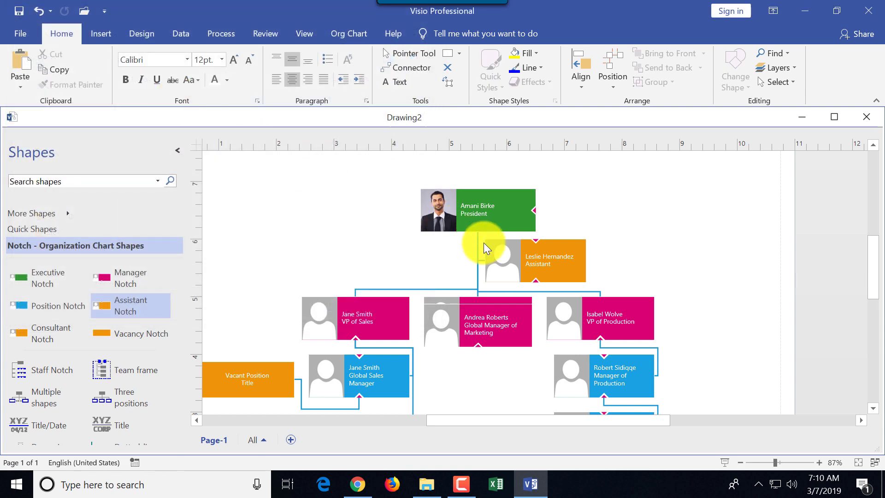
Step: Replace the Assistant shape's placeholder picture with the assistant's photo from the 050 - Stock Photos folder
{"action": "left_click", "coordinate": [517, 263]}
{"action": "right_click", "coordinate": [515, 263]}
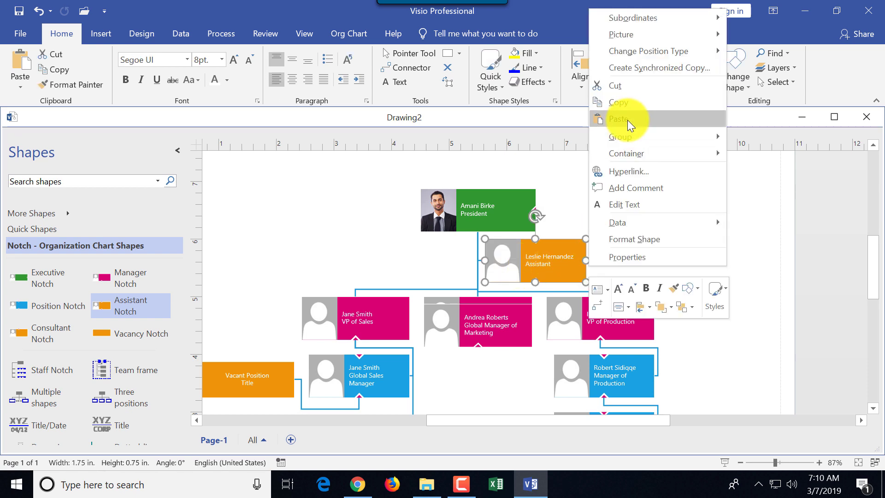
{"action": "mouse_move", "coordinate": [634, 39]}
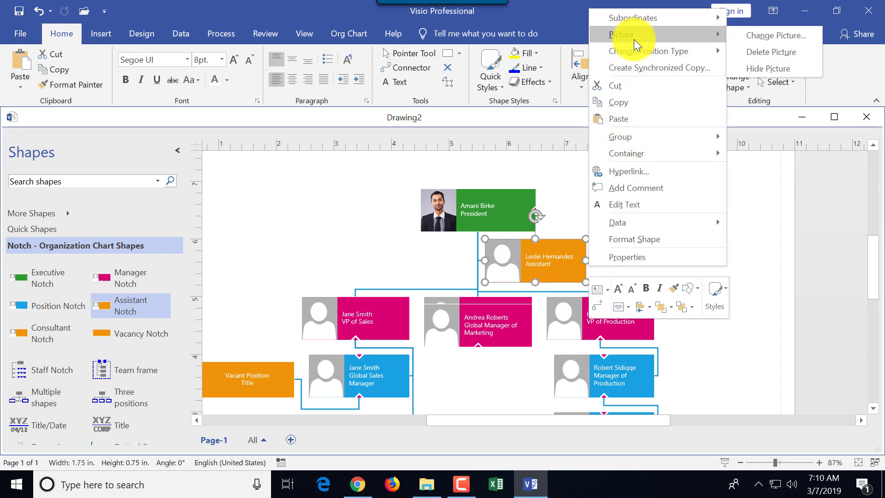
{"action": "left_click", "coordinate": [758, 38]}
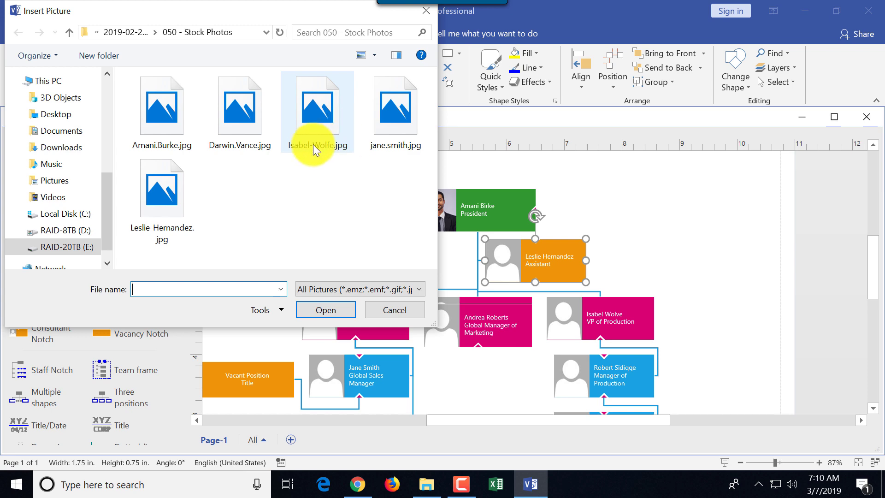
{"action": "double_click", "coordinate": [166, 204]}
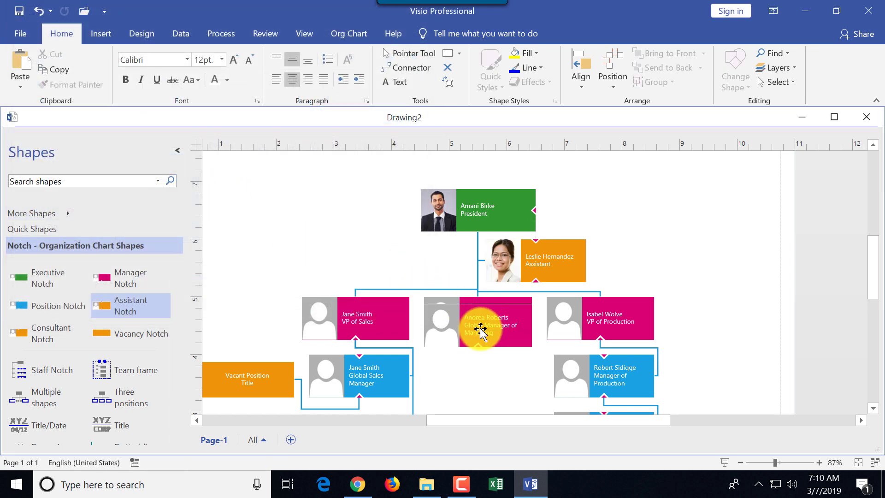
Step: Replace the VP of Sales shape's placeholder picture with the matching photo from the 050 - Stock Photos folder
{"action": "left_click", "coordinate": [326, 321]}
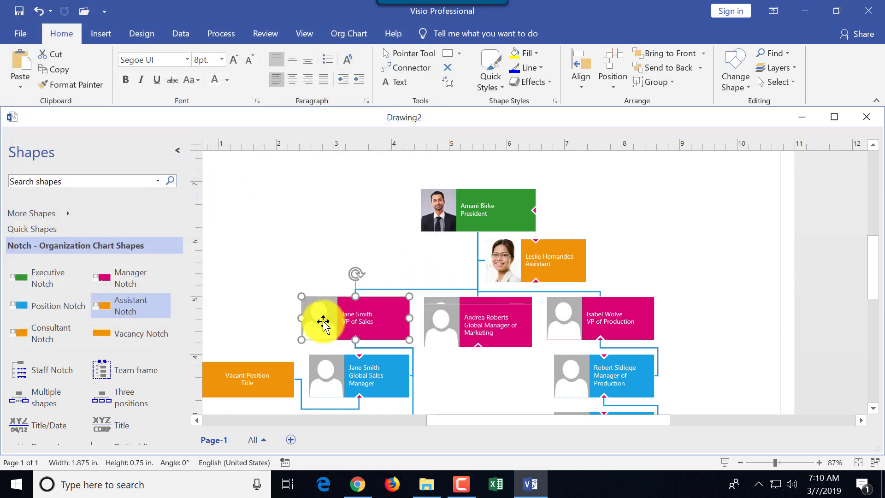
{"action": "right_click", "coordinate": [323, 322]}
{"action": "mouse_move", "coordinate": [447, 93]}
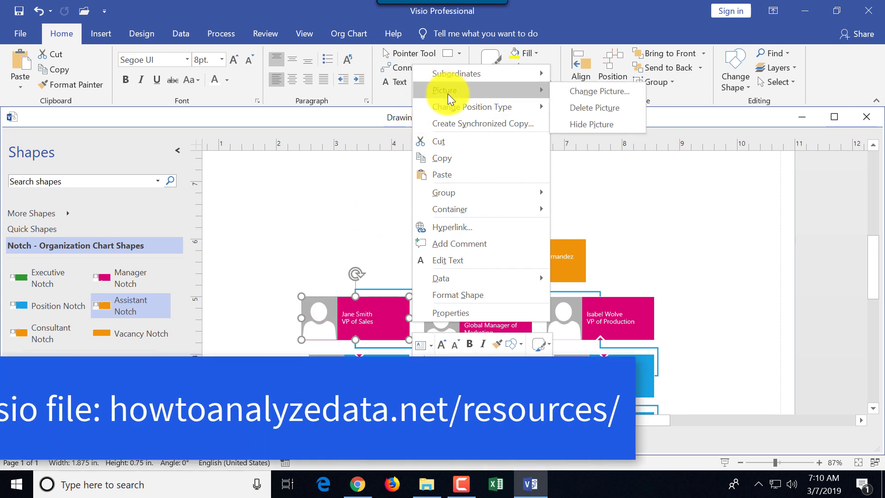
{"action": "left_click", "coordinate": [584, 90]}
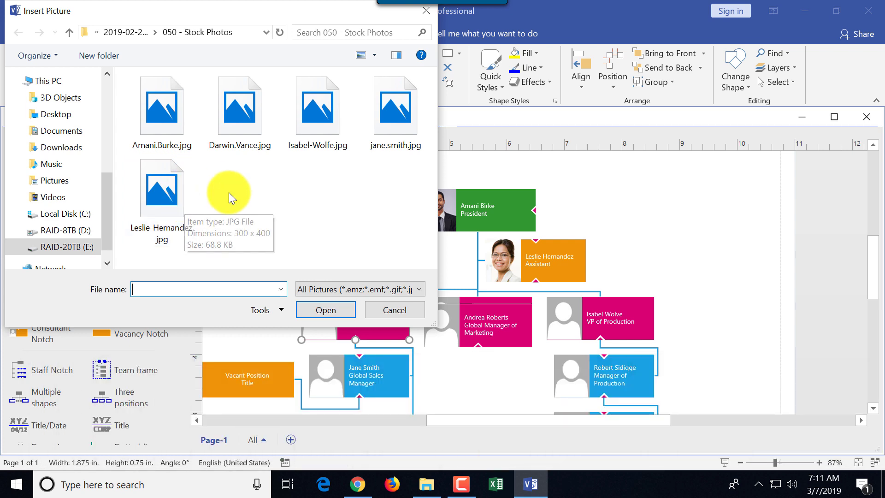
{"action": "left_click_drag", "start_coordinate": [260, 11], "coordinate": [721, 112]}
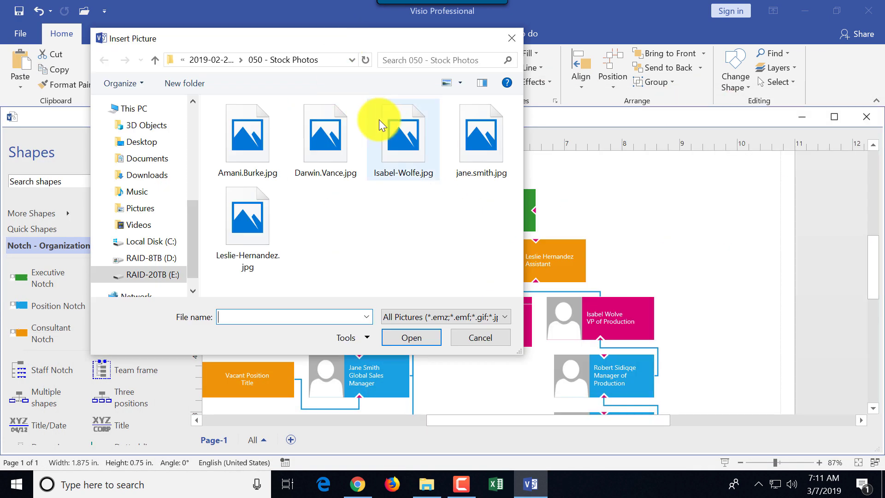
Step: Try to insert the VP of Marketing's stock photo on the overlapping Global Manager of Marketing shape
{"action": "left_click", "coordinate": [481, 337]}
{"action": "right_click", "coordinate": [534, 335]}
{"action": "left_click", "coordinate": [583, 91]}
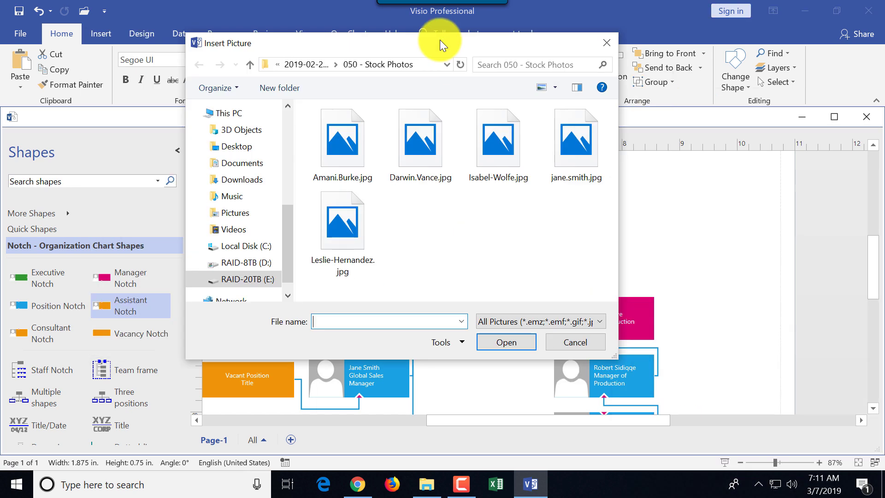
{"action": "left_click_drag", "start_coordinate": [441, 40], "coordinate": [529, 18]}
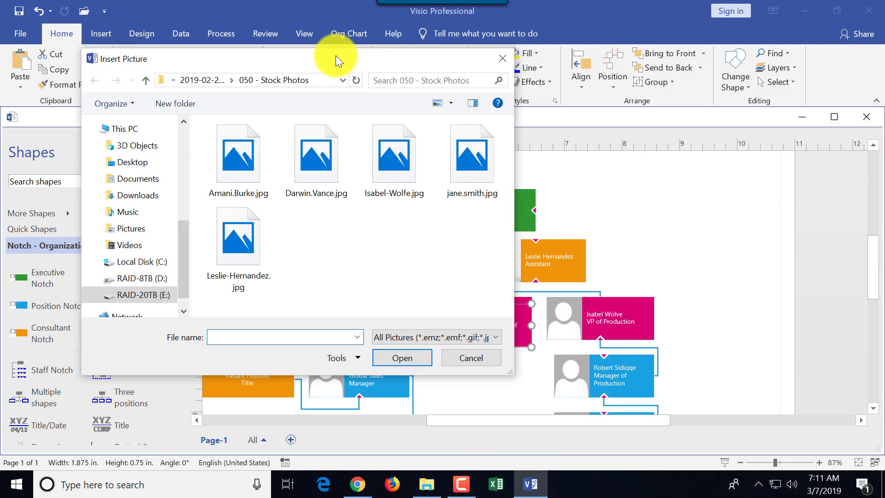
{"action": "left_click_drag", "start_coordinate": [335, 56], "coordinate": [358, 50]}
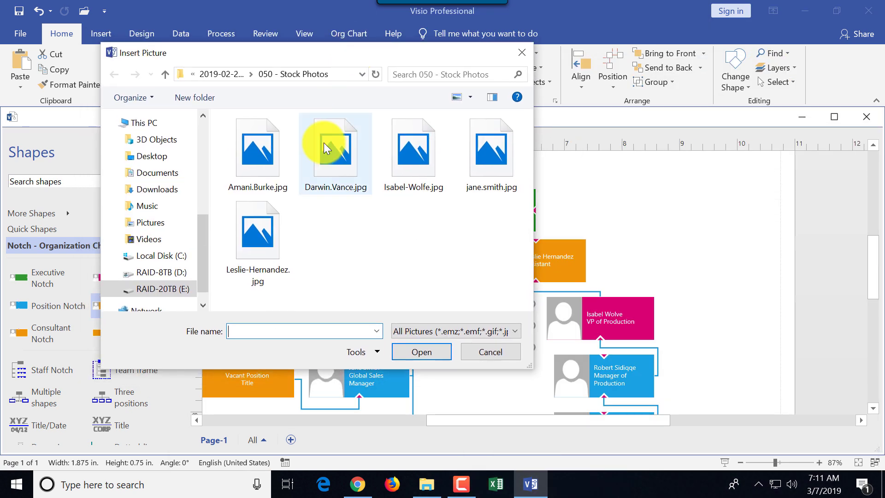
{"action": "double_click", "coordinate": [323, 142]}
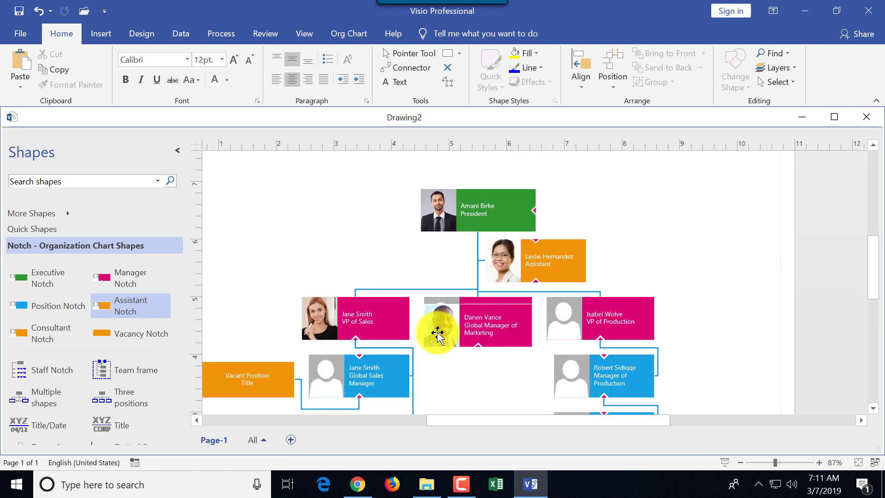
Step: Try to move the Global Manager of Marketing shape off the VP of Marketing and change its picture
{"action": "left_click_drag", "start_coordinate": [438, 333], "coordinate": [488, 341]}
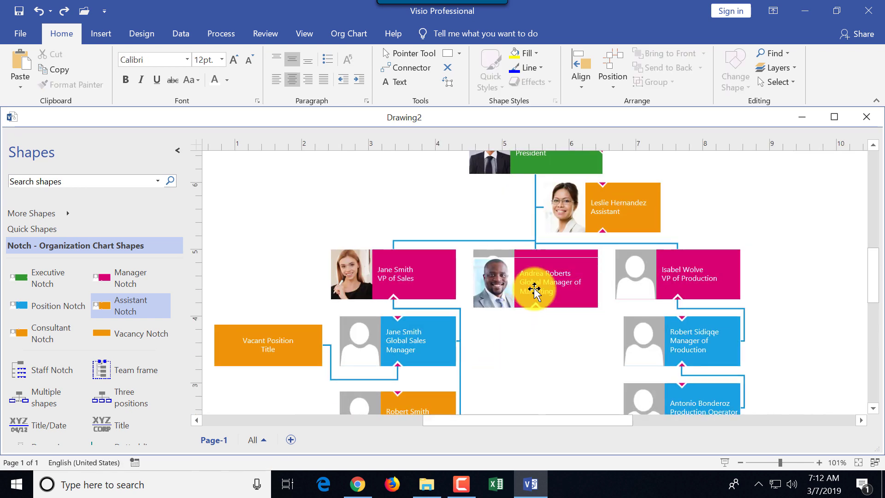
{"action": "left_click", "coordinate": [495, 360]}
{"action": "right_click", "coordinate": [549, 362]}
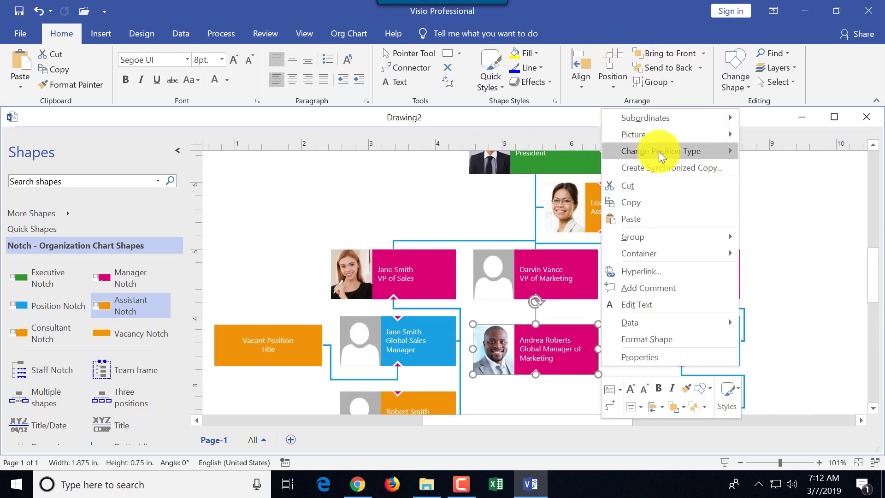
{"action": "left_click", "coordinate": [601, 329]}
{"action": "right_click", "coordinate": [552, 350]}
{"action": "mouse_move", "coordinate": [670, 123]}
{"action": "left_click", "coordinate": [795, 118]}
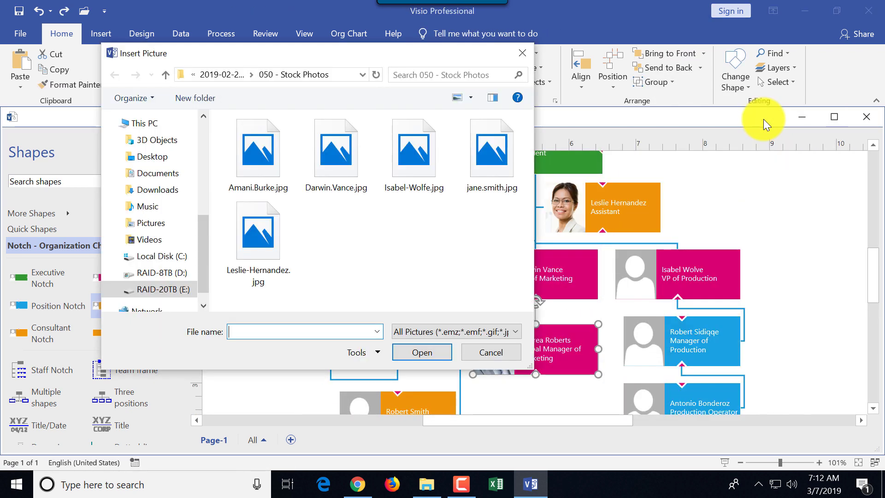
{"action": "left_click", "coordinate": [481, 352]}
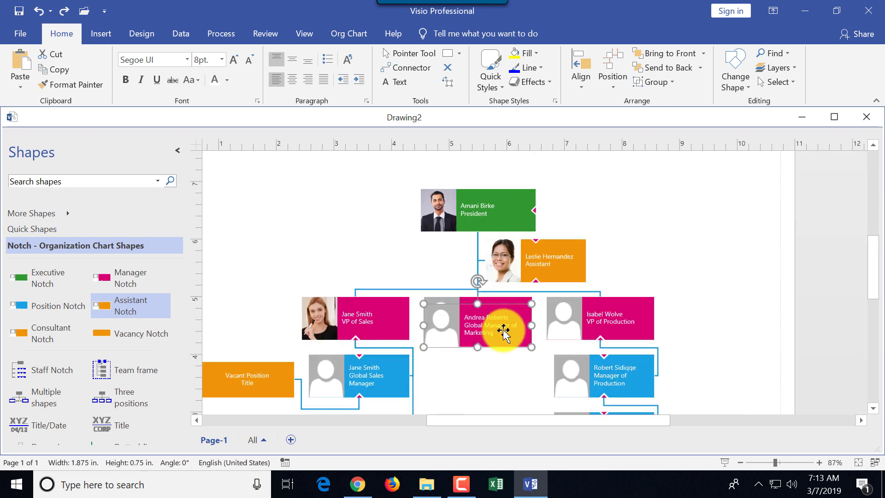
Step: Move the Global Manager of Marketing shape below the VP of Marketing, and insert the VP's stock photo on the VP of Marketing shape
{"action": "left_click_drag", "start_coordinate": [504, 326], "coordinate": [504, 381]}
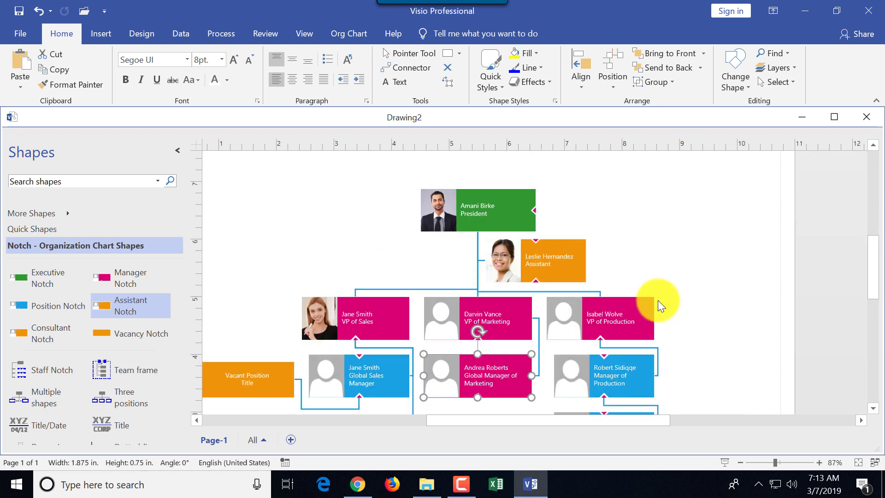
{"action": "left_click", "coordinate": [439, 318]}
{"action": "right_click", "coordinate": [534, 330]}
{"action": "mouse_move", "coordinate": [604, 90]}
{"action": "left_click", "coordinate": [728, 90]}
{"action": "double_click", "coordinate": [344, 176]}
Step: Replace the VP of Production shape's placeholder picture with the matching stock photo
{"action": "left_click", "coordinate": [579, 318]}
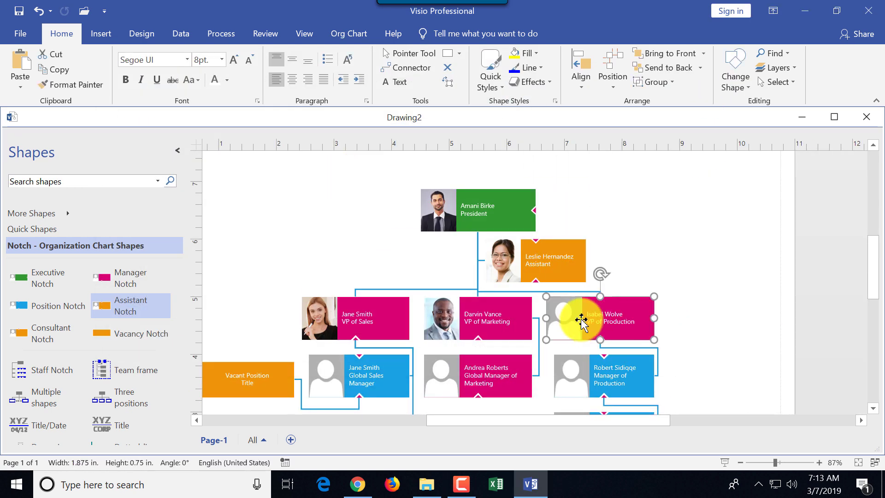
{"action": "right_click", "coordinate": [656, 328]}
{"action": "mouse_move", "coordinate": [717, 91]}
{"action": "left_click", "coordinate": [611, 90]}
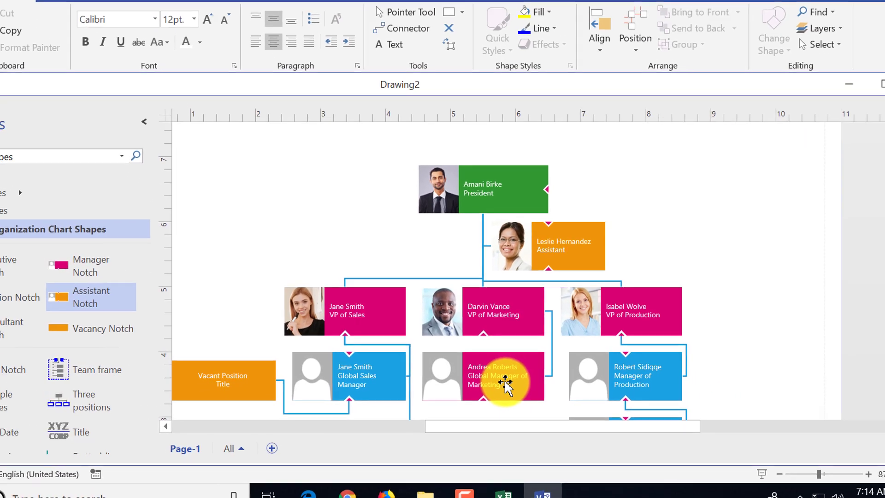
Step: Change the Global Manager of Marketing shape below the VP of Marketing to the Position Notch shape
{"action": "left_click", "coordinate": [505, 383]}
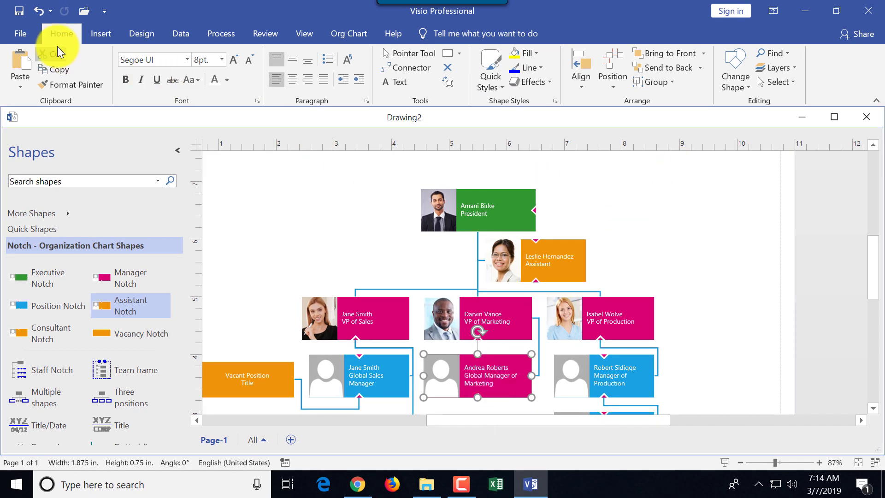
{"action": "left_click", "coordinate": [748, 85]}
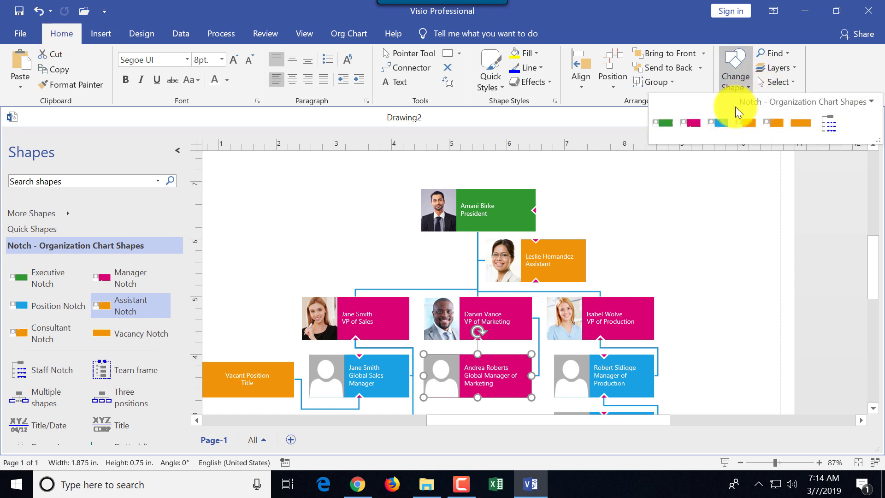
{"action": "key", "text": "Escape"}
{"action": "key", "text": "ctrl+z"}
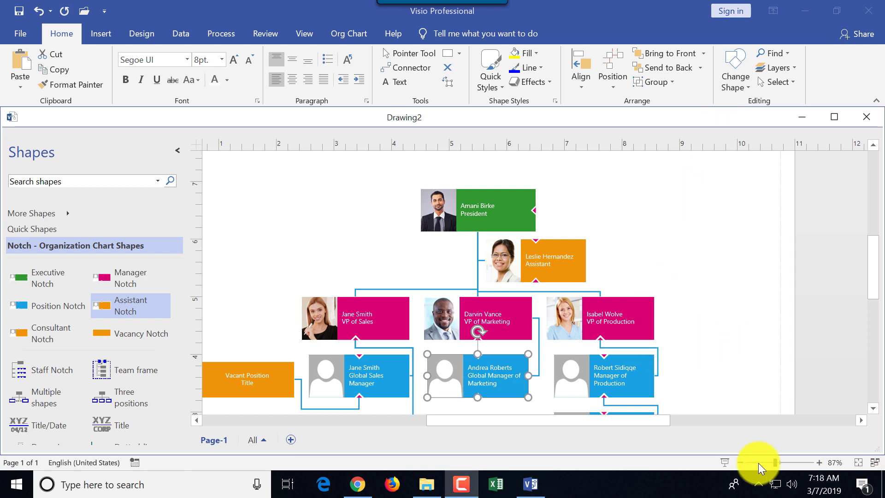
Step: Apply the Belt style to the whole organization chart and return it to the Notch style
{"action": "left_click", "coordinate": [742, 462]}
{"action": "left_click", "coordinate": [740, 462]}
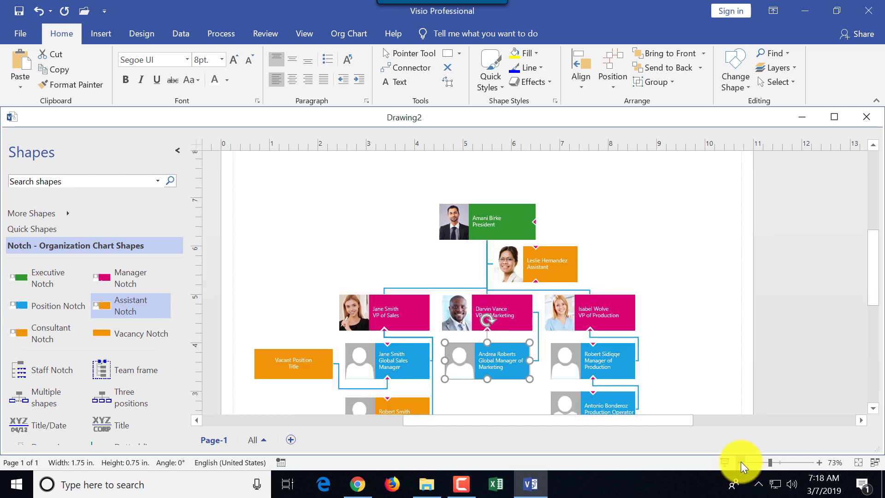
{"action": "left_click", "coordinate": [741, 462]}
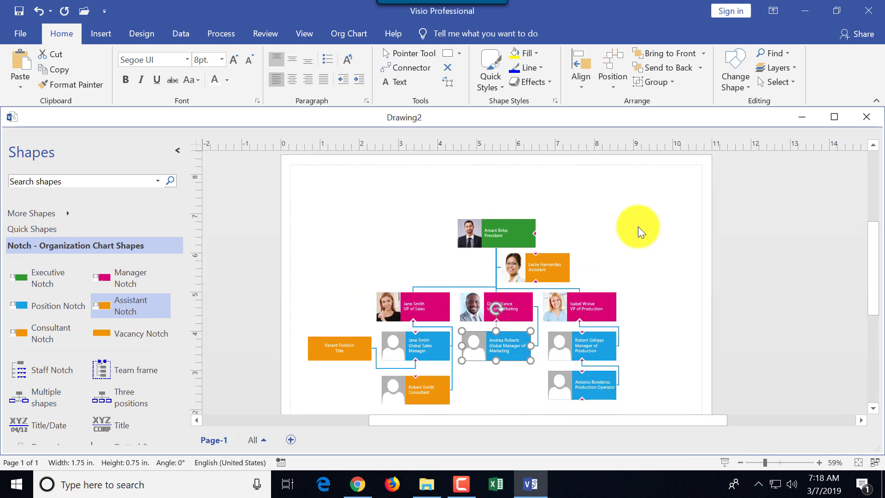
{"action": "left_click", "coordinate": [638, 226]}
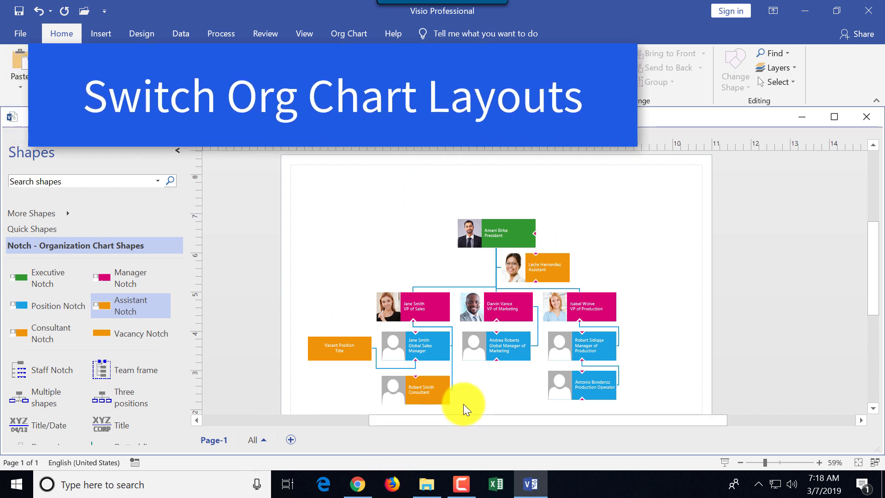
{"action": "left_click", "coordinate": [354, 33]}
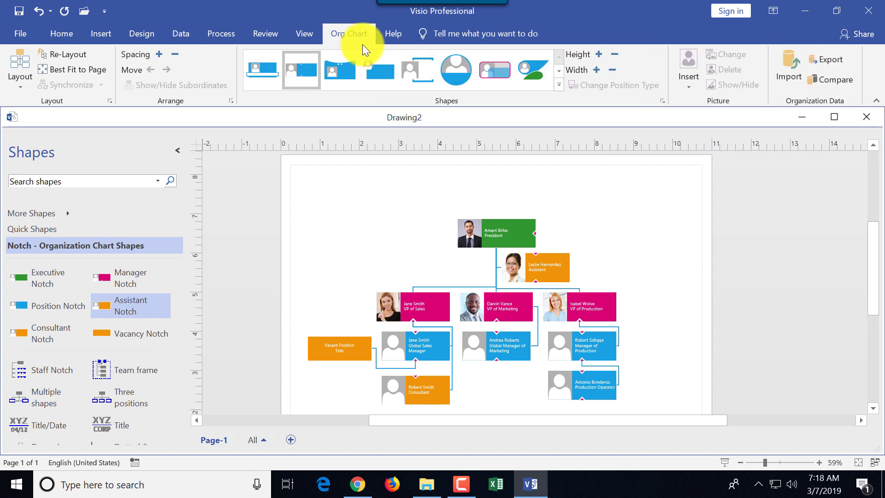
{"action": "left_click", "coordinate": [252, 68]}
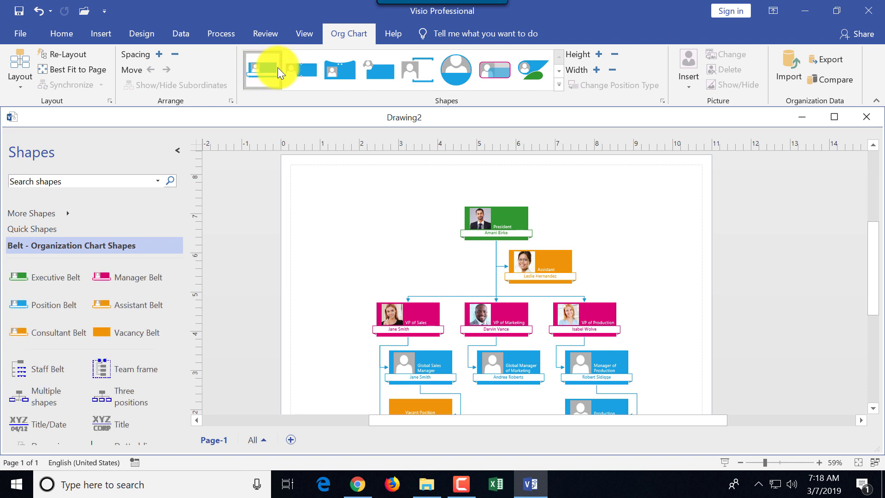
{"action": "left_click", "coordinate": [292, 73]}
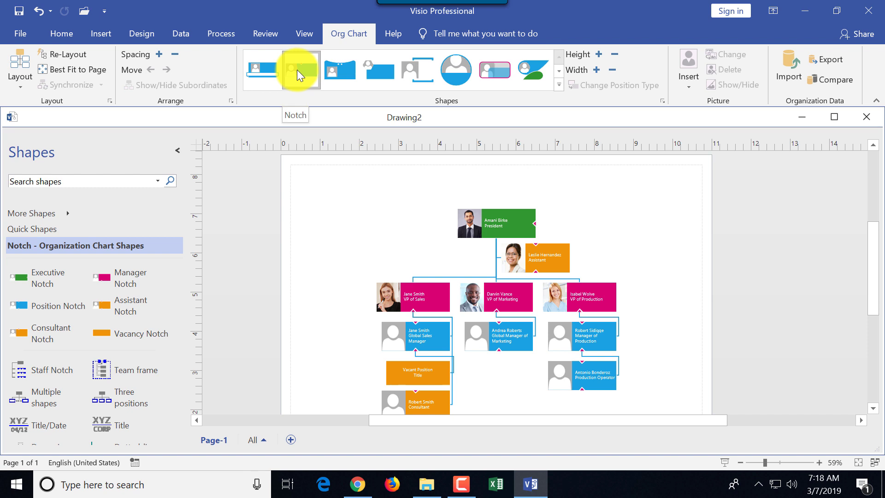
Step: Keep the Notch shape style and apply the horizontal layout that offsets the top position to the right
{"action": "left_click", "coordinate": [334, 72]}
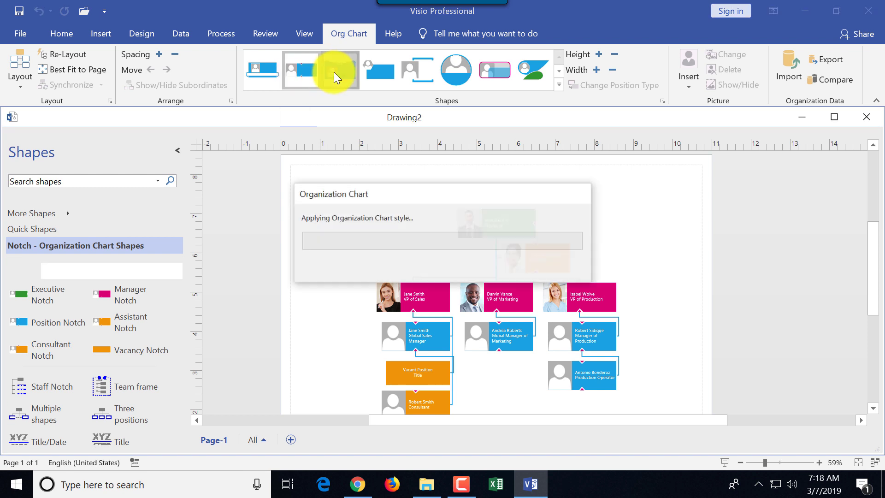
{"action": "left_click", "coordinate": [297, 75]}
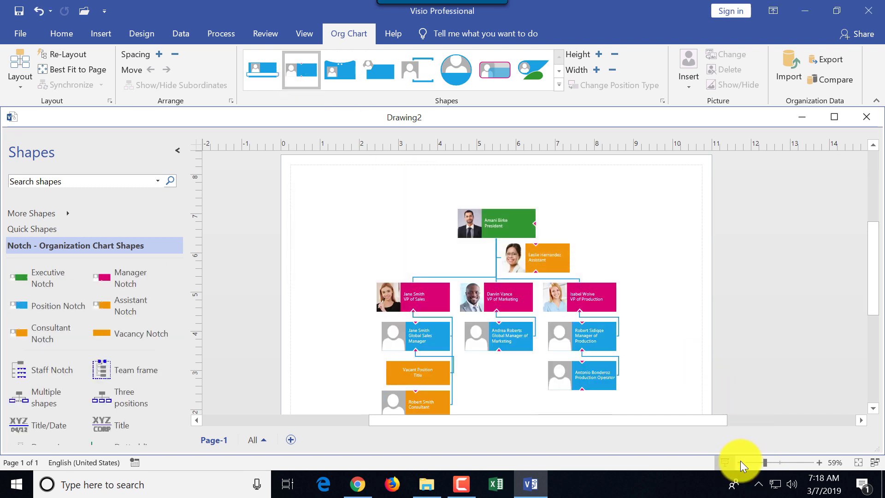
{"action": "left_click", "coordinate": [21, 88]}
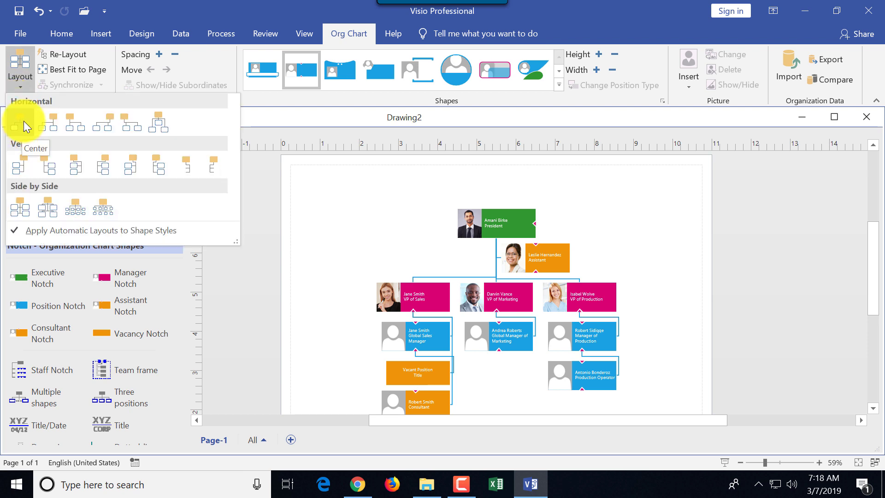
{"action": "left_click", "coordinate": [49, 122]}
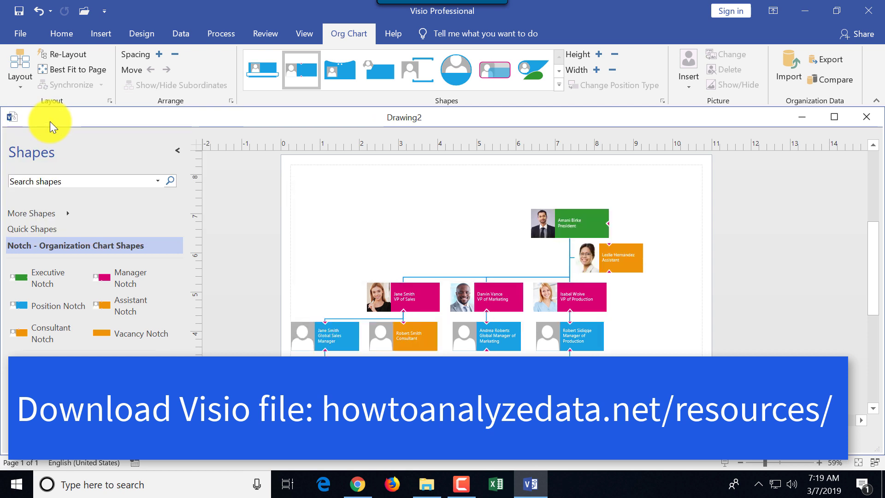
Step: Best-fit the org chart to the page and move the whole chart about 1 inch down and slightly to the right
{"action": "left_click", "coordinate": [21, 90]}
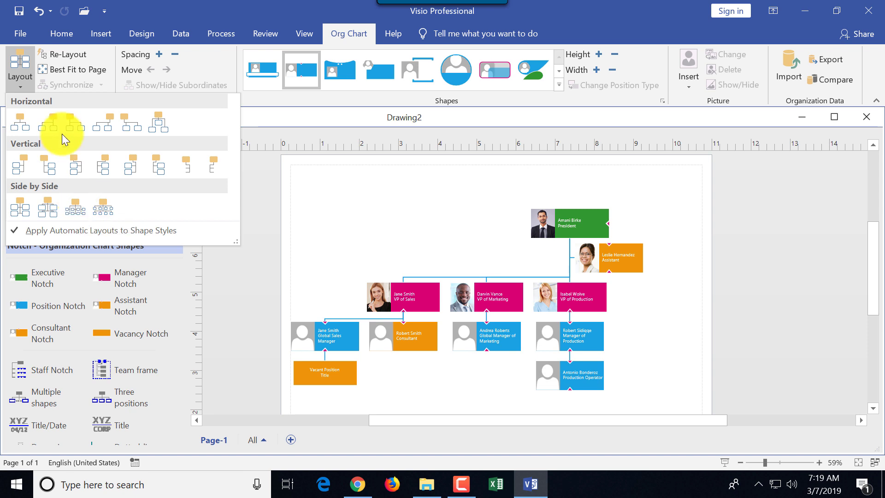
{"action": "left_click", "coordinate": [82, 71]}
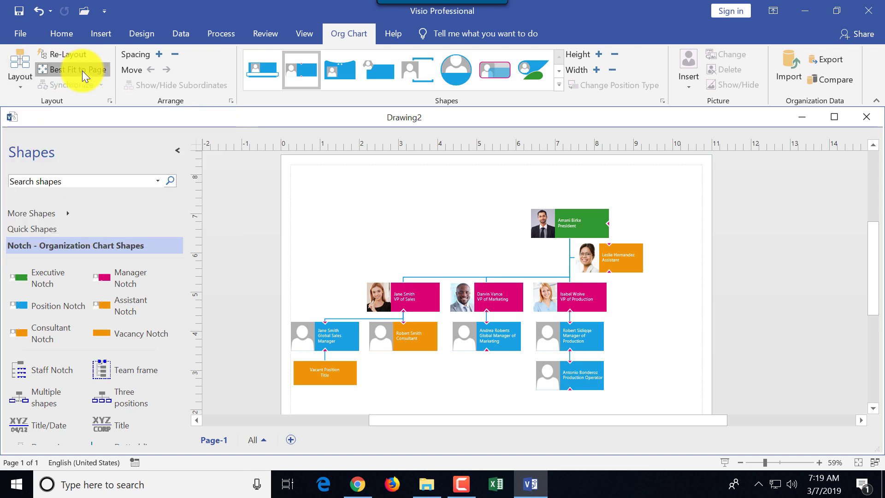
{"action": "left_click", "coordinate": [82, 70]}
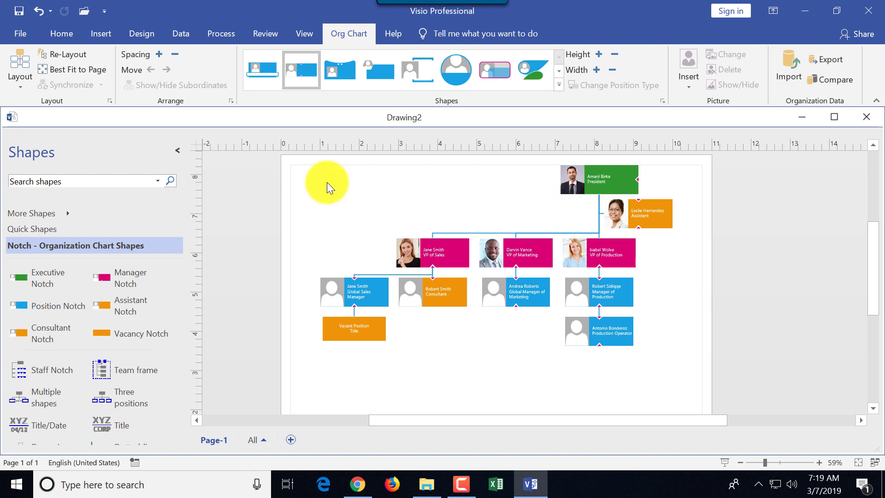
{"action": "left_click_drag", "start_coordinate": [299, 157], "coordinate": [738, 387]}
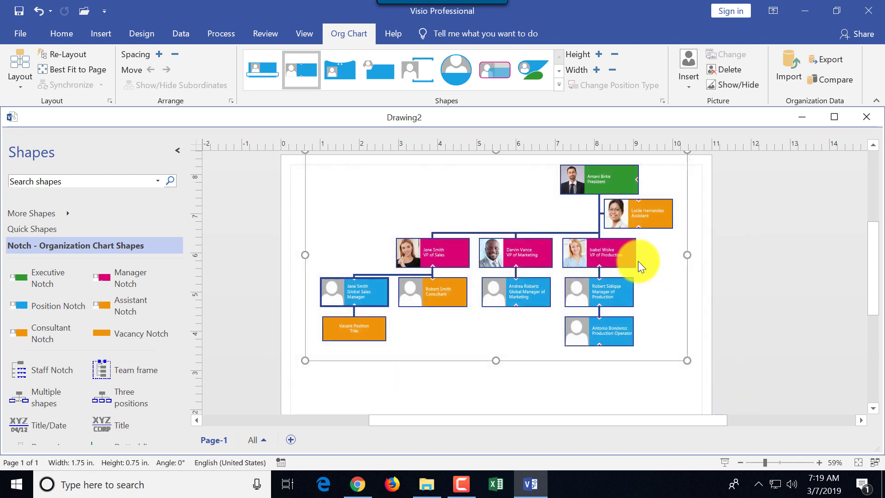
{"action": "left_click_drag", "start_coordinate": [607, 255], "coordinate": [622, 298]}
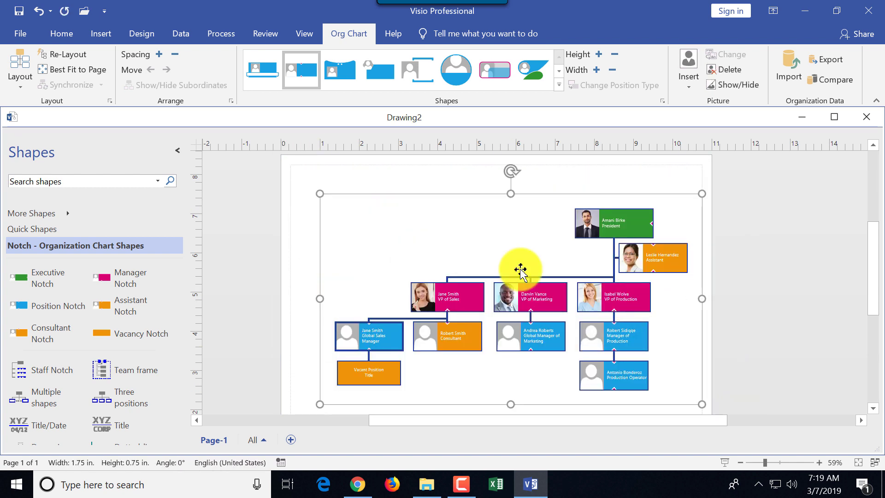
{"action": "left_click", "coordinate": [293, 205]}
Step: Try increasing and decreasing the spacing between shapes, for the whole chart and with the production branch selected
{"action": "left_click", "coordinate": [162, 54]}
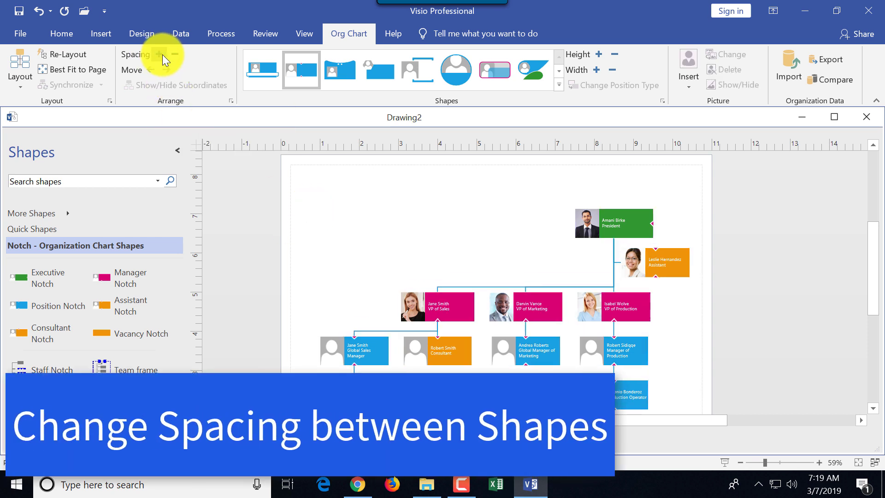
{"action": "left_click", "coordinate": [171, 54]}
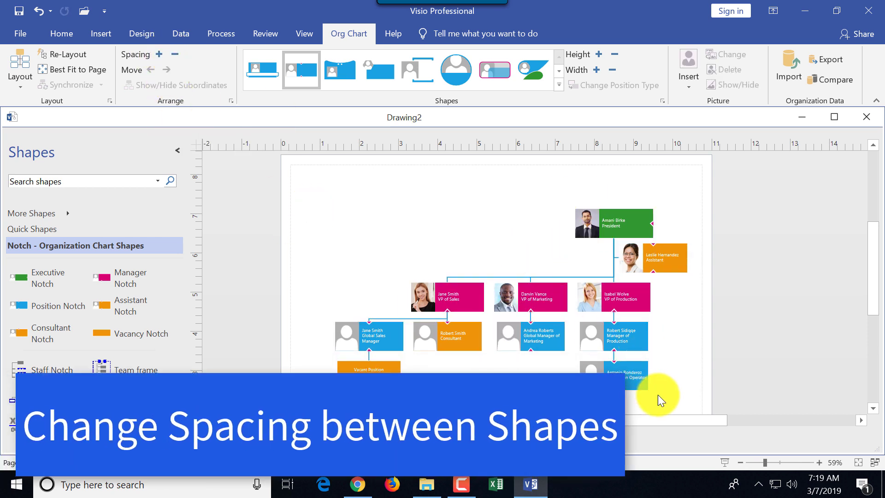
{"action": "left_click_drag", "start_coordinate": [658, 395], "coordinate": [573, 282]}
{"action": "left_click", "coordinate": [646, 308], "text": "shift"}
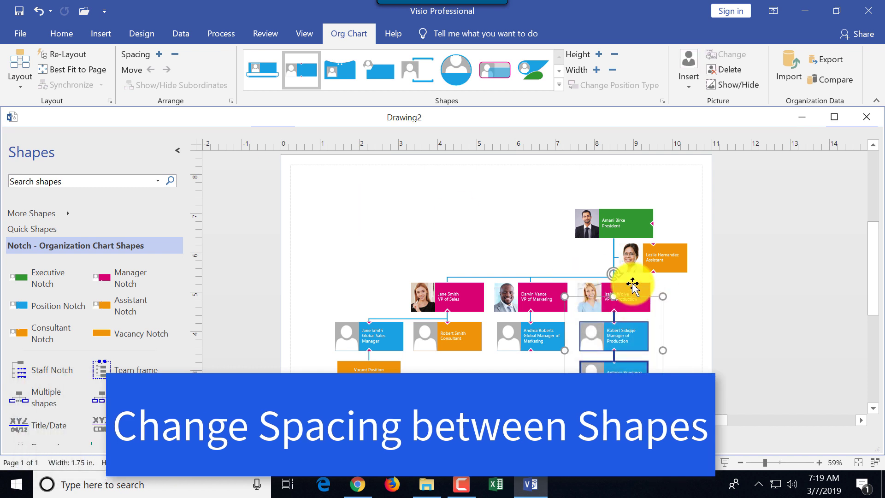
{"action": "left_click", "coordinate": [159, 55]}
{"action": "left_click", "coordinate": [176, 54]}
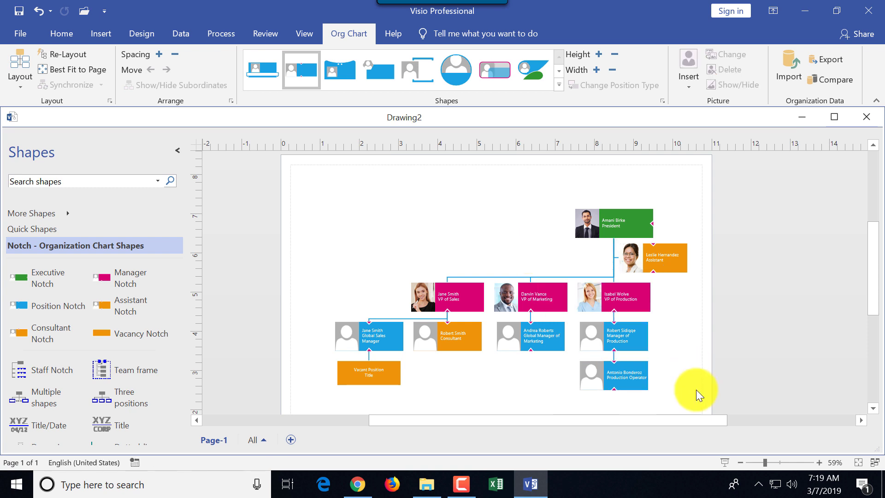
{"action": "left_click_drag", "start_coordinate": [676, 401], "coordinate": [570, 274]}
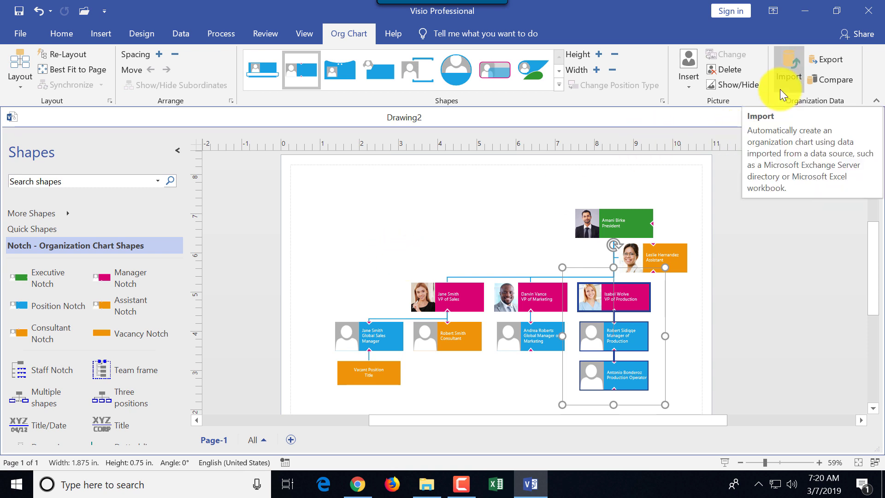
{"action": "left_click", "coordinate": [788, 70]}
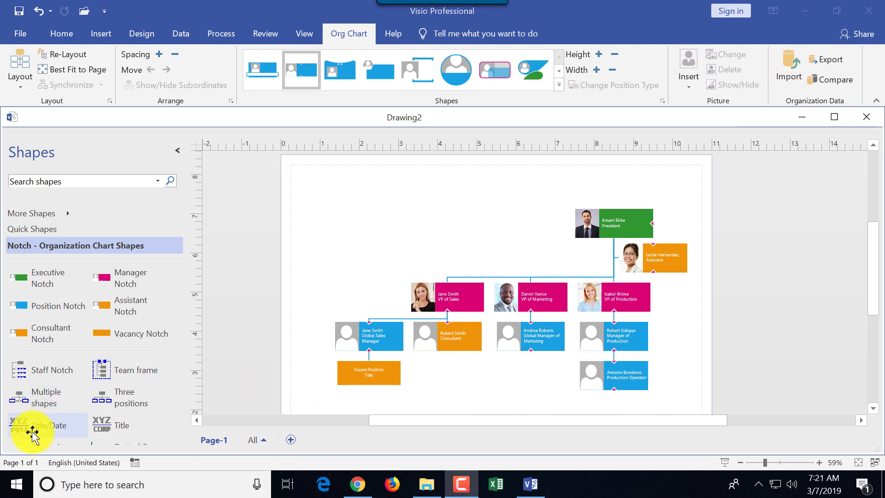
Step: Add a Title/Date shape in the page's upper-left corner and replace its text with "ABC Company"
{"action": "left_click_drag", "start_coordinate": [33, 436], "coordinate": [355, 192]}
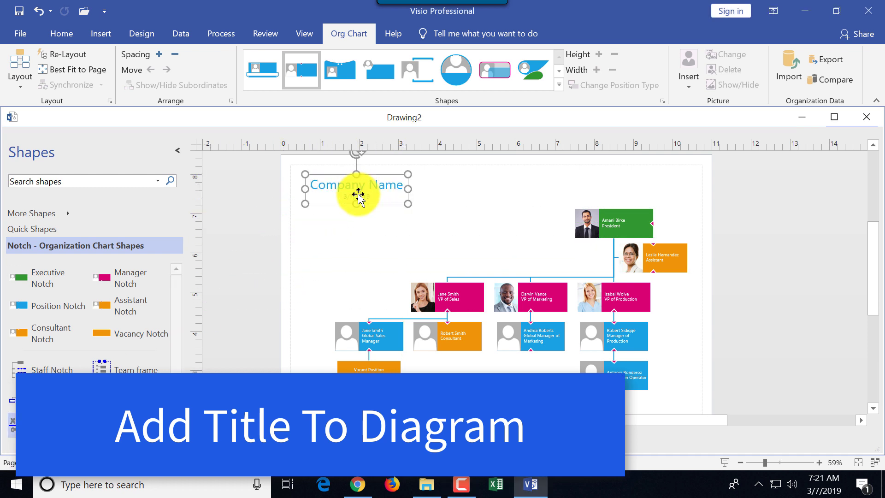
{"action": "double_click", "coordinate": [339, 188]}
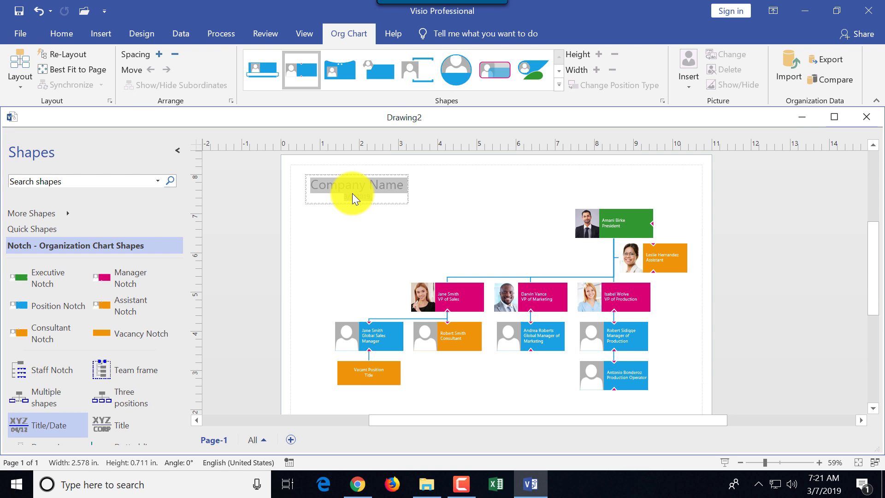
{"action": "type", "text": "ABC Company"}
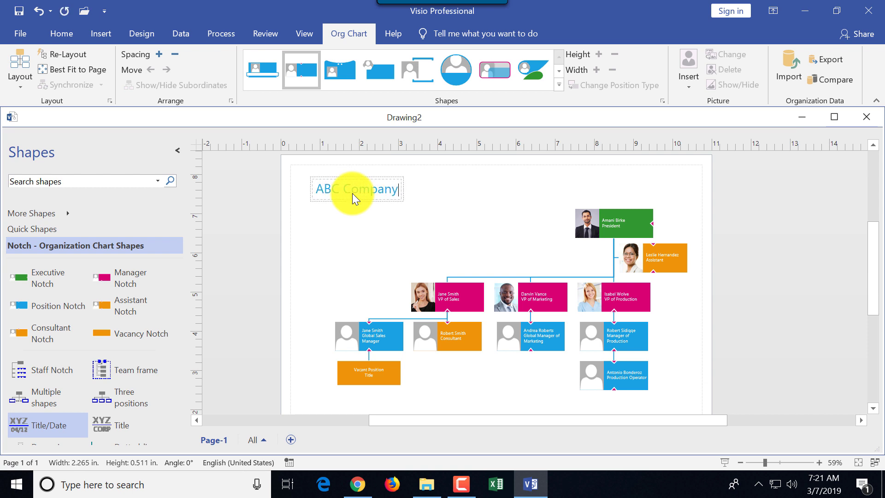
{"action": "left_click", "coordinate": [382, 231]}
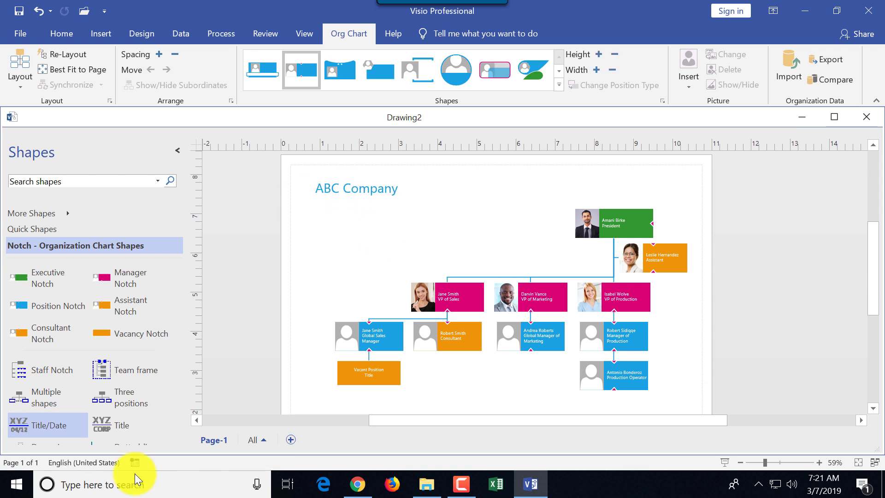
{"action": "left_click_drag", "start_coordinate": [71, 421], "coordinate": [370, 199]}
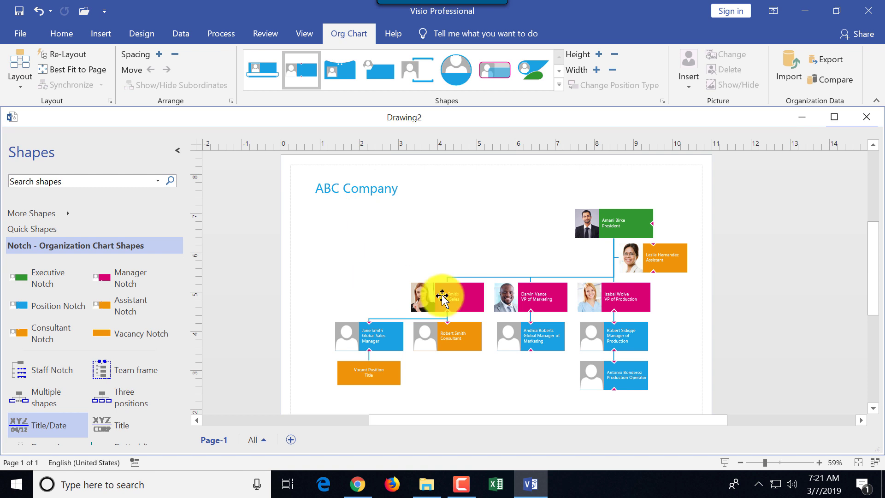
Step: Connect the VP of Sales to the Global Manager of Marketing with a dotted-line report
{"action": "scroll", "coordinate": [415, 299], "scroll_direction": "down", "scroll_amount": 2}
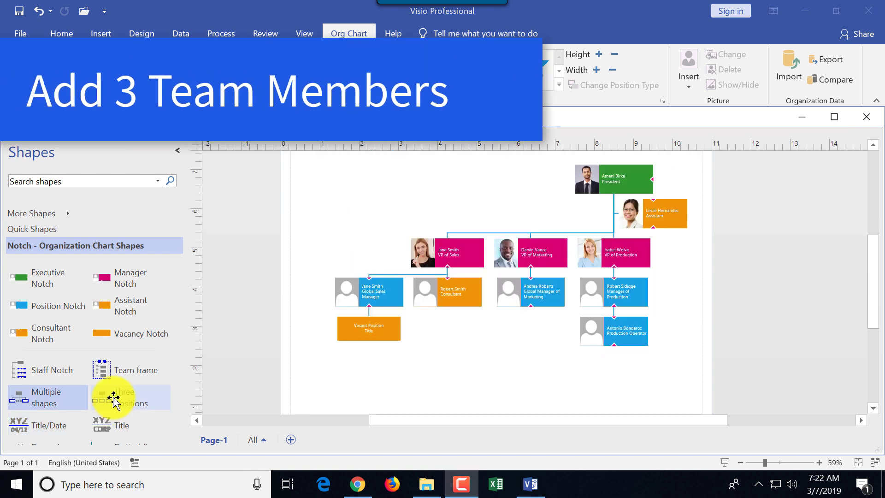
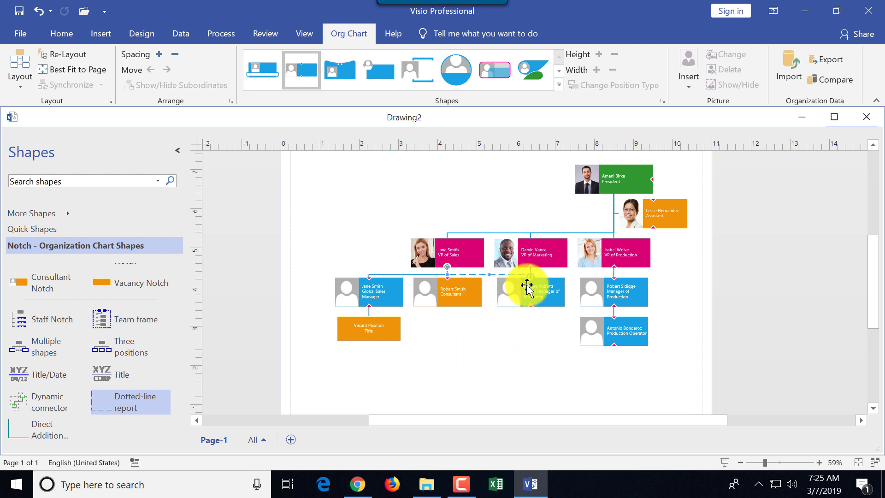
{"action": "left_click", "coordinate": [491, 351]}
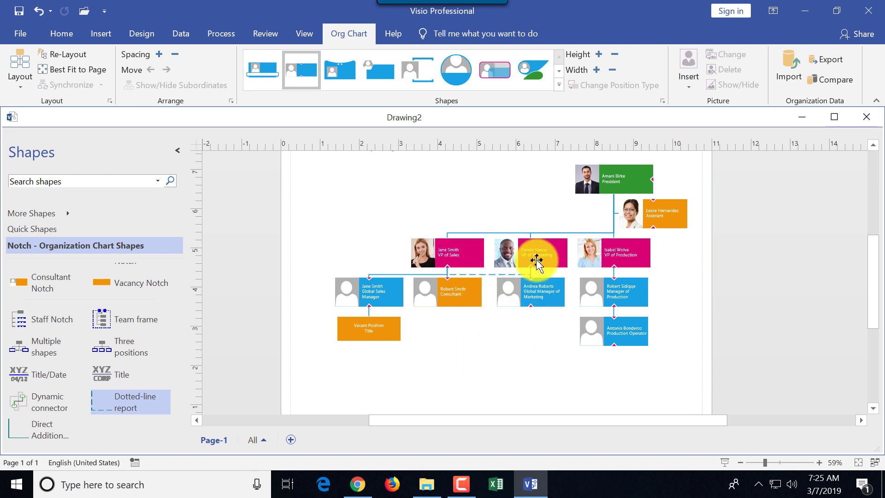
Step: Apply the Modern theme with dark slate and purple shapes to the org chart
{"action": "left_click", "coordinate": [779, 462]}
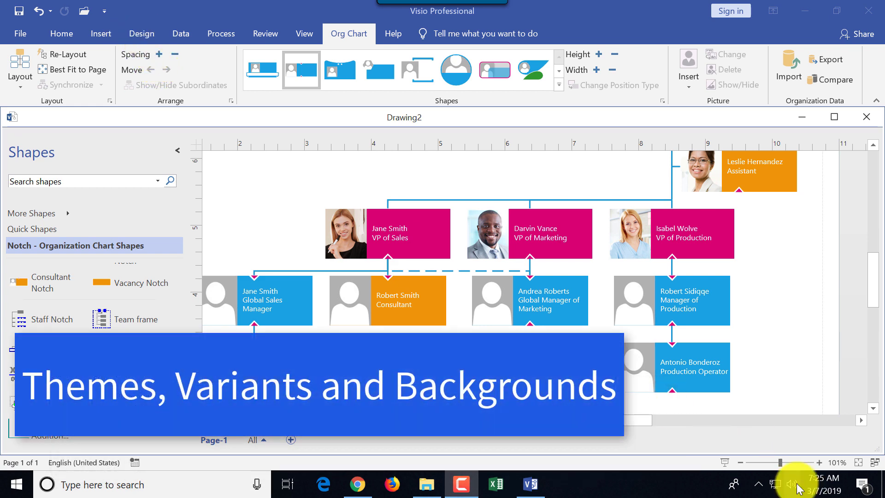
{"action": "left_click", "coordinate": [739, 462]}
{"action": "left_click", "coordinate": [739, 462]}
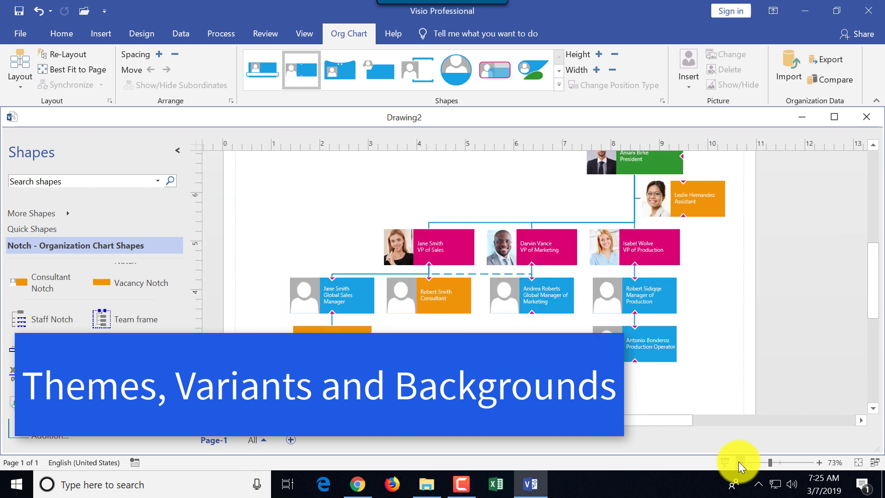
{"action": "left_click", "coordinate": [739, 463]}
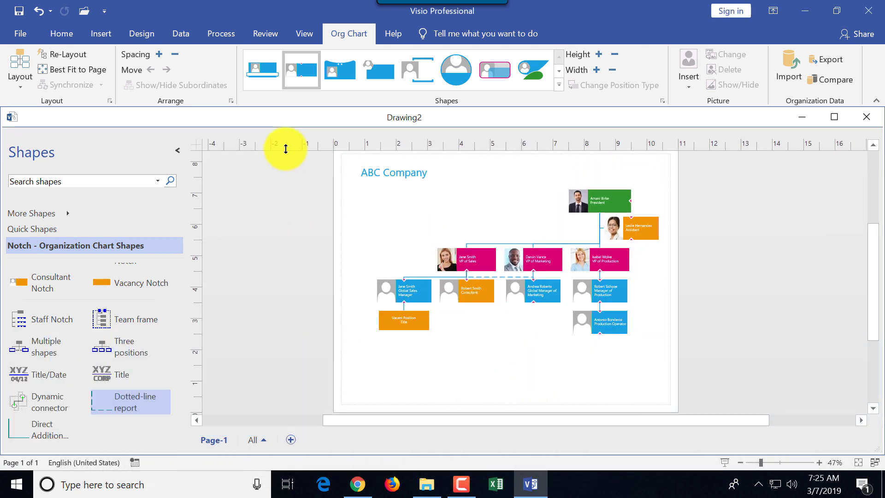
{"action": "left_click", "coordinate": [137, 35]}
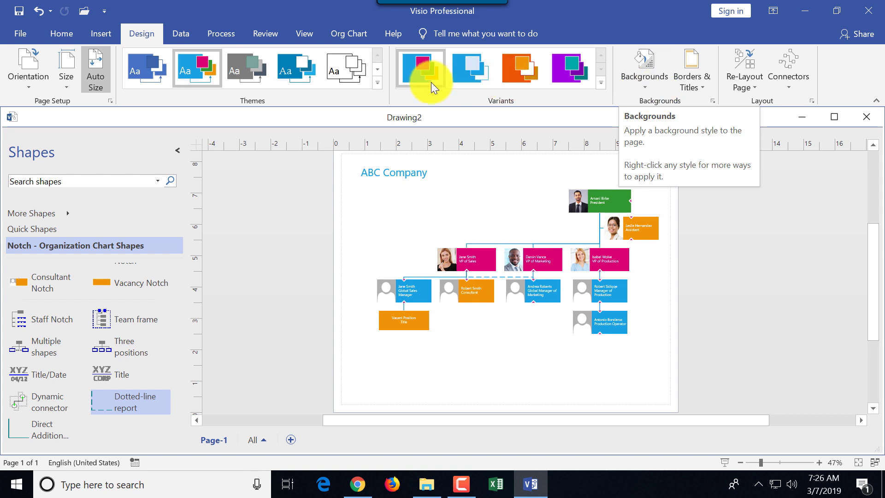
{"action": "left_click", "coordinate": [377, 82]}
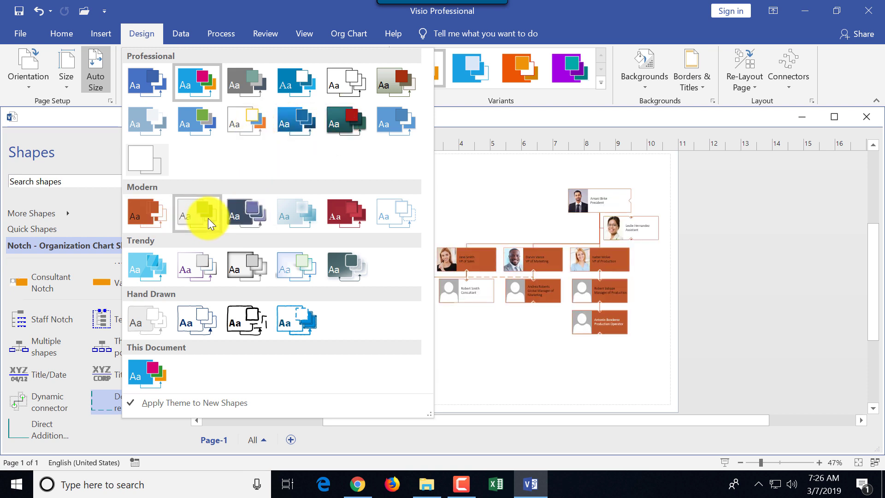
{"action": "left_click", "coordinate": [234, 218]}
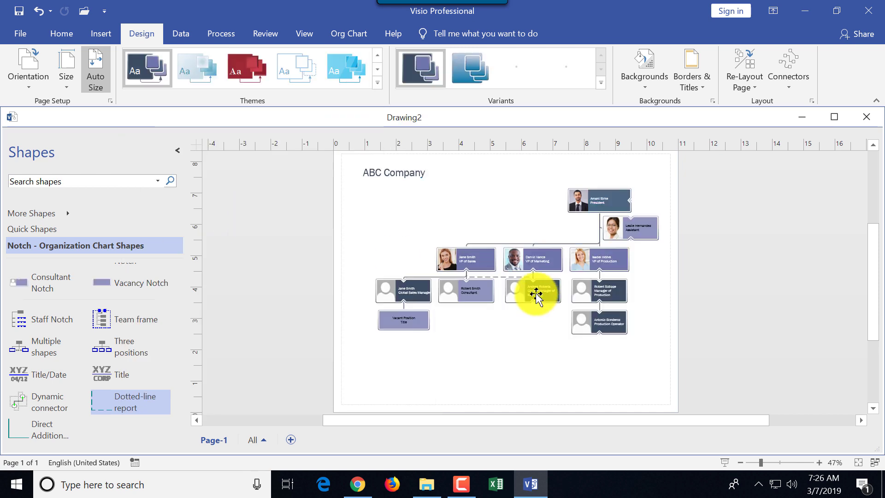
Step: Try the theme's colour variants on the org chart and apply the green and orange one
{"action": "left_click", "coordinate": [820, 462]}
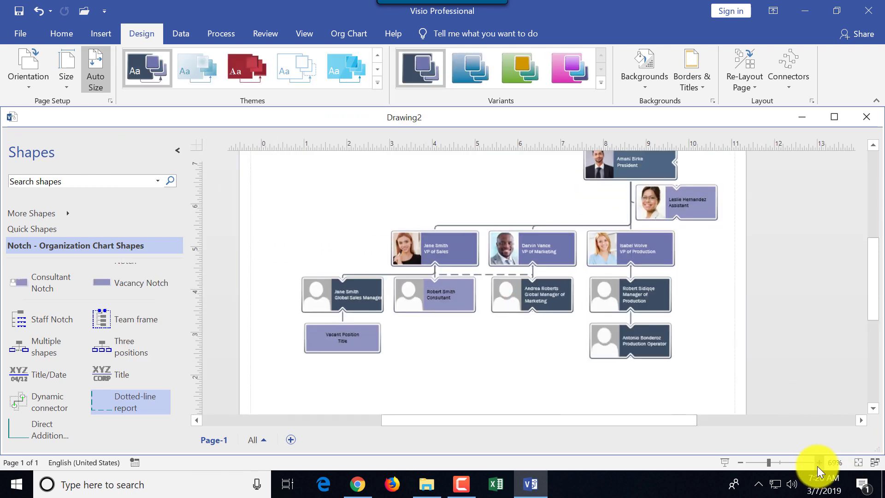
{"action": "left_click", "coordinate": [820, 463]}
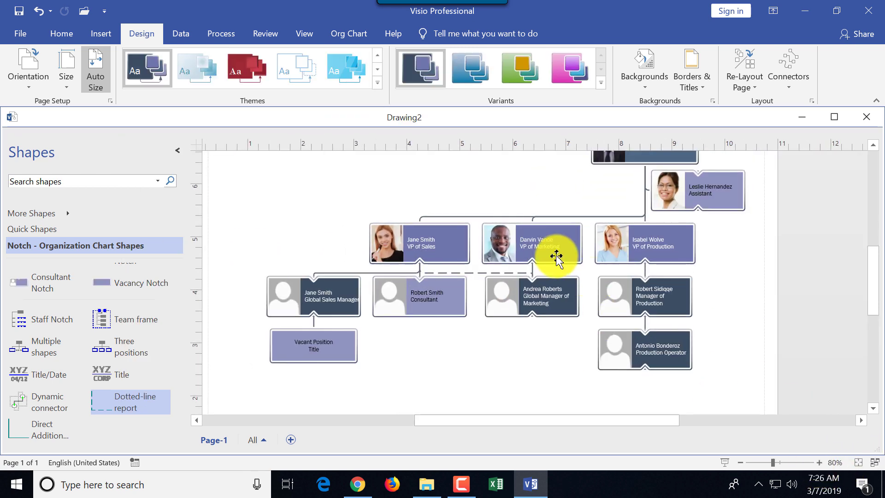
{"action": "left_click", "coordinate": [484, 69]}
{"action": "left_click", "coordinate": [522, 70]}
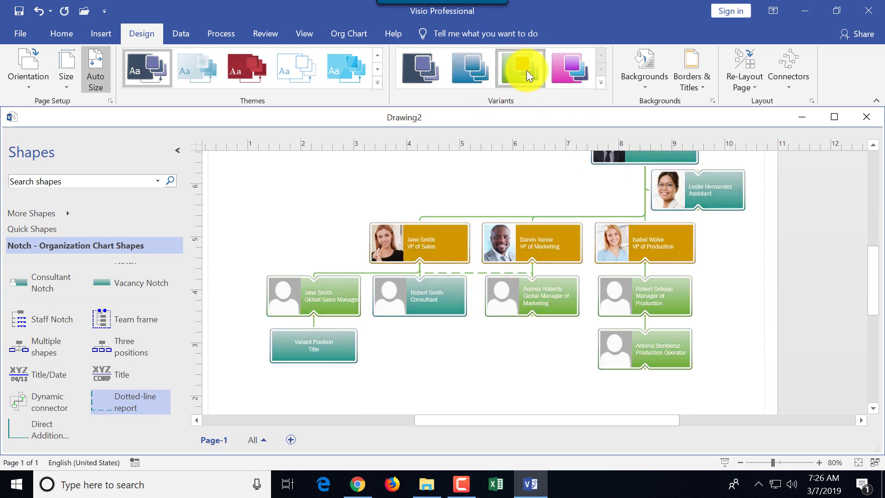
{"action": "left_click", "coordinate": [572, 70]}
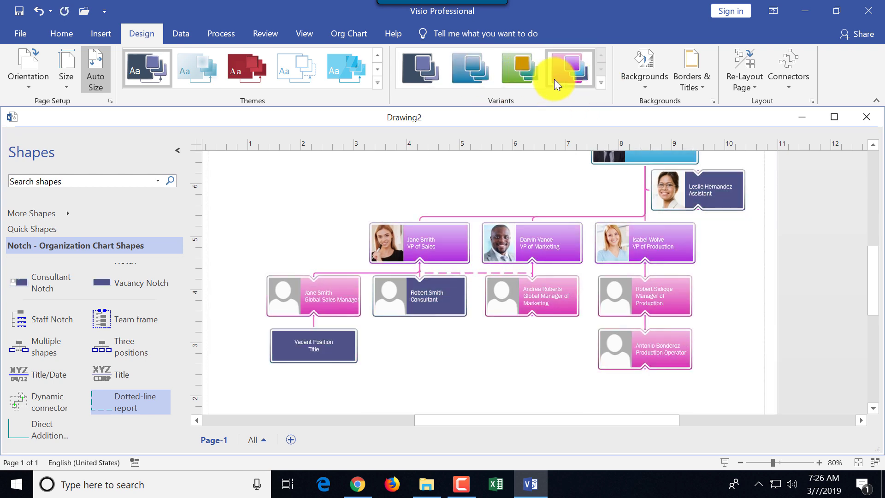
Step: Apply the Slice connector style to the org chart's connecting lines
{"action": "left_click", "coordinate": [601, 82]}
{"action": "mouse_move", "coordinate": [497, 152]}
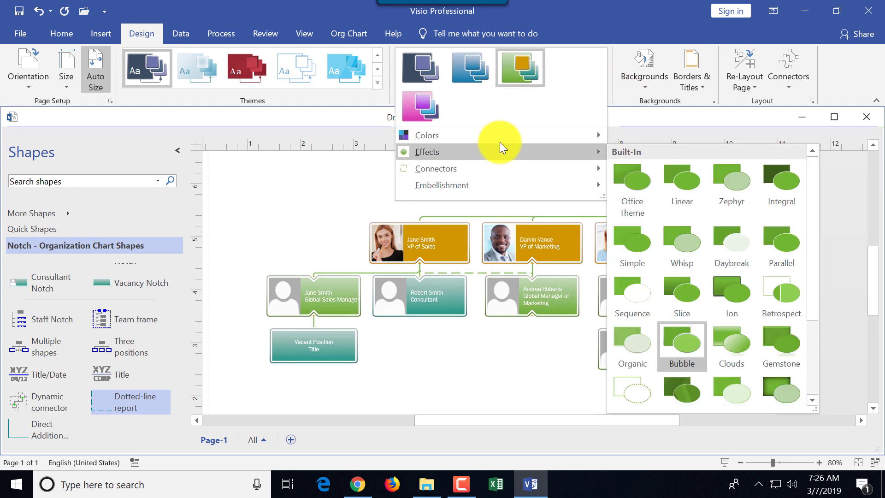
{"action": "mouse_move", "coordinate": [499, 167]}
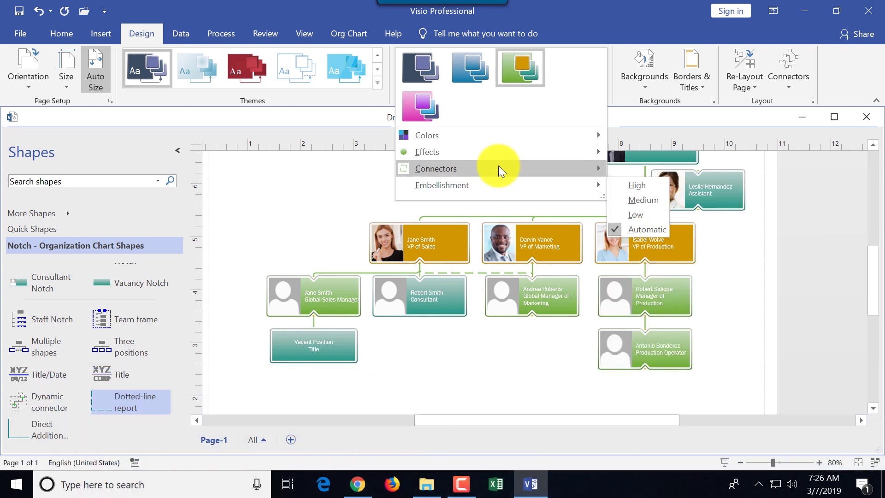
{"action": "mouse_move", "coordinate": [531, 153]}
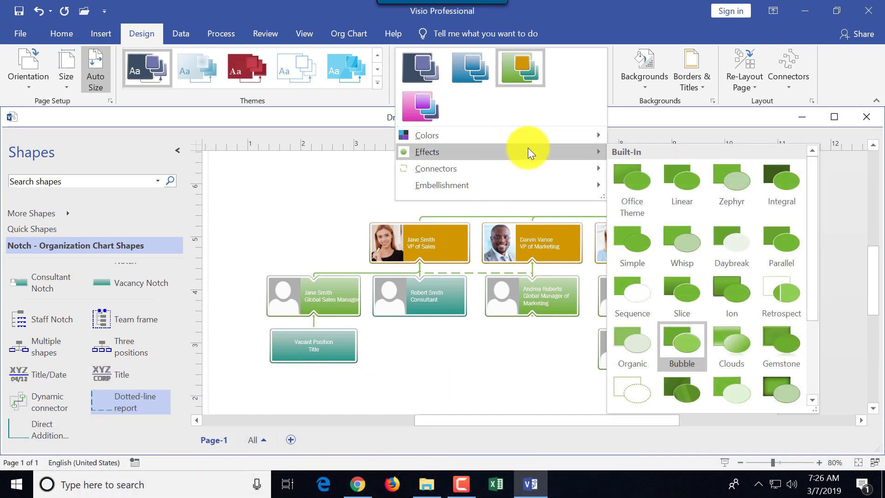
{"action": "mouse_move", "coordinate": [543, 171]}
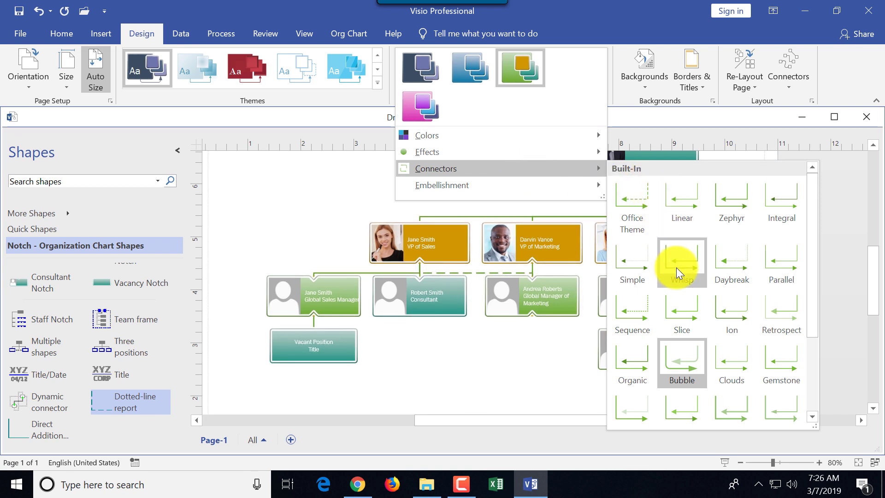
{"action": "left_click", "coordinate": [682, 306]}
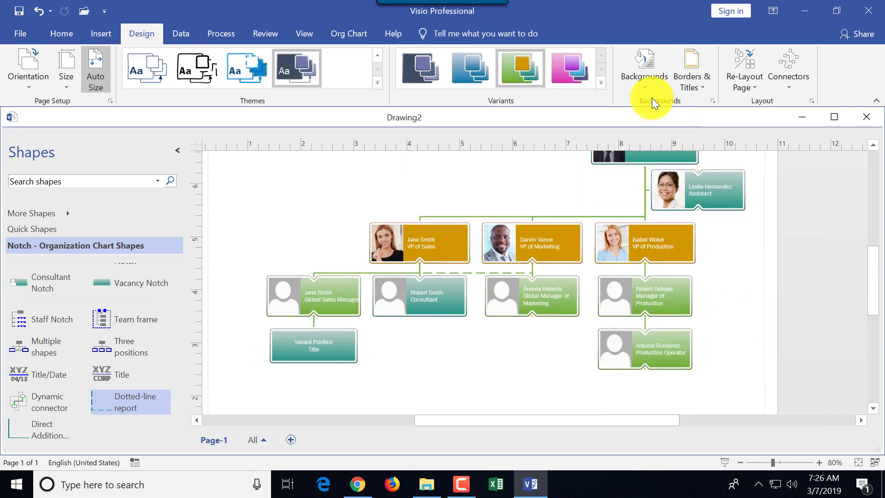
Step: Add the green world map background to the org chart page
{"action": "left_click", "coordinate": [644, 87]}
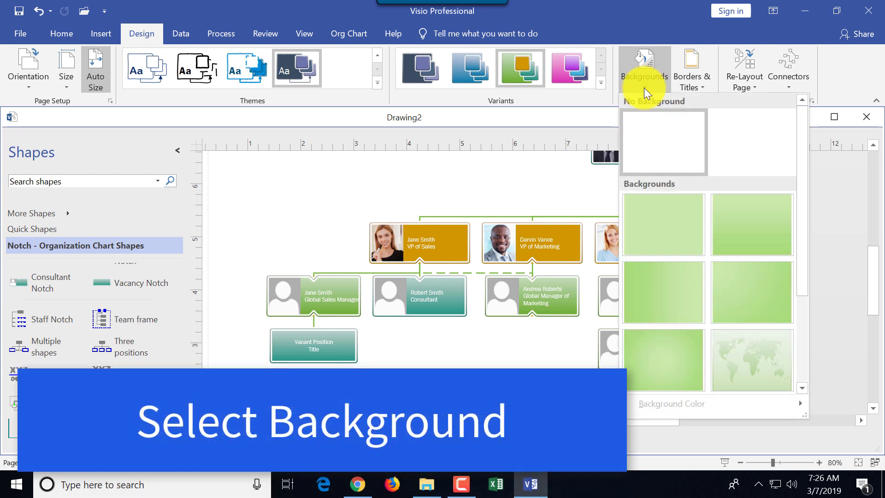
{"action": "scroll", "coordinate": [803, 259], "scroll_direction": "down", "scroll_amount": 3}
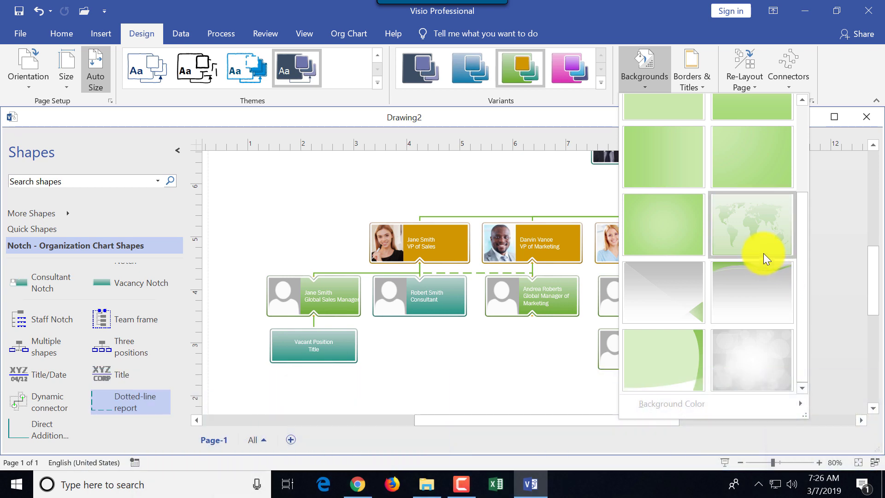
{"action": "left_click", "coordinate": [759, 235]}
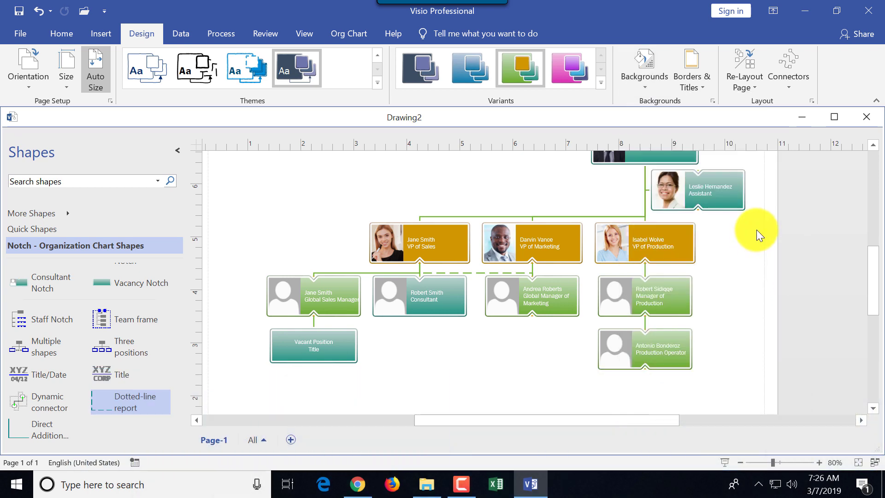
{"action": "mouse_move", "coordinate": [875, 267]}
{"action": "left_mouse_down"}
{"action": "mouse_move", "coordinate": [875, 242]}
{"action": "mouse_move", "coordinate": [876, 256]}
{"action": "left_mouse_up"}
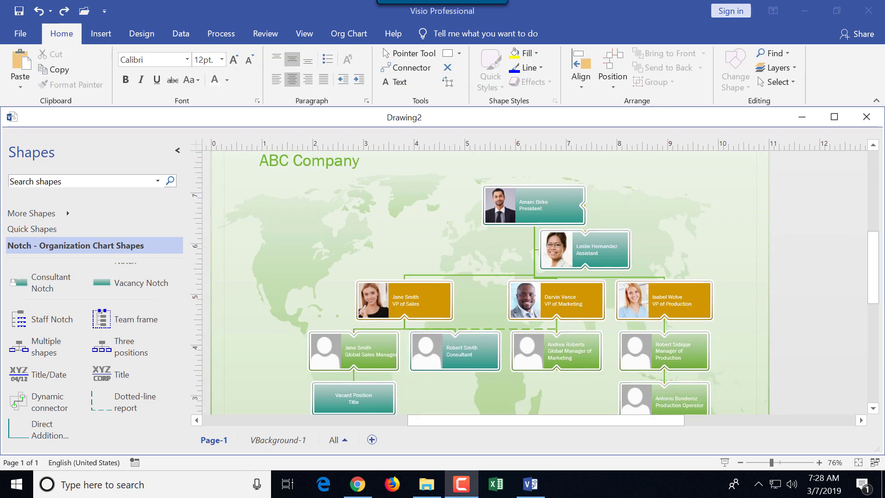
Step: Select all org chart shapes, increase their text size to 10 pt, and reduce it by one increment
{"action": "left_click", "coordinate": [256, 178]}
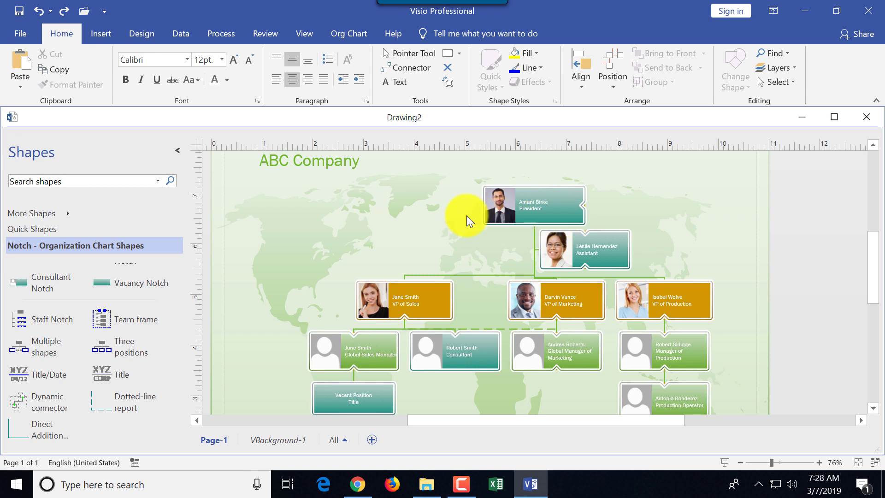
{"action": "left_click_drag", "start_coordinate": [254, 178], "coordinate": [750, 396]}
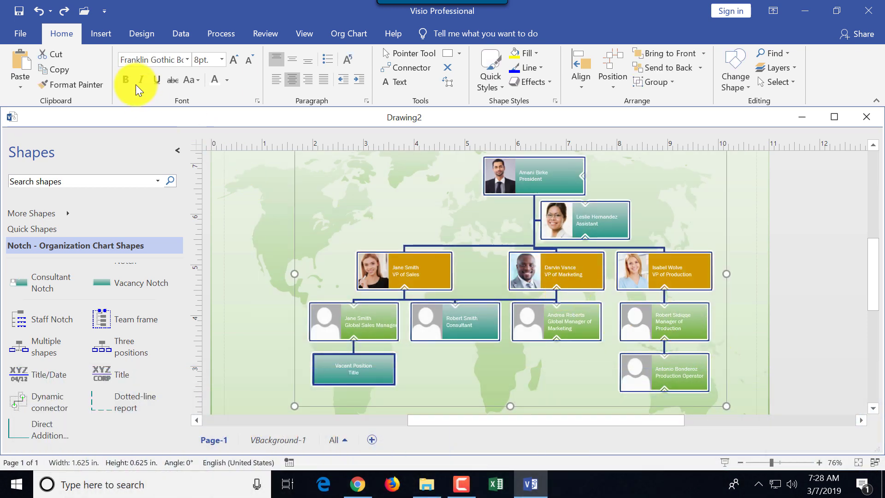
{"action": "left_click", "coordinate": [233, 60]}
{"action": "left_click", "coordinate": [234, 60]}
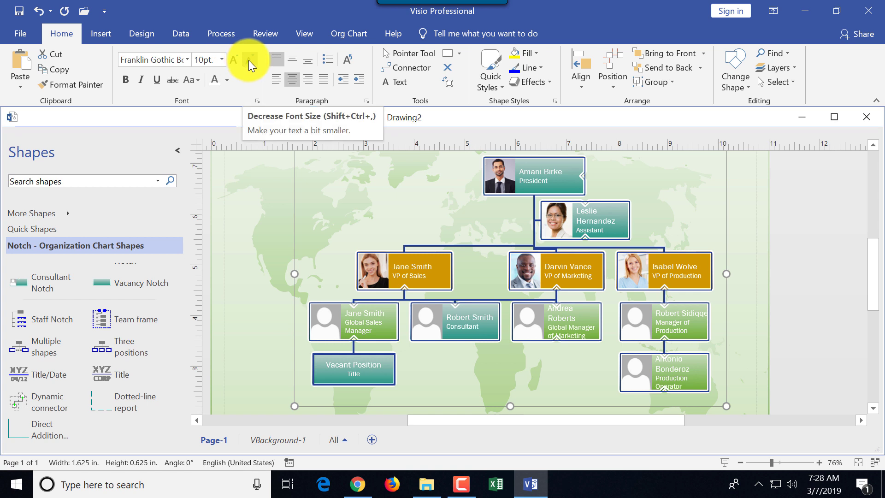
{"action": "left_click", "coordinate": [249, 60]}
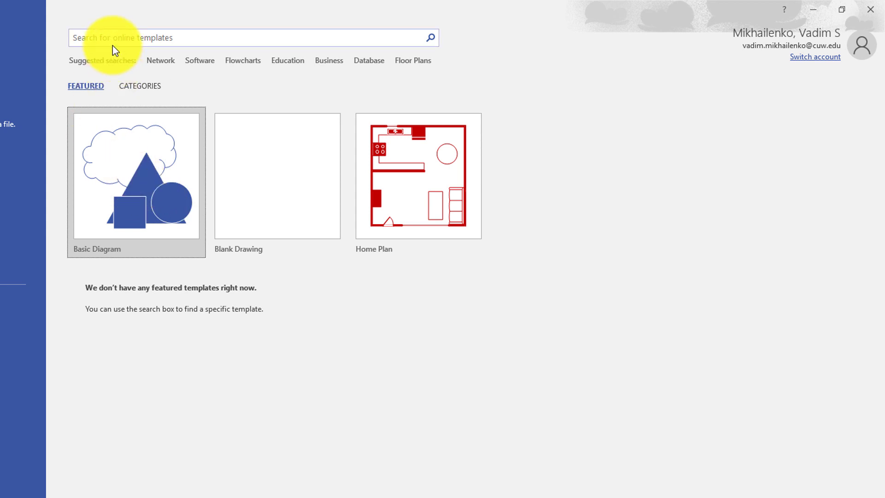
Step: Create a drawing from the Home Plan template in US Units and look through its wall and structure shapes
{"action": "left_click", "coordinate": [411, 189]}
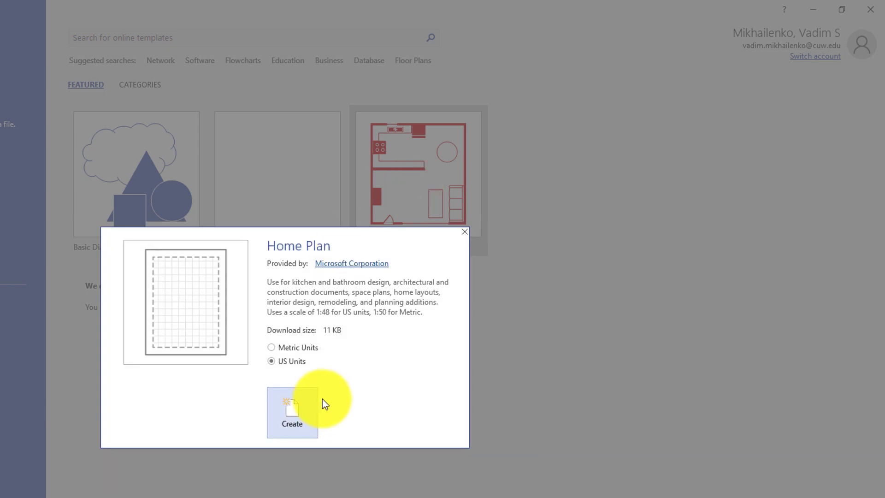
{"action": "left_click", "coordinate": [300, 411]}
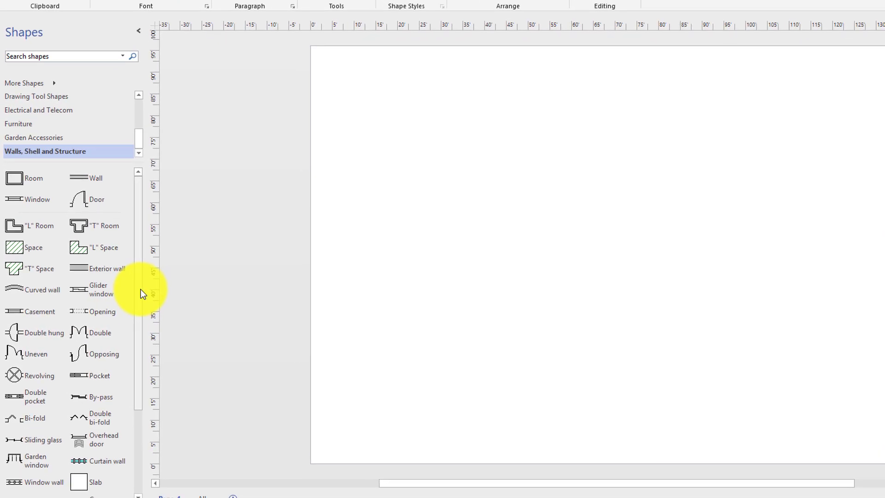
{"action": "mouse_move", "coordinate": [140, 290]}
{"action": "left_mouse_down"}
{"action": "mouse_move", "coordinate": [138, 408]}
{"action": "mouse_move", "coordinate": [145, 306]}
{"action": "left_mouse_up"}
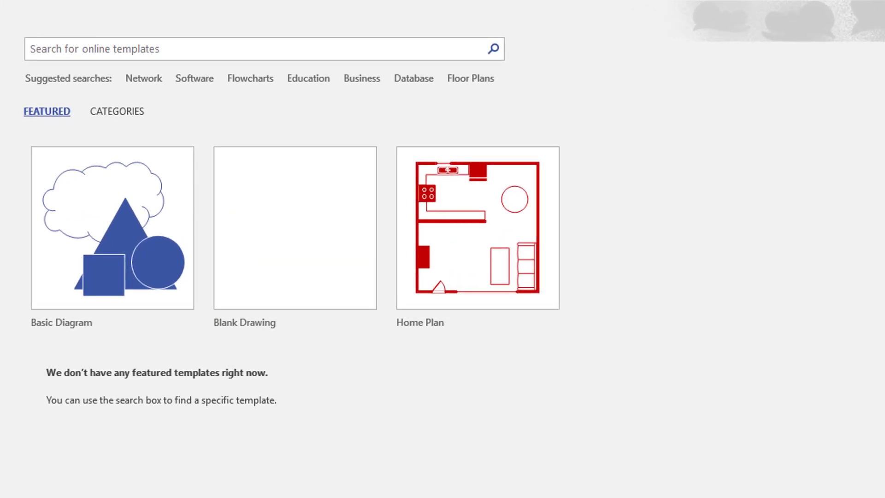
Step: Search the online templates for "floor plan" and create a drawing from the Floor Plan template
{"action": "left_click", "coordinate": [46, 51]}
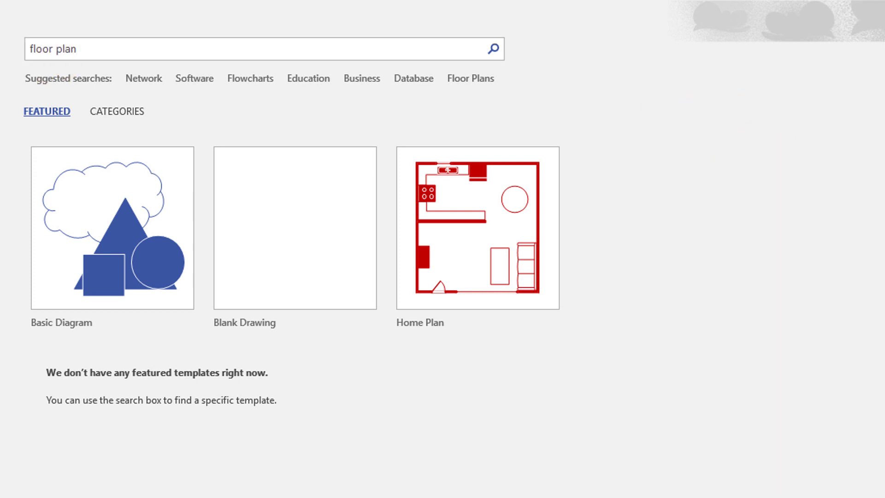
{"action": "left_click", "coordinate": [95, 50]}
{"action": "left_click", "coordinate": [96, 49]}
{"action": "key", "text": "Return"}
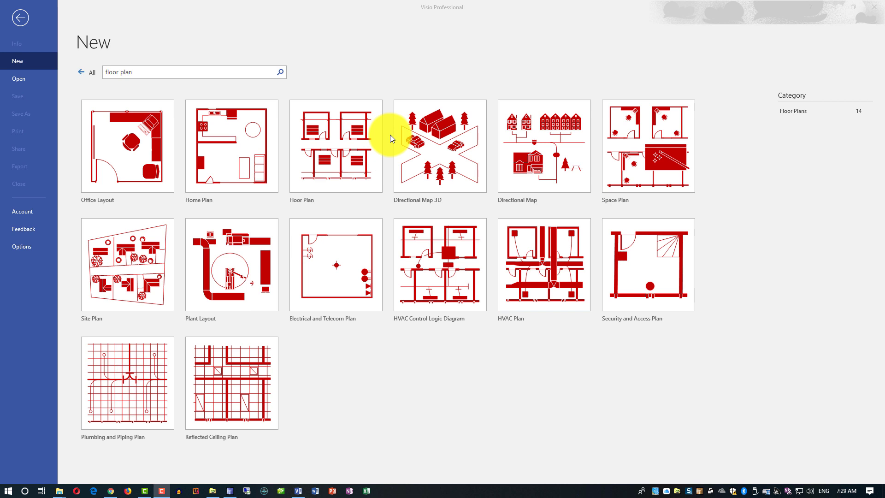
{"action": "left_click", "coordinate": [338, 163]}
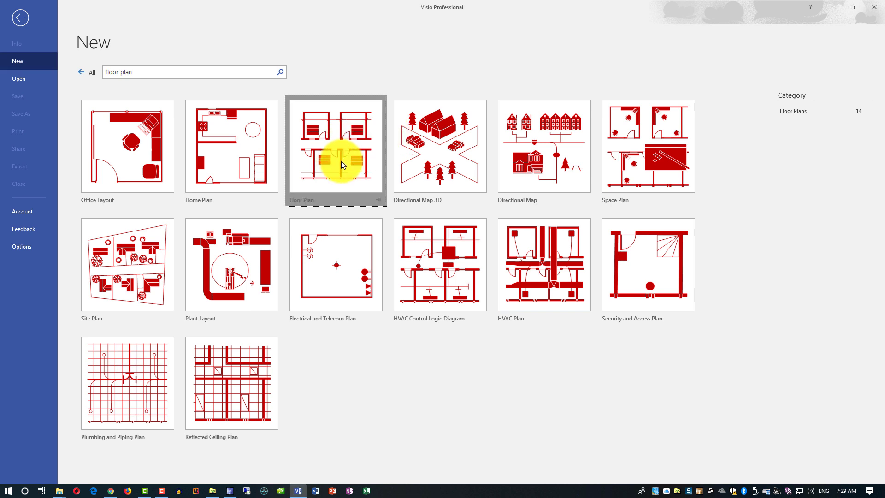
{"action": "double_click", "coordinate": [341, 162]}
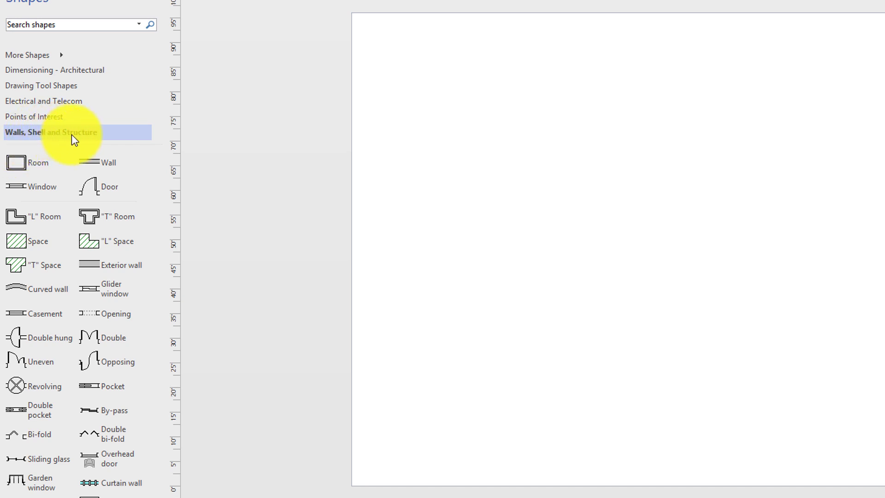
Step: Examine the Points of Interest, Electrical and Telecom, Drawing Tool Shapes and Dimensioning - Architectural stencils
{"action": "left_click", "coordinate": [49, 117]}
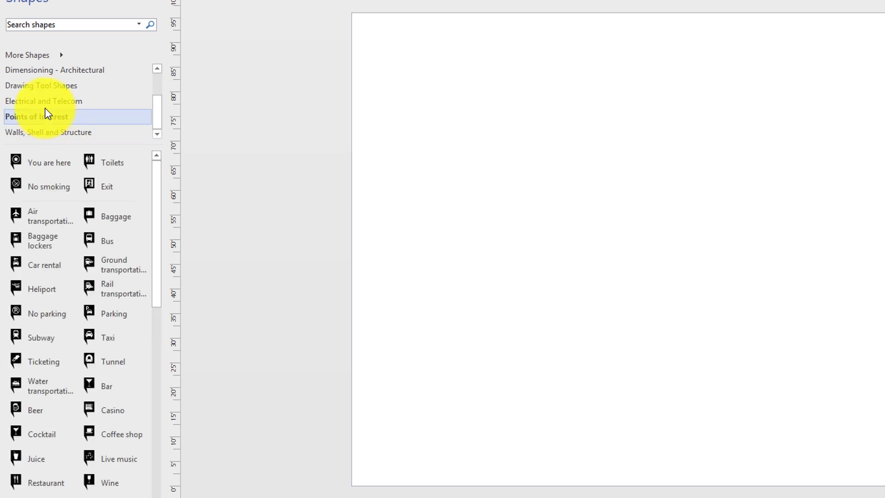
{"action": "left_click", "coordinate": [44, 102]}
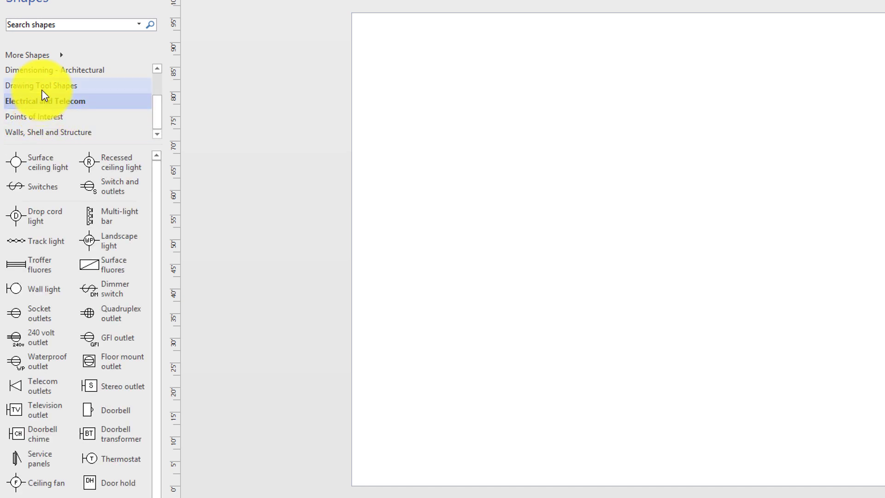
{"action": "left_click", "coordinate": [43, 87]}
{"action": "left_click", "coordinate": [40, 70]}
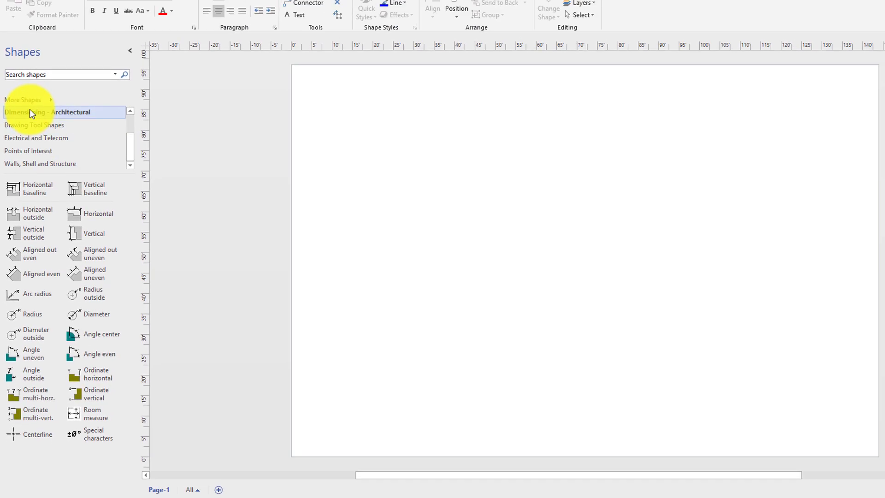
{"action": "left_click", "coordinate": [29, 100]}
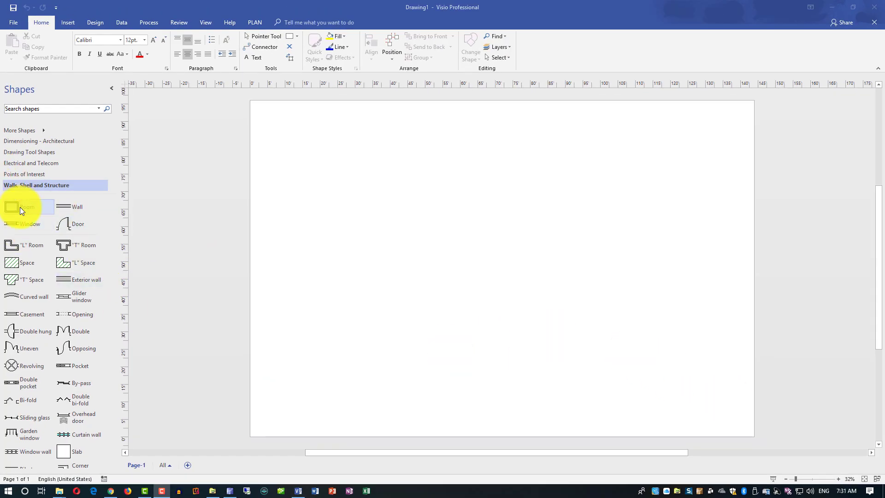
Step: Place a Room shape in the upper-left part of the page and enlarge it to about 26'-3" by 21'-0"
{"action": "left_click_drag", "start_coordinate": [20, 208], "coordinate": [375, 220]}
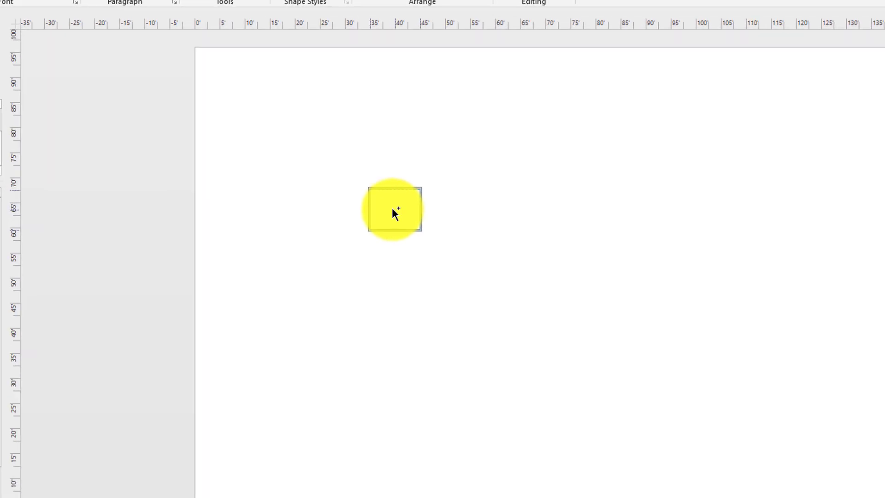
{"action": "left_click_drag", "start_coordinate": [428, 236], "coordinate": [524, 309]}
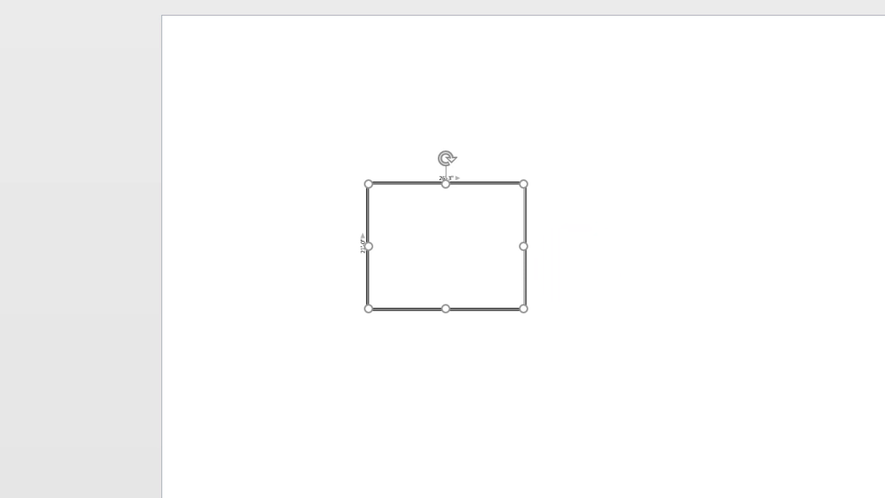
{"action": "scroll", "coordinate": [585, 300], "scroll_direction": "up", "scroll_amount": 3}
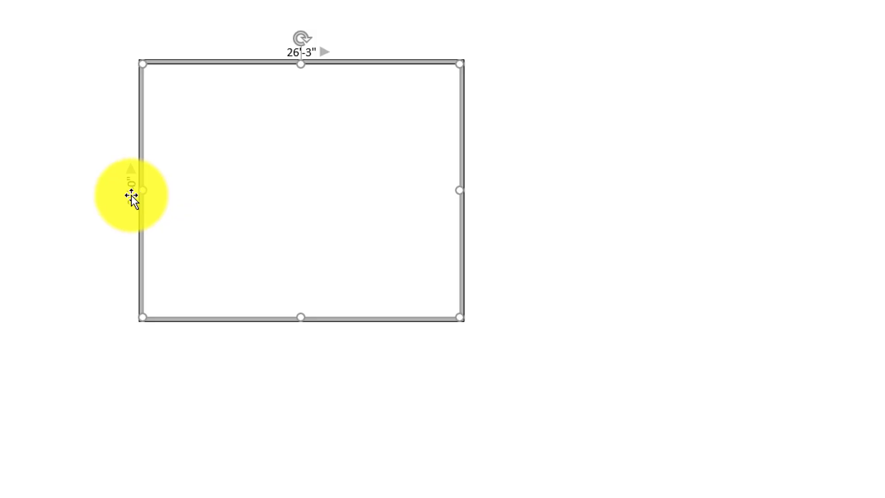
{"action": "left_click", "coordinate": [139, 202]}
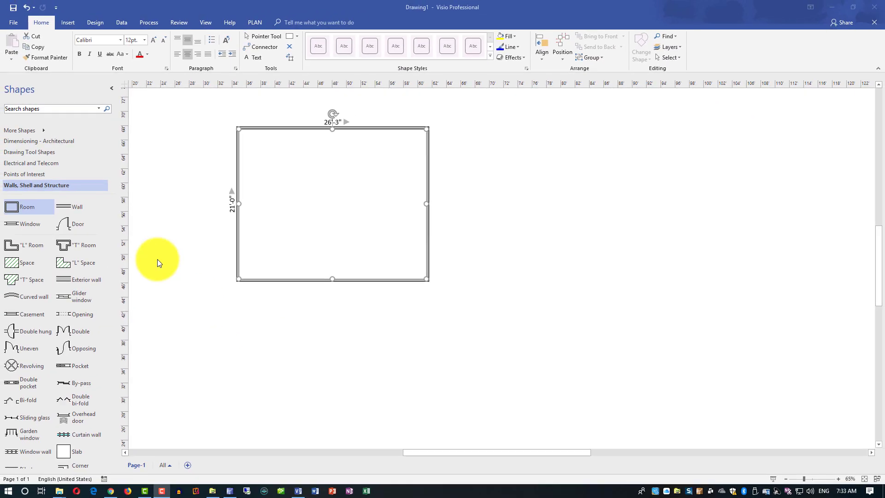
Step: Add a door to the room's right wall and widen it to about 3'-3"
{"action": "left_click", "coordinate": [66, 226]}
{"action": "left_click_drag", "start_coordinate": [157, 217], "coordinate": [423, 199]}
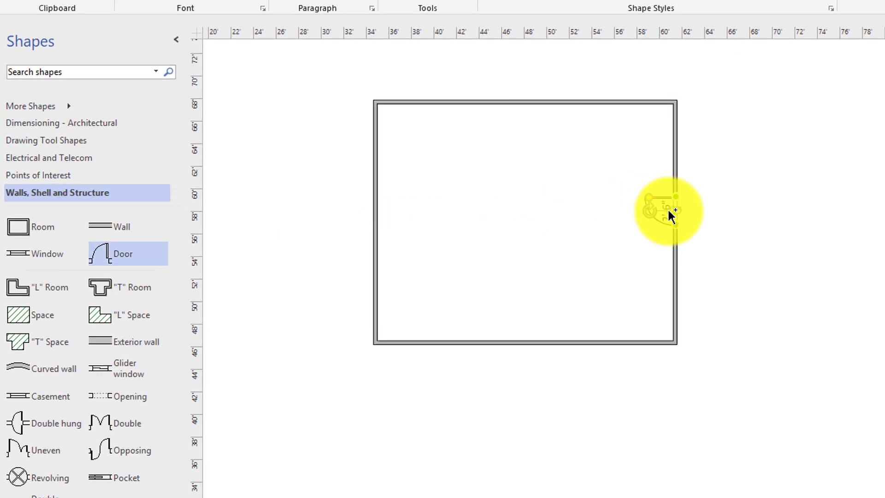
{"action": "left_click_drag", "start_coordinate": [671, 215], "coordinate": [671, 214]}
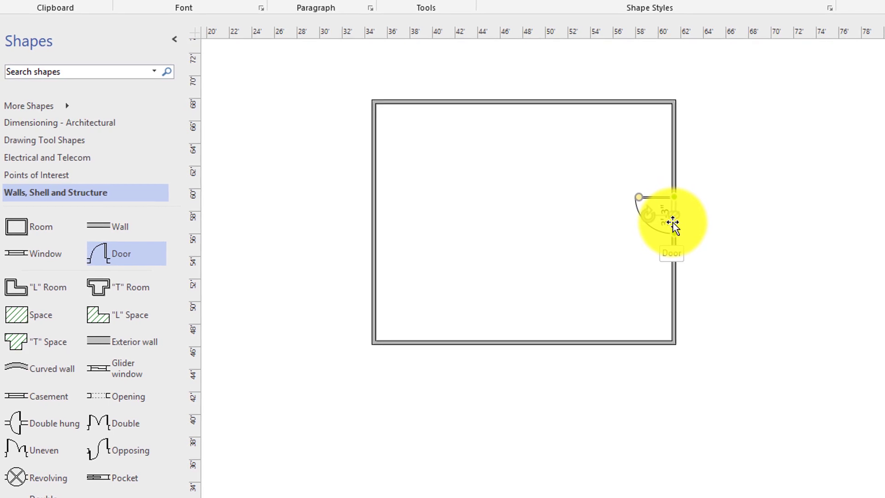
Step: Set the door's width to 3 ft. in its shape data properties
{"action": "right_click", "coordinate": [667, 224]}
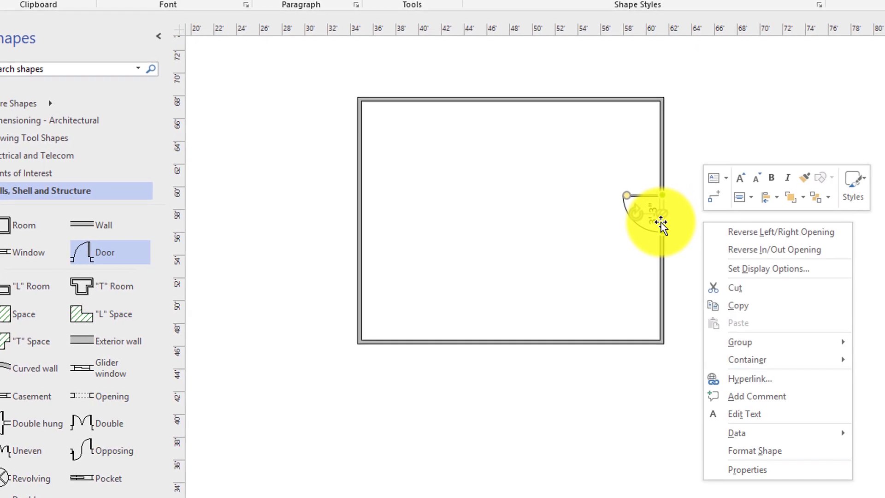
{"action": "left_click", "coordinate": [737, 468]}
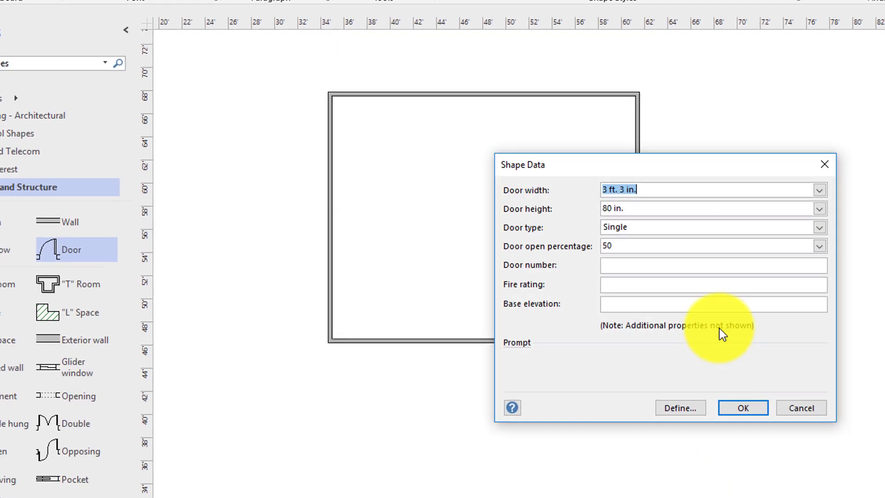
{"action": "type", "text": "3 ft. 3"}
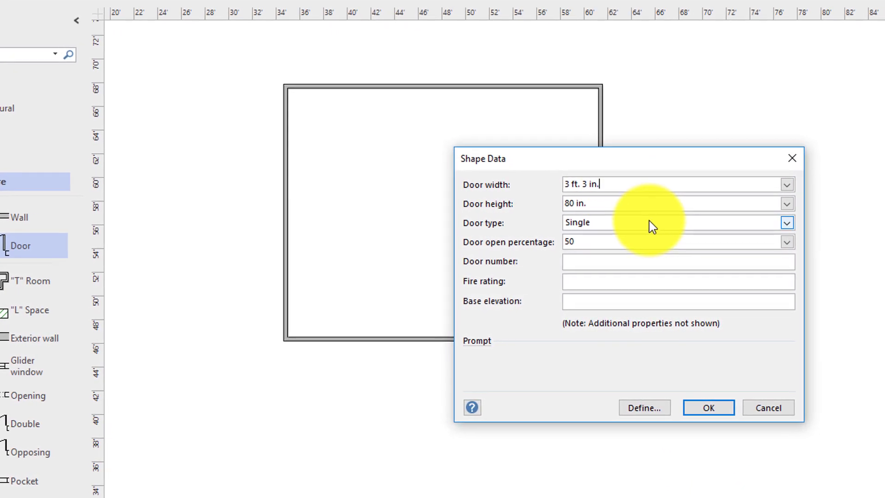
{"action": "key", "text": "BackSpace"}
{"action": "key", "text": "BackSpace"}
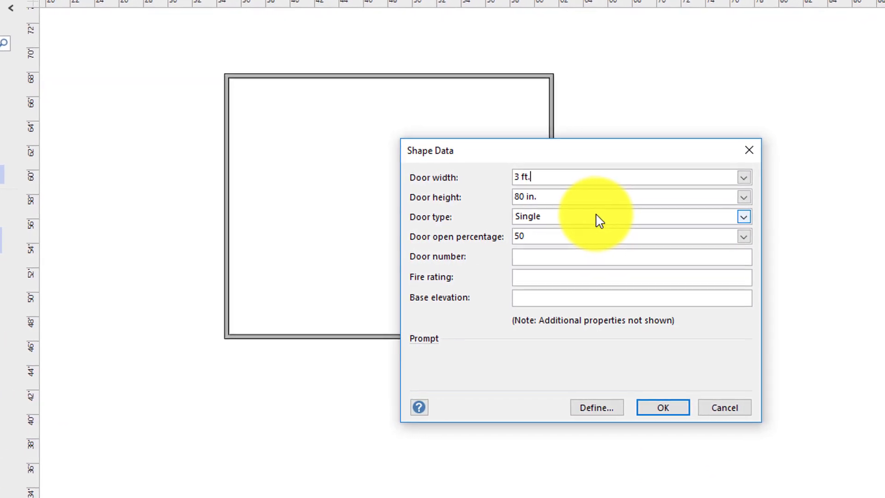
{"action": "key", "text": "Return"}
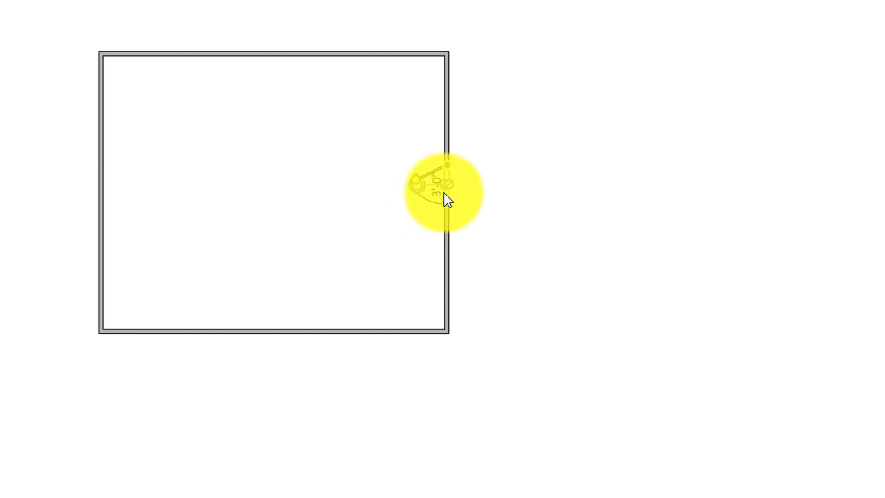
Step: Reverse the door's left/right opening, and reverse it back to its original side
{"action": "right_click", "coordinate": [446, 193]}
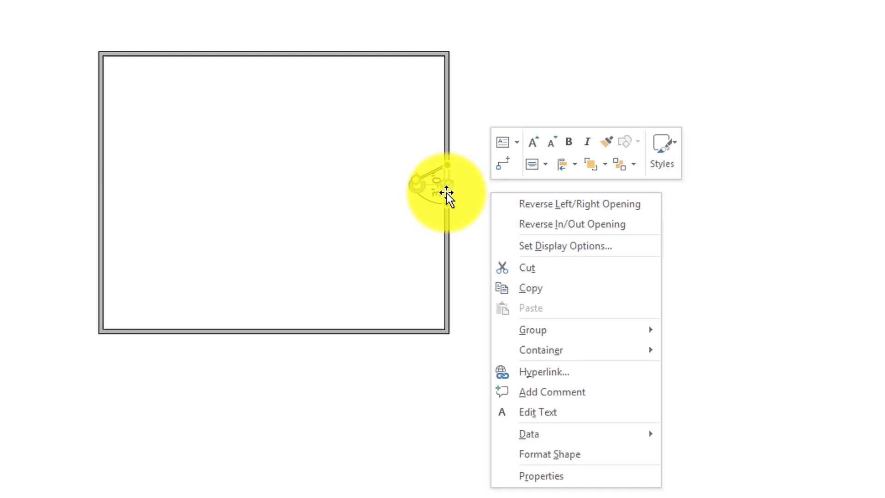
{"action": "left_click", "coordinate": [606, 205]}
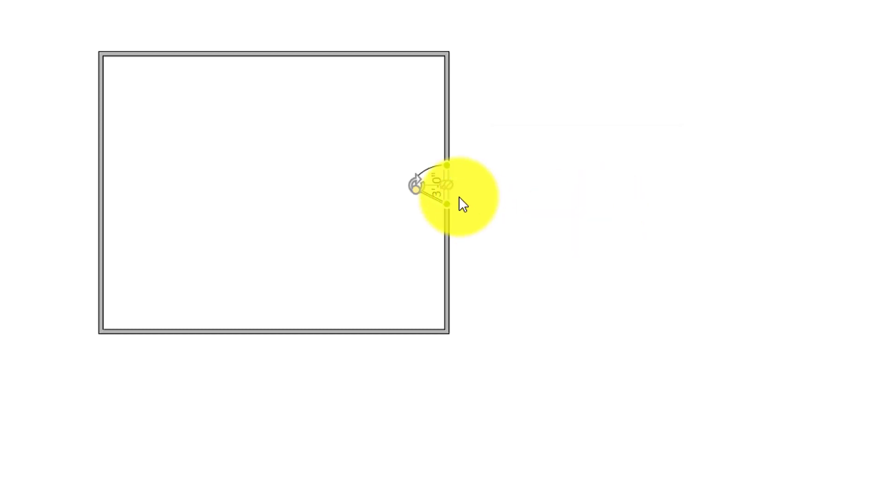
{"action": "right_click", "coordinate": [443, 188]}
{"action": "left_click", "coordinate": [543, 204]}
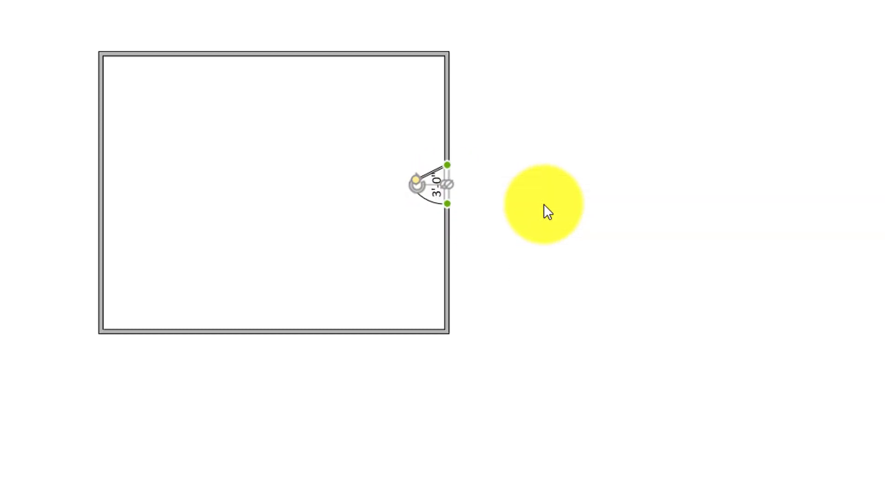
Step: Reverse the door's in/out opening so that it swings outside the room
{"action": "right_click", "coordinate": [441, 191]}
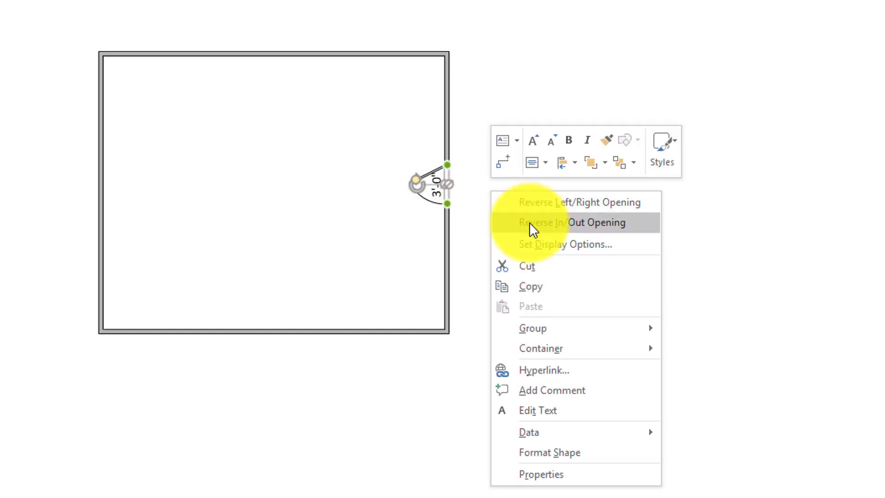
{"action": "left_click", "coordinate": [557, 223]}
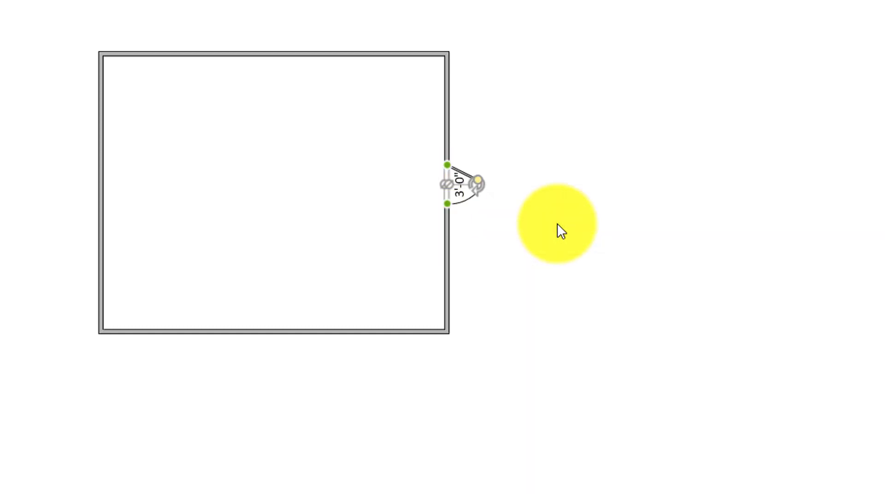
{"action": "right_click", "coordinate": [449, 188]}
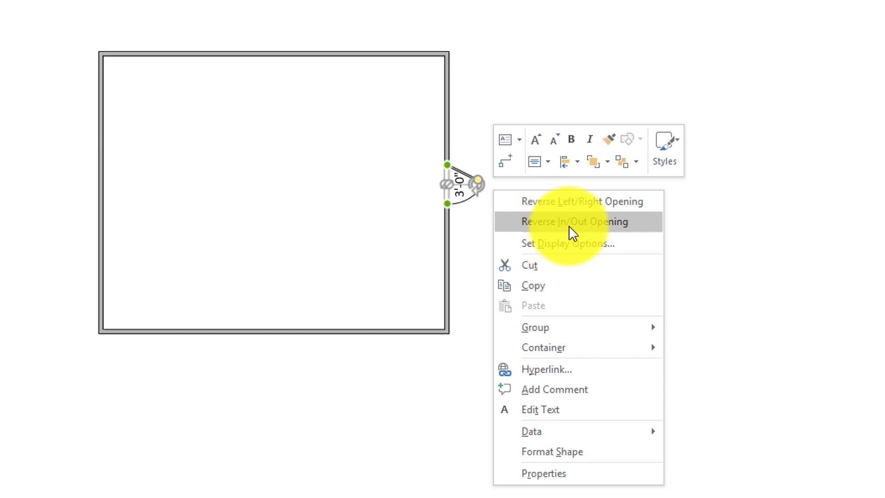
{"action": "key", "text": "Escape"}
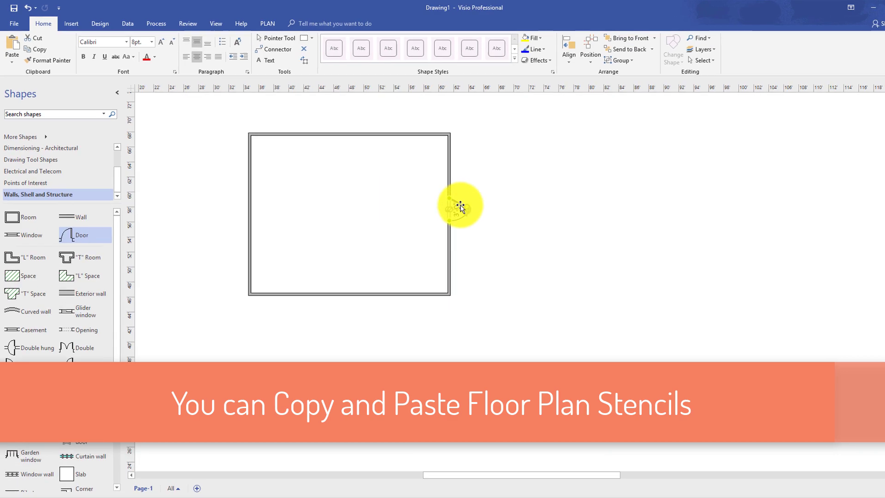
Step: Copy the 3 ft. door and place the pasted copy on the room's left wall
{"action": "left_click", "coordinate": [451, 168]}
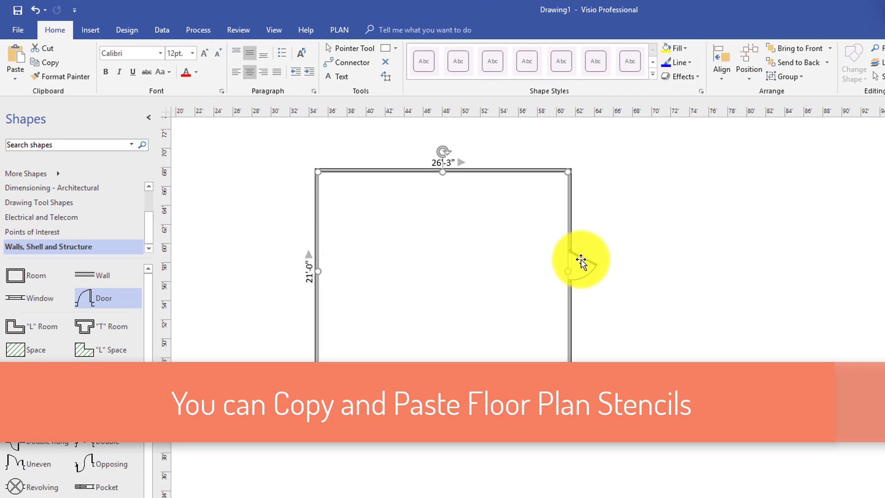
{"action": "left_click", "coordinate": [581, 262]}
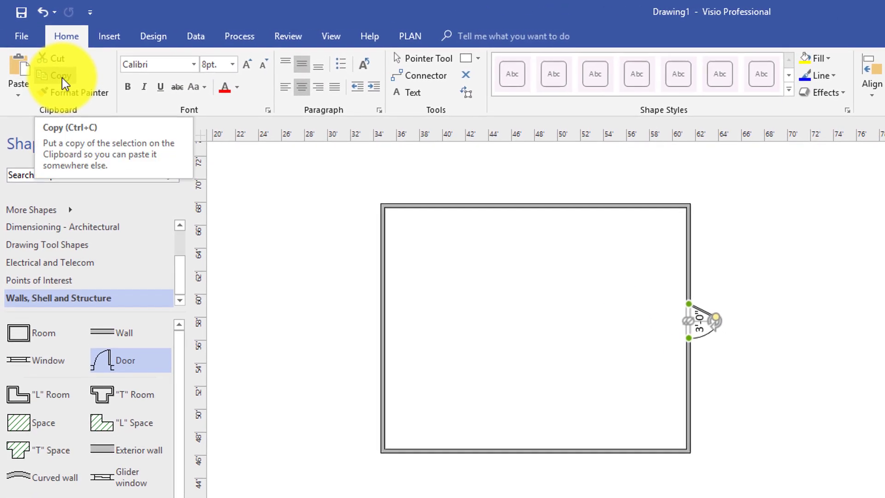
{"action": "left_click", "coordinate": [61, 77]}
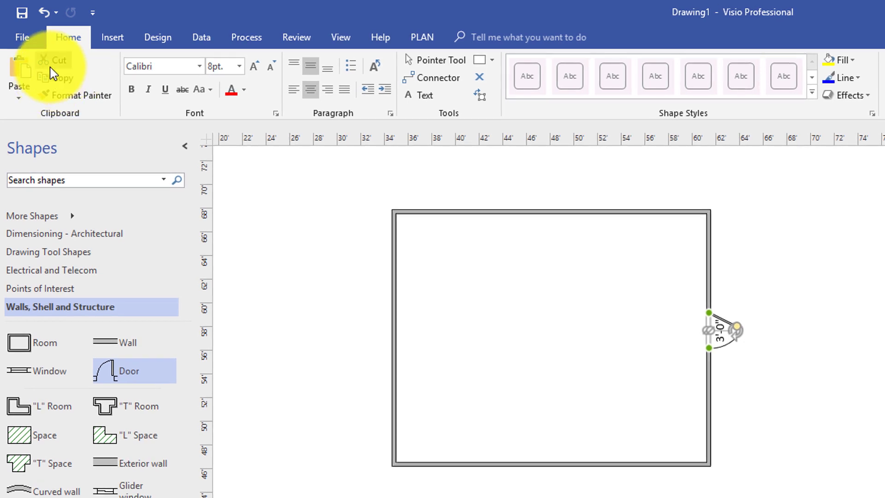
{"action": "left_click", "coordinate": [18, 74]}
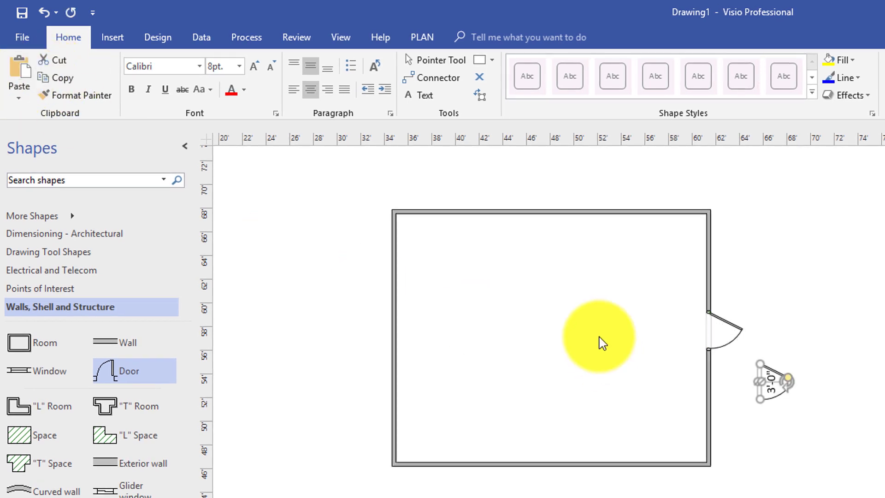
{"action": "left_click_drag", "start_coordinate": [763, 392], "coordinate": [405, 355]}
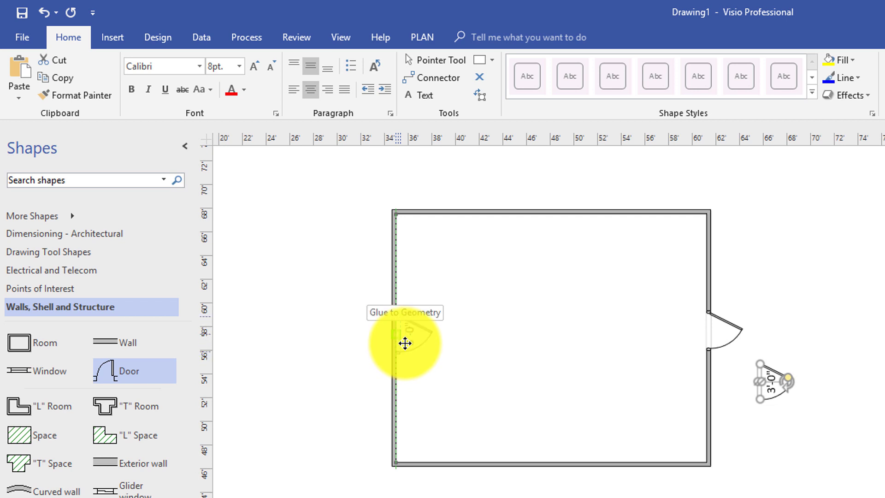
{"action": "left_click_drag", "start_coordinate": [403, 346], "coordinate": [404, 347]}
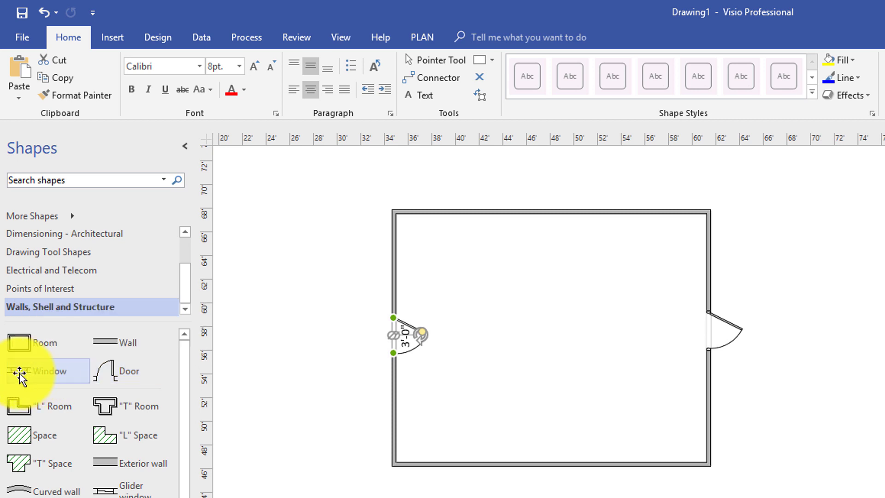
Step: Add a window about 6'-6" wide to the room's top wall and one about 6 ft. wide to its bottom wall
{"action": "left_click_drag", "start_coordinate": [24, 377], "coordinate": [597, 211]}
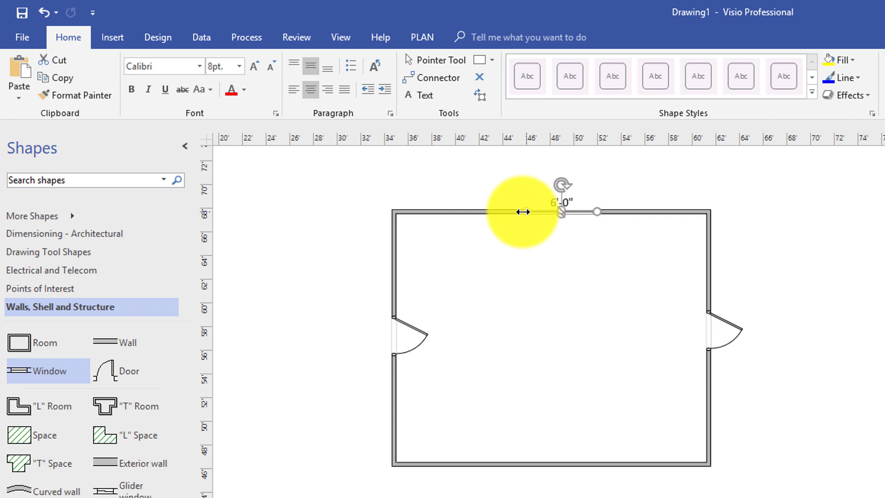
{"action": "left_click_drag", "start_coordinate": [522, 212], "coordinate": [520, 212]}
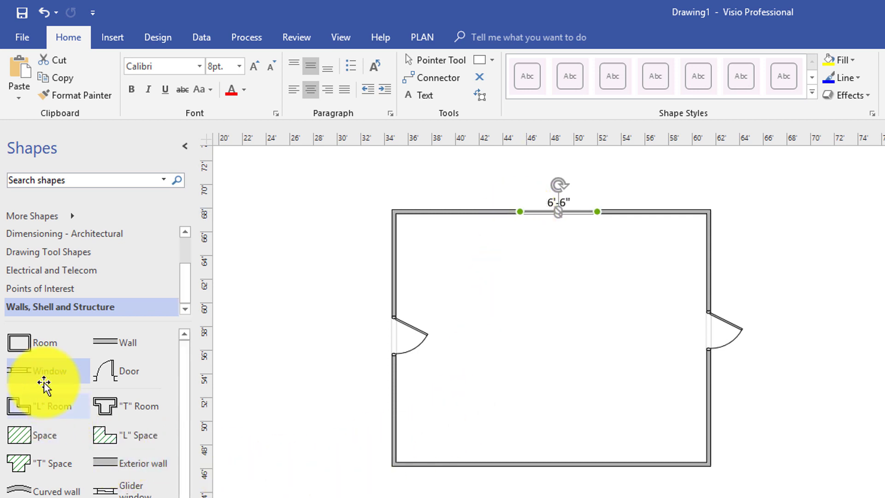
{"action": "left_click_drag", "start_coordinate": [28, 373], "coordinate": [590, 466]}
{"action": "left_click_drag", "start_coordinate": [527, 464], "coordinate": [526, 464]}
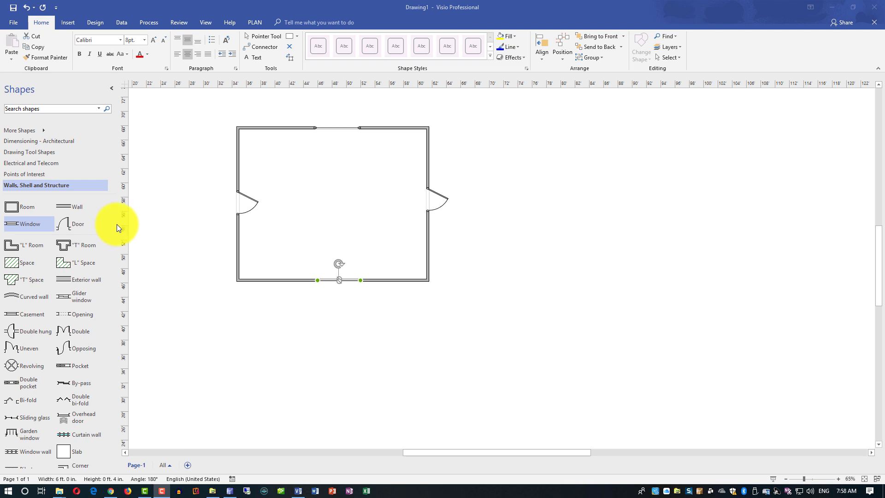
Step: Add two rooms below the first one: about 20 by 16 ft. on the right and about 17 by 13.5 ft. on the left
{"action": "left_click_drag", "start_coordinate": [15, 210], "coordinate": [407, 314]}
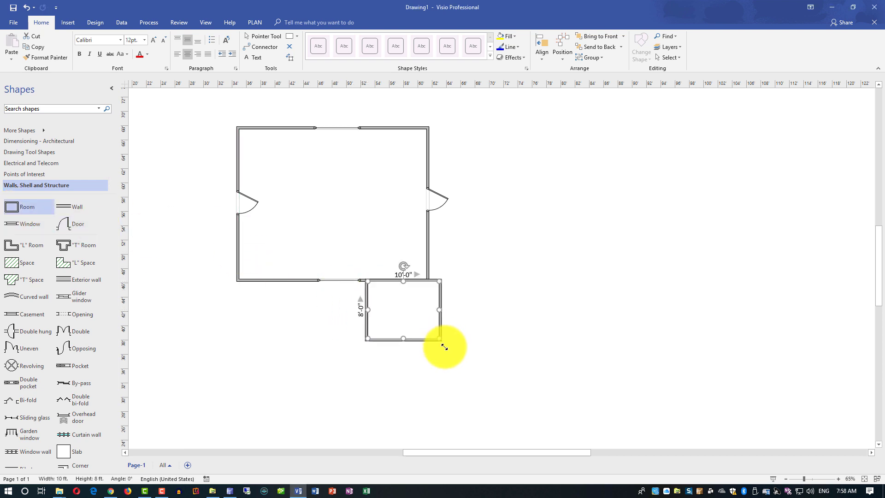
{"action": "left_click_drag", "start_coordinate": [445, 346], "coordinate": [517, 403]}
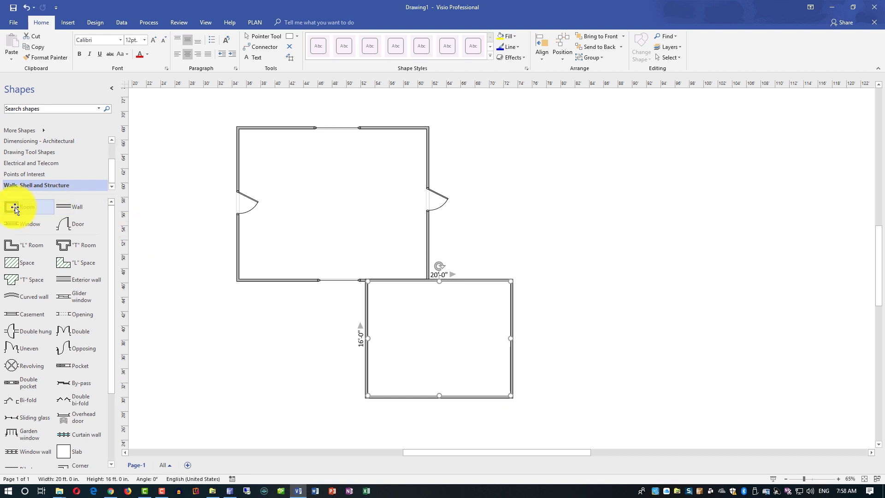
{"action": "left_click_drag", "start_coordinate": [15, 209], "coordinate": [291, 374]}
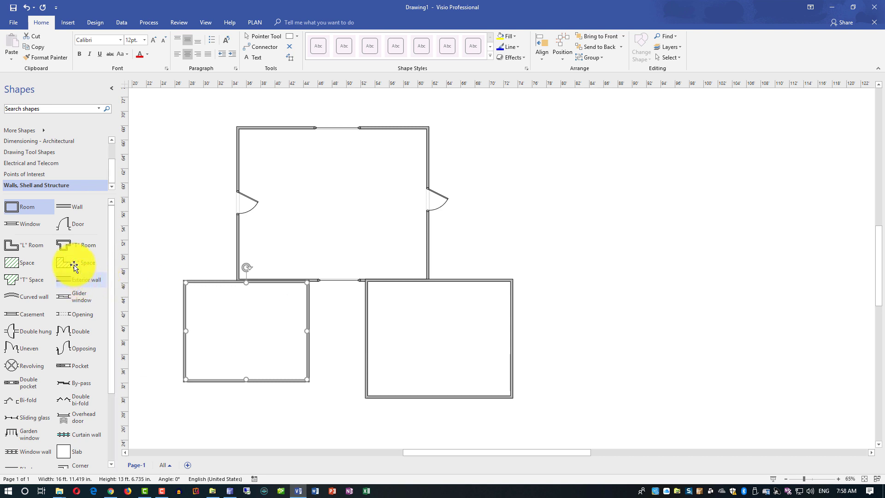
Step: Add a door to the lower-right room's right wall and a window about 4 ft. wide to the lower-left room's left wall
{"action": "left_click_drag", "start_coordinate": [258, 274], "coordinate": [505, 346]}
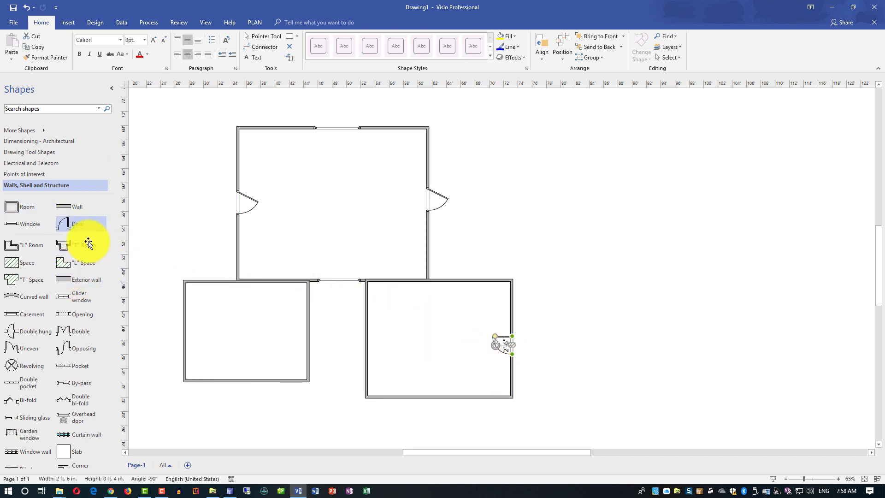
{"action": "left_click_drag", "start_coordinate": [118, 281], "coordinate": [182, 341]}
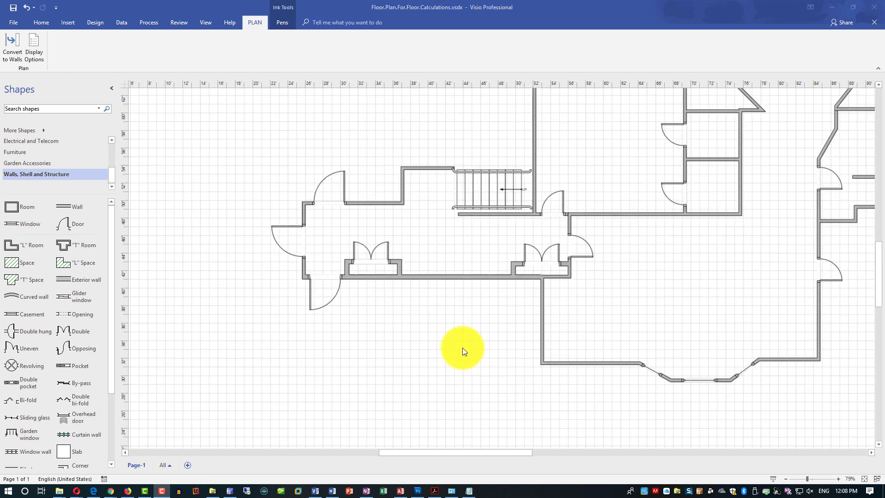
Step: In Floor.Plan.For.Floor.Calculations.vsdx, extend a 5 ft. wall leftward from the foot of the vertical wall beside the lower-left door
{"action": "mouse_move", "coordinate": [463, 352]}
{"action": "left_mouse_down"}
{"action": "mouse_move", "coordinate": [371, 296]}
{"action": "mouse_move", "coordinate": [384, 286]}
{"action": "mouse_move", "coordinate": [352, 339]}
{"action": "mouse_move", "coordinate": [352, 326]}
{"action": "mouse_move", "coordinate": [352, 402]}
{"action": "mouse_move", "coordinate": [349, 350]}
{"action": "left_mouse_up"}
{"action": "left_click_drag", "start_coordinate": [349, 349], "coordinate": [305, 349]}
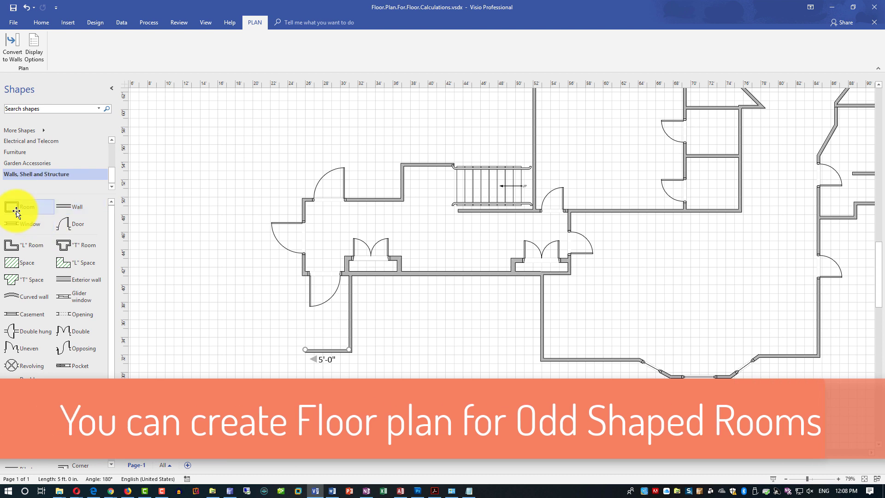
{"action": "left_click_drag", "start_coordinate": [16, 208], "coordinate": [263, 235]}
{"action": "key", "text": "Delete"}
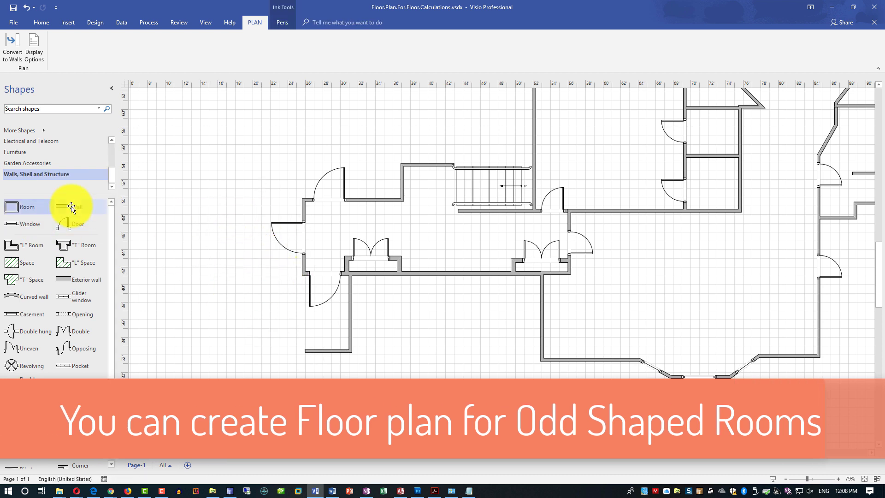
Step: Add walls around the area left of the side door, stepping down to meet the short bottom wall
{"action": "mouse_move", "coordinate": [72, 207]}
{"action": "left_mouse_down"}
{"action": "mouse_move", "coordinate": [306, 198]}
{"action": "mouse_move", "coordinate": [257, 210]}
{"action": "mouse_move", "coordinate": [159, 203]}
{"action": "mouse_move", "coordinate": [262, 262]}
{"action": "mouse_move", "coordinate": [158, 307]}
{"action": "mouse_move", "coordinate": [163, 331]}
{"action": "mouse_move", "coordinate": [303, 332]}
{"action": "mouse_move", "coordinate": [278, 357]}
{"action": "mouse_move", "coordinate": [334, 332]}
{"action": "left_mouse_up"}
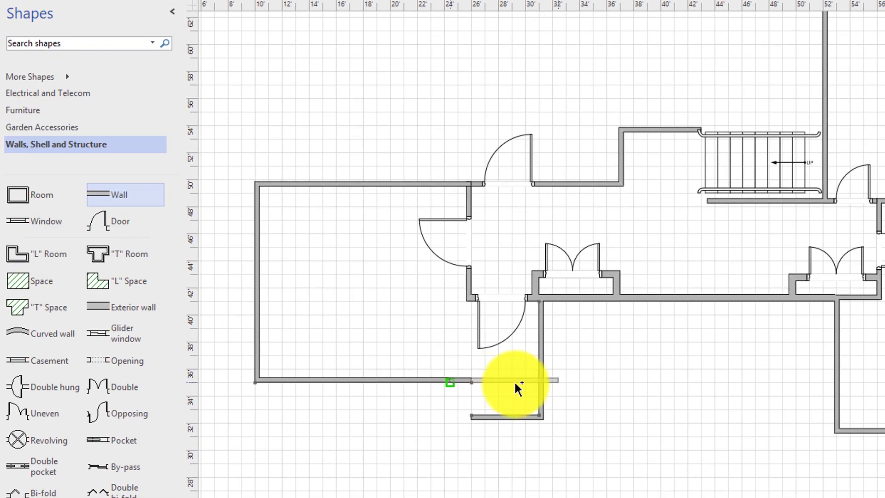
{"action": "left_click_drag", "start_coordinate": [516, 383], "coordinate": [537, 383]}
{"action": "left_click_drag", "start_coordinate": [580, 382], "coordinate": [463, 409]}
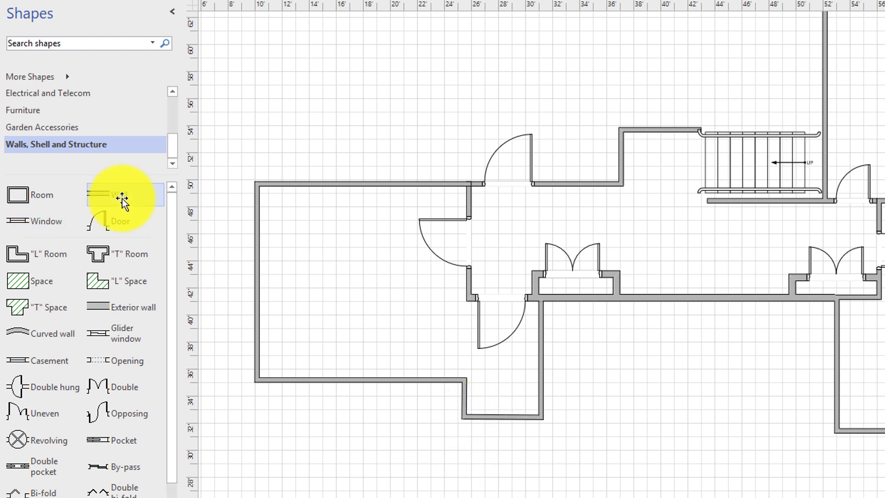
Step: Add a dividing wall from the corner below the side door down to the stepped corner and adjust the wall ends there
{"action": "left_click_drag", "start_coordinate": [123, 198], "coordinate": [523, 300]}
{"action": "left_click_drag", "start_coordinate": [576, 301], "coordinate": [468, 416]}
{"action": "left_click", "coordinate": [464, 407]}
{"action": "left_click", "coordinate": [480, 429]}
{"action": "left_click", "coordinate": [466, 406]}
{"action": "left_click", "coordinate": [457, 382]}
{"action": "left_click_drag", "start_coordinate": [461, 383], "coordinate": [464, 384]}
{"action": "scroll", "coordinate": [541, 255], "scroll_direction": "up", "scroll_amount": 1}
{"action": "scroll", "coordinate": [541, 254], "scroll_direction": "left", "scroll_amount": 5}
{"action": "left_click_drag", "start_coordinate": [597, 410], "coordinate": [598, 419]}
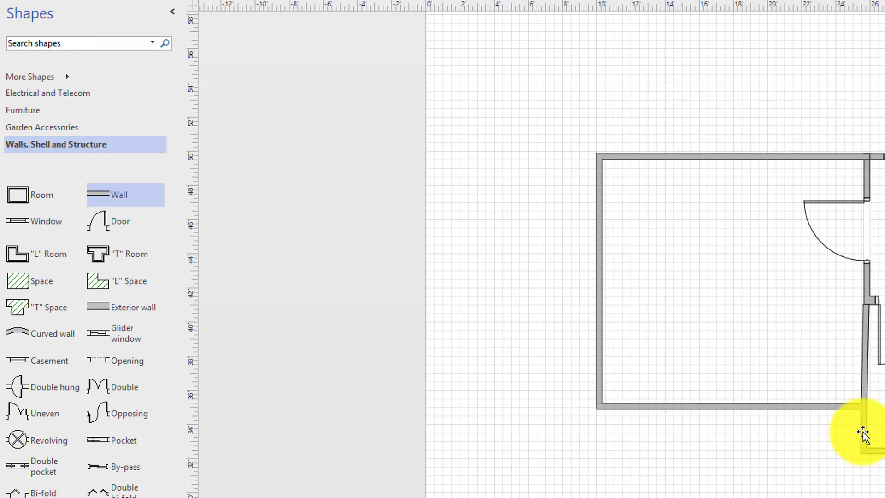
{"action": "left_click", "coordinate": [872, 452]}
{"action": "left_click_drag", "start_coordinate": [862, 452], "coordinate": [864, 332]}
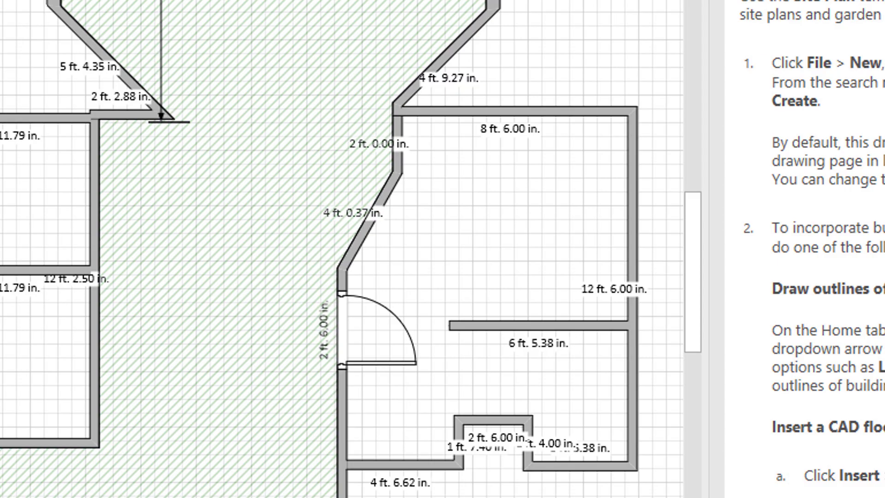
Step: Place an Office space shape in the room beside the 2 ft. 6 in. door and auto-size it to the surrounding walls
{"action": "left_click_drag", "start_coordinate": [0, 258], "coordinate": [490, 272]}
{"action": "left_click_drag", "start_coordinate": [349, 134], "coordinate": [439, 221]}
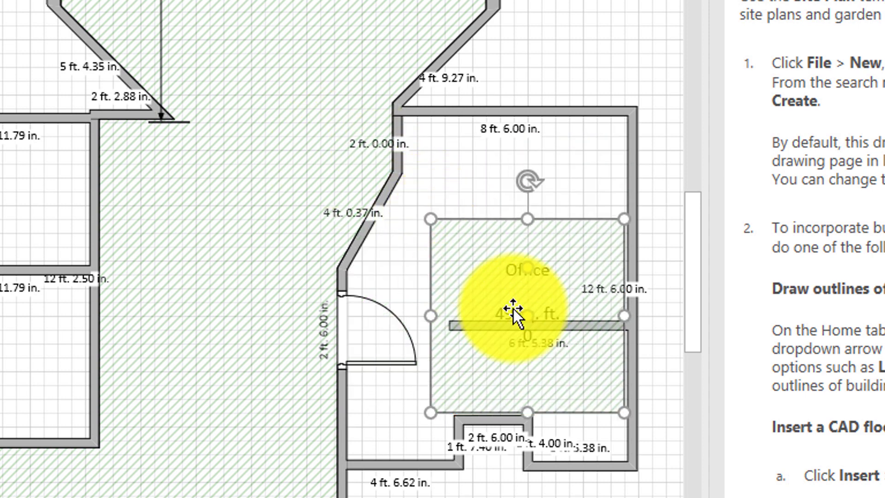
{"action": "left_click_drag", "start_coordinate": [618, 412], "coordinate": [557, 223]}
{"action": "right_click", "coordinate": [556, 223]}
{"action": "left_click", "coordinate": [652, 234]}
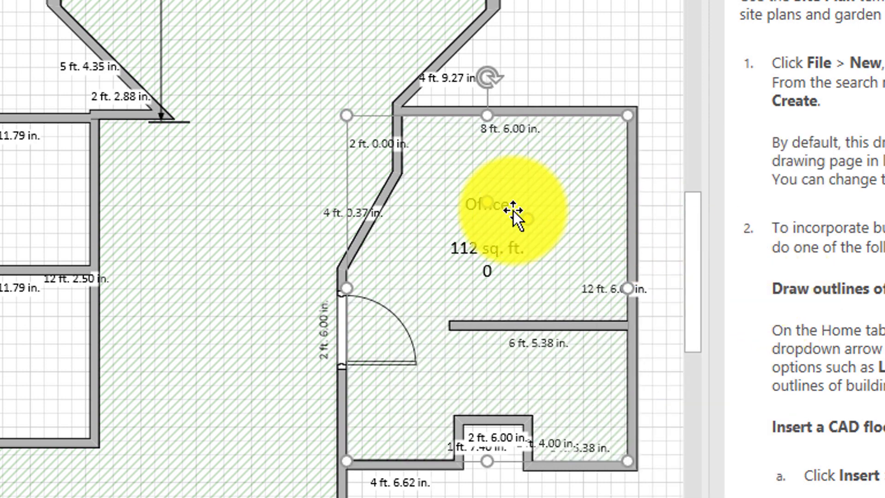
Step: Add the text label "Closet" below the short inner wall of the office
{"action": "double_click", "coordinate": [466, 206]}
{"action": "type", "text": "C"}
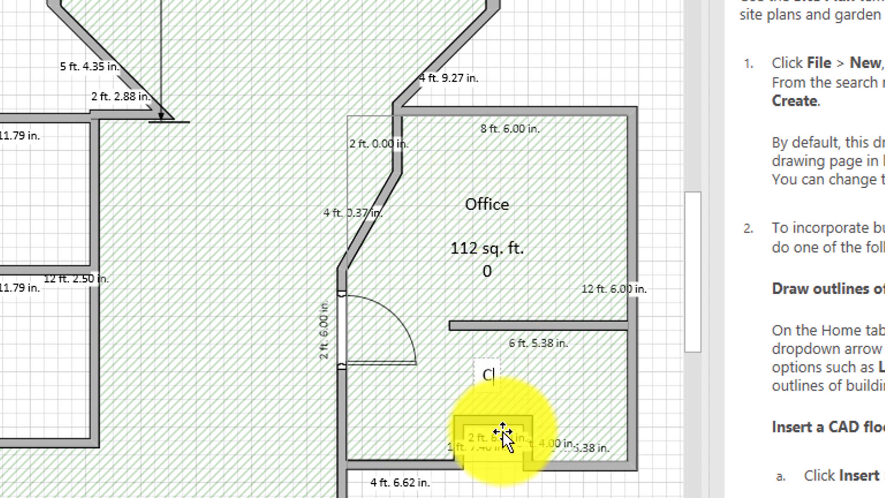
{"action": "type", "text": "loset"}
{"action": "left_click", "coordinate": [540, 52]}
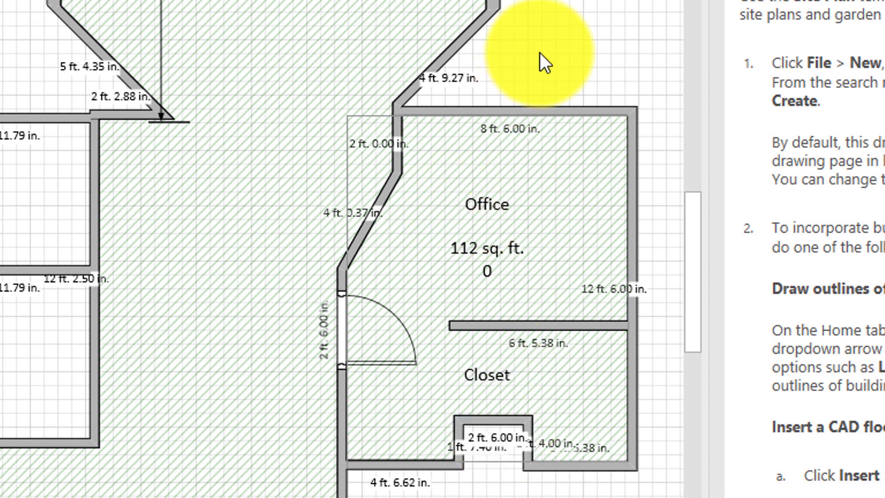
{"action": "left_click", "coordinate": [566, 231]}
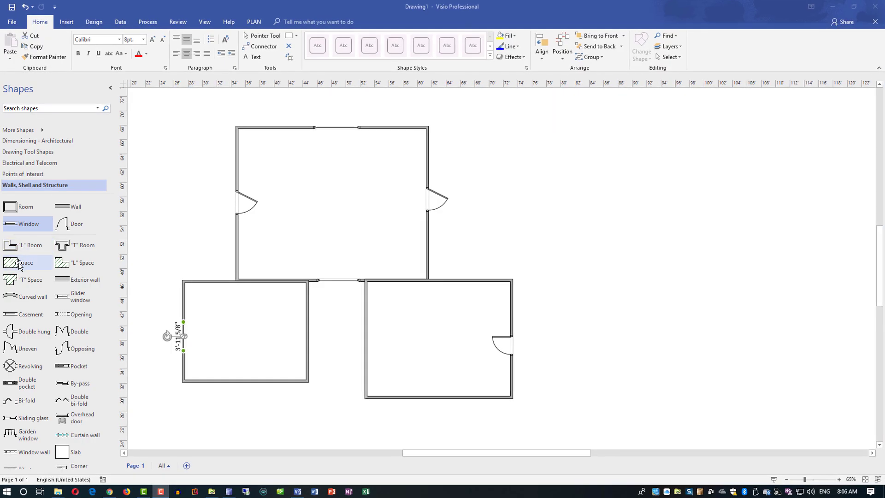
Step: In Drawing1, place a Space shape inside the large upper room and auto-size it to the room's walls
{"action": "left_click_drag", "start_coordinate": [101, 261], "coordinate": [333, 204]}
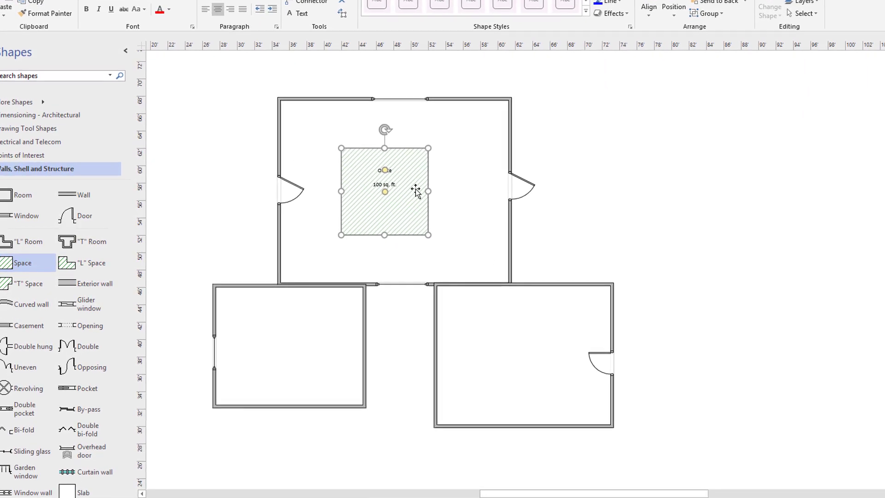
{"action": "right_click", "coordinate": [430, 178]}
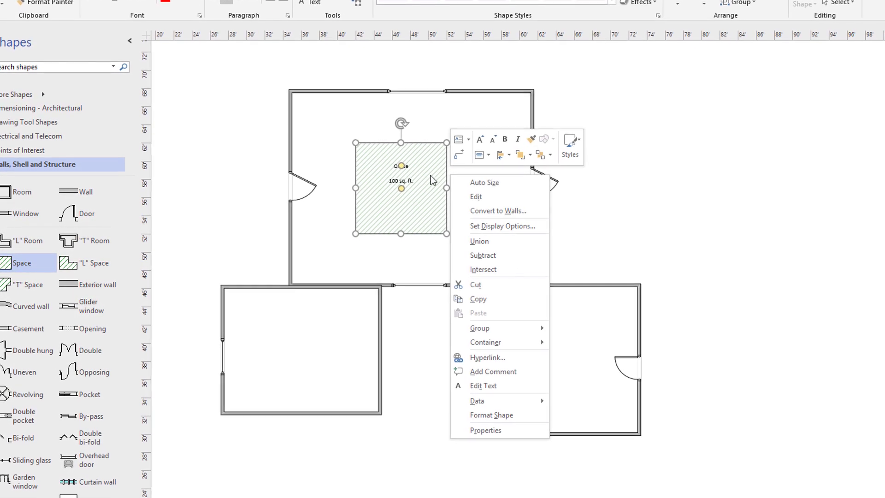
{"action": "left_click", "coordinate": [495, 181]}
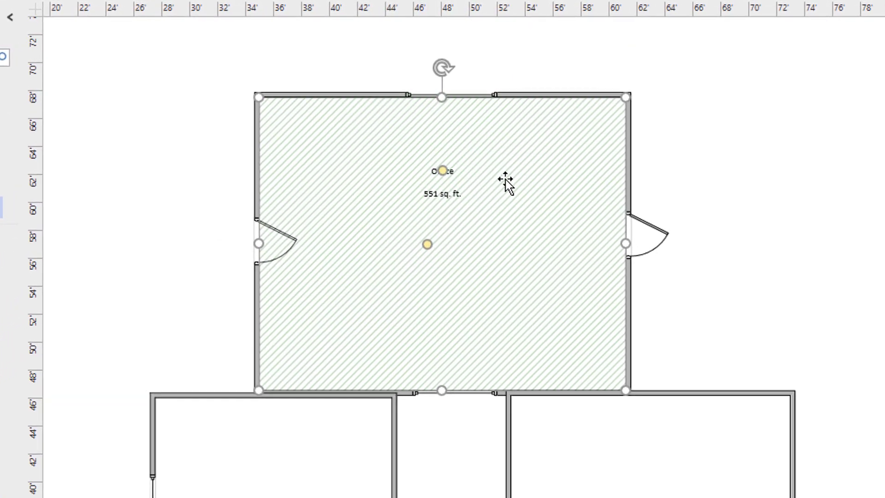
Step: Set the space use of the large upper room's space shape to "Master Bedroom"
{"action": "right_click", "coordinate": [542, 186]}
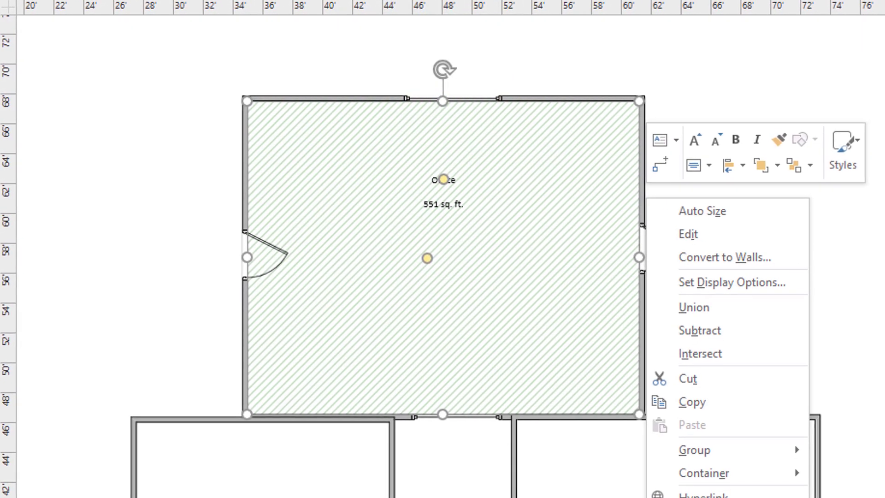
{"action": "left_click", "coordinate": [696, 497]}
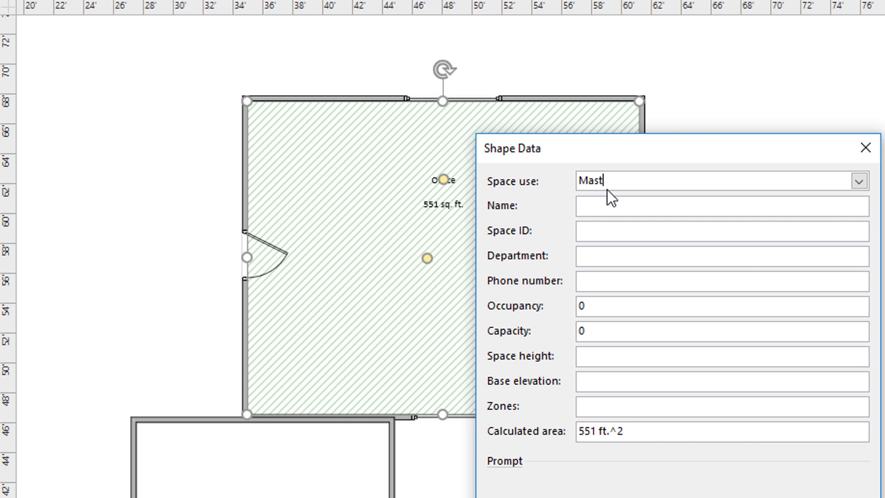
{"action": "type", "text": "Master Bedroom"}
{"action": "key", "text": "Return"}
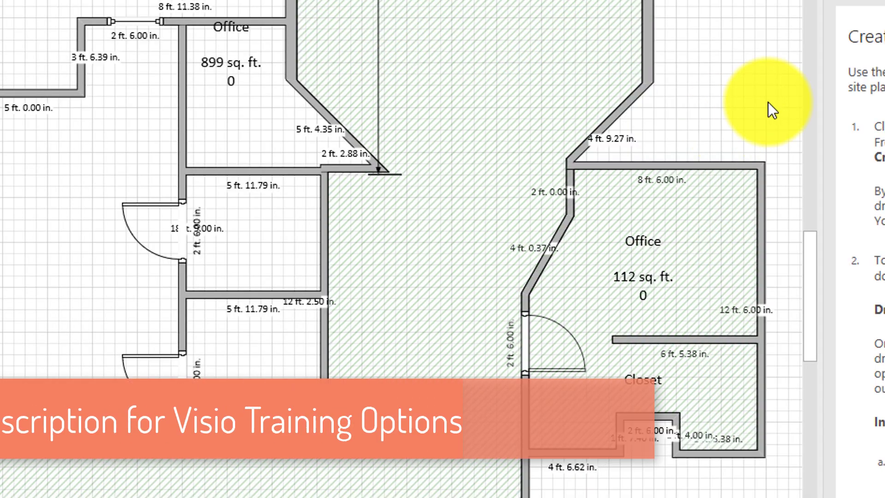
Step: Set the space use of the 112 sq. ft. Office space to "Closet"
{"action": "right_click", "coordinate": [766, 175]}
{"action": "left_click", "coordinate": [871, 270]}
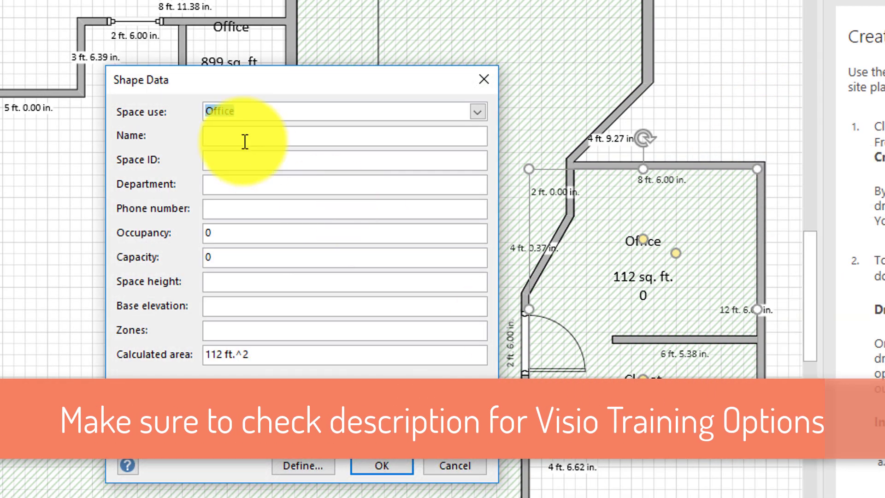
{"action": "type", "text": "Closet"}
{"action": "key", "text": "Return"}
{"action": "left_click", "coordinate": [673, 367]}
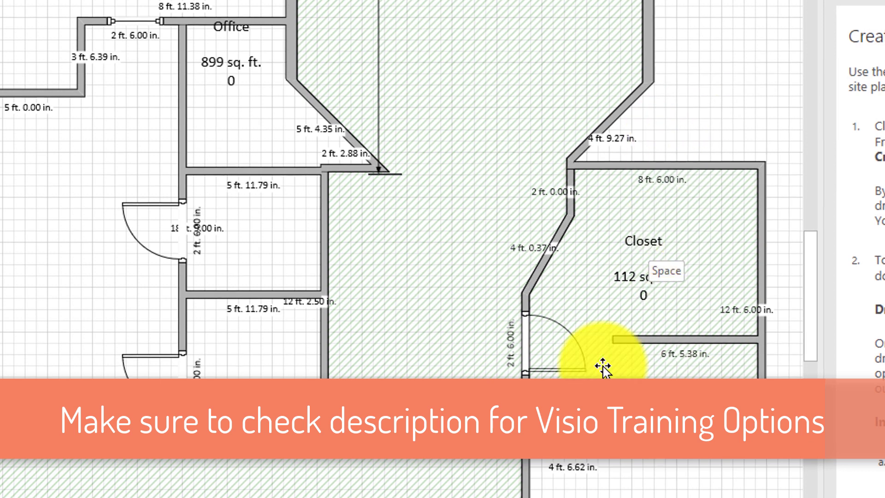
Step: Add a horizontal dimension across the 112 sq. ft. Closet room and move its outer wall outward until the span is about 10'-6 1/2"
{"action": "scroll", "coordinate": [678, 496], "scroll_direction": "down", "scroll_amount": 2}
{"action": "scroll", "coordinate": [678, 495], "scroll_direction": "right", "scroll_amount": 5}
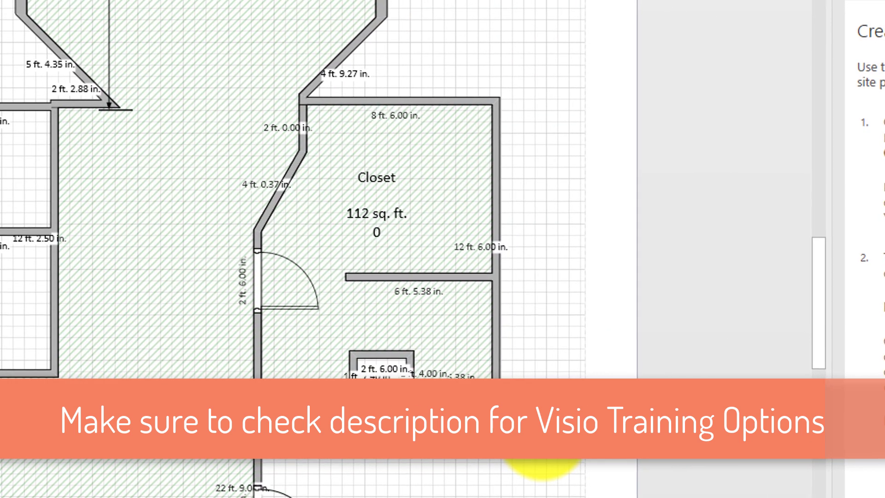
{"action": "left_click", "coordinate": [333, 208]}
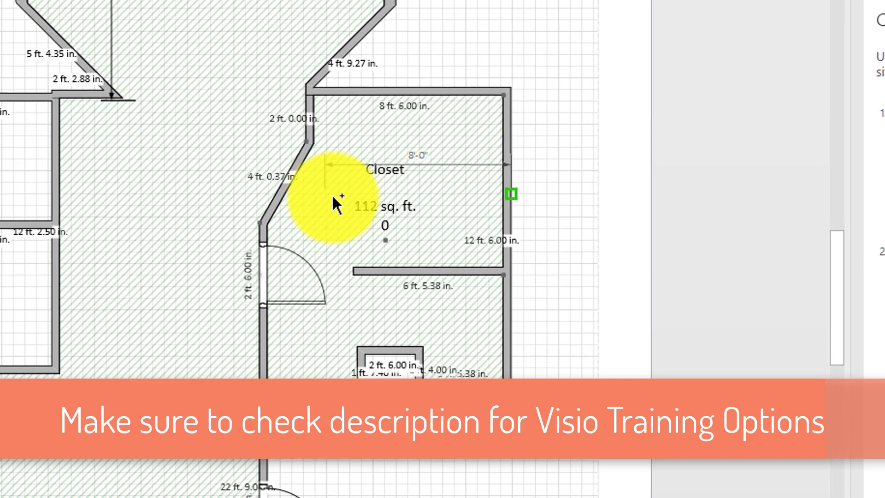
{"action": "left_click_drag", "start_coordinate": [304, 235], "coordinate": [286, 253]}
{"action": "left_click_drag", "start_coordinate": [509, 215], "coordinate": [543, 235]}
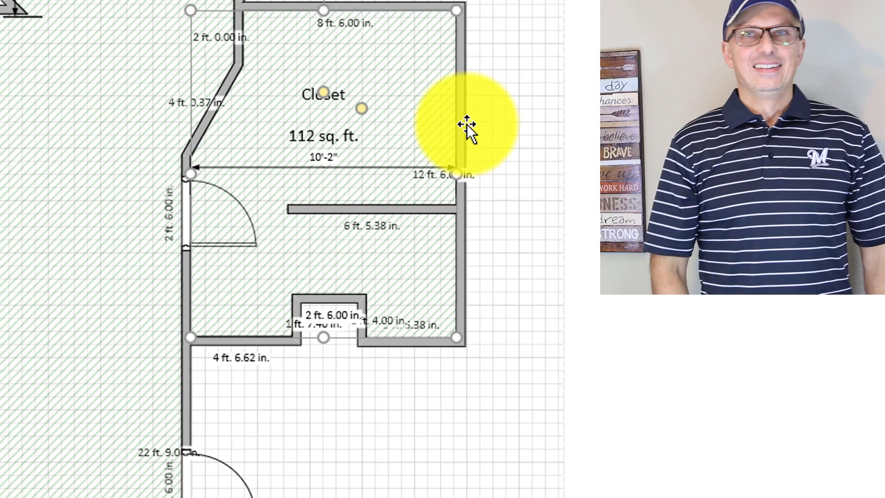
{"action": "left_click_drag", "start_coordinate": [467, 124], "coordinate": [507, 198]}
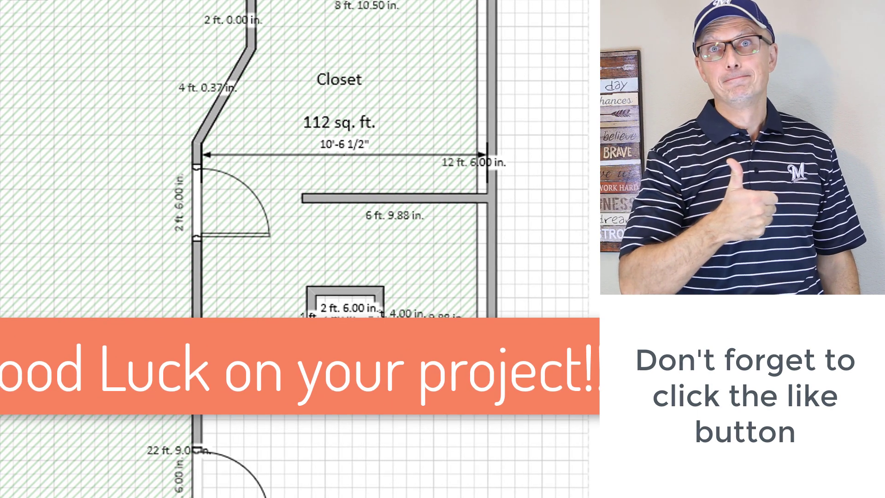
Step: Add a vertical dimension of about 12'-5 7/16" along the Closet room's height and position it beside the door wall
{"action": "left_click_drag", "start_coordinate": [140, 44], "coordinate": [243, 326]}
{"action": "left_click_drag", "start_coordinate": [456, 314], "coordinate": [217, 10]}
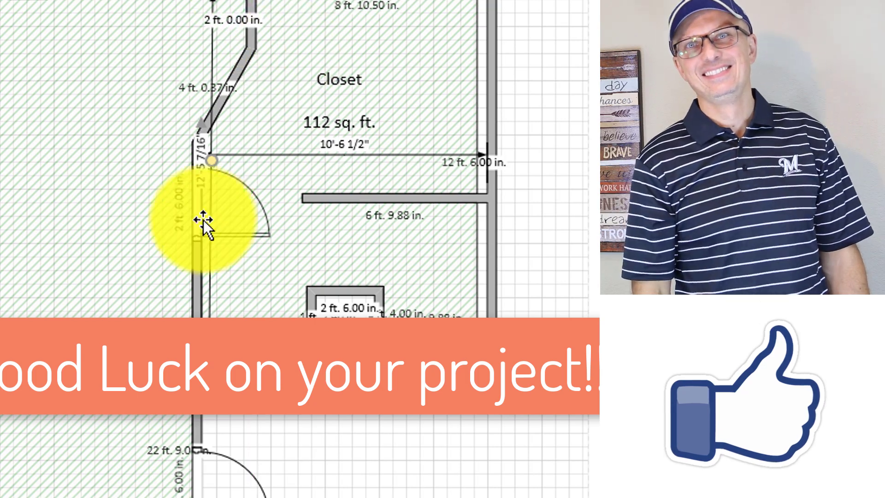
{"action": "left_click_drag", "start_coordinate": [207, 217], "coordinate": [281, 226]}
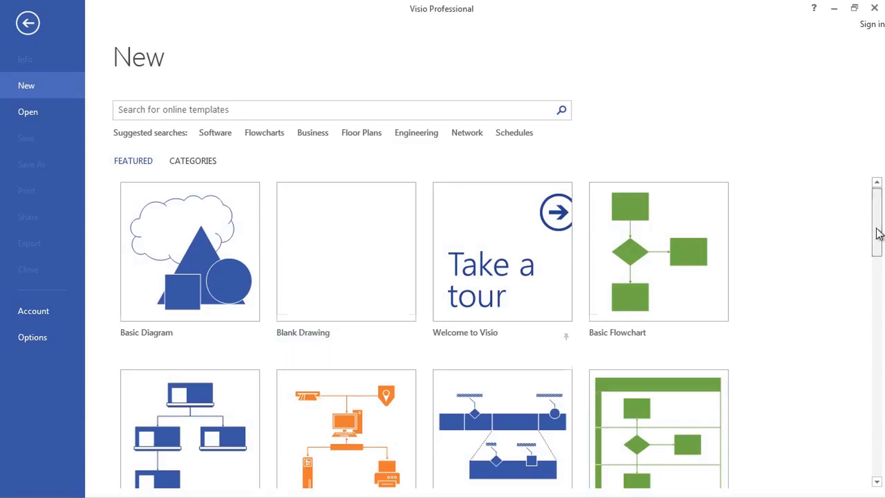
Step: Browse the featured templates and create a new drawing from the Blank Drawing template
{"action": "left_click_drag", "start_coordinate": [878, 233], "coordinate": [880, 252]}
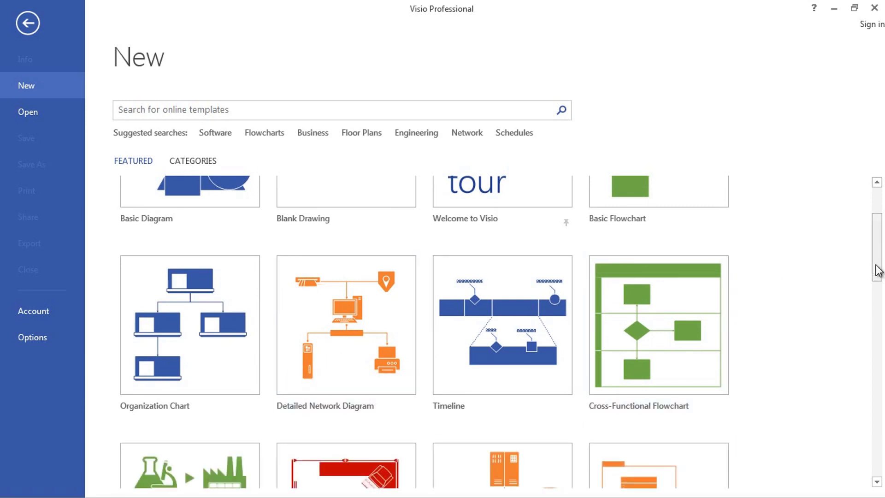
{"action": "left_click_drag", "start_coordinate": [877, 271], "coordinate": [879, 232]}
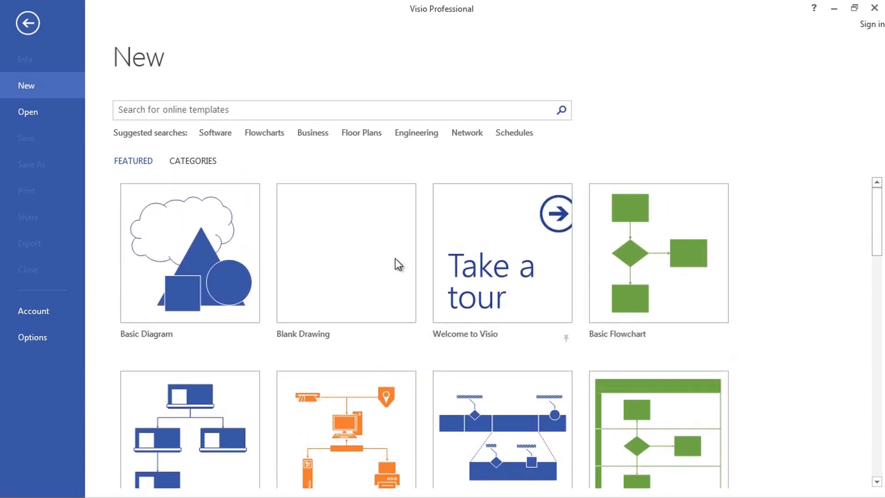
{"action": "left_click", "coordinate": [342, 264]}
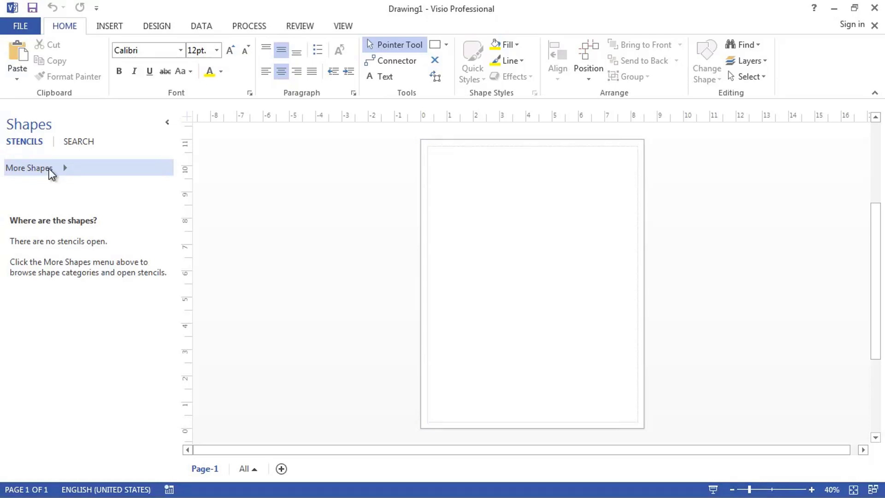
Step: Open the Network and Peripherals - 3D stencil and place a Server shape in the upper-left area of the page
{"action": "left_click", "coordinate": [50, 169]}
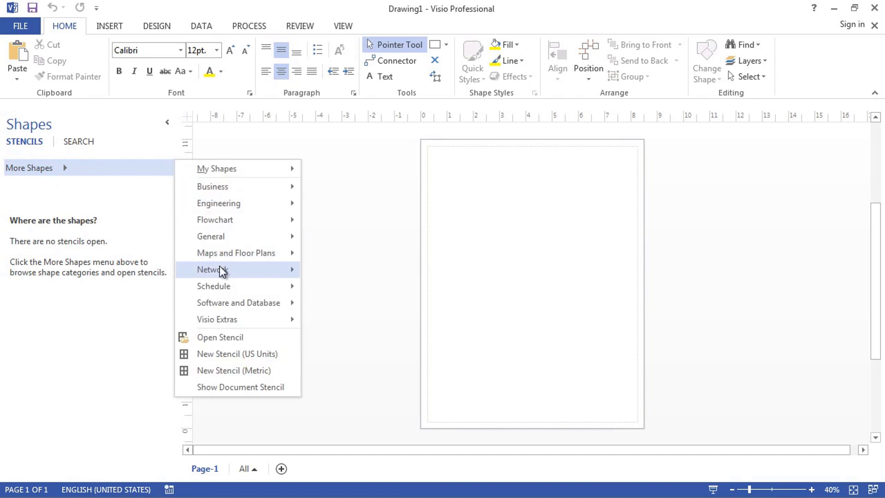
{"action": "mouse_move", "coordinate": [224, 270]}
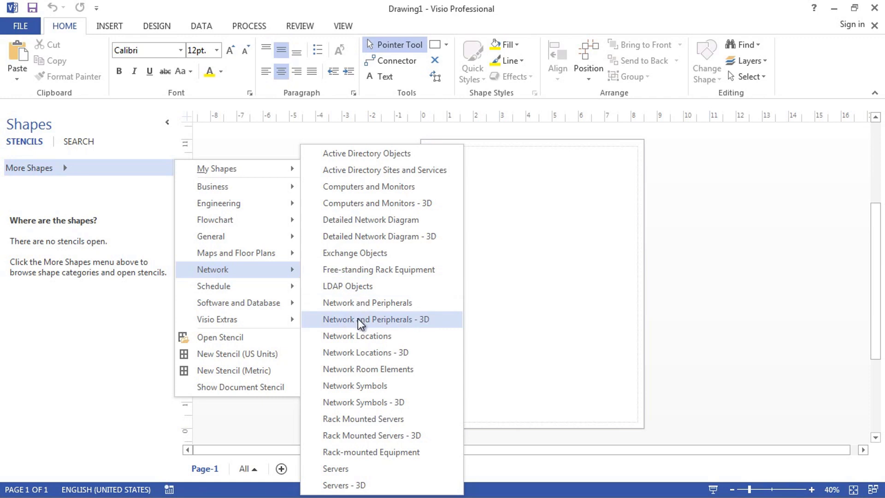
{"action": "left_click", "coordinate": [382, 320]}
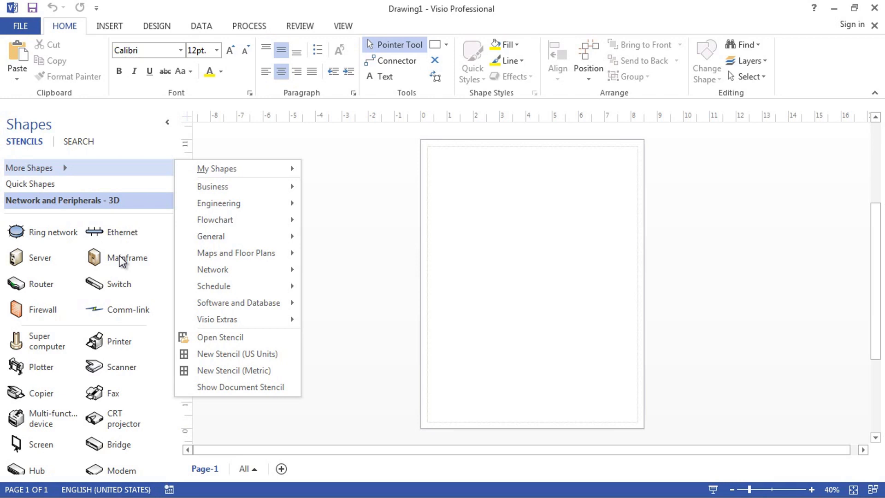
{"action": "left_click", "coordinate": [28, 261]}
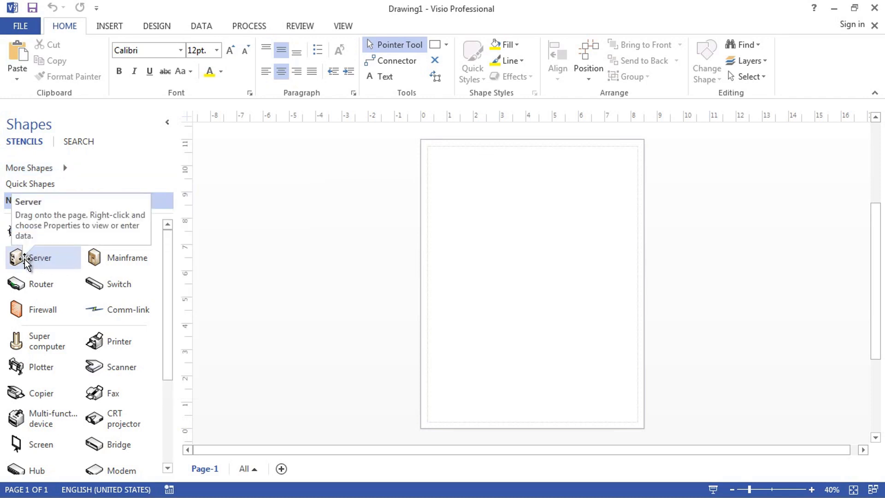
{"action": "left_click_drag", "start_coordinate": [21, 264], "coordinate": [480, 222]}
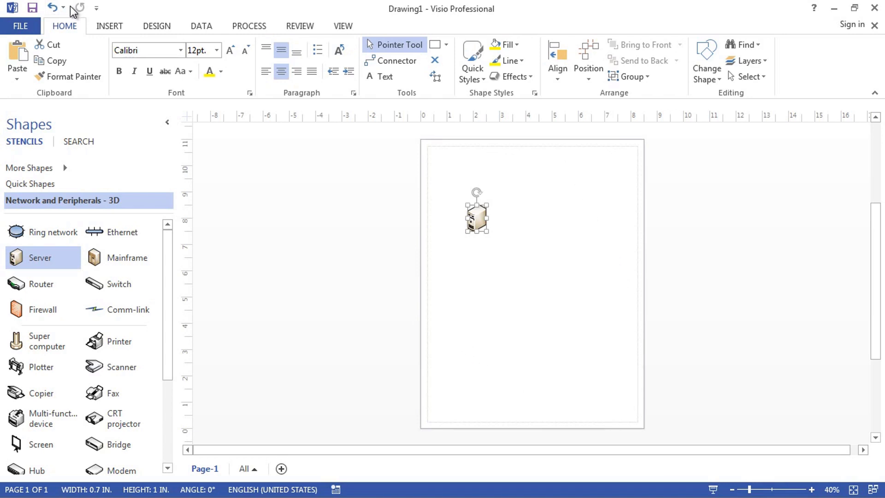
Step: Set the page orientation to Landscape and move the server down from the page's top edge to about 3 in. across
{"action": "left_click", "coordinate": [117, 26]}
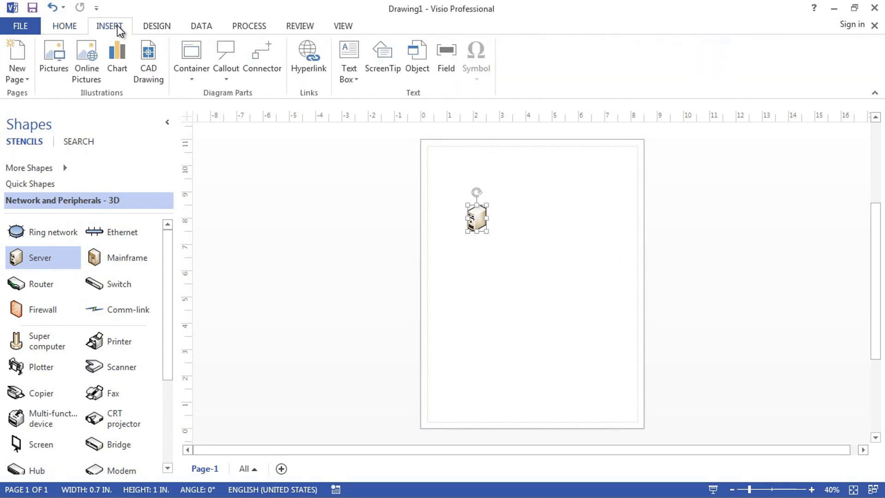
{"action": "left_click", "coordinate": [158, 25]}
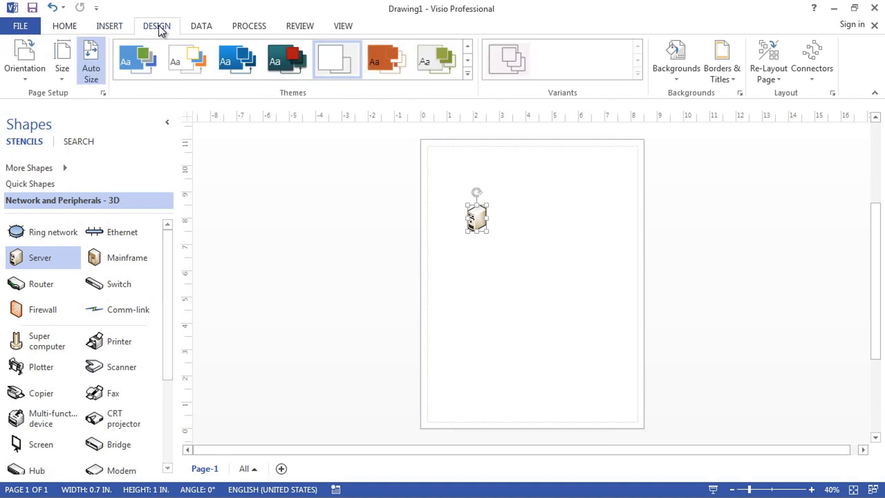
{"action": "left_click", "coordinate": [21, 77]}
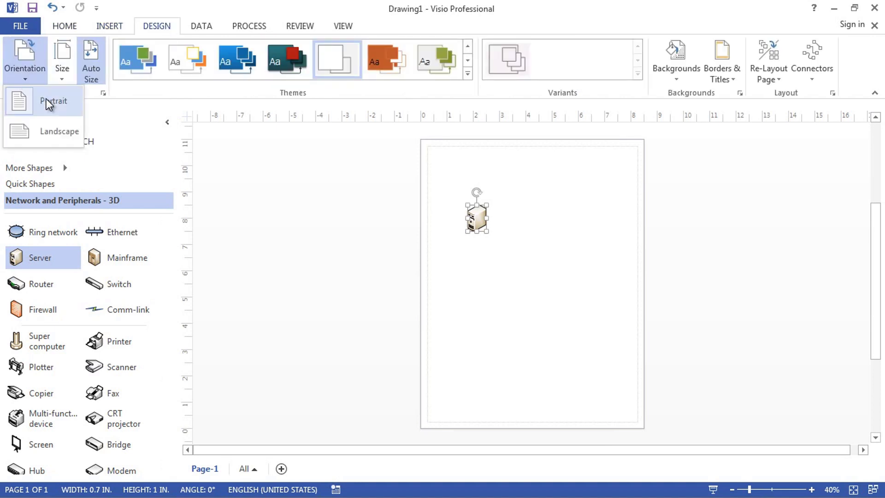
{"action": "left_click", "coordinate": [52, 132]}
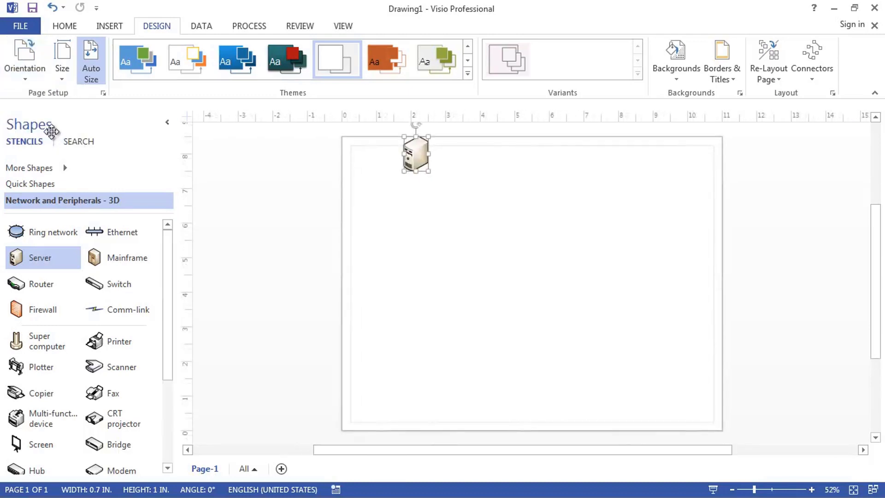
{"action": "left_click_drag", "start_coordinate": [412, 157], "coordinate": [442, 205]}
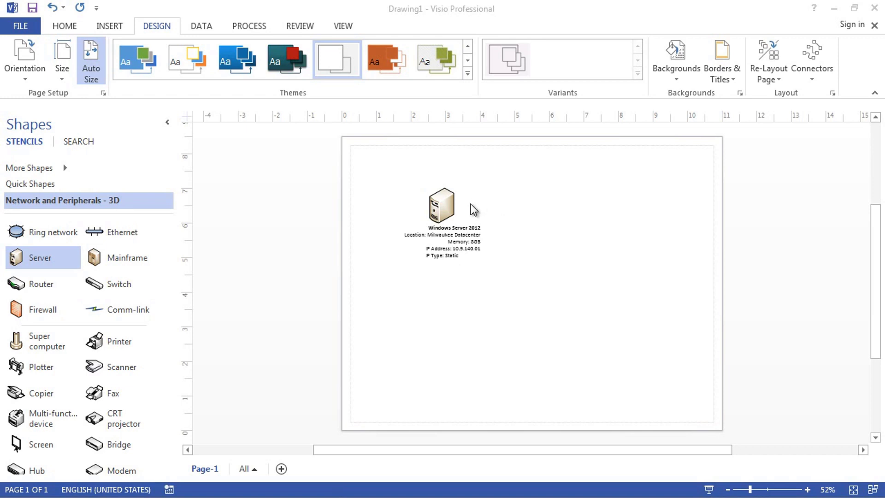
Step: Examine the server shape and the details in its label at a larger magnification, with and without the full stencil list
{"action": "left_click", "coordinate": [807, 490]}
{"action": "left_click", "coordinate": [807, 490]}
{"action": "left_click", "coordinate": [808, 490]}
{"action": "left_click", "coordinate": [808, 490]}
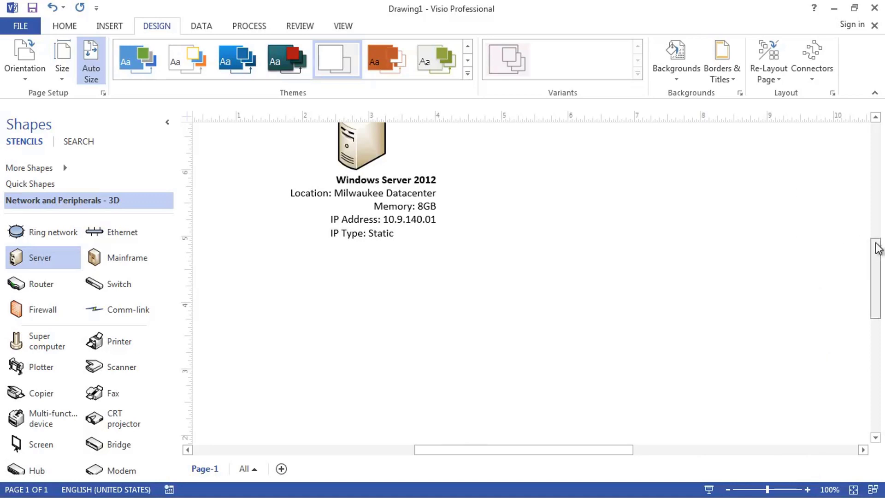
{"action": "scroll", "coordinate": [875, 235], "scroll_direction": "up", "scroll_amount": 2}
{"action": "left_click_drag", "start_coordinate": [874, 225], "coordinate": [874, 225]}
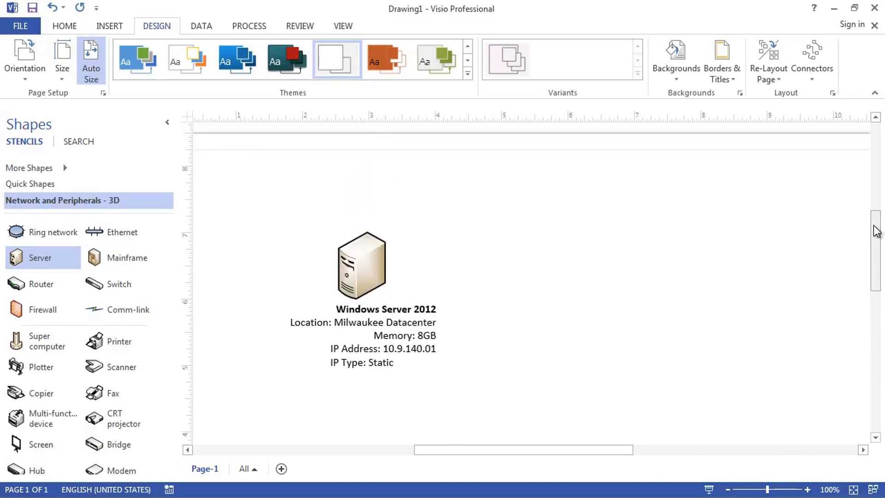
{"action": "left_click", "coordinate": [169, 124]}
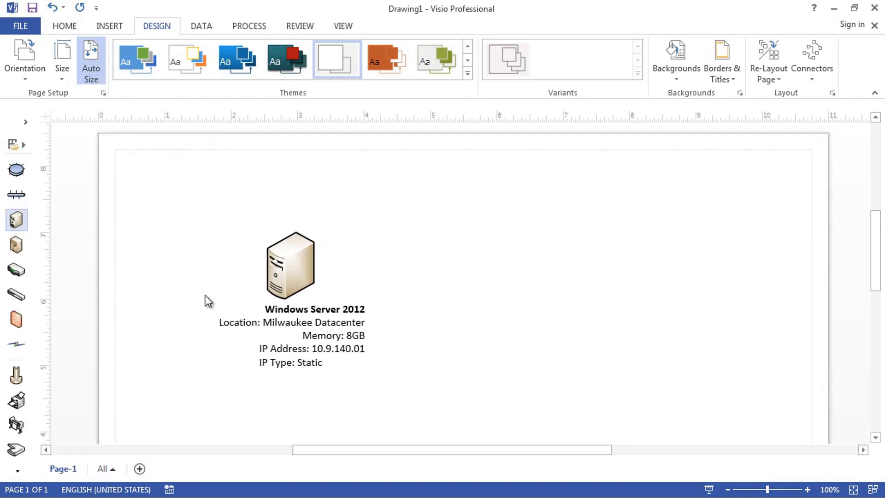
{"action": "left_click", "coordinate": [27, 126]}
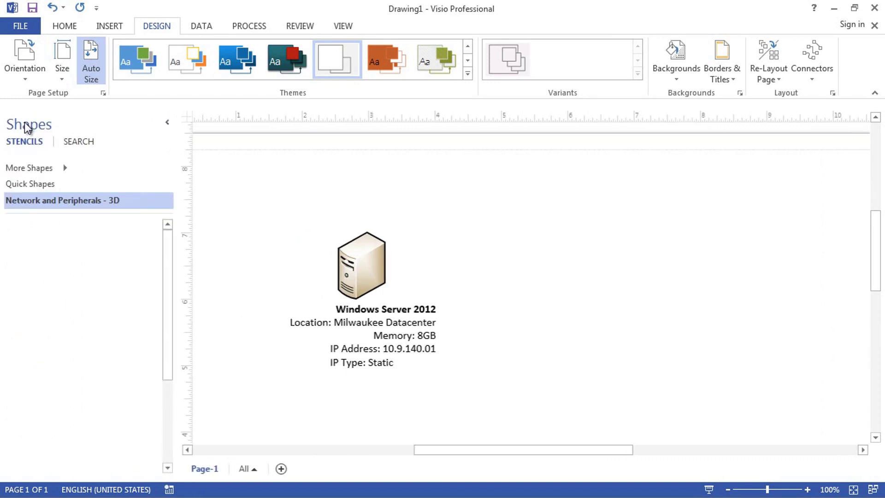
{"action": "left_click", "coordinate": [808, 490]}
{"action": "left_click", "coordinate": [728, 489]}
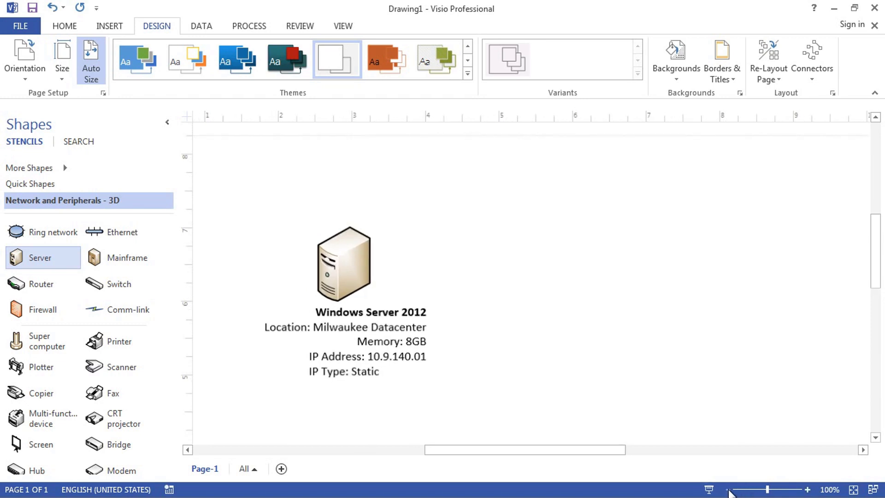
{"action": "left_click", "coordinate": [728, 489]}
Step: Check the server label's editable text, and reposition the whole text block from below the server to its left side
{"action": "left_click", "coordinate": [430, 319]}
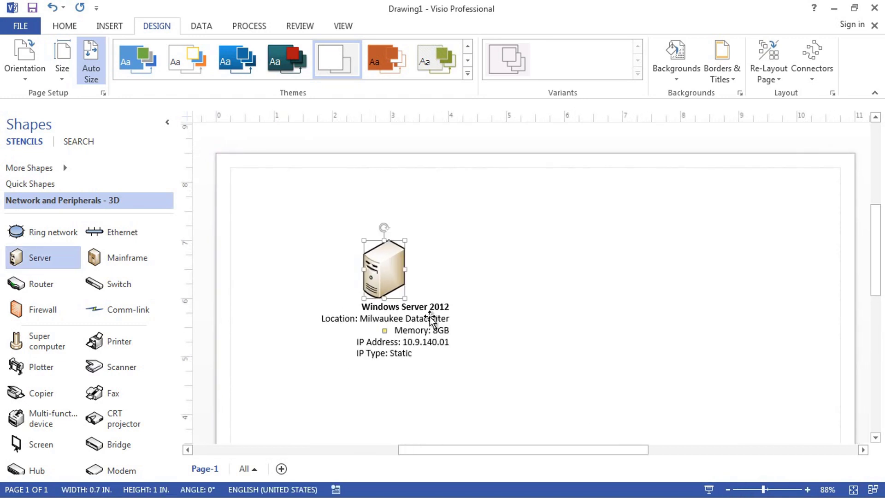
{"action": "double_click", "coordinate": [400, 317]}
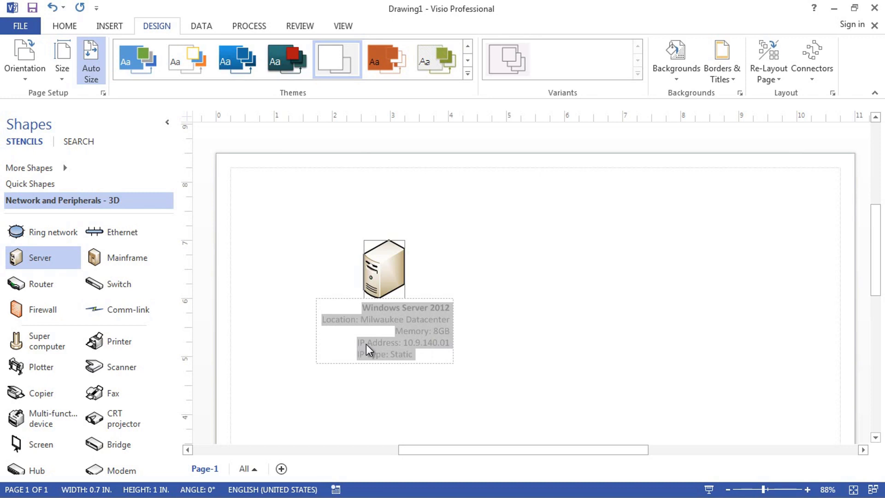
{"action": "left_click", "coordinate": [461, 285]}
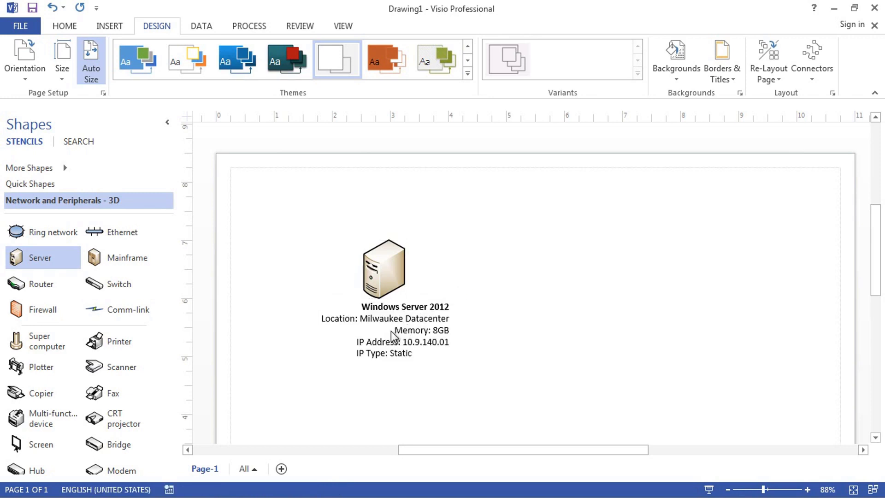
{"action": "left_click", "coordinate": [386, 331]}
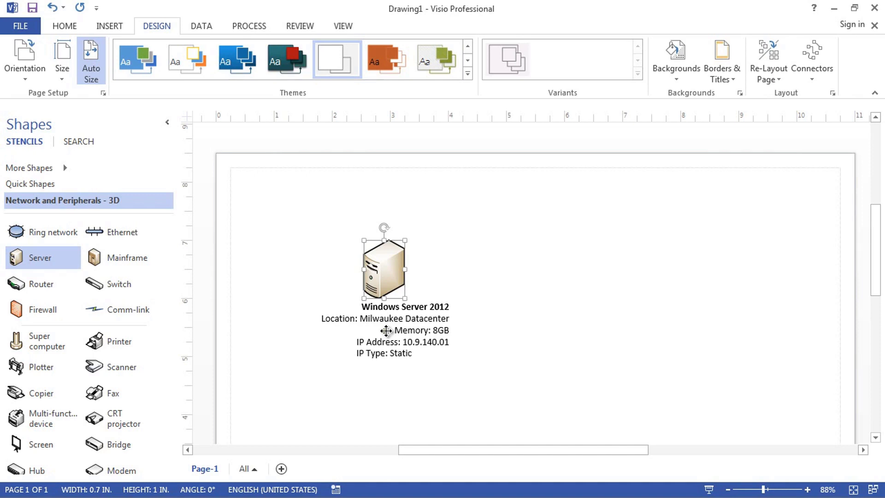
{"action": "left_click_drag", "start_coordinate": [386, 330], "coordinate": [298, 268]}
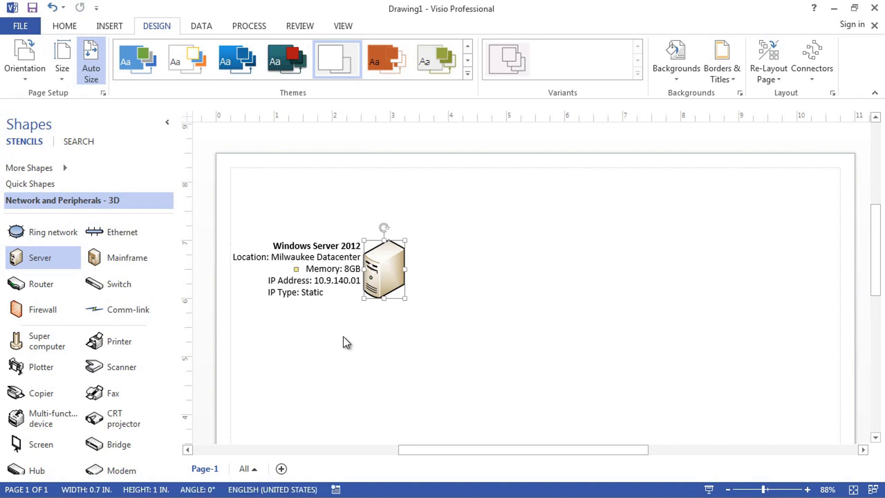
{"action": "left_click", "coordinate": [349, 356]}
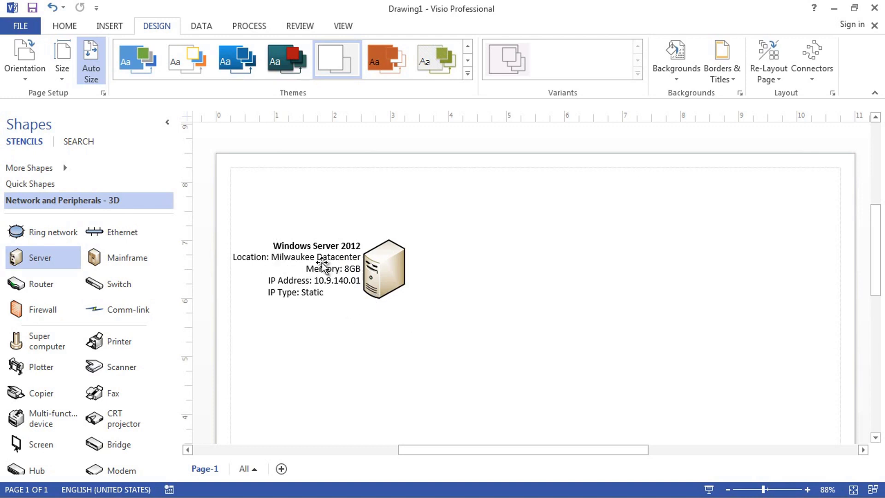
Step: Add the bold prefix "OS:" to the server label's first line and remove the bold formatting from "Windows Server 2012"
{"action": "left_click", "coordinate": [276, 251]}
{"action": "double_click", "coordinate": [277, 251]}
{"action": "left_click", "coordinate": [277, 251]}
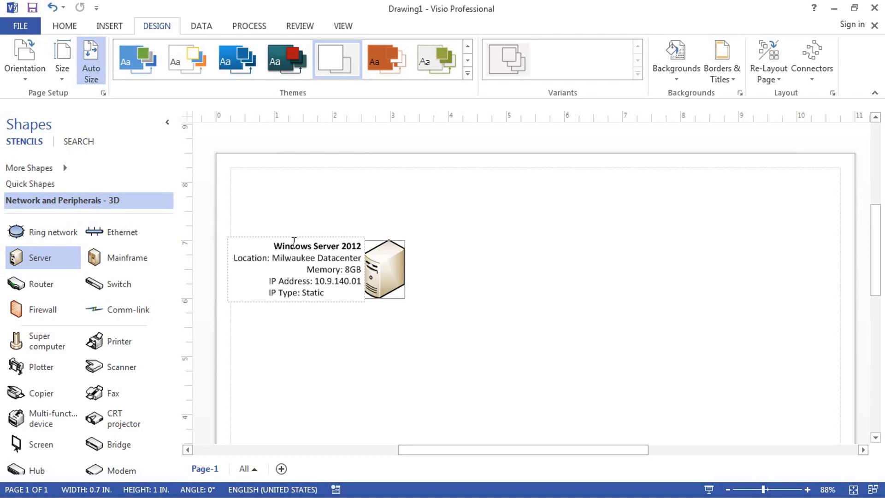
{"action": "type", "text": "OS:"}
{"action": "left_click_drag", "start_coordinate": [275, 244], "coordinate": [373, 249]}
{"action": "left_click", "coordinate": [65, 26]}
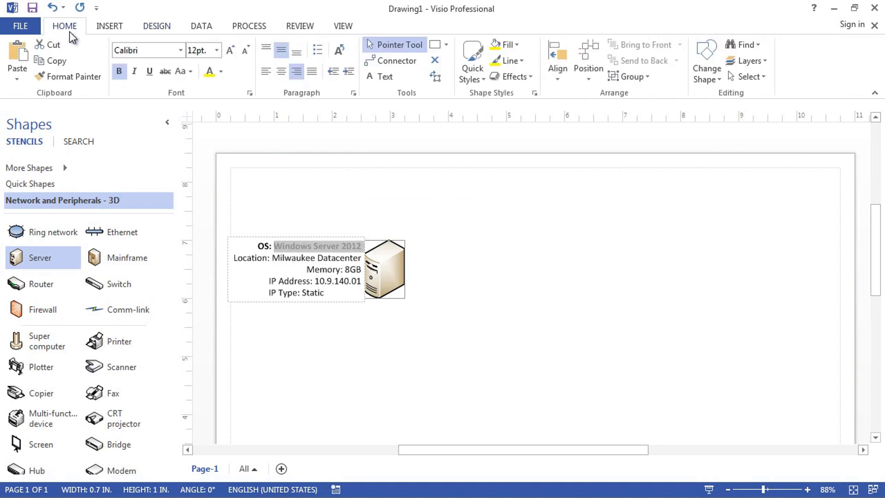
{"action": "left_click", "coordinate": [122, 71]}
Step: Make the field names Location, Memory, IP Address and IP Type bold in the server's label
{"action": "left_click", "coordinate": [289, 282]}
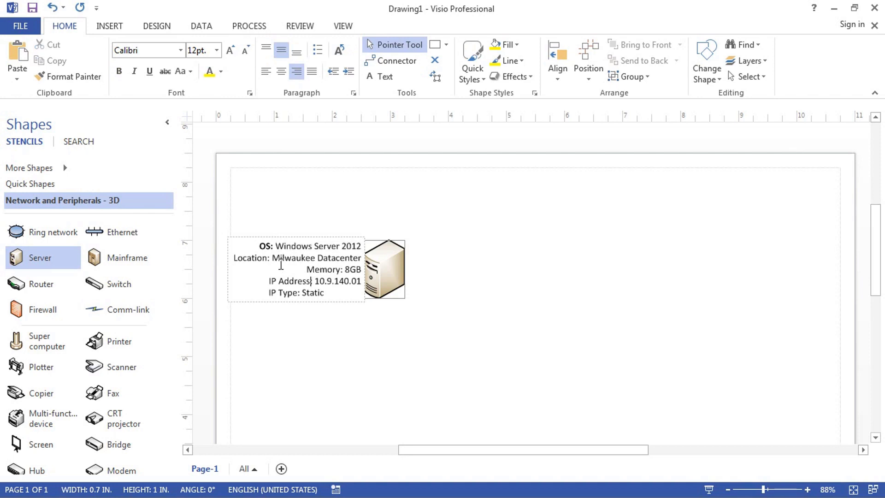
{"action": "left_click_drag", "start_coordinate": [268, 258], "coordinate": [232, 260]}
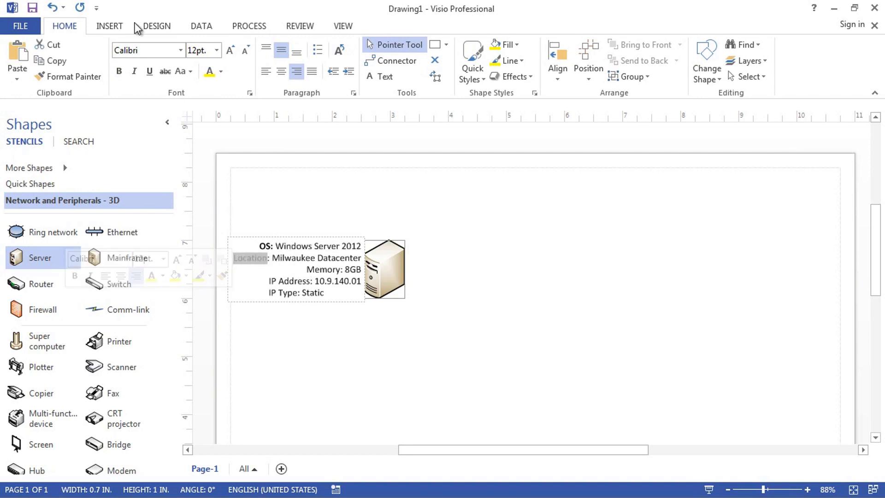
{"action": "left_click", "coordinate": [119, 73]}
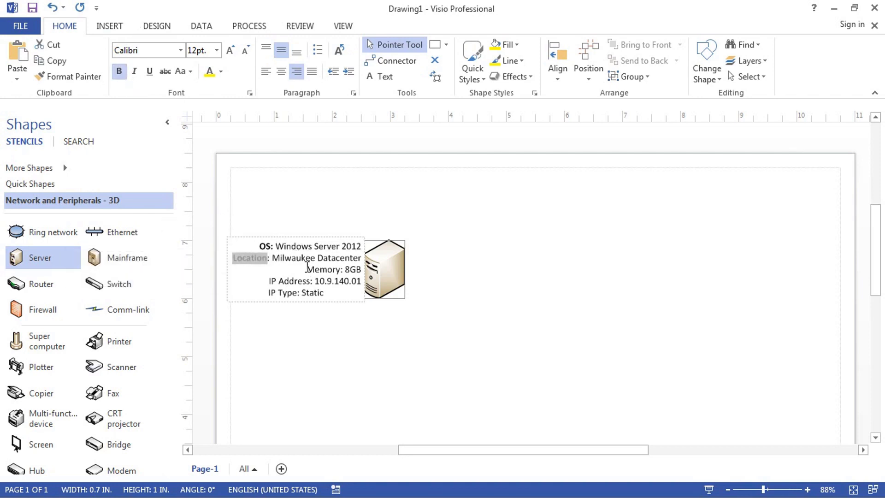
{"action": "left_click_drag", "start_coordinate": [306, 270], "coordinate": [339, 270]}
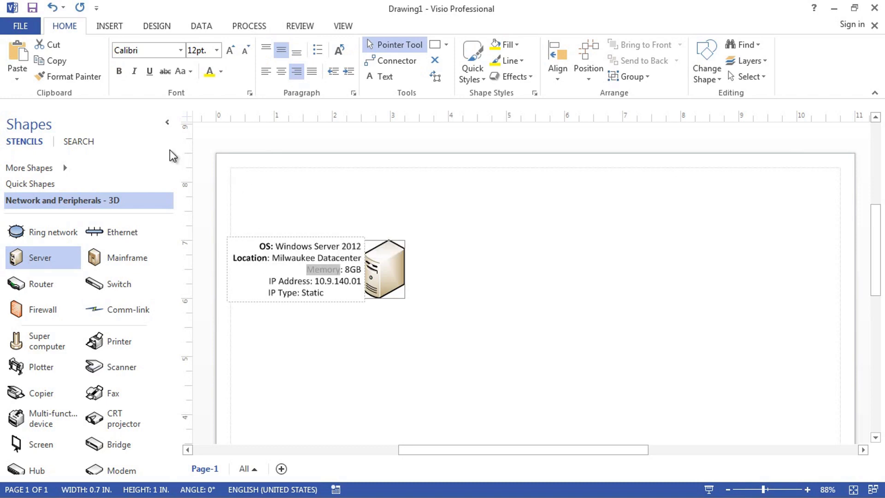
{"action": "left_click", "coordinate": [119, 71]}
{"action": "left_click_drag", "start_coordinate": [269, 282], "coordinate": [310, 282]}
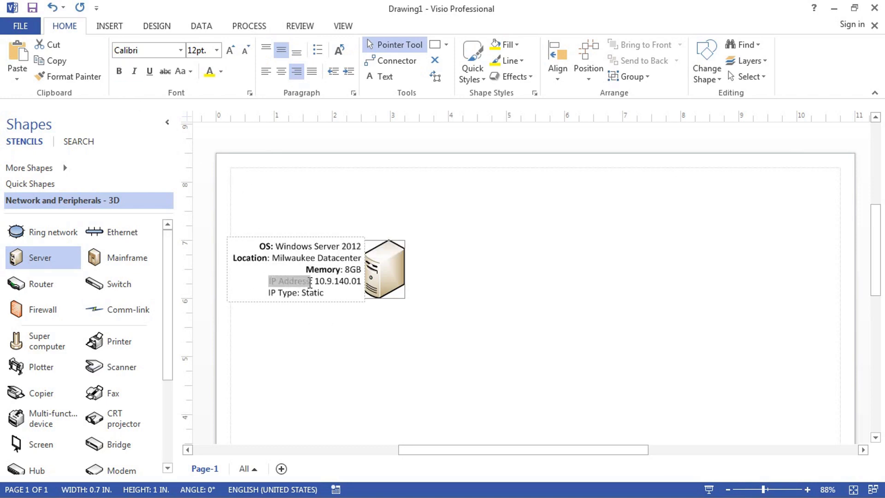
{"action": "left_click", "coordinate": [120, 71]}
{"action": "left_click_drag", "start_coordinate": [269, 295], "coordinate": [298, 295]}
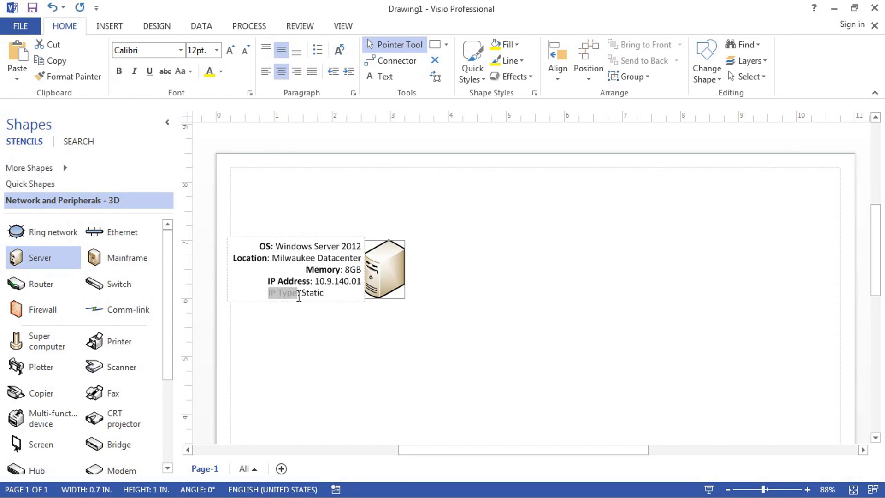
{"action": "left_click", "coordinate": [120, 71]}
{"action": "left_click", "coordinate": [365, 359]}
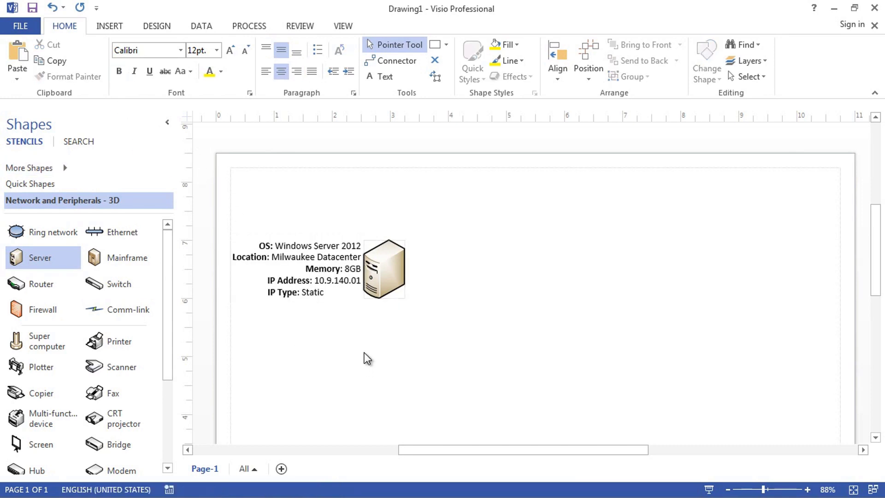
Step: Left-align all the text in the server's label
{"action": "left_click", "coordinate": [324, 292]}
{"action": "double_click", "coordinate": [325, 295]}
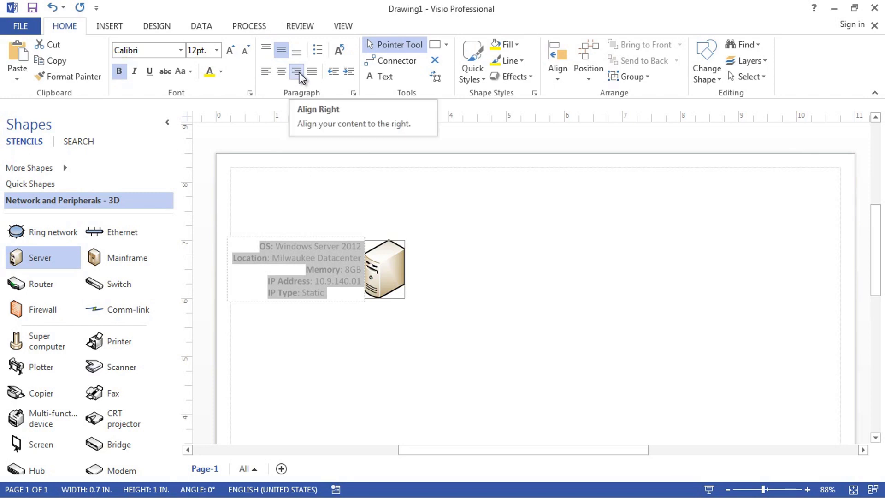
{"action": "left_click", "coordinate": [264, 73]}
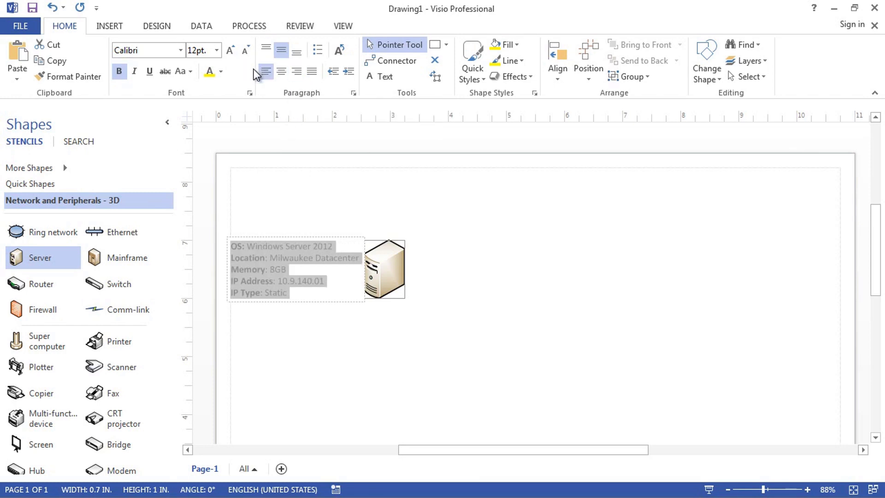
{"action": "left_click", "coordinate": [287, 313]}
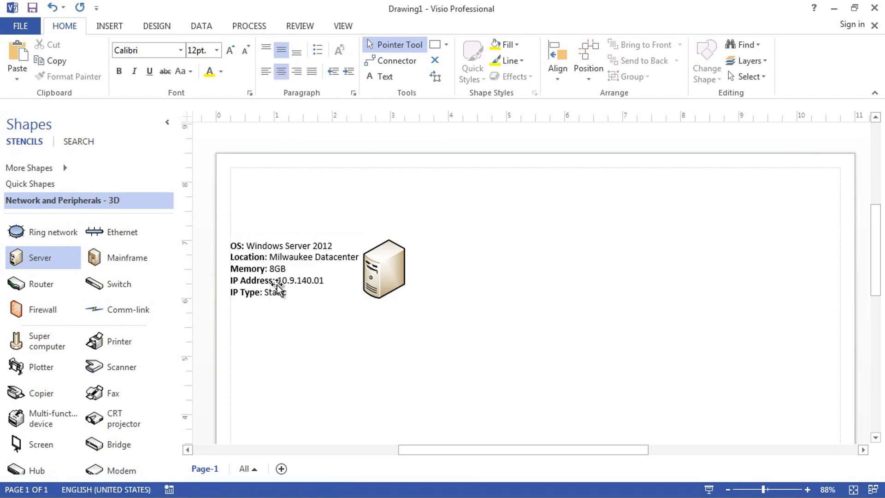
Step: Reposition the label's text block to the server's right side, and move the server to about 1.5 in. across the page
{"action": "left_click", "coordinate": [293, 277]}
{"action": "left_click_drag", "start_coordinate": [297, 270], "coordinate": [477, 268]}
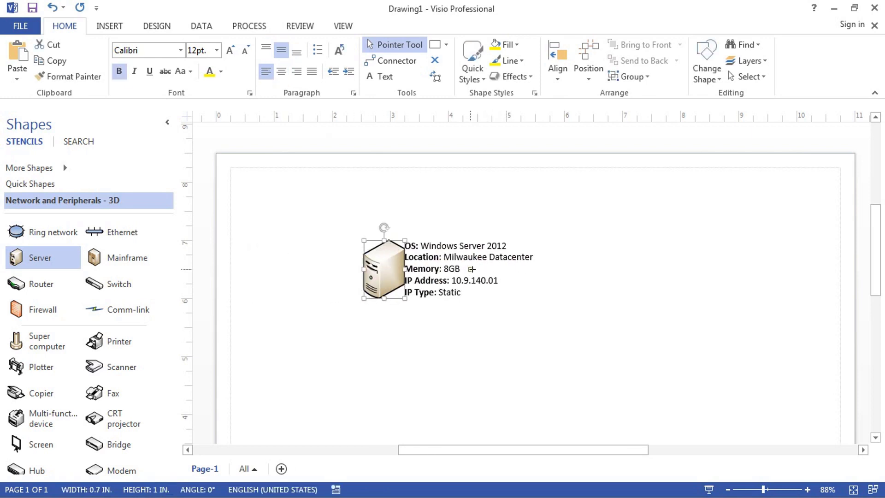
{"action": "left_click", "coordinate": [464, 345]}
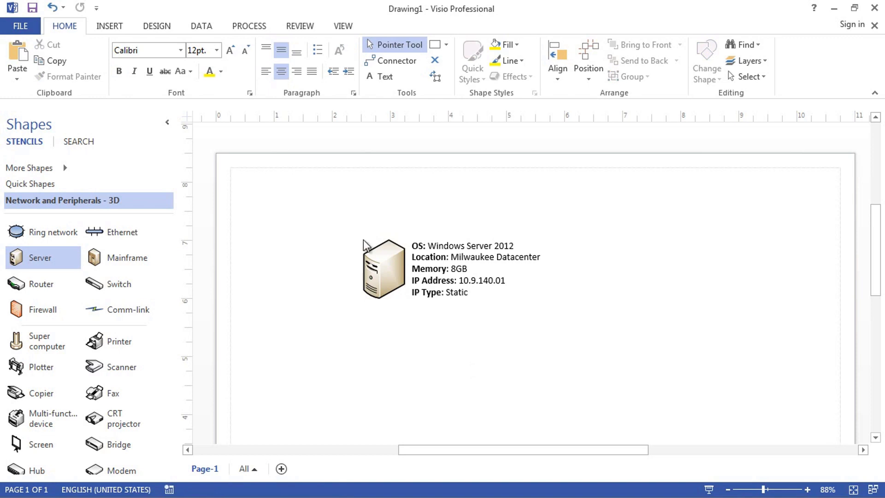
{"action": "left_click_drag", "start_coordinate": [390, 271], "coordinate": [324, 302]}
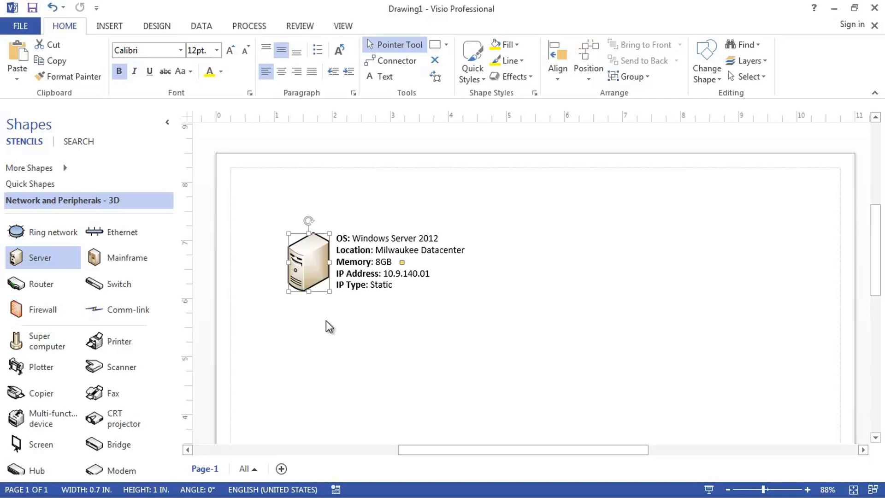
{"action": "left_click", "coordinate": [377, 76]}
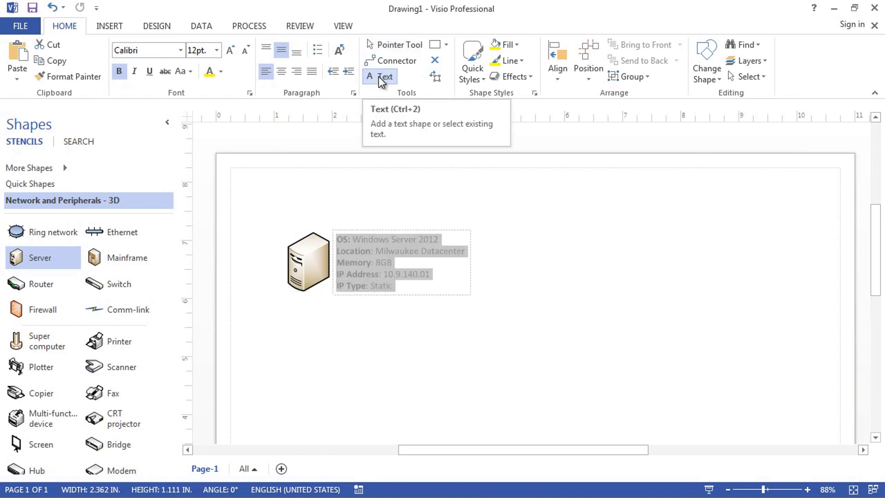
{"action": "left_click", "coordinate": [112, 28]}
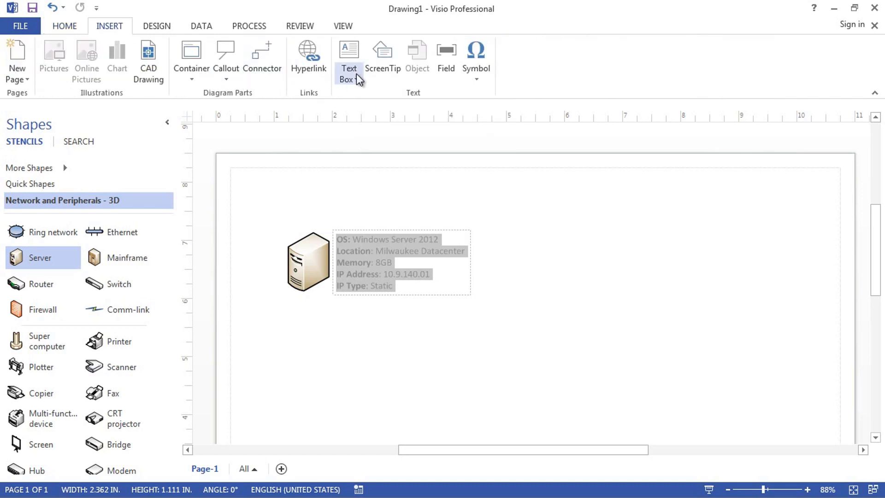
{"action": "left_click", "coordinate": [350, 53]}
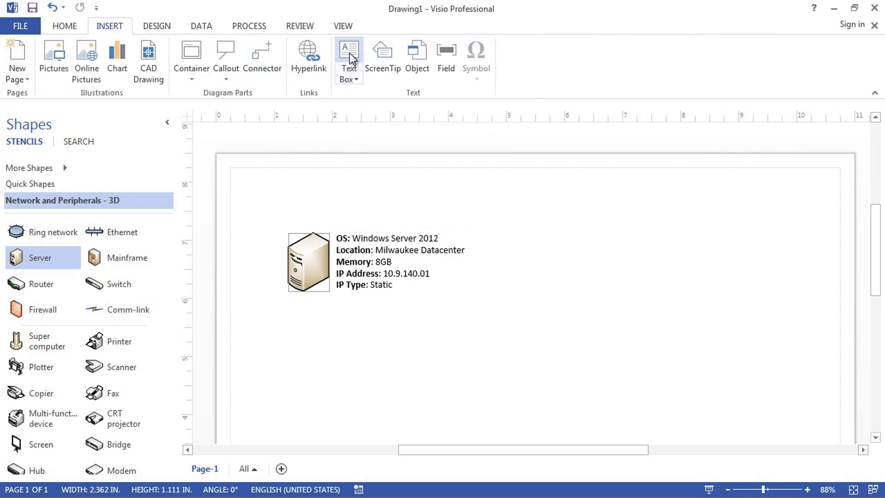
{"action": "left_click", "coordinate": [353, 78]}
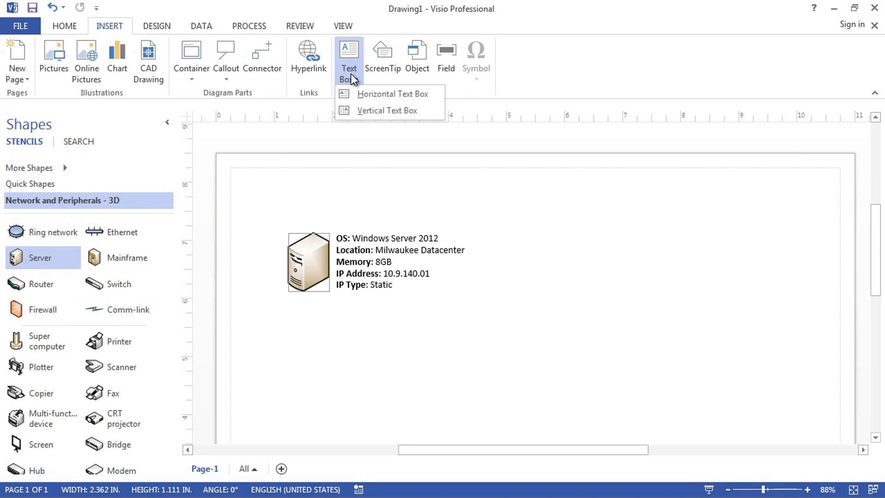
{"action": "left_click", "coordinate": [384, 95]}
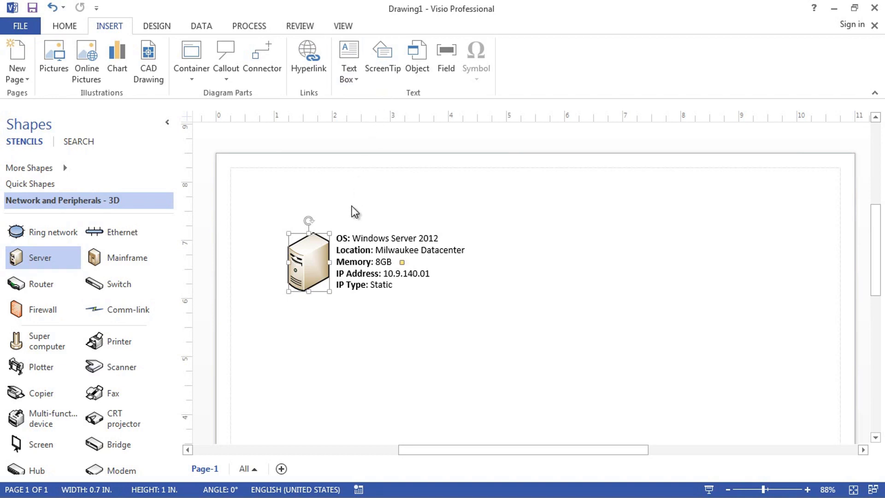
{"action": "left_click", "coordinate": [349, 65]}
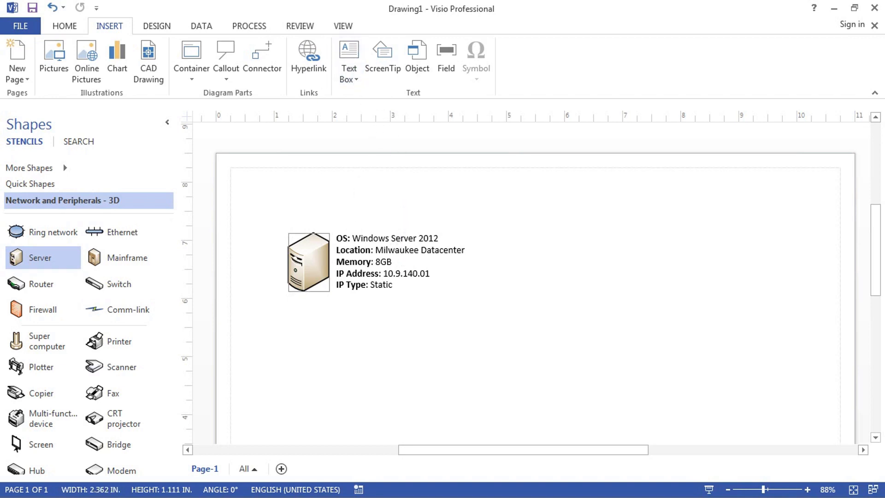
{"action": "left_click", "coordinate": [208, 134]}
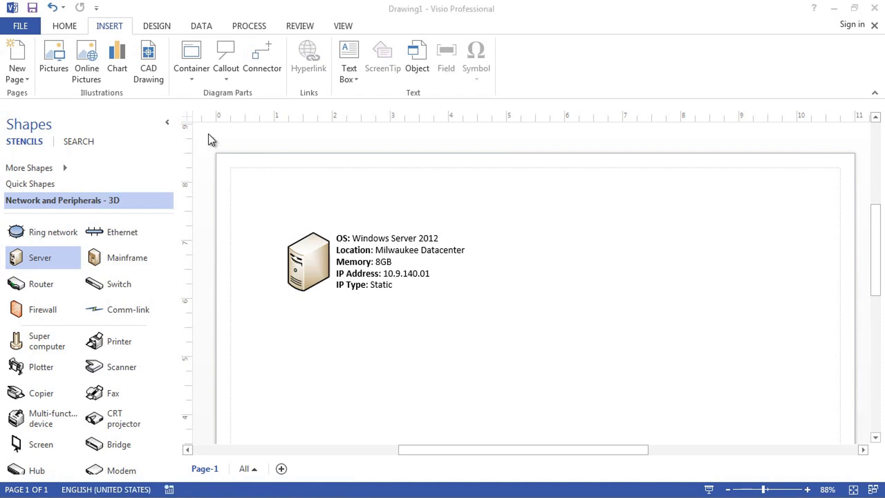
Step: Insert a callout with a double line above and a single line below its text, and enter "Sales-Server-01" in it
{"action": "left_click", "coordinate": [228, 78]}
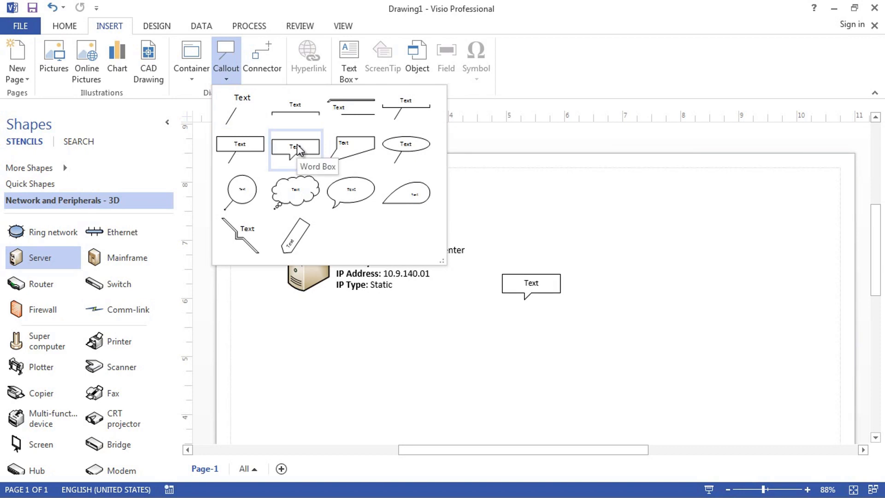
{"action": "left_click", "coordinate": [352, 104]}
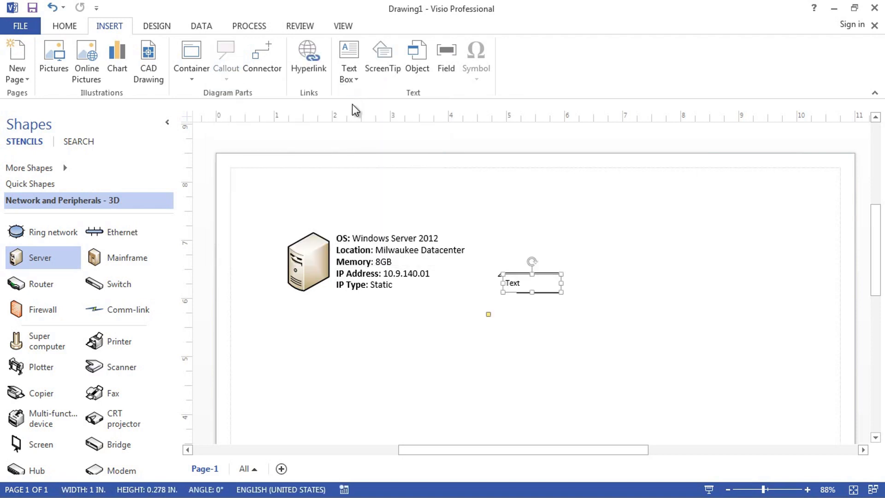
{"action": "double_click", "coordinate": [521, 287]}
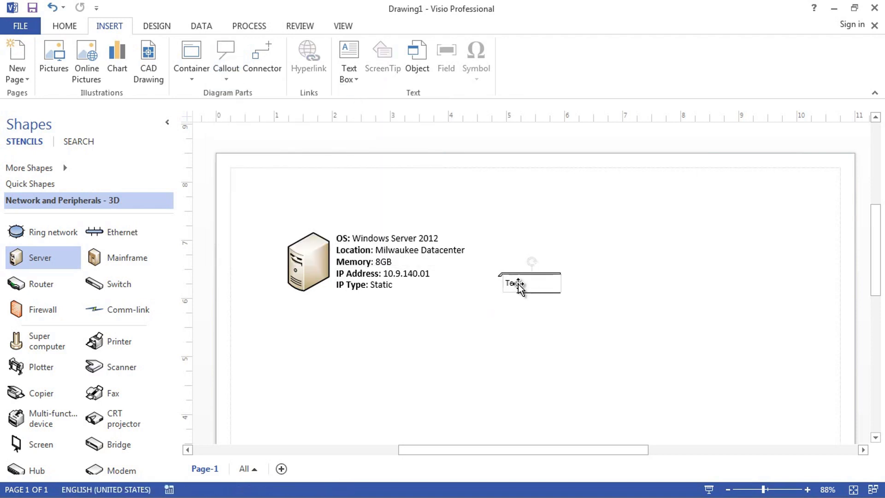
{"action": "type", "text": "Sales-Server.01"}
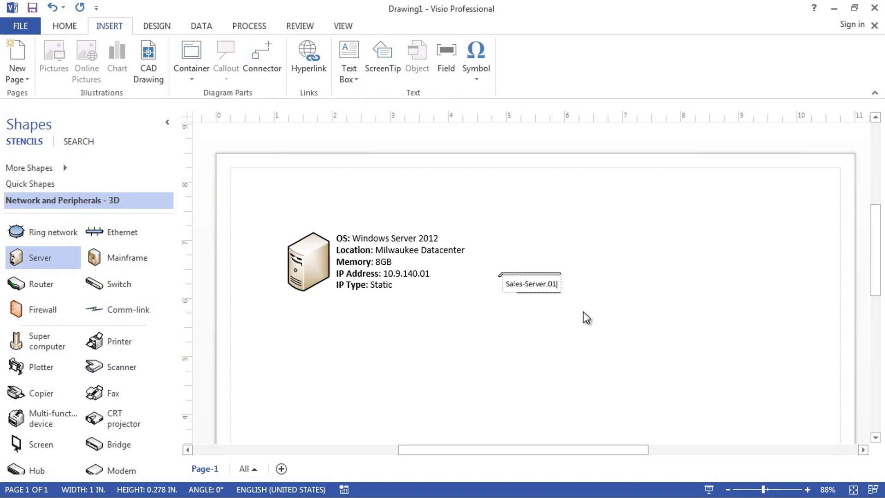
{"action": "key", "text": "BackSpace"}
{"action": "key", "text": "BackSpace"}
{"action": "key", "text": "BackSpace"}
{"action": "type", "text": "-01"}
Step: Make the callout's Sales-Server-01 text bold
{"action": "left_click_drag", "start_coordinate": [504, 284], "coordinate": [560, 285]}
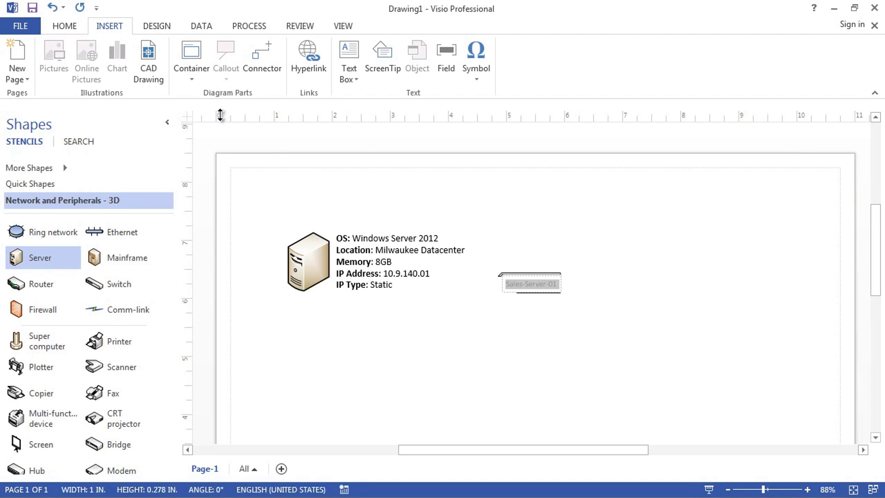
{"action": "left_click", "coordinate": [59, 27]}
{"action": "left_click", "coordinate": [119, 71]}
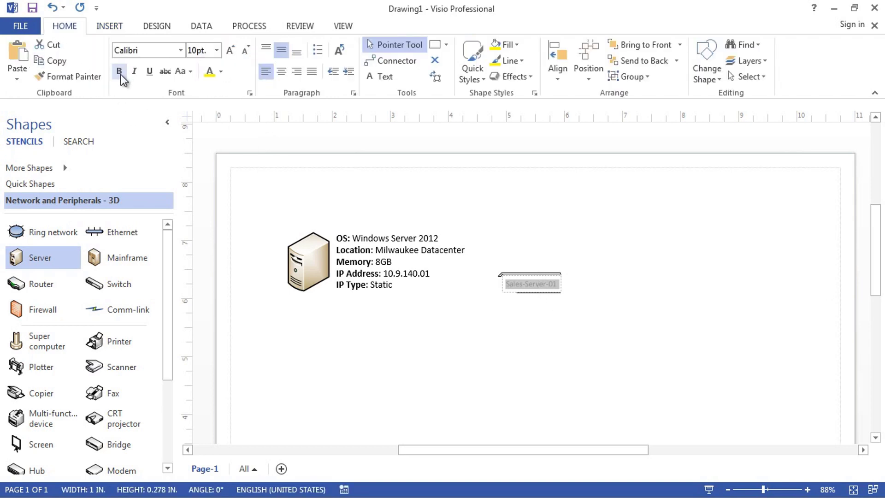
{"action": "left_click", "coordinate": [567, 291]}
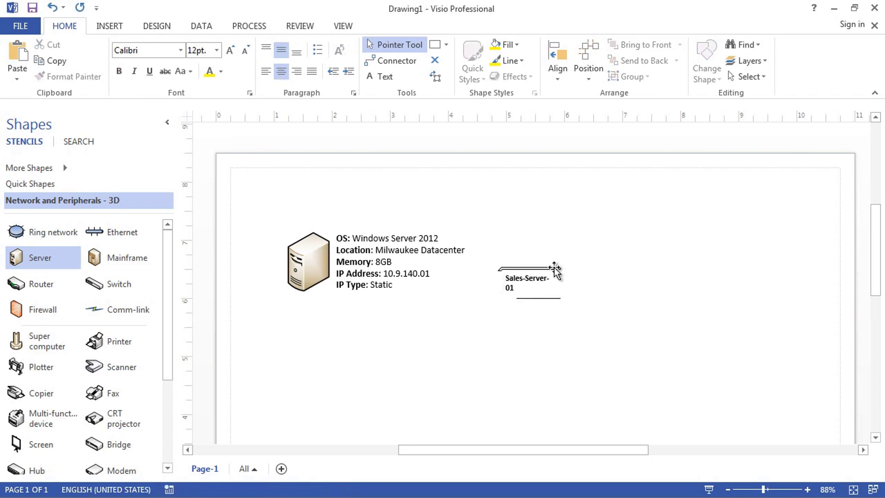
Step: Widen the callout to about 1.57 in. so its name fits on one line, and position it directly below the server
{"action": "left_click", "coordinate": [560, 281]}
{"action": "left_click_drag", "start_coordinate": [561, 283], "coordinate": [347, 297]}
{"action": "left_click", "coordinate": [361, 375]}
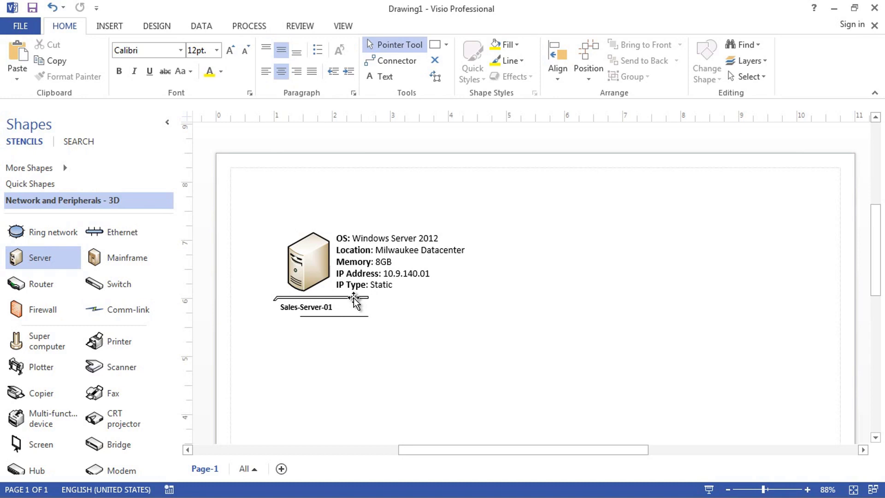
{"action": "left_click", "coordinate": [354, 297]}
{"action": "left_click", "coordinate": [356, 359]}
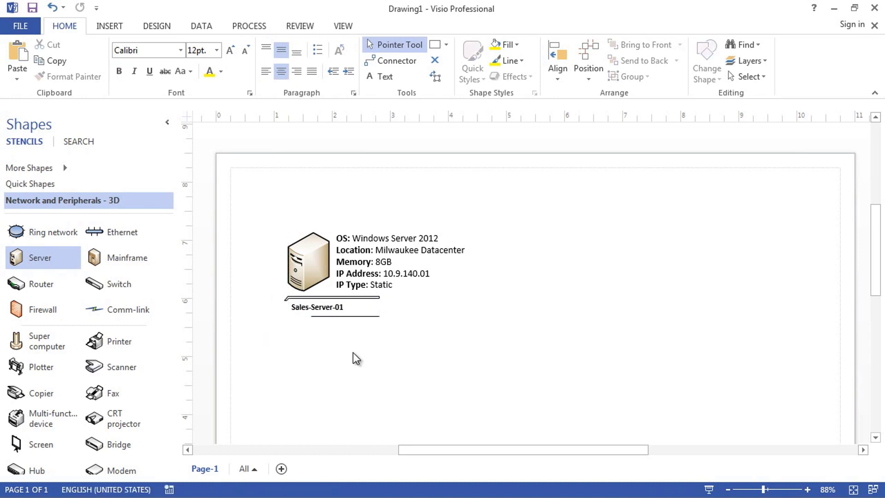
Step: Select the server together with its Sales-Server-01 callout and group them
{"action": "left_click_drag", "start_coordinate": [257, 204], "coordinate": [488, 337]}
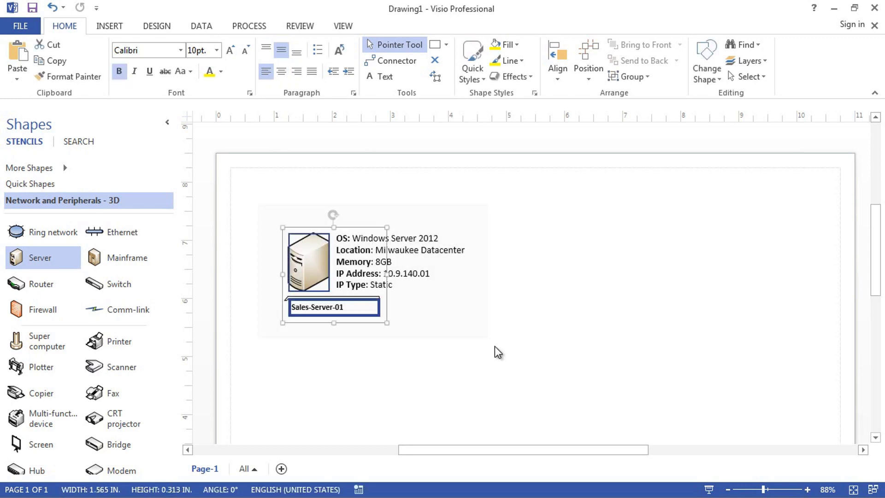
{"action": "left_click", "coordinate": [266, 197]}
{"action": "left_click_drag", "start_coordinate": [575, 318], "coordinate": [572, 360]}
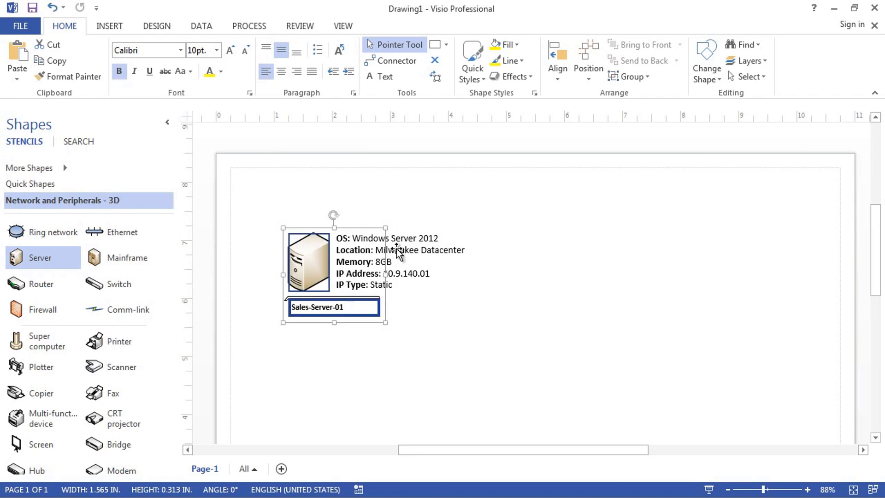
{"action": "right_click", "coordinate": [318, 268]}
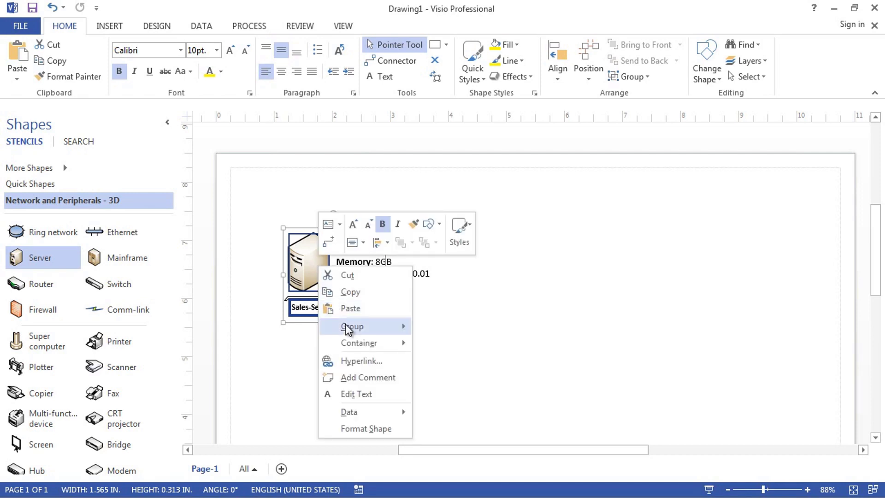
{"action": "mouse_move", "coordinate": [348, 328]}
{"action": "left_click", "coordinate": [468, 328]}
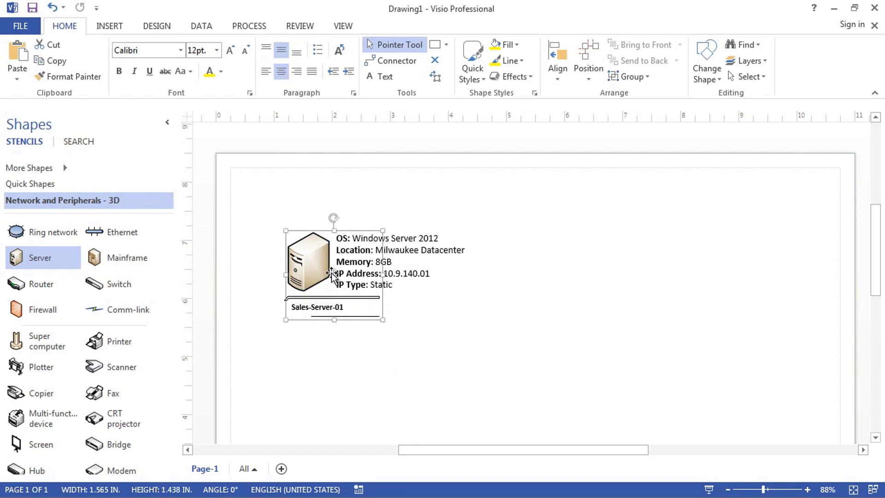
Step: Move the Sales-Server-01 group slightly up and place a copy of it directly below the original
{"action": "left_click_drag", "start_coordinate": [310, 264], "coordinate": [333, 246]}
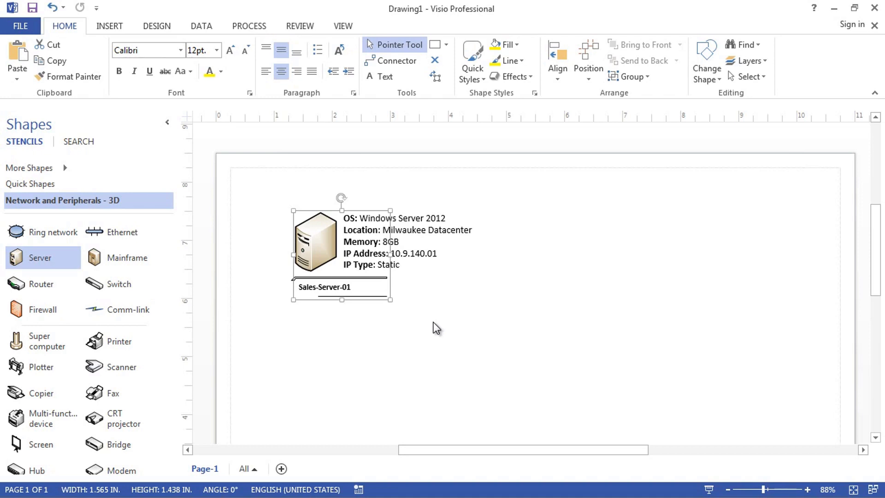
{"action": "right_click", "coordinate": [325, 253]}
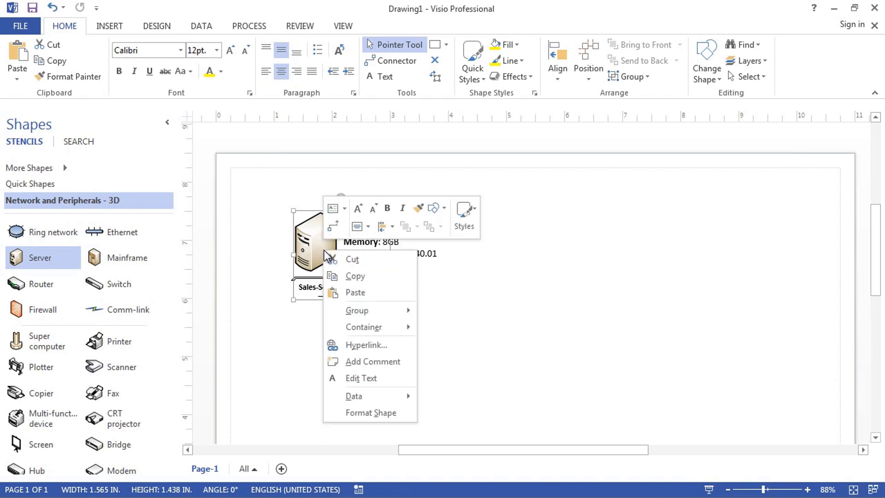
{"action": "left_click", "coordinate": [353, 278]}
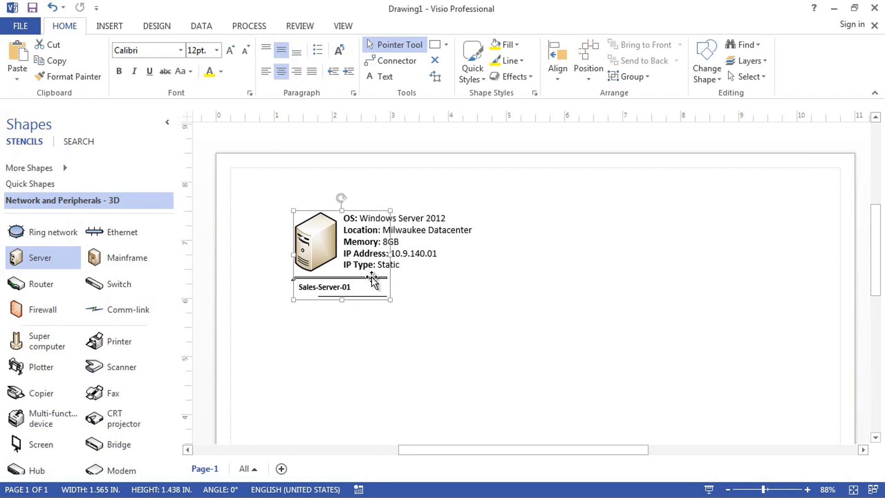
{"action": "right_click", "coordinate": [325, 245]}
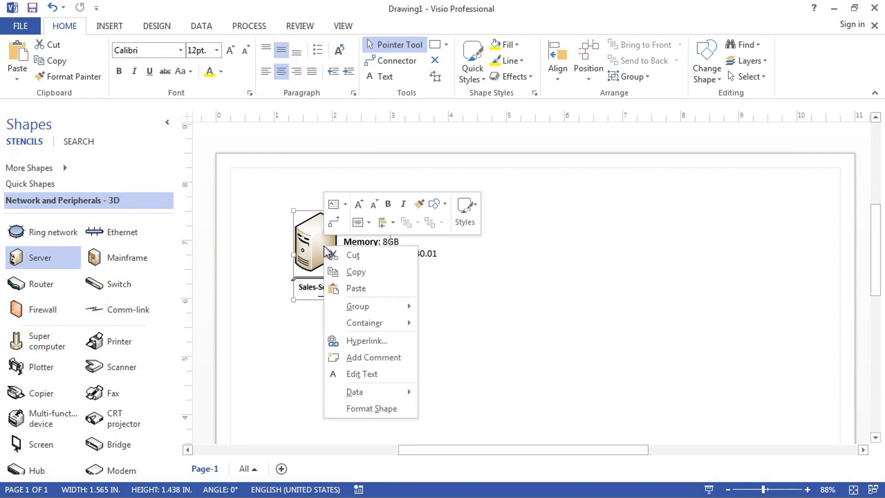
{"action": "left_click", "coordinate": [344, 272]}
{"action": "right_click", "coordinate": [344, 325]}
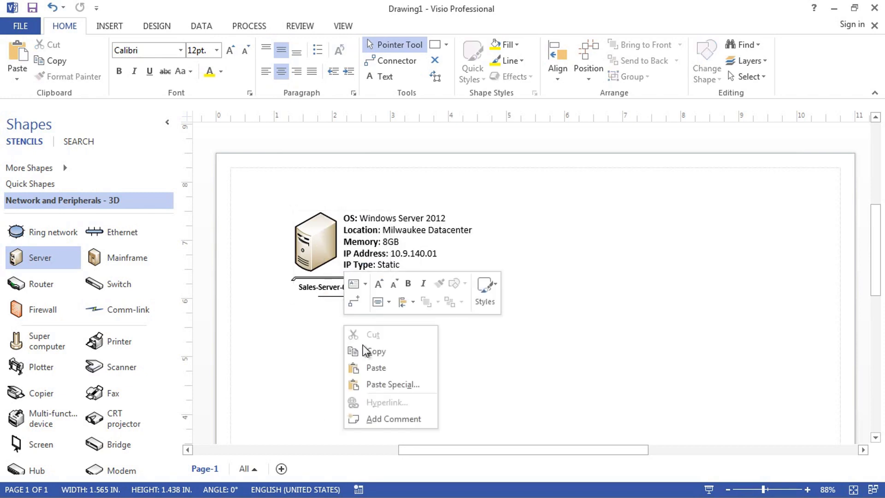
{"action": "left_click", "coordinate": [375, 367]}
{"action": "left_click_drag", "start_coordinate": [323, 327], "coordinate": [319, 359]}
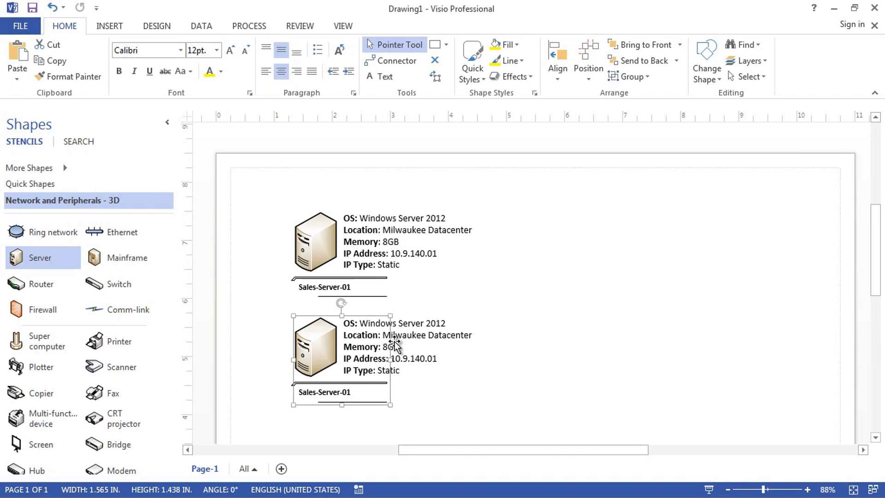
Step: Rename the lower server's callout as "Document-Sharing-01"
{"action": "double_click", "coordinate": [322, 395]}
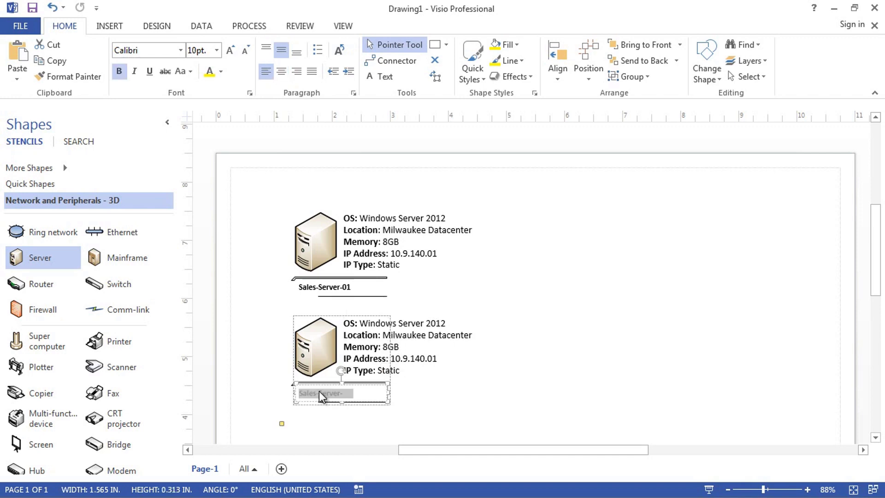
{"action": "left_click", "coordinate": [334, 393]}
{"action": "left_click_drag", "start_coordinate": [340, 395], "coordinate": [294, 390]}
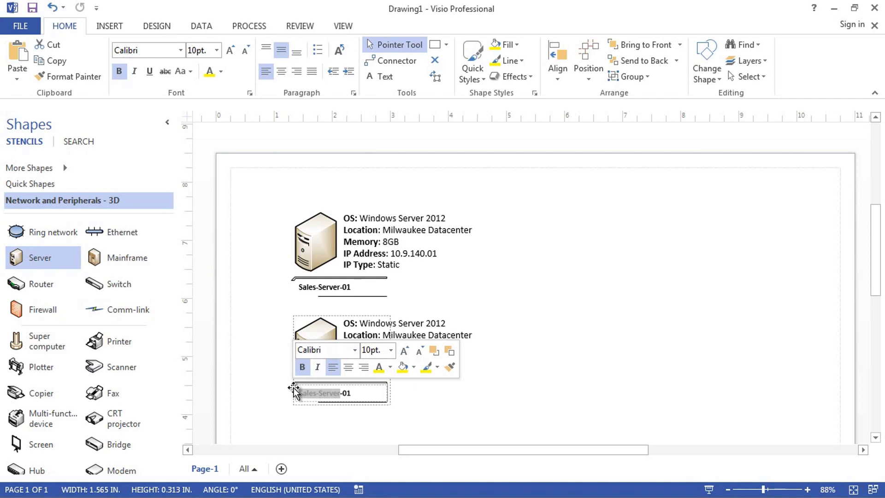
{"action": "type", "text": "Document-"}
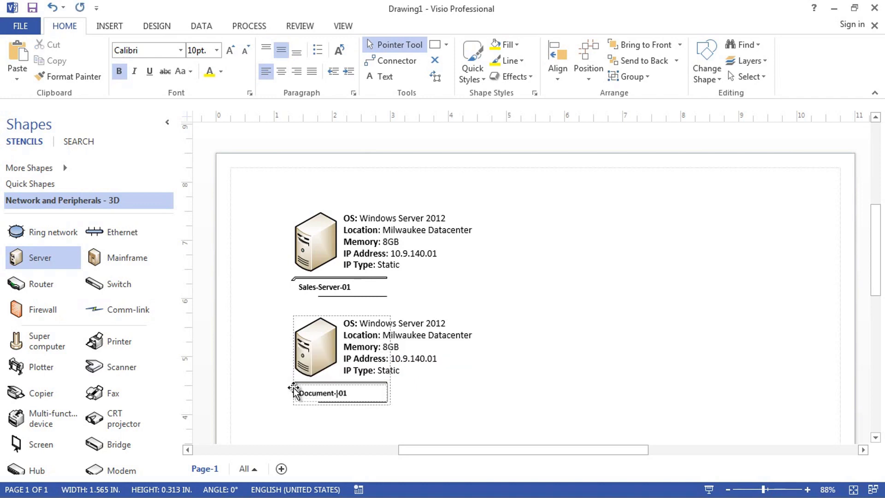
{"action": "type", "text": "Sharing-"}
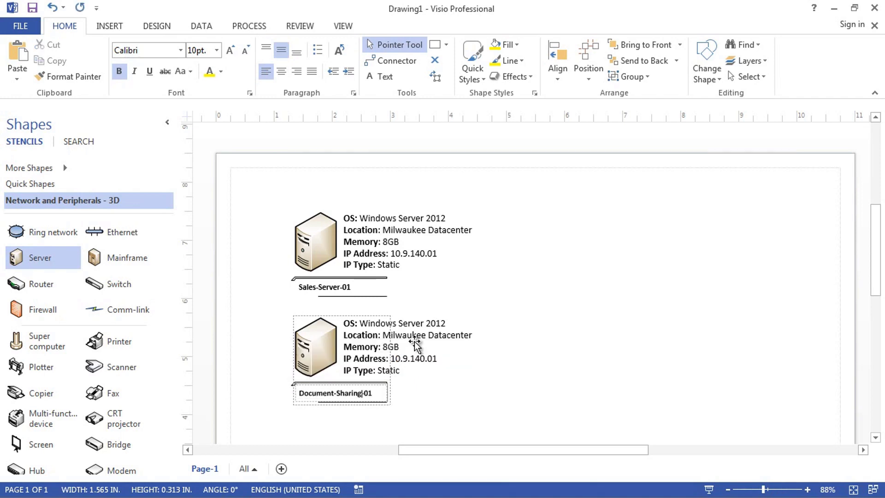
{"action": "left_click", "coordinate": [418, 360]}
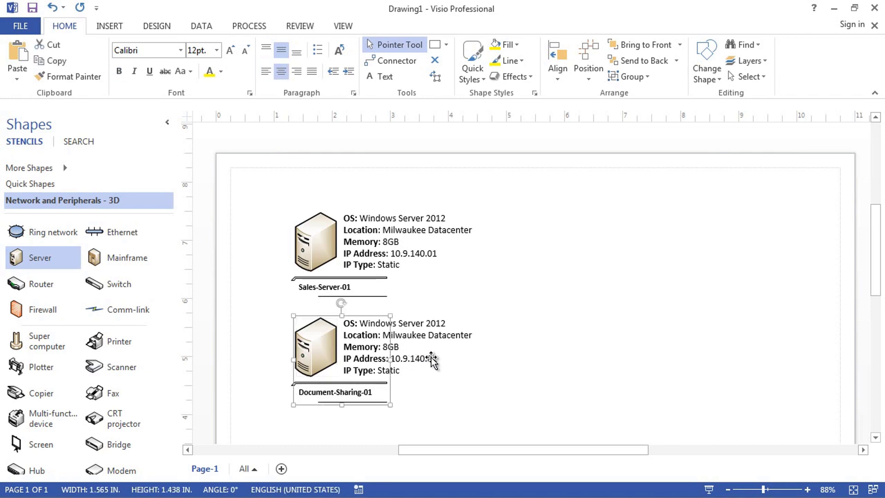
Step: Ungroup the server shape inside the Document-Sharing-01 group, accepting that its link to the master is severed
{"action": "left_click", "coordinate": [362, 360]}
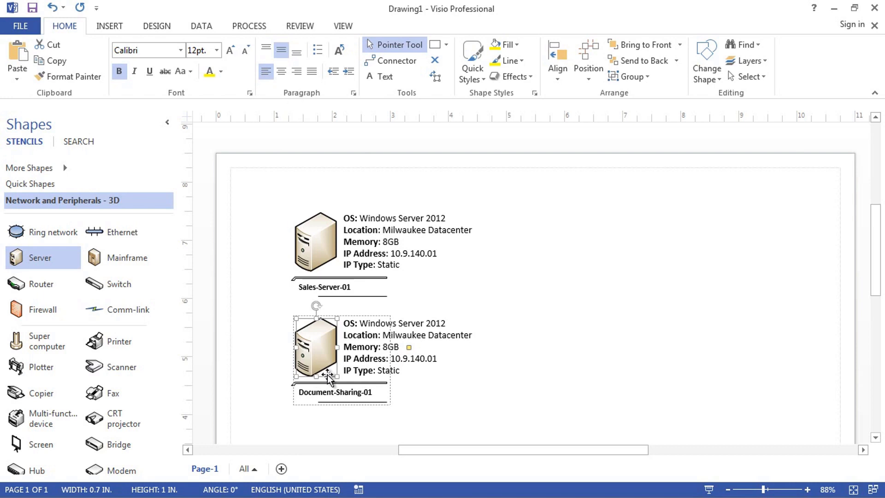
{"action": "right_click", "coordinate": [353, 367]}
{"action": "mouse_move", "coordinate": [522, 234]}
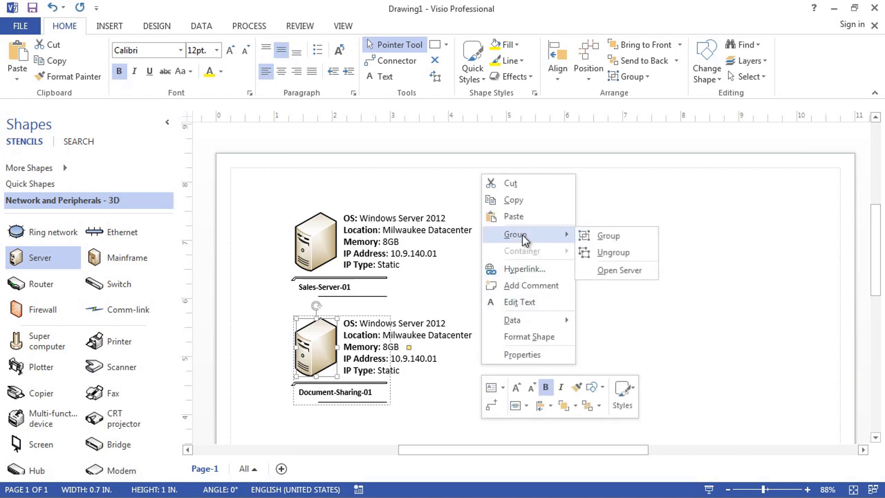
{"action": "left_click", "coordinate": [613, 252]}
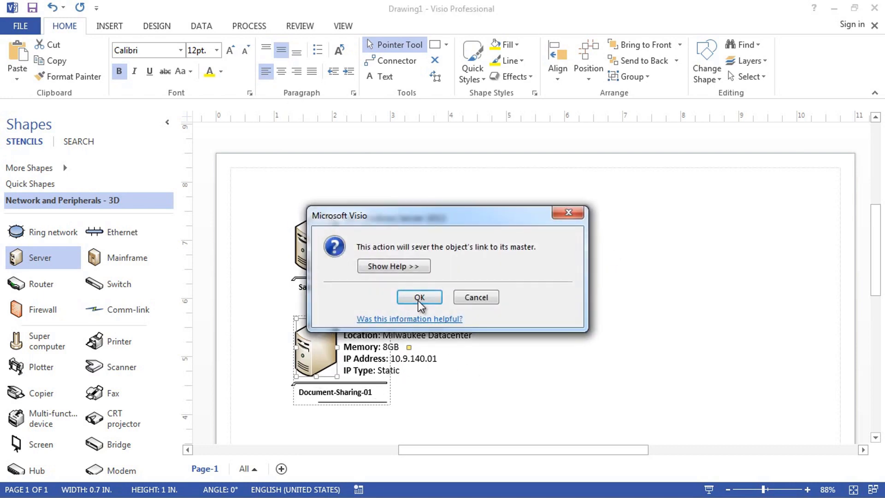
{"action": "left_click", "coordinate": [419, 297]}
{"action": "left_click", "coordinate": [460, 385]}
Step: Ungroup the outer Document-Sharing-01 group so that the server parts and the callout are separate
{"action": "left_click", "coordinate": [331, 353]}
{"action": "right_click", "coordinate": [331, 354]}
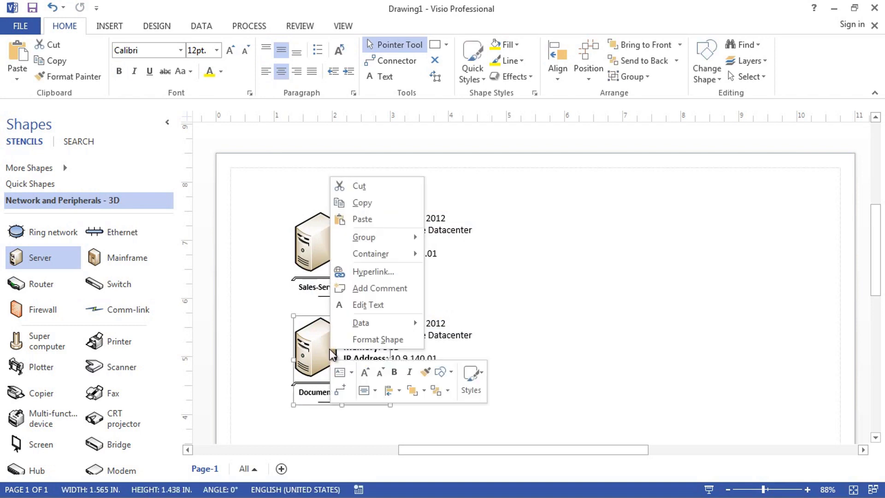
{"action": "mouse_move", "coordinate": [411, 236]}
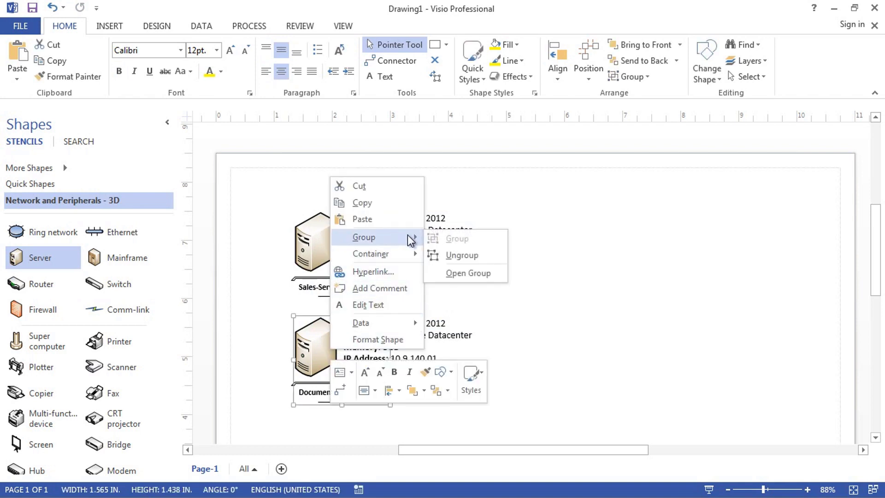
{"action": "left_click", "coordinate": [454, 257]}
{"action": "left_click", "coordinate": [438, 406]}
Step: Set the IP address in the Document-Sharing-01 server's details to 10.9.140.02
{"action": "left_click", "coordinate": [371, 359]}
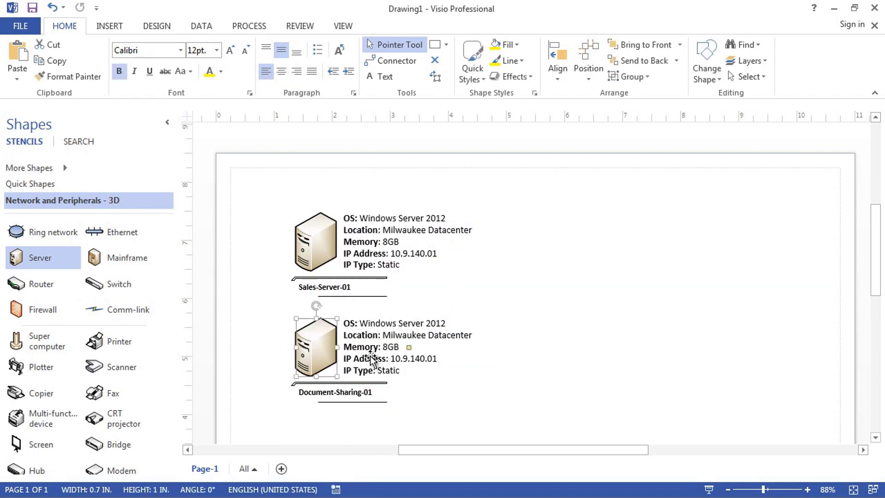
{"action": "double_click", "coordinate": [389, 367]}
{"action": "left_click", "coordinate": [427, 362]}
{"action": "left_click_drag", "start_coordinate": [432, 358], "coordinate": [438, 359]}
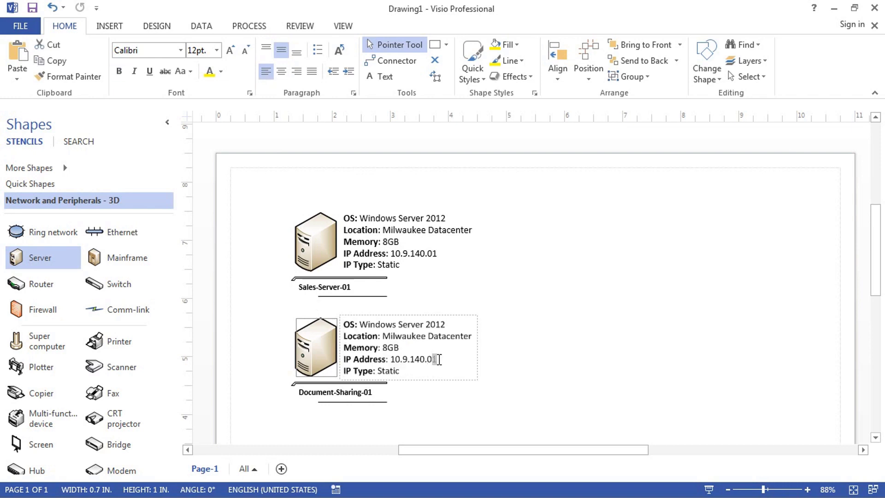
{"action": "type", "text": "2"}
{"action": "left_click", "coordinate": [409, 431]}
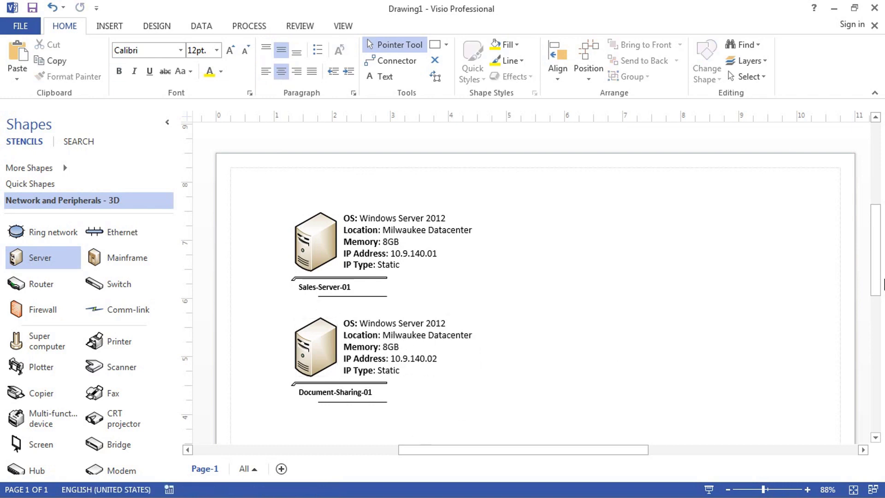
Step: Copy all parts of the Document-Sharing-01 server with its callout and place the copy below it, roughly aligned with the servers above
{"action": "left_click_drag", "start_coordinate": [879, 277], "coordinate": [878, 300]}
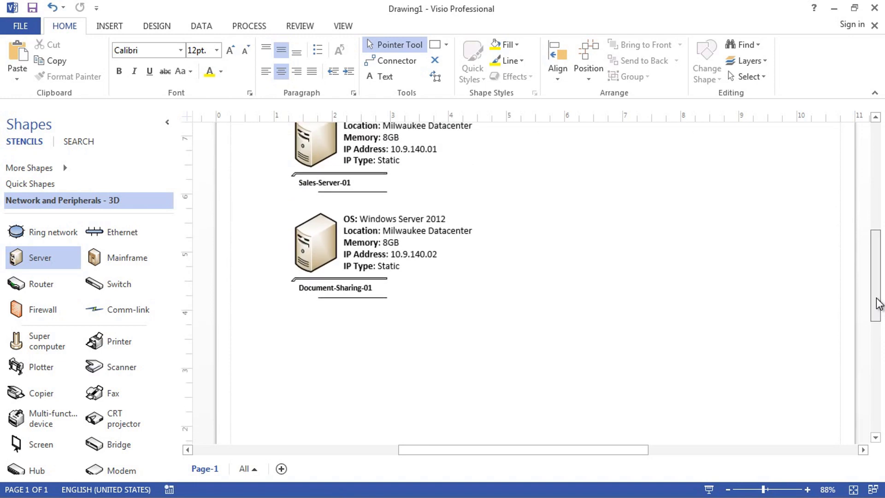
{"action": "left_click", "coordinate": [727, 490]}
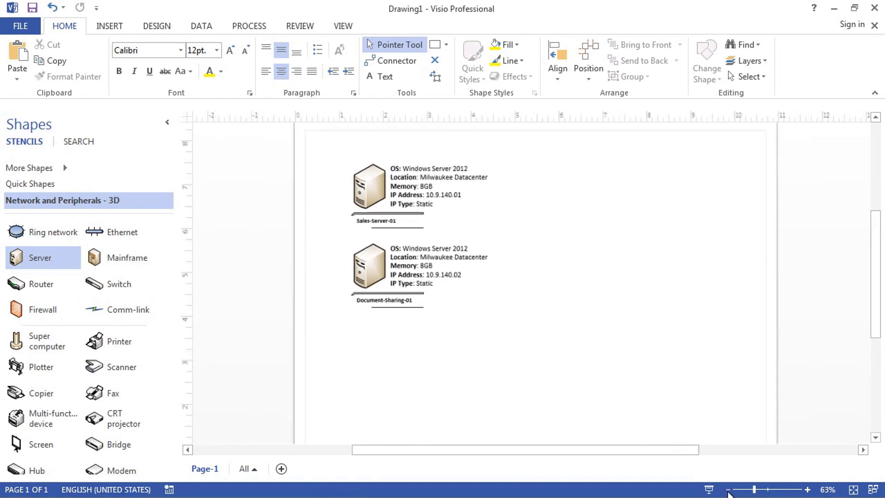
{"action": "left_click", "coordinate": [366, 271]}
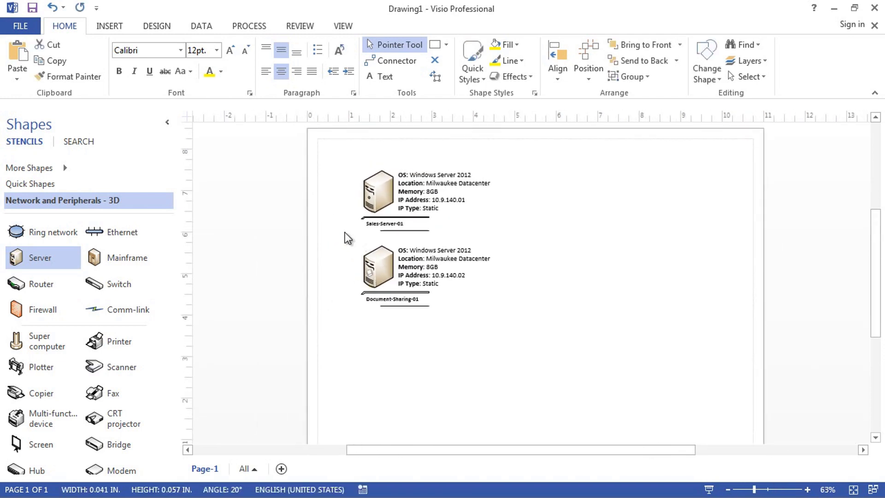
{"action": "left_click_drag", "start_coordinate": [348, 235], "coordinate": [505, 325]}
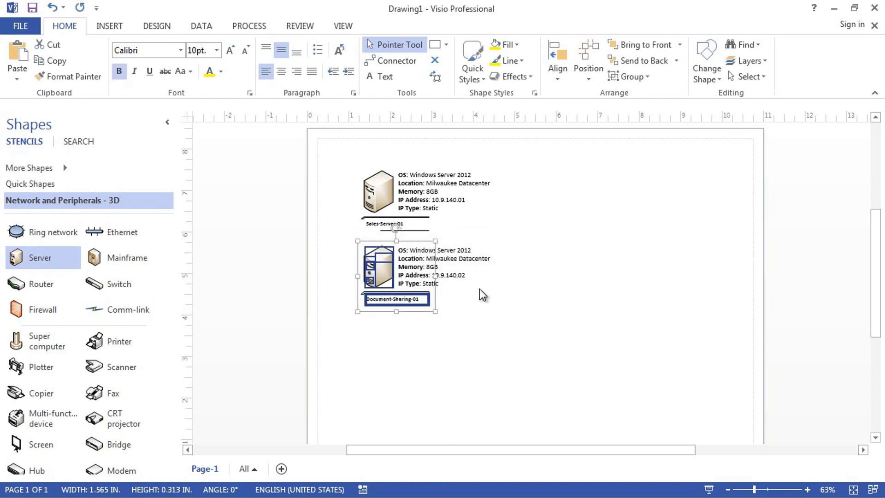
{"action": "right_click", "coordinate": [495, 259]}
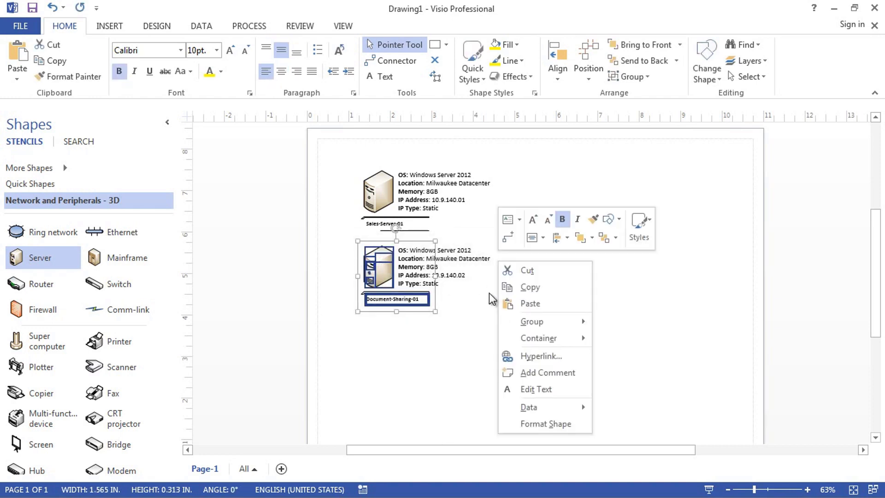
{"action": "left_click", "coordinate": [528, 289]}
{"action": "left_click", "coordinate": [416, 345]}
{"action": "right_click", "coordinate": [406, 350]}
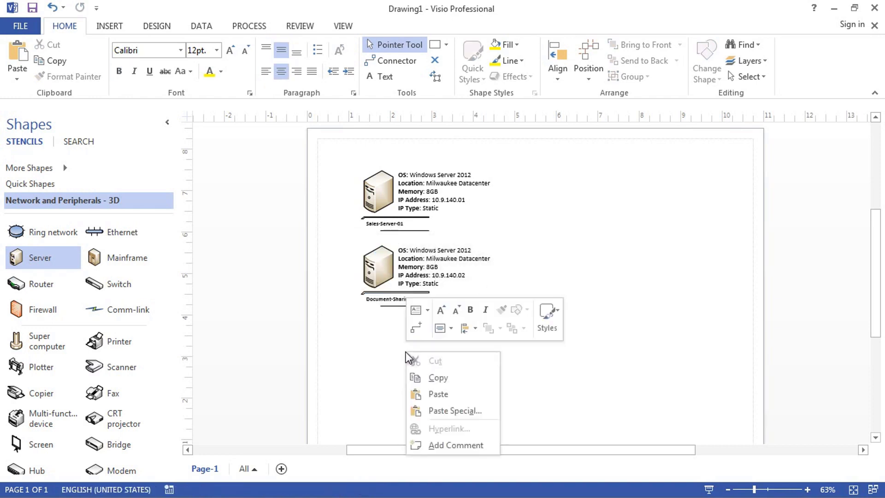
{"action": "left_click", "coordinate": [431, 392]}
{"action": "left_click_drag", "start_coordinate": [359, 350], "coordinate": [384, 364]}
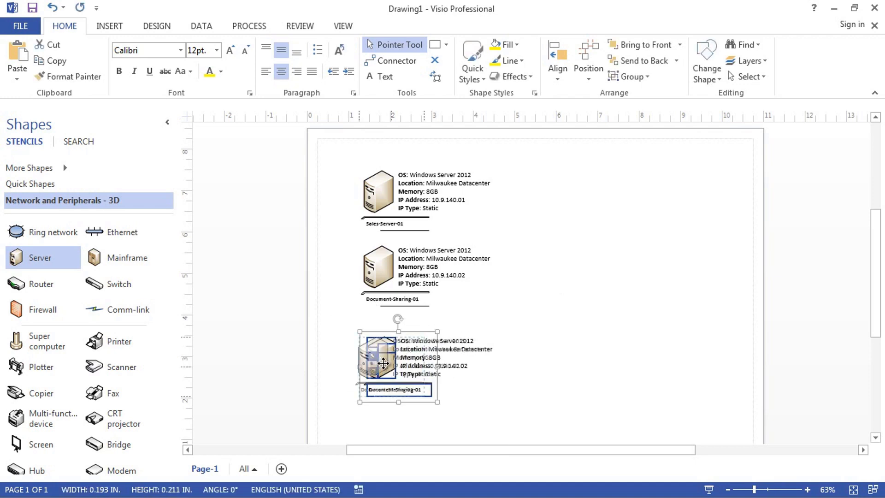
{"action": "left_click", "coordinate": [489, 319]}
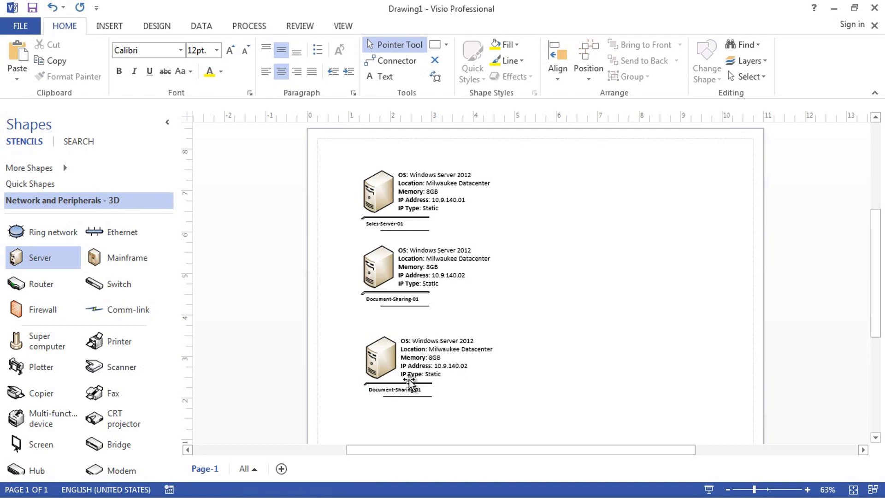
Step: Rename the third server's callout as "Marketing-Sharing-01"
{"action": "double_click", "coordinate": [401, 389]}
{"action": "left_click", "coordinate": [531, 286]}
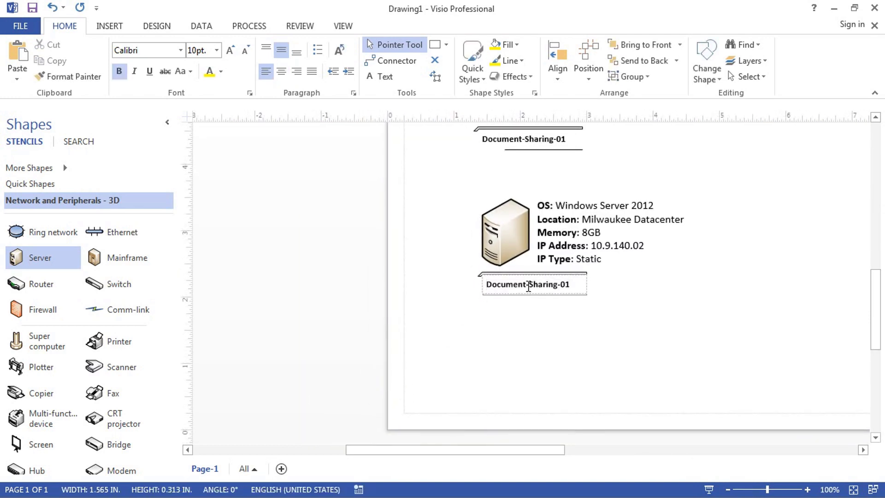
{"action": "left_click_drag", "start_coordinate": [529, 286], "coordinate": [472, 281]}
{"action": "type", "text": "Mark"}
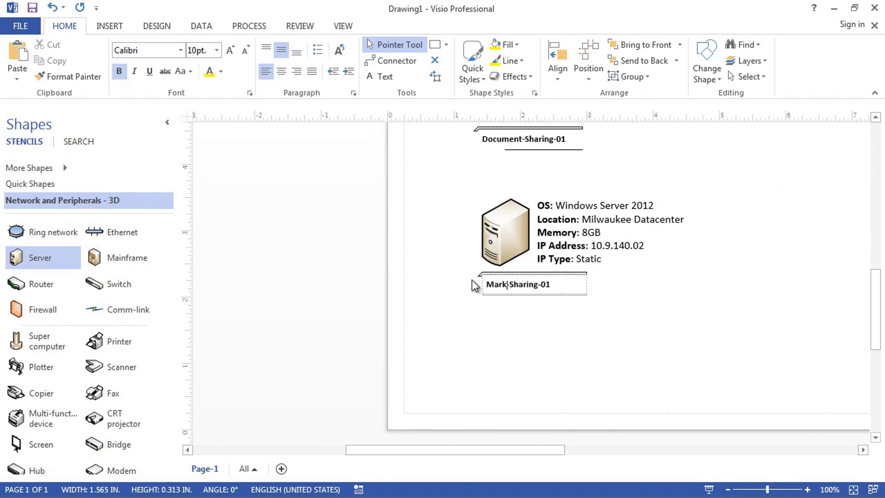
{"action": "type", "text": "eting Files"}
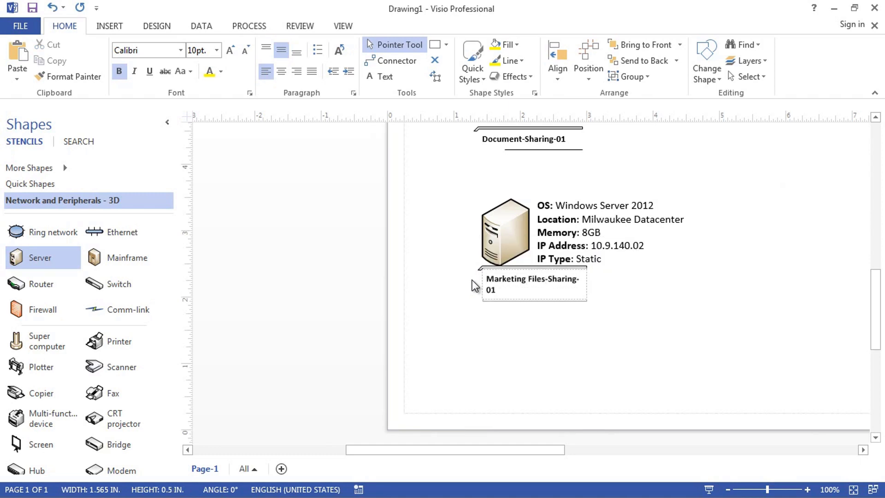
{"action": "key", "text": "BackSpace"}
{"action": "key", "text": "BackSpace"}
{"action": "key", "text": "BackSpace"}
{"action": "key", "text": "BackSpace"}
{"action": "key", "text": "BackSpace"}
{"action": "key", "text": "BackSpace"}
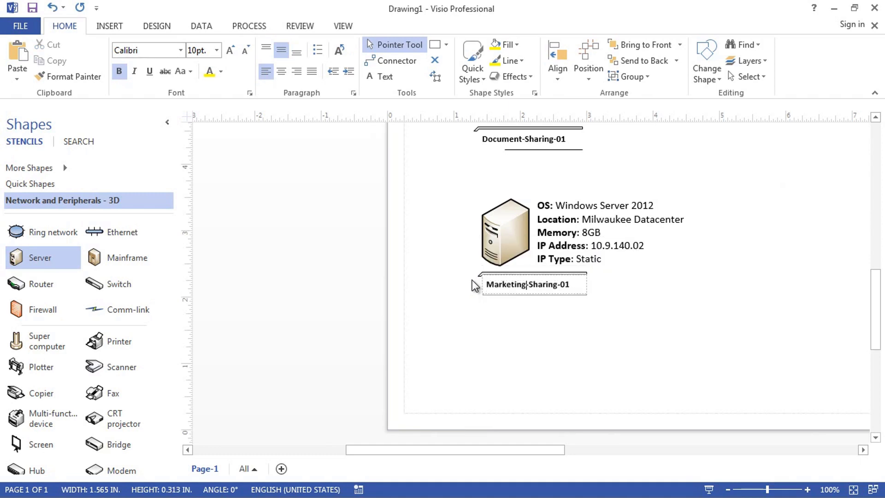
{"action": "left_click", "coordinate": [571, 364]}
Step: Set the IP address in the Marketing-Sharing-01 server's details to 10.9.140.03
{"action": "left_click", "coordinate": [638, 250]}
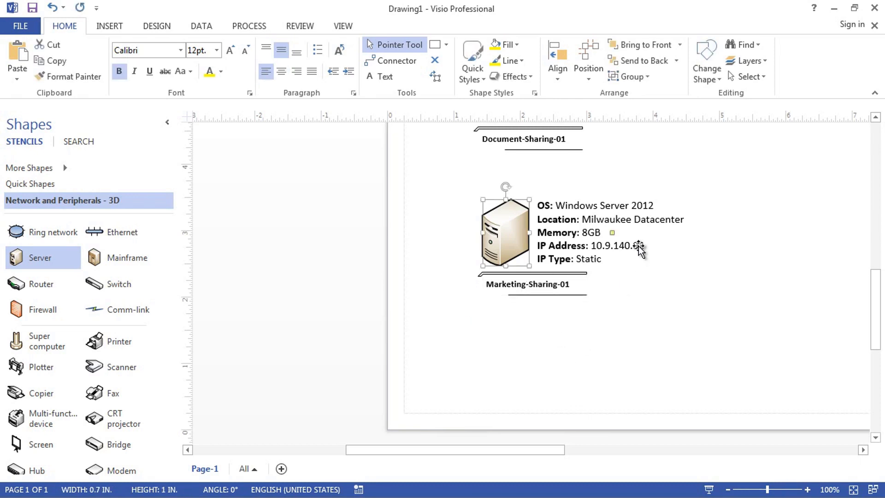
{"action": "double_click", "coordinate": [638, 250]}
{"action": "left_click", "coordinate": [644, 249]}
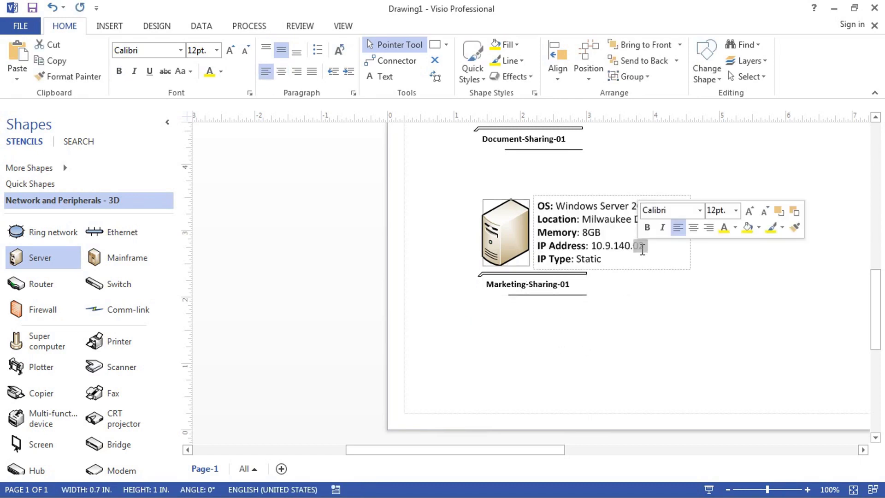
{"action": "left_click", "coordinate": [644, 246]}
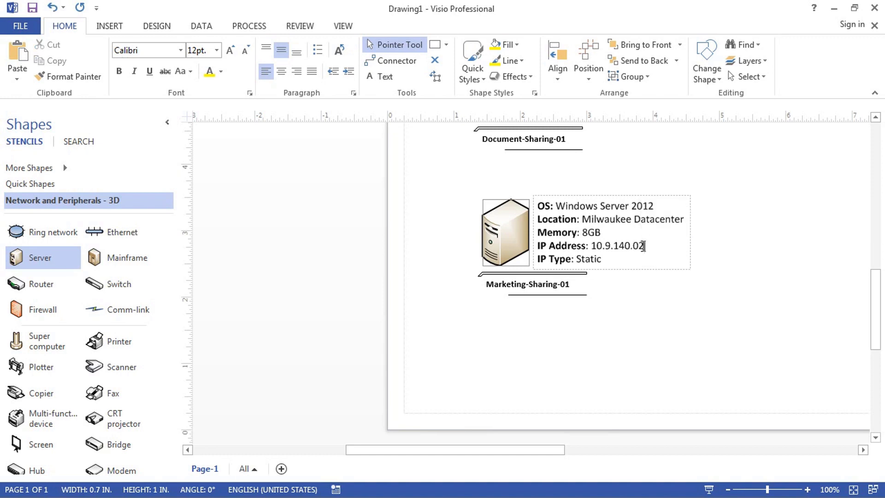
{"action": "left_click_drag", "start_coordinate": [635, 246], "coordinate": [643, 251]}
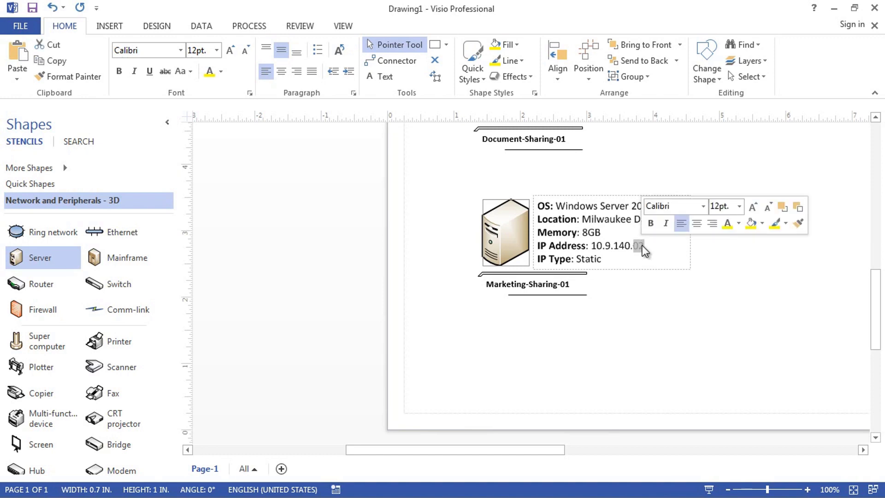
{"action": "type", "text": "03"}
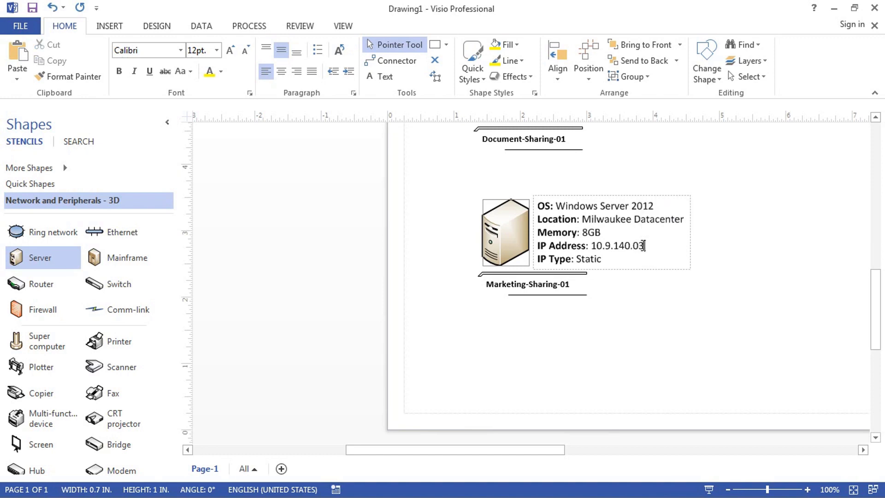
{"action": "left_click", "coordinate": [599, 318]}
Step: Move the complete Marketing-Sharing-01 server with its callout up, closer beneath the Document-Sharing-01 server
{"action": "left_click_drag", "start_coordinate": [872, 282], "coordinate": [878, 258]}
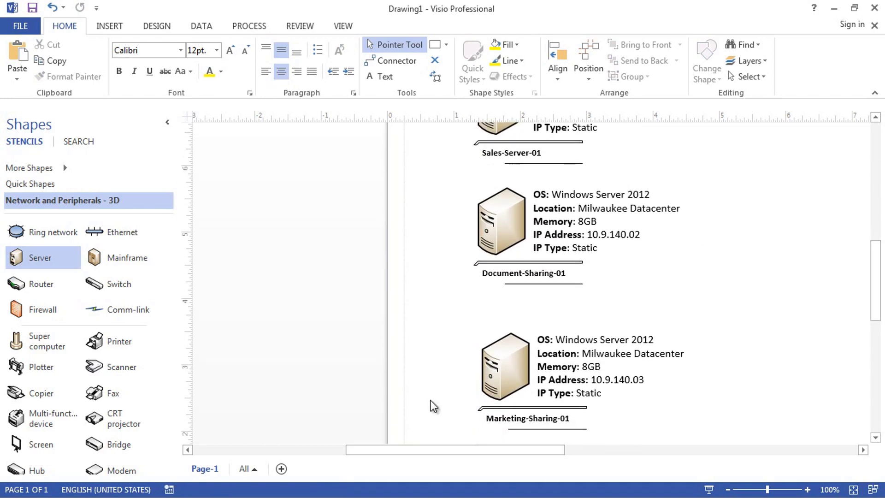
{"action": "left_click", "coordinate": [523, 362]}
{"action": "left_click_drag", "start_coordinate": [458, 312], "coordinate": [688, 430]}
{"action": "left_click_drag", "start_coordinate": [517, 362], "coordinate": [505, 339]}
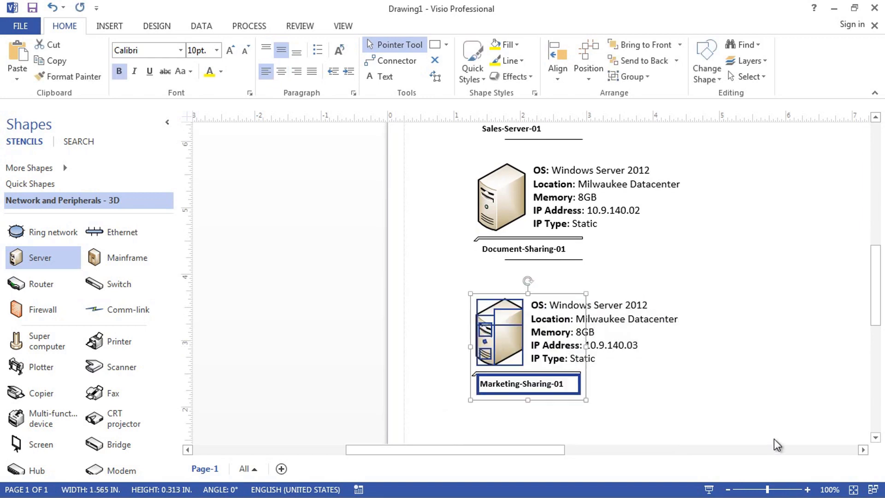
{"action": "left_click", "coordinate": [685, 371]}
{"action": "scroll", "coordinate": [872, 249], "scroll_direction": "up", "scroll_amount": 3}
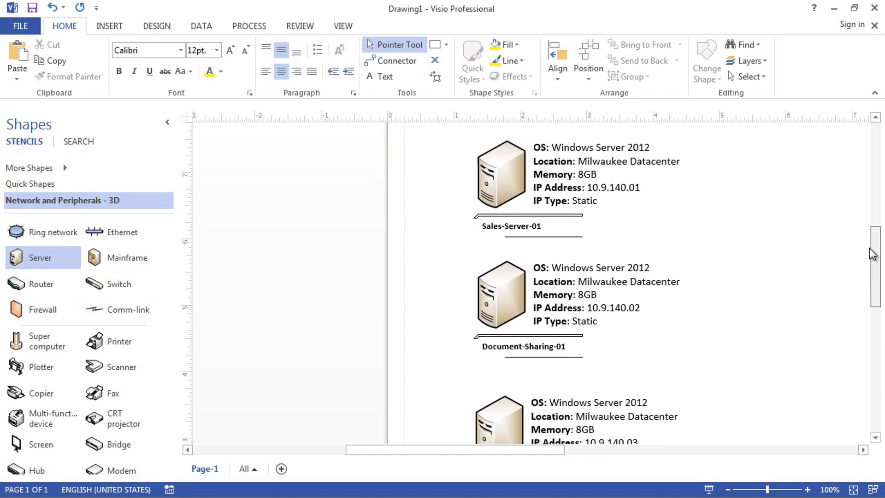
{"action": "mouse_move", "coordinate": [870, 249]}
{"action": "left_mouse_down"}
{"action": "mouse_move", "coordinate": [871, 259]}
{"action": "mouse_move", "coordinate": [872, 250]}
{"action": "left_mouse_up"}
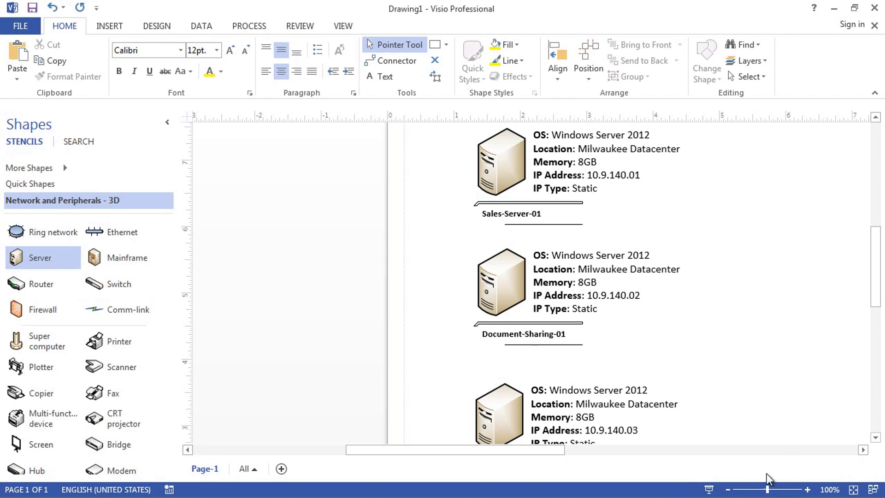
Step: Add a Firewall shape to the right of the three servers, vertically centred near the Document-Sharing-01 server
{"action": "left_click", "coordinate": [727, 489]}
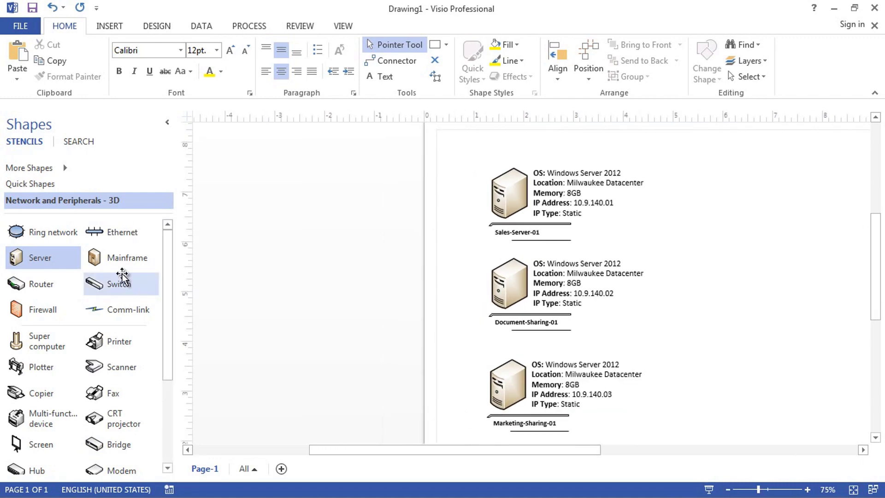
{"action": "left_click_drag", "start_coordinate": [43, 310], "coordinate": [778, 395]}
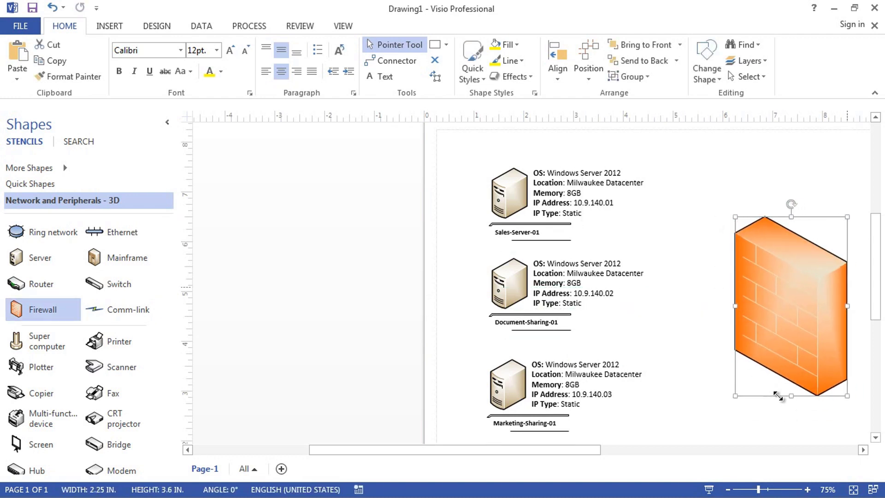
{"action": "left_click_drag", "start_coordinate": [786, 300], "coordinate": [755, 282]}
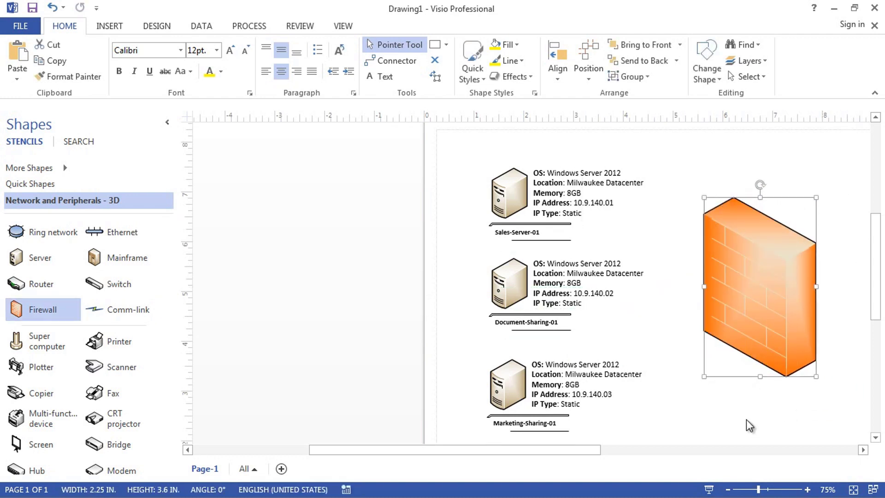
Step: Try to link the Sales-Server-01 server to the firewall's left edge with a connector, and undo it
{"action": "left_click", "coordinate": [389, 61]}
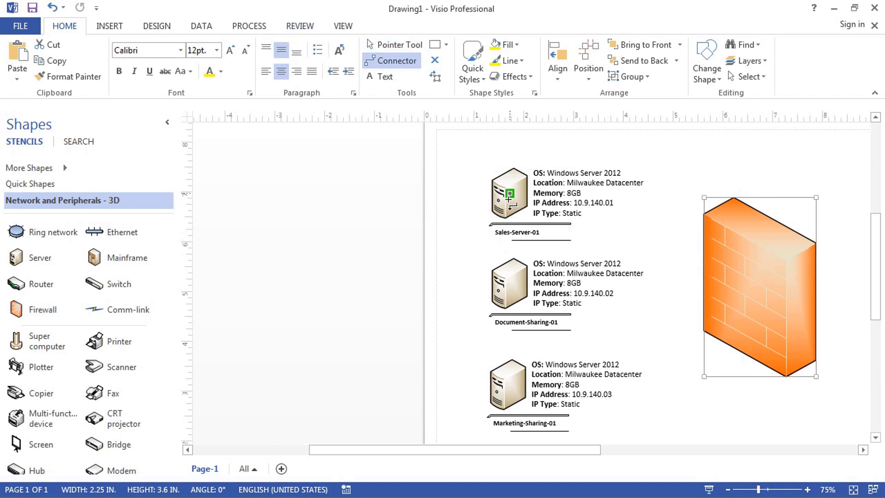
{"action": "left_click_drag", "start_coordinate": [540, 212], "coordinate": [702, 254]}
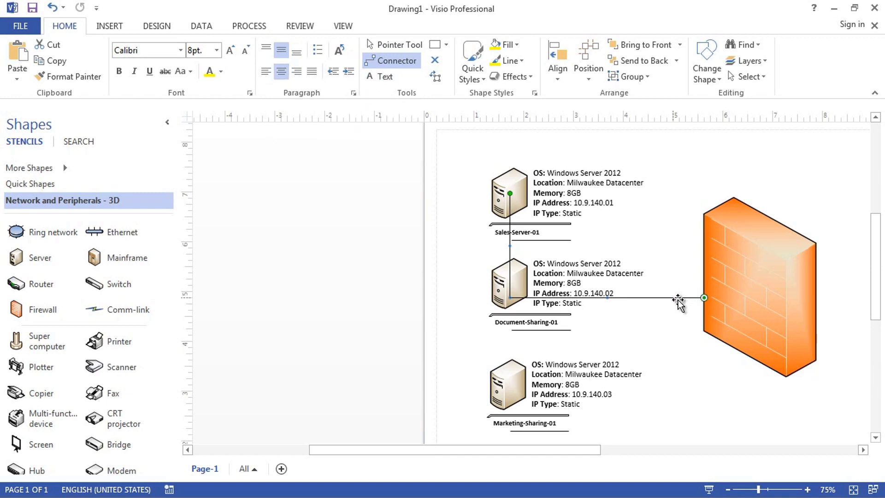
{"action": "left_click", "coordinate": [52, 7]}
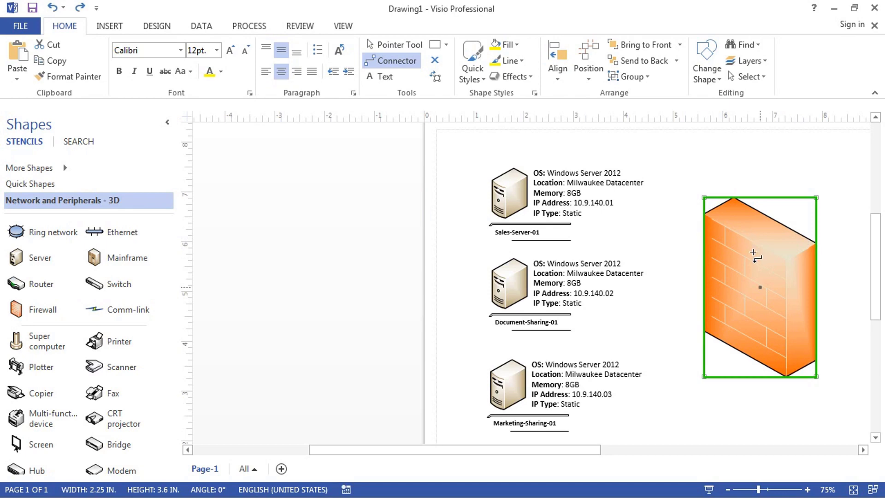
Step: Rearrange the page so that the firewall stands on the left and all three servers with their callouts on the right
{"action": "left_click", "coordinate": [394, 44]}
{"action": "left_click_drag", "start_coordinate": [736, 262], "coordinate": [375, 251]}
{"action": "left_click_drag", "start_coordinate": [477, 151], "coordinate": [680, 427]}
{"action": "left_click_drag", "start_coordinate": [513, 231], "coordinate": [754, 244]}
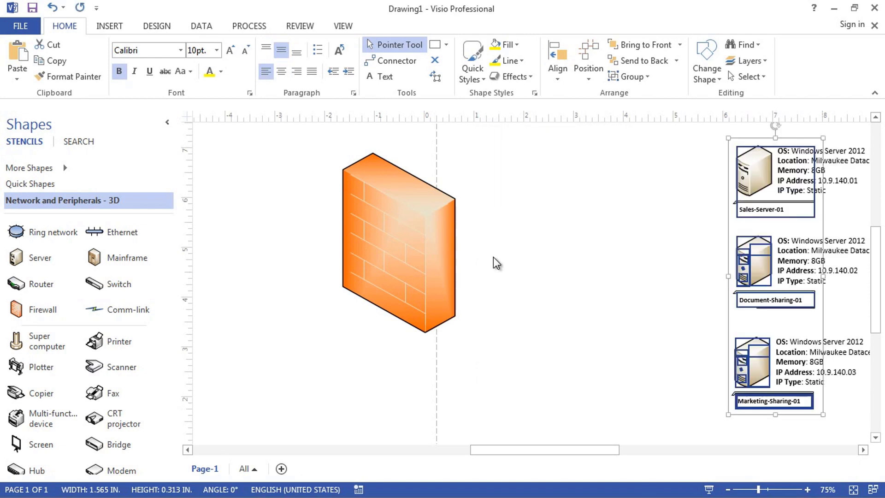
{"action": "left_click_drag", "start_coordinate": [421, 249], "coordinate": [599, 277]}
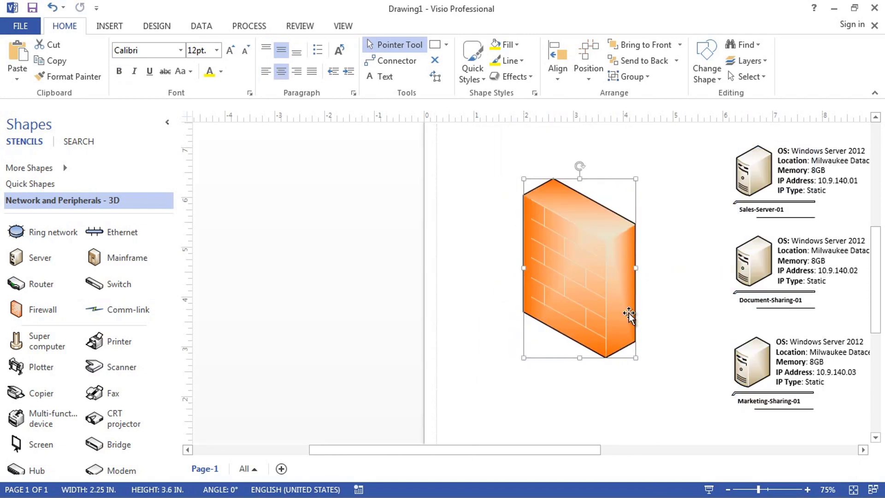
{"action": "left_click", "coordinate": [662, 314]}
Step: Connect the Sales-Server-01 server to the firewall's right edge and route the connector through a vertical segment midway between them
{"action": "left_click", "coordinate": [397, 60]}
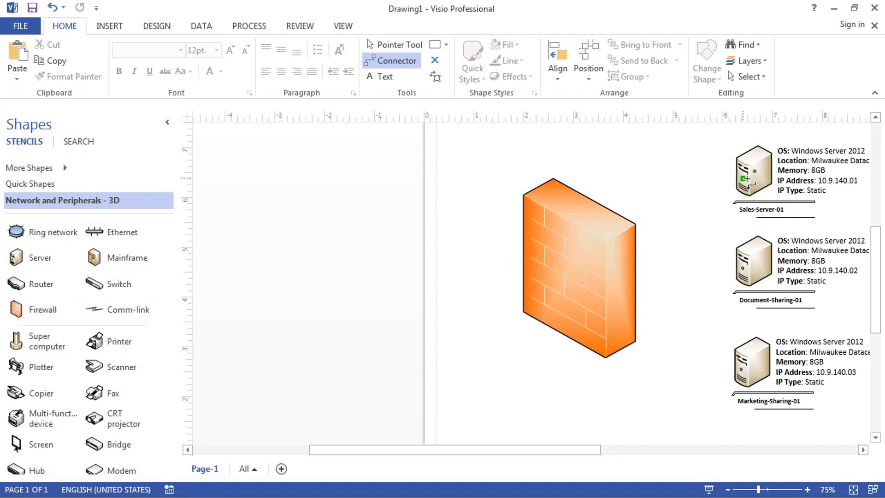
{"action": "left_click_drag", "start_coordinate": [640, 266], "coordinate": [636, 268]}
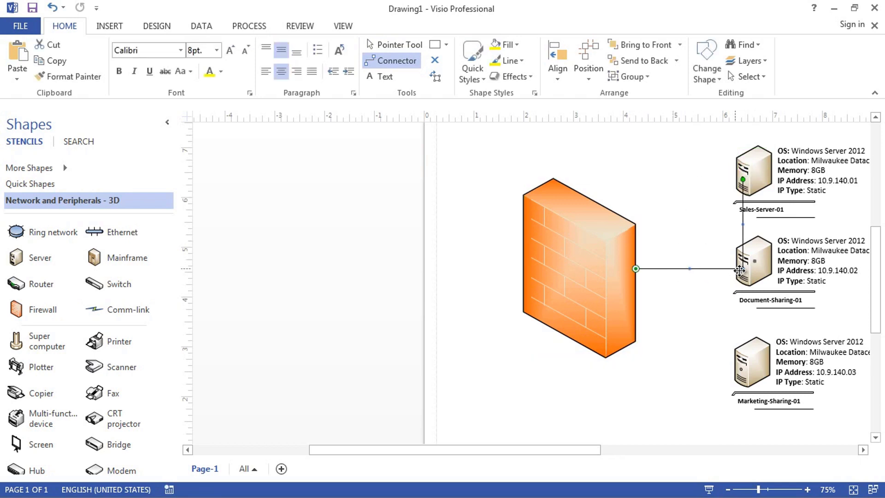
{"action": "left_click_drag", "start_coordinate": [743, 275], "coordinate": [714, 244]}
{"action": "left_click_drag", "start_coordinate": [711, 179], "coordinate": [750, 171]}
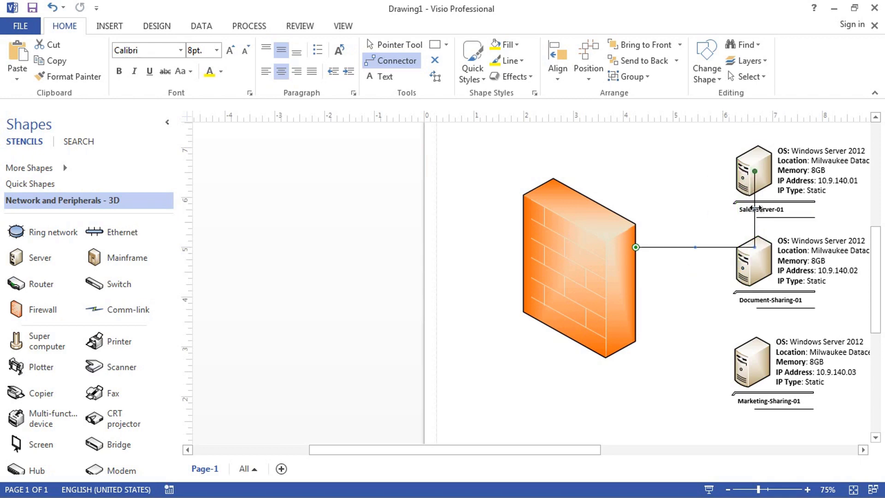
{"action": "left_click_drag", "start_coordinate": [755, 207], "coordinate": [692, 208]}
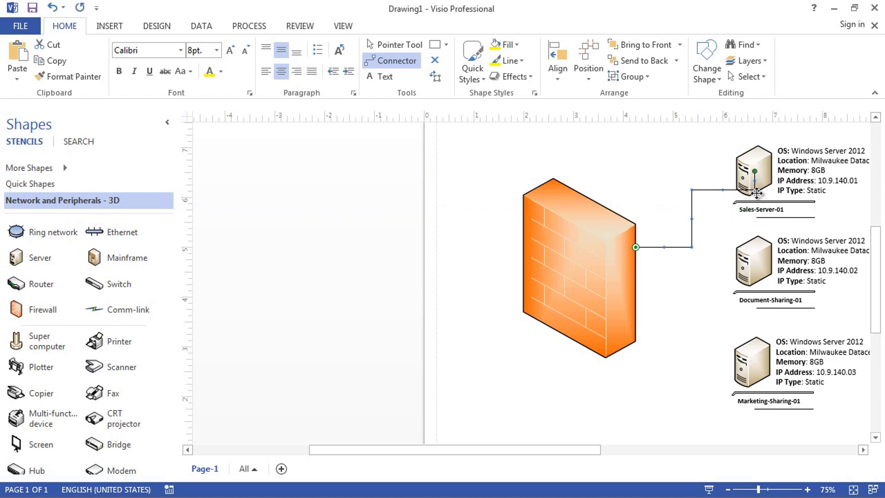
{"action": "left_click_drag", "start_coordinate": [724, 190], "coordinate": [722, 171]}
{"action": "left_click", "coordinate": [700, 303]}
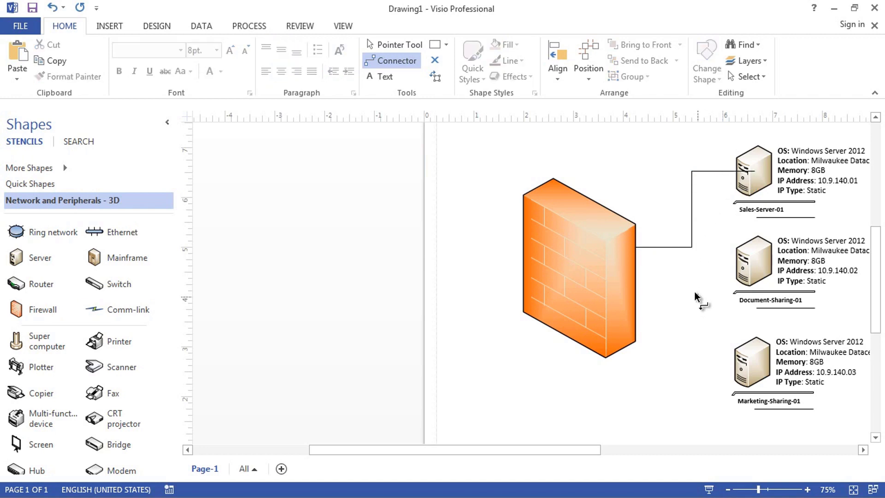
{"action": "left_click", "coordinate": [692, 248]}
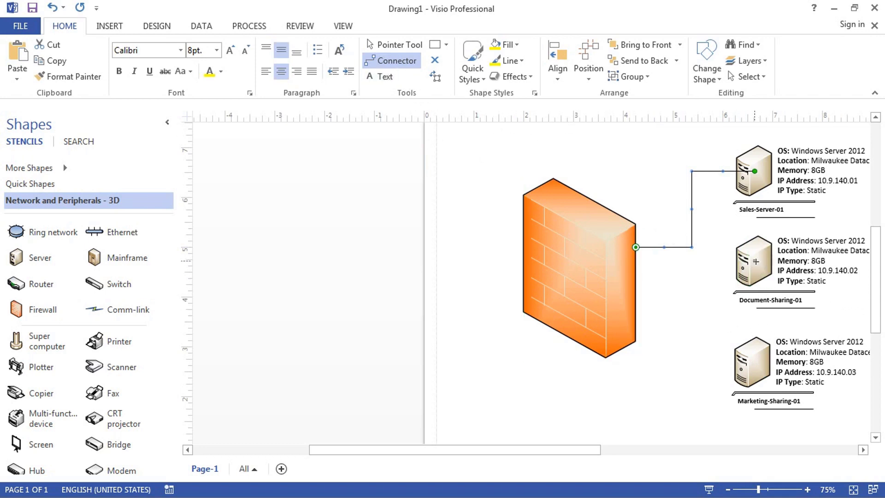
Step: Connect the Document-Sharing-01 server straight to the firewall's right edge and join the Marketing-Sharing-01 server to that line with another connector
{"action": "left_click_drag", "start_coordinate": [650, 255], "coordinate": [577, 262]}
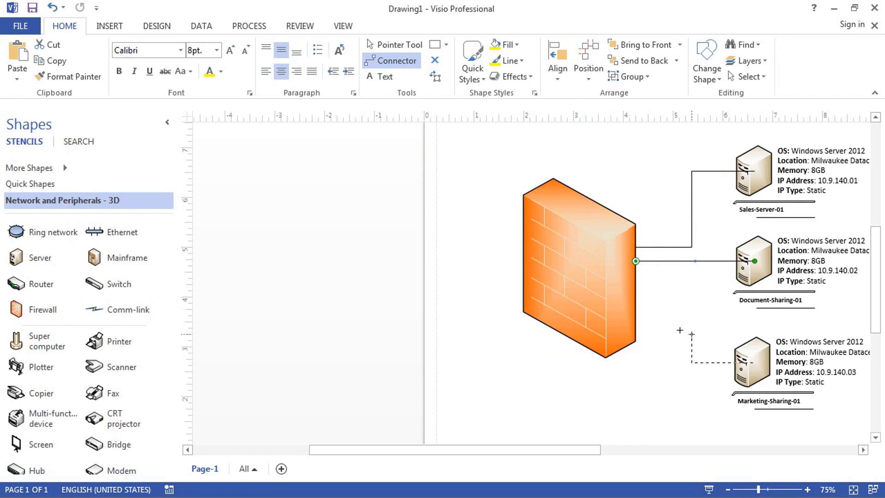
{"action": "left_click_drag", "start_coordinate": [680, 330], "coordinate": [644, 264]}
{"action": "left_click_drag", "start_coordinate": [634, 310], "coordinate": [691, 315]}
{"action": "left_click", "coordinate": [685, 434]}
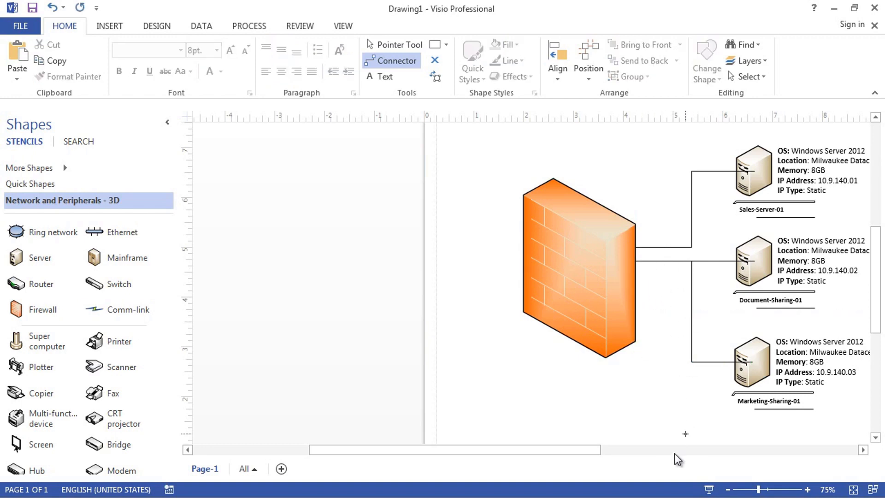
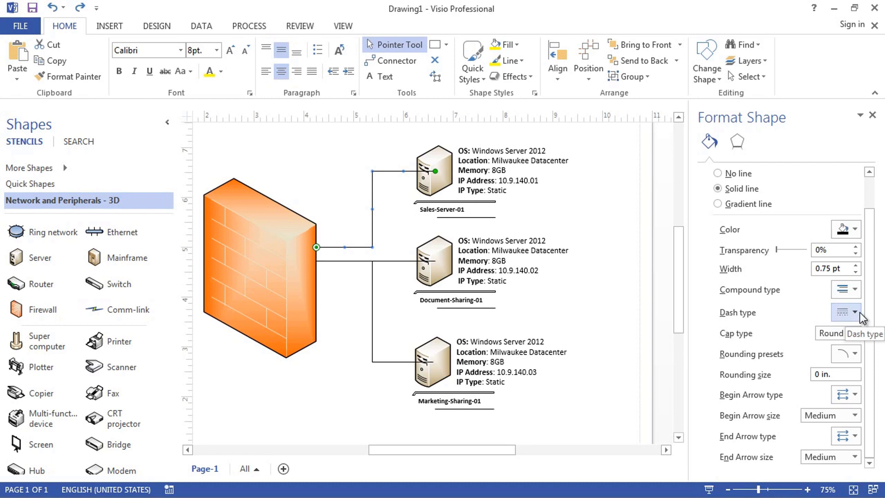
Step: Give the Sales-Server-01 connector begin arrow type 04 and end arrow type 06
{"action": "left_click", "coordinate": [856, 396]}
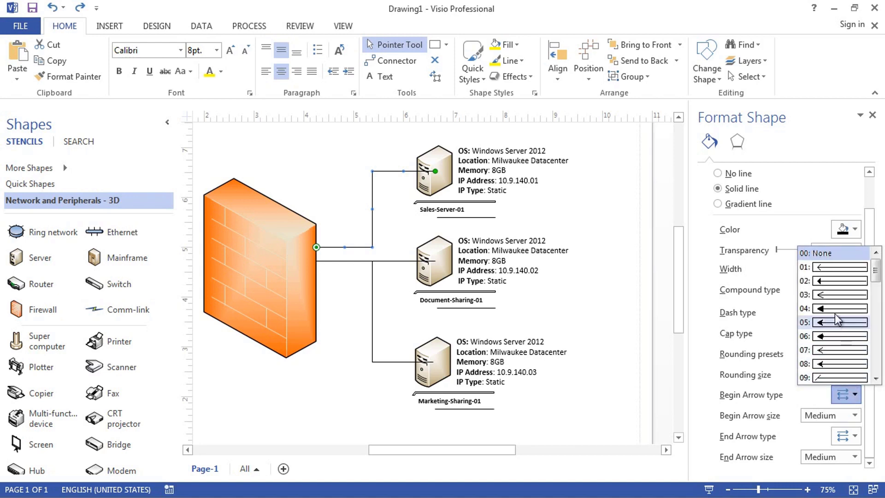
{"action": "left_click", "coordinate": [834, 309]}
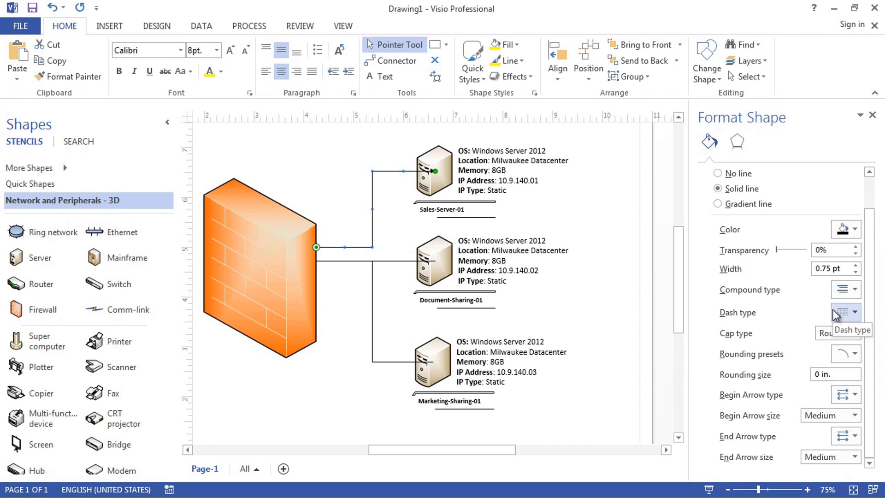
{"action": "left_click", "coordinate": [855, 441]}
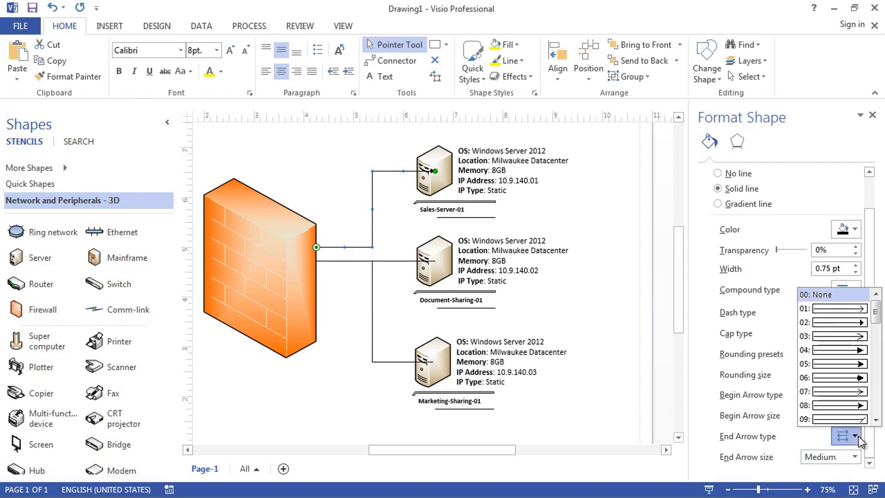
{"action": "left_click", "coordinate": [857, 377]}
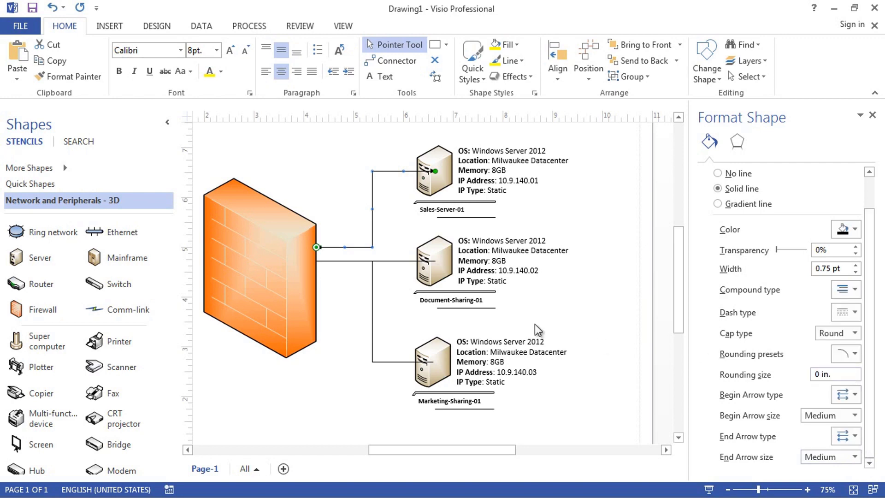
Step: Add a filled begin arrowhead and end arrow type 06 to the connector between the firewall and the Document-Sharing-01 server
{"action": "left_click", "coordinate": [397, 261]}
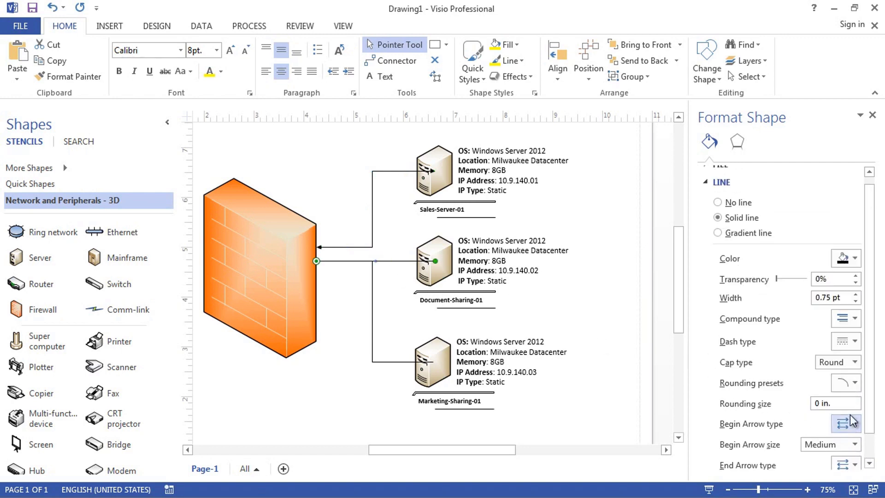
{"action": "left_click", "coordinate": [857, 422]}
{"action": "left_click", "coordinate": [843, 367]}
{"action": "left_click", "coordinate": [870, 463]}
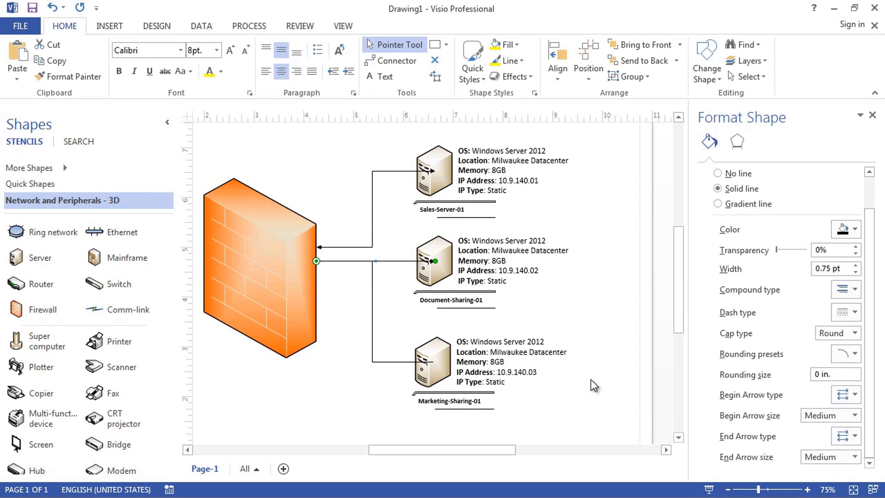
{"action": "left_click", "coordinate": [853, 439]}
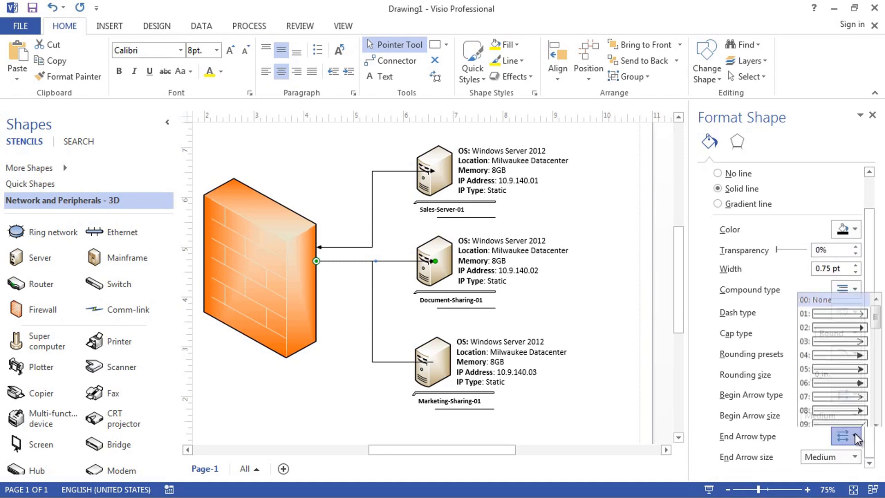
{"action": "left_click", "coordinate": [850, 376]}
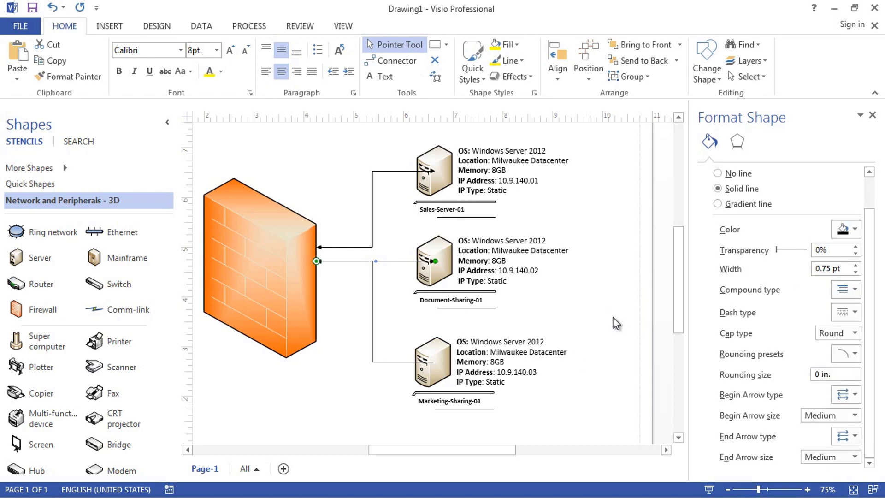
Step: Give the Marketing-Sharing-01 connector begin arrow type 06 and end arrow type 06
{"action": "left_click", "coordinate": [371, 344]}
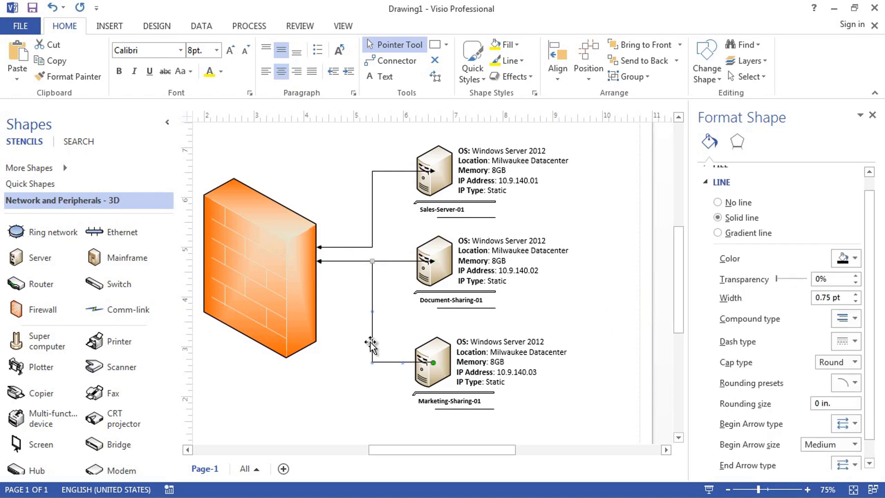
{"action": "left_click", "coordinate": [855, 424]}
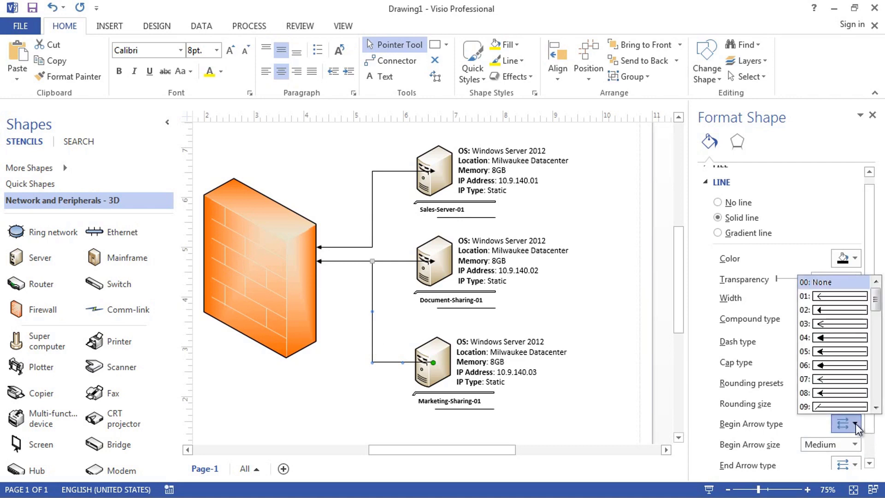
{"action": "left_click", "coordinate": [850, 365]}
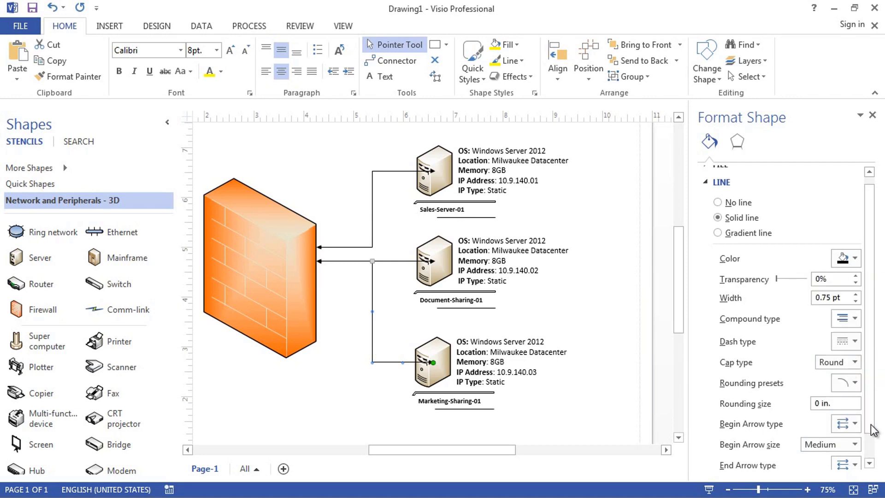
{"action": "scroll", "coordinate": [874, 430], "scroll_direction": "down", "scroll_amount": 1}
{"action": "left_click", "coordinate": [852, 436]}
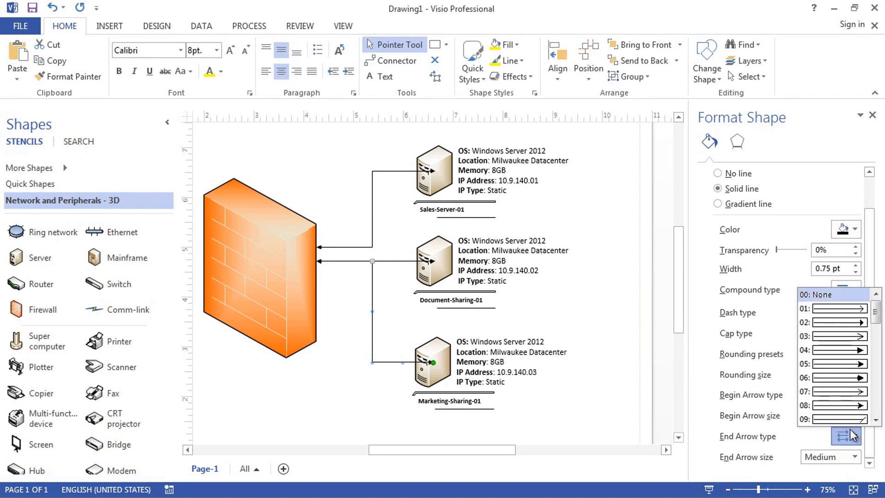
{"action": "left_click", "coordinate": [848, 382]}
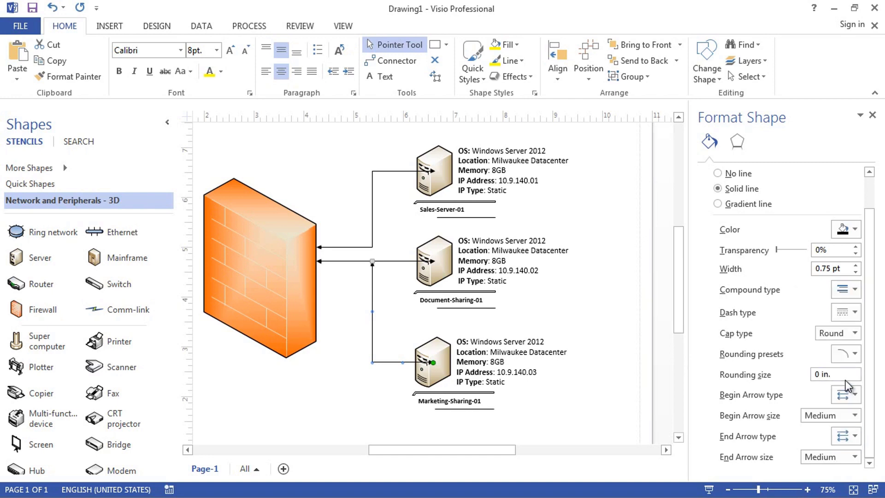
{"action": "left_click", "coordinate": [577, 317]}
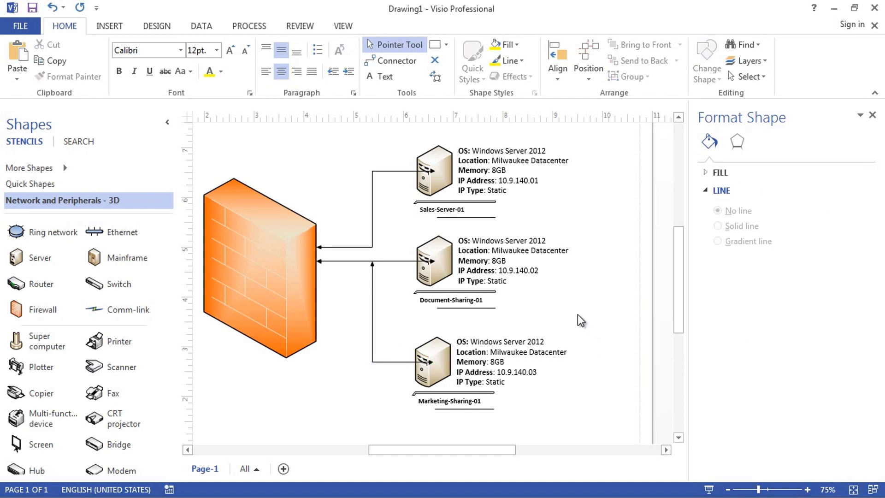
Step: Try the Linear, Integral, Whisp and Radiance themes on the network diagram
{"action": "left_click_drag", "start_coordinate": [493, 450], "coordinate": [487, 449]}
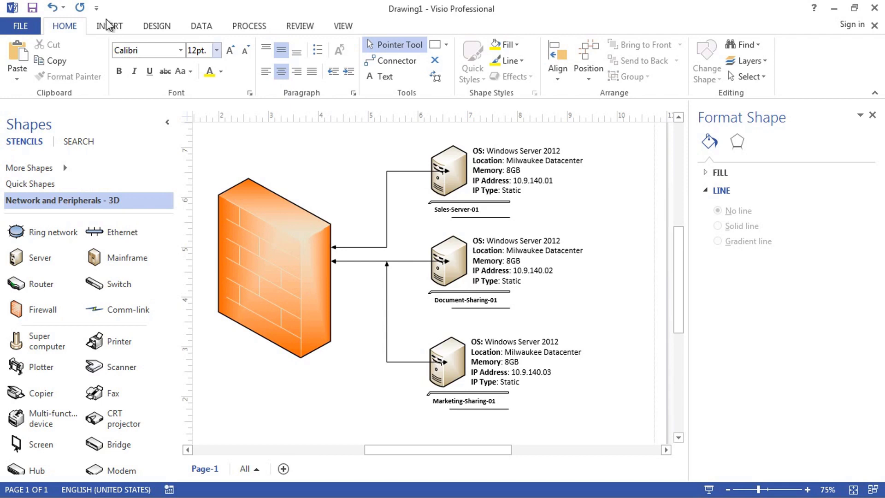
{"action": "left_click", "coordinate": [157, 30]}
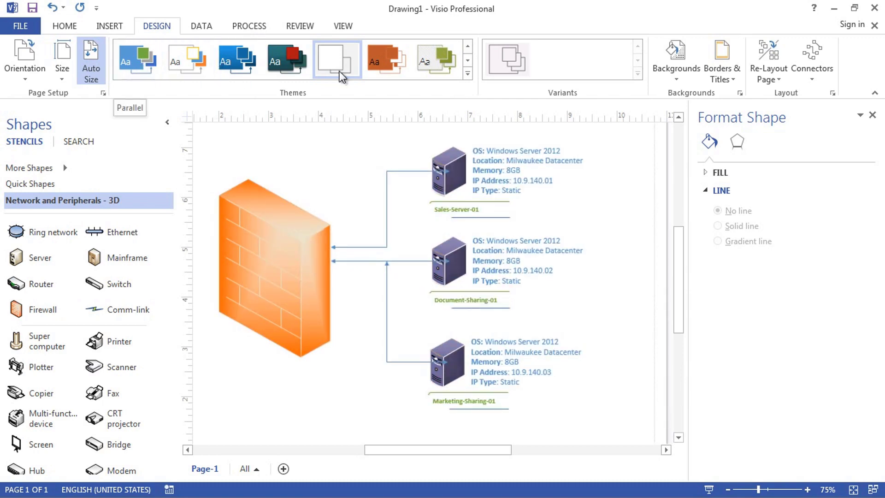
{"action": "left_click", "coordinate": [468, 74]}
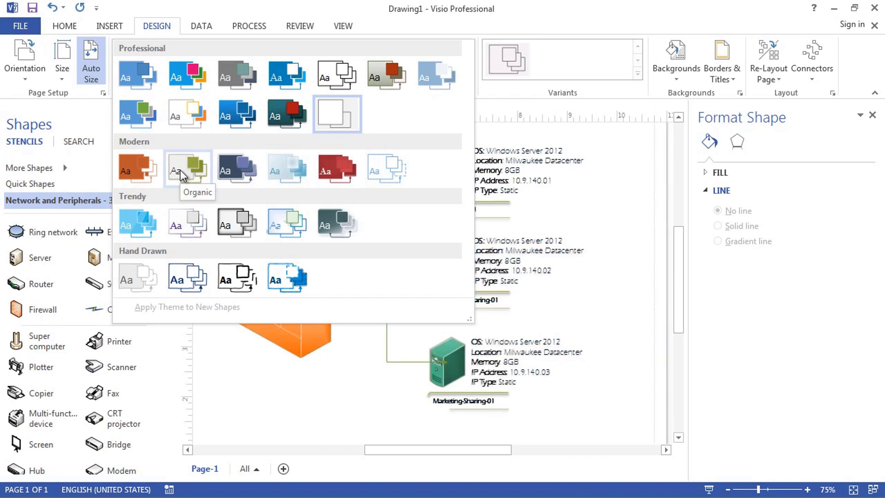
{"action": "left_click", "coordinate": [189, 82]}
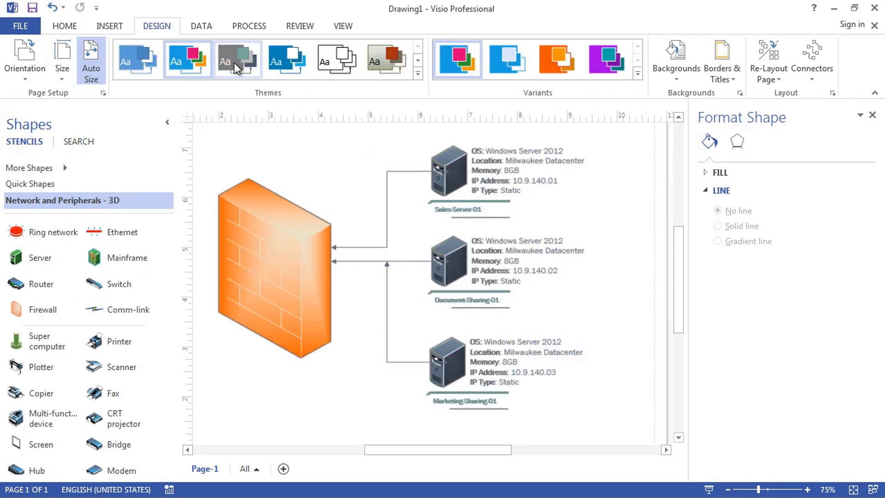
{"action": "left_click", "coordinate": [287, 63]}
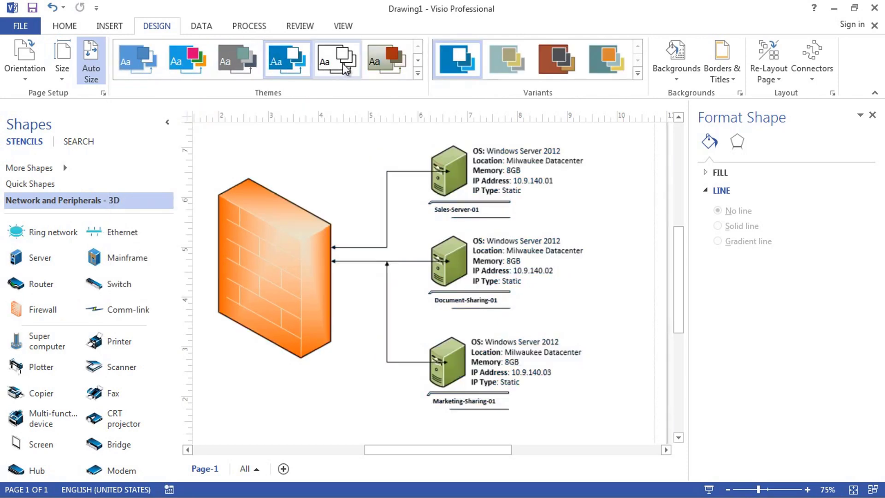
{"action": "left_click", "coordinate": [373, 65]}
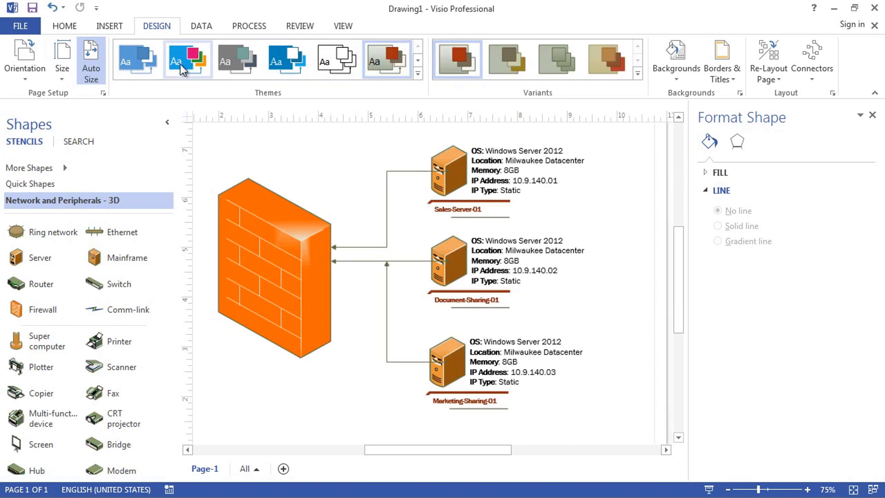
{"action": "left_click", "coordinate": [418, 74]}
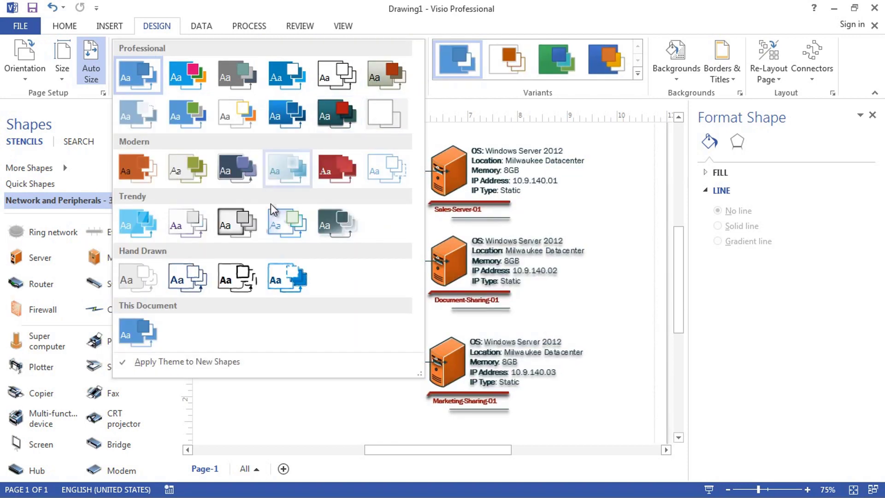
{"action": "left_click", "coordinate": [285, 229]}
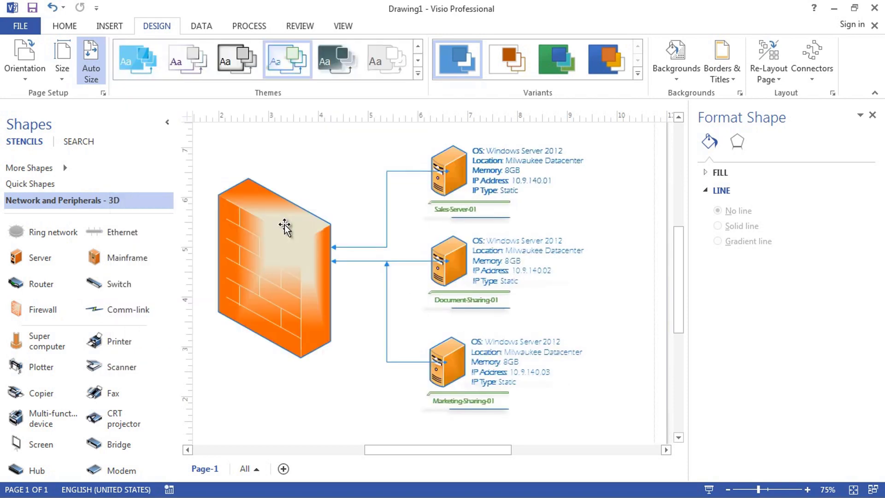
Step: Apply the Retrospect theme to the diagram and change its theme colors to Lines
{"action": "left_click", "coordinate": [416, 78]}
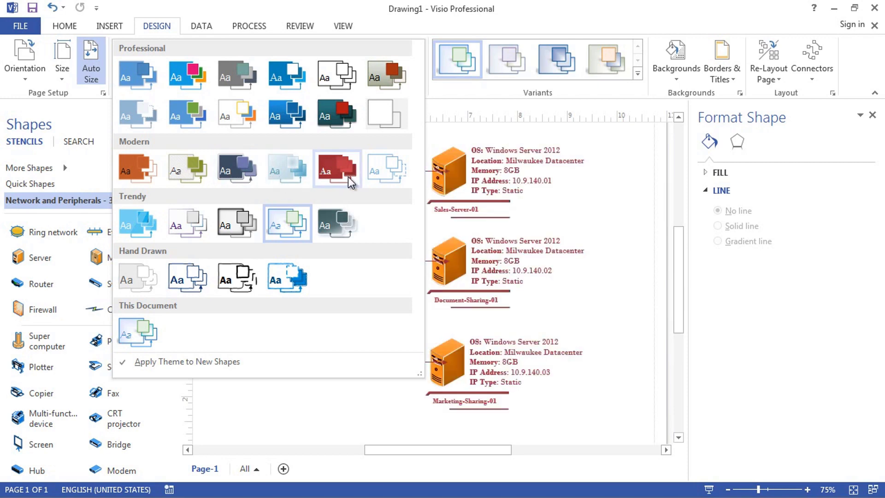
{"action": "left_click", "coordinate": [138, 171]}
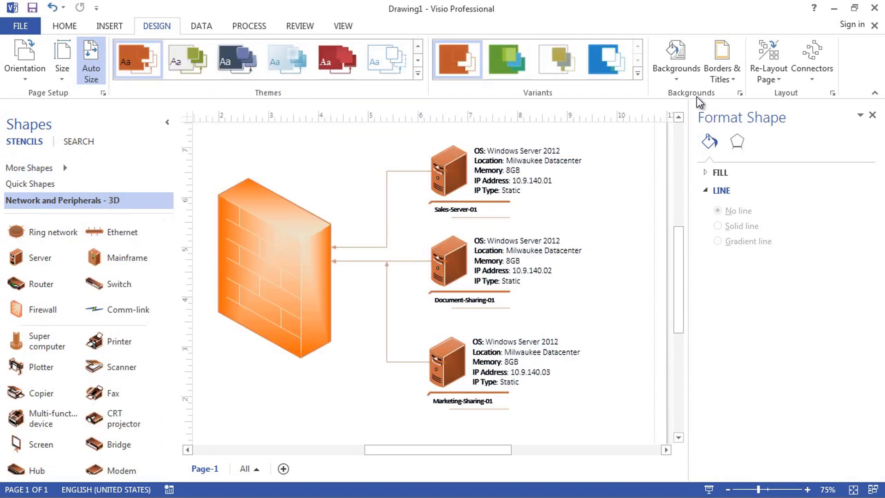
{"action": "left_click", "coordinate": [638, 76]}
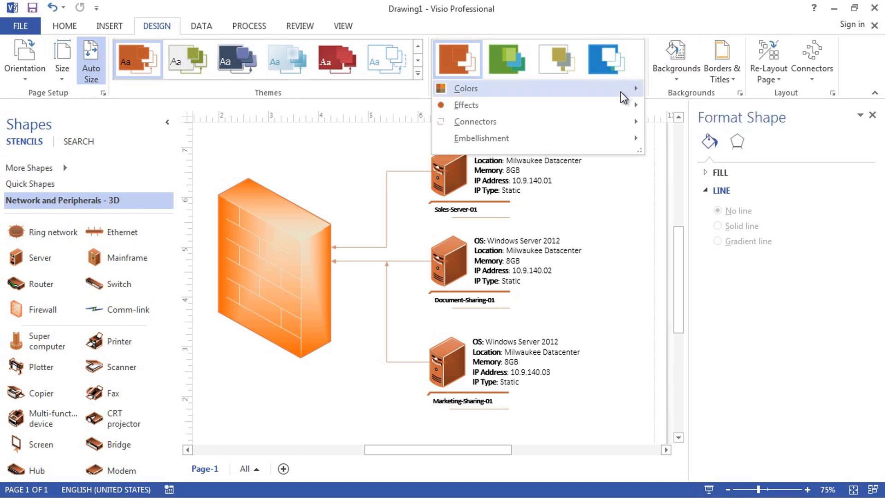
{"action": "mouse_move", "coordinate": [623, 91]}
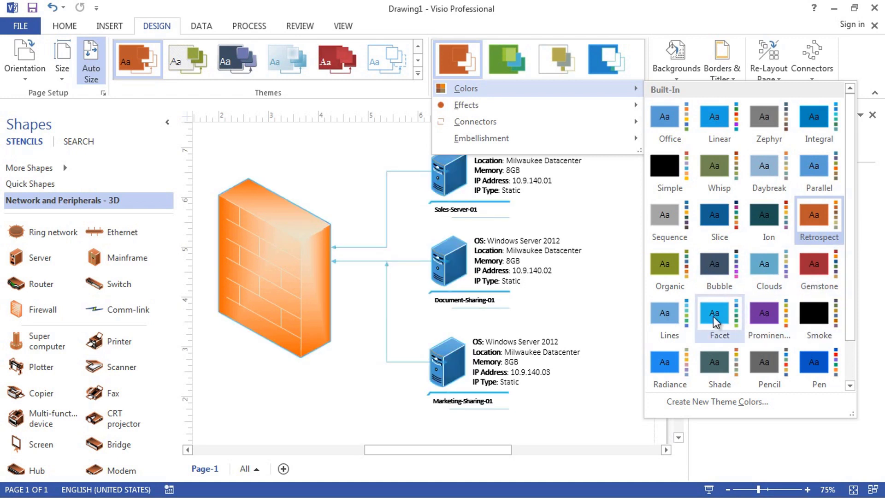
{"action": "left_click", "coordinate": [667, 318]}
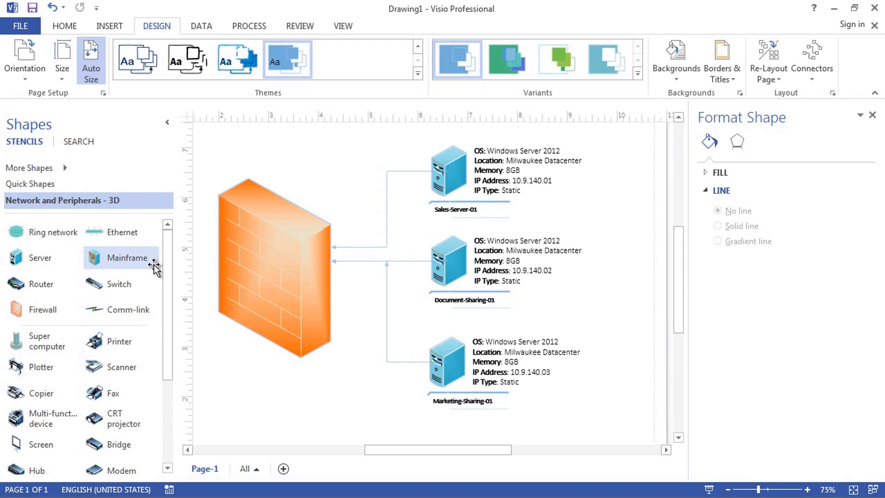
Step: Add the world map background to the network diagram page and look at the theme variant options
{"action": "left_click", "coordinate": [679, 81]}
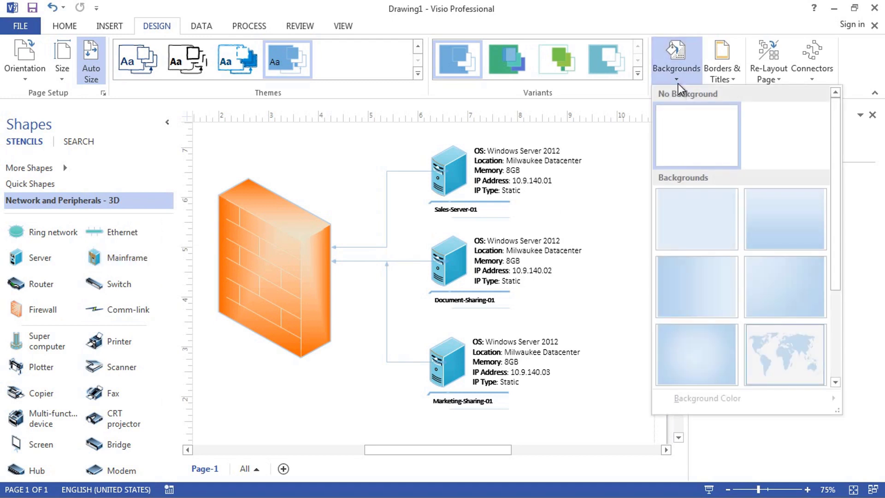
{"action": "left_click", "coordinate": [783, 352]}
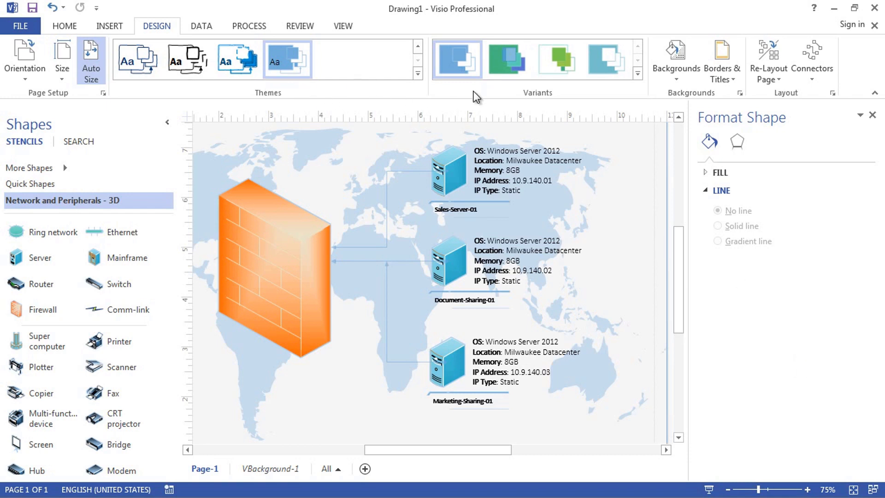
{"action": "left_click", "coordinate": [639, 76]}
{"action": "mouse_move", "coordinate": [583, 93]}
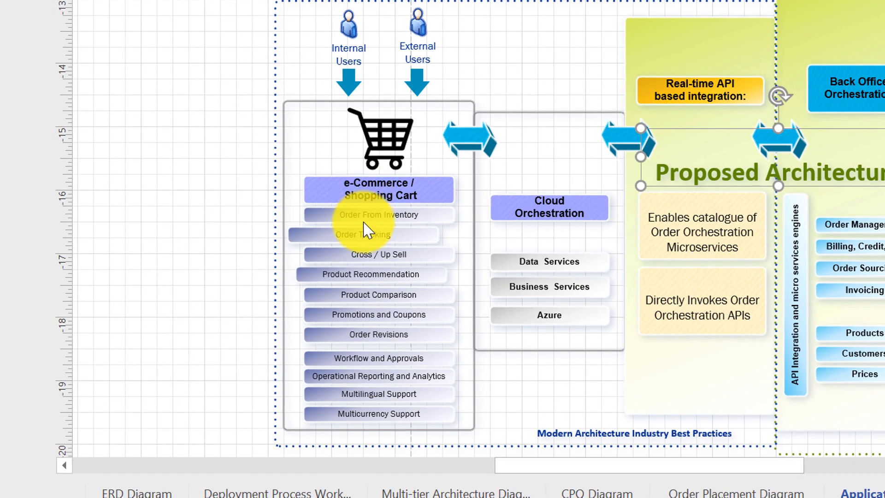
Step: Align all the feature boxes under e-Commerce / Shopping Cart by their horizontal centers, using Order From Inventory as the reference, and save the file
{"action": "left_click", "coordinate": [358, 235]}
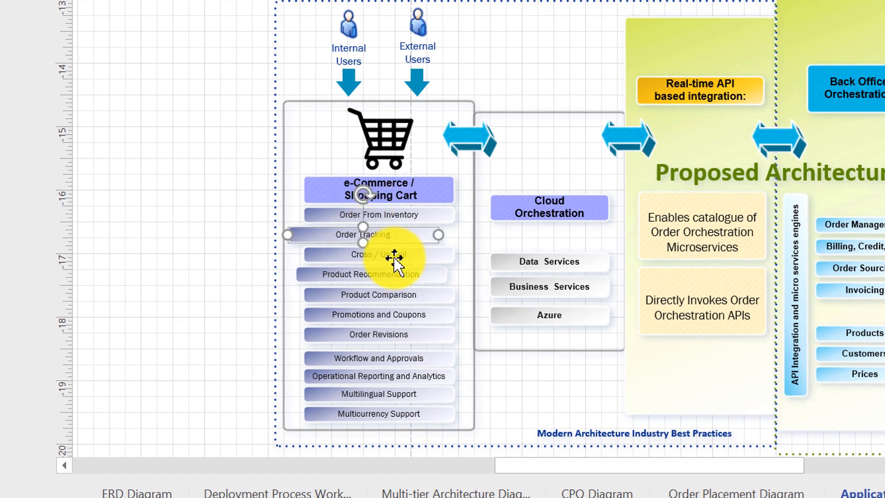
{"action": "key", "text": "F8"}
{"action": "left_click", "coordinate": [335, 215]}
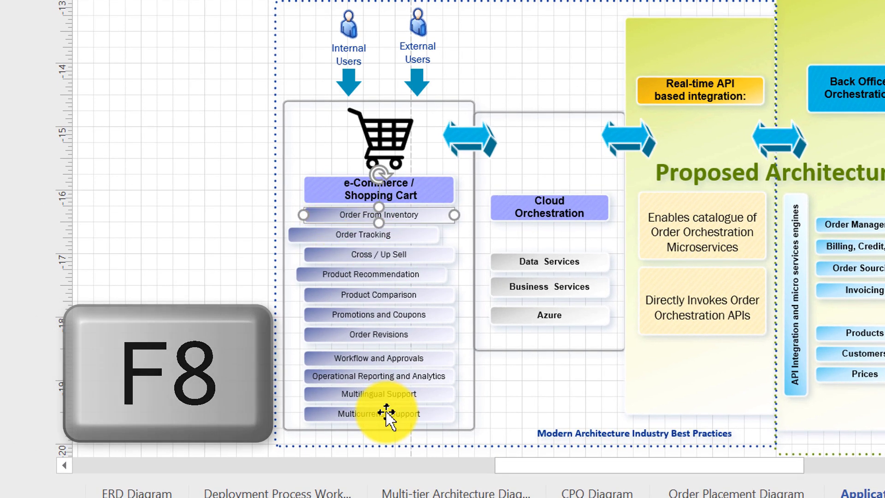
{"action": "left_click", "coordinate": [372, 414], "text": "shift"}
{"action": "left_click", "coordinate": [369, 395], "text": "shift"}
{"action": "left_click", "coordinate": [368, 376], "text": "shift"}
{"action": "left_click", "coordinate": [367, 359], "text": "shift"}
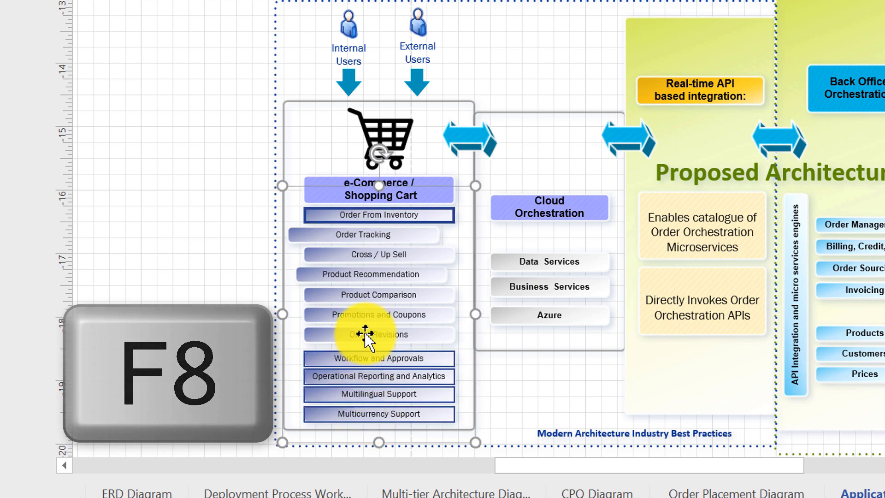
{"action": "left_click", "coordinate": [366, 335], "text": "shift"}
{"action": "left_click", "coordinate": [366, 316], "text": "shift"}
{"action": "left_click", "coordinate": [366, 295], "text": "shift"}
{"action": "left_click", "coordinate": [366, 275], "text": "shift"}
{"action": "left_click", "coordinate": [365, 255], "text": "shift"}
{"action": "key", "text": "F8"}
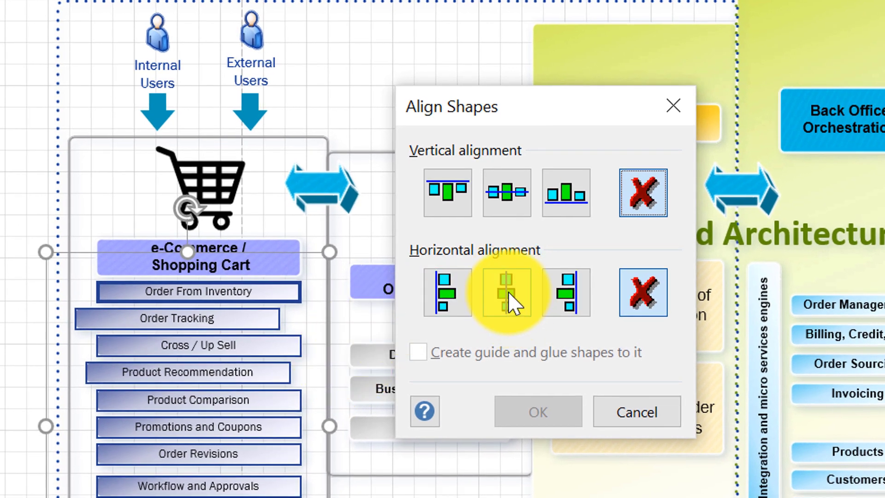
{"action": "left_click", "coordinate": [509, 295]}
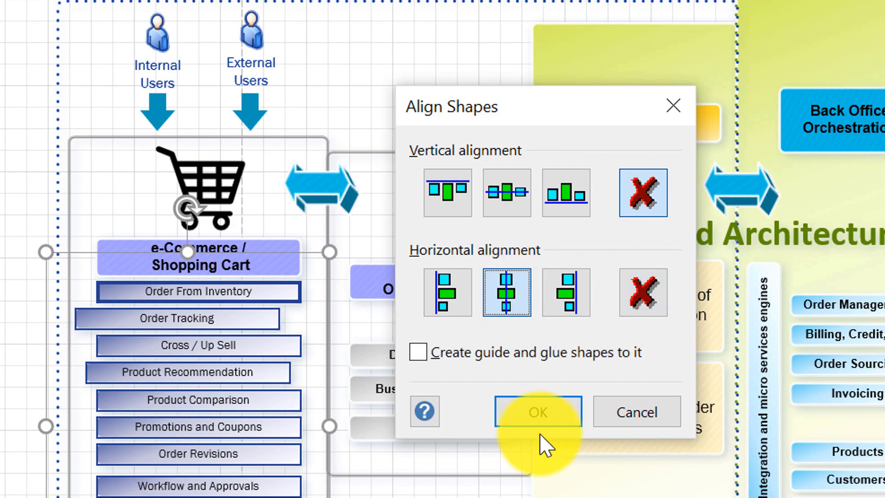
{"action": "left_click", "coordinate": [554, 411]}
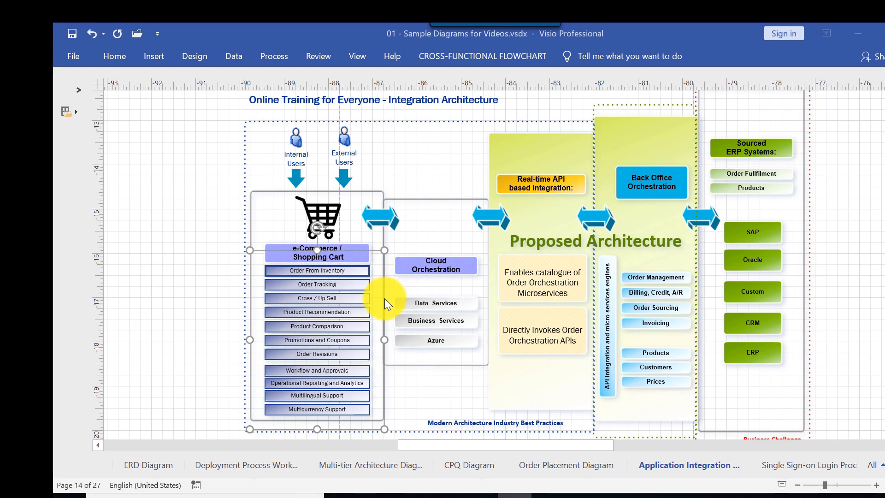
{"action": "key", "text": "ctrl+s"}
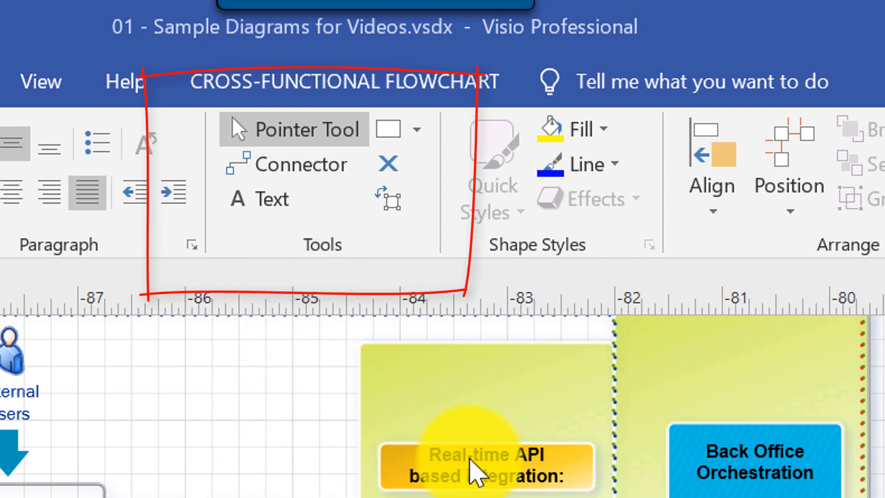
Step: Remove the trailing colon from the "Real-time API based integration" box's text
{"action": "left_click_drag", "start_coordinate": [490, 431], "coordinate": [490, 428]}
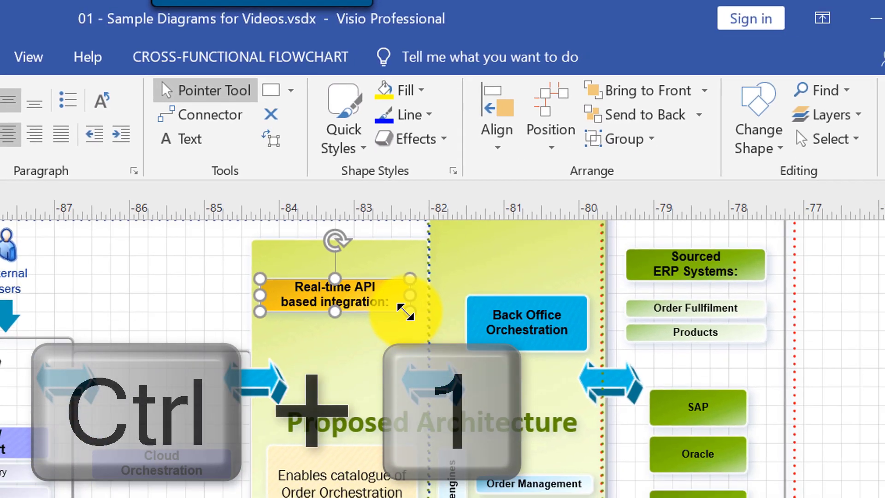
{"action": "left_click_drag", "start_coordinate": [406, 314], "coordinate": [357, 293]}
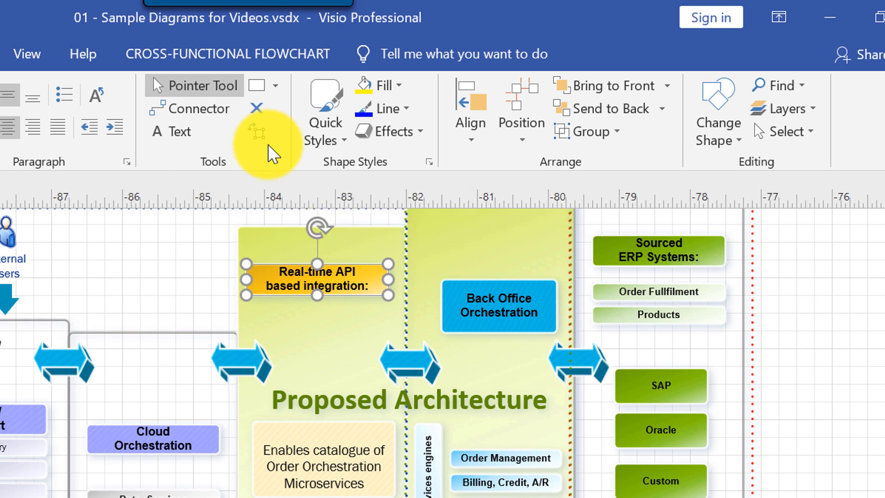
{"action": "key", "text": "ctrl+2"}
{"action": "left_click", "coordinate": [326, 297]}
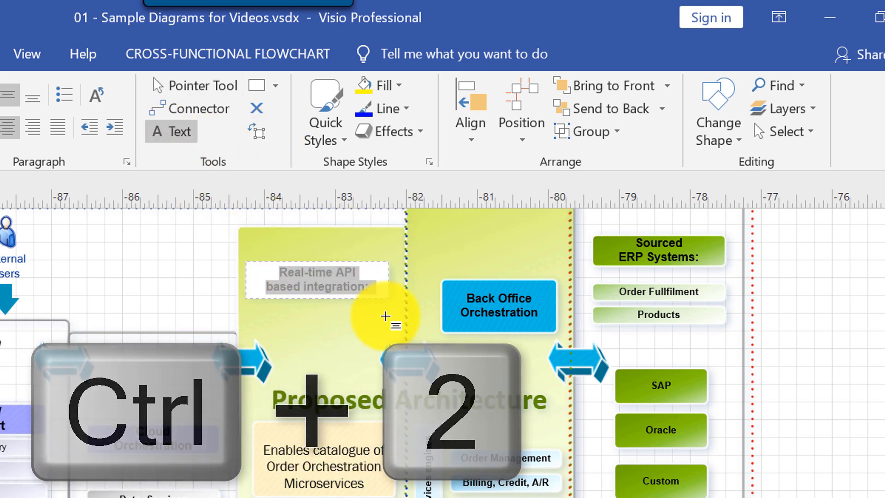
{"action": "left_click", "coordinate": [369, 291]}
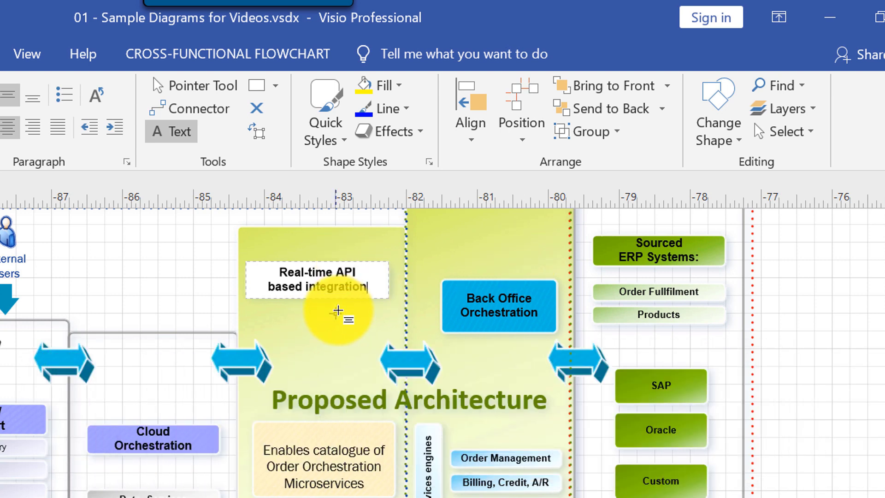
{"action": "key", "text": "Escape"}
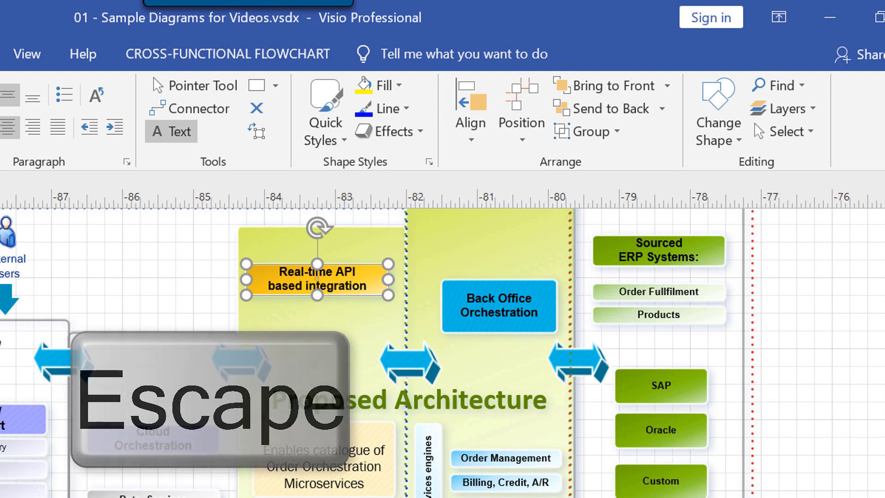
Step: Switch to the Connector tool and try to draw a connector on the "Real-time API based integration" box
{"action": "key", "text": "ctrl+3"}
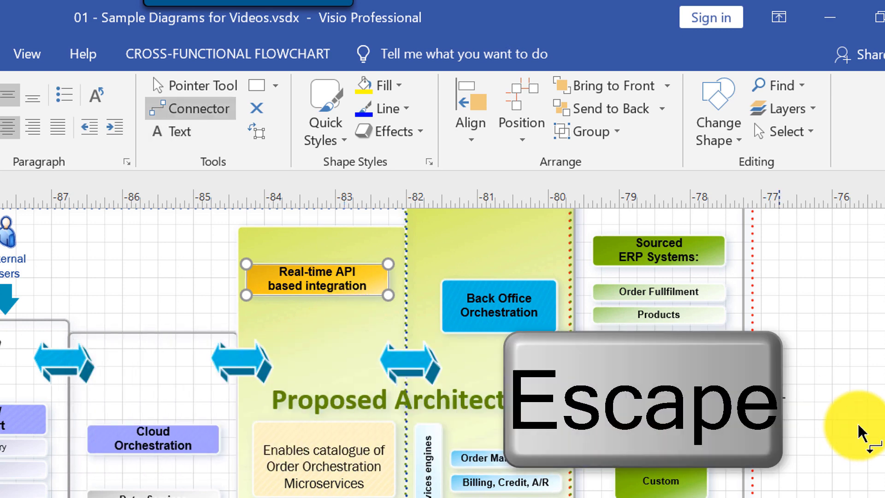
{"action": "mouse_move", "coordinate": [373, 279]}
{"action": "left_mouse_down"}
{"action": "mouse_move", "coordinate": [417, 281]}
{"action": "mouse_move", "coordinate": [423, 313]}
{"action": "mouse_move", "coordinate": [439, 311]}
{"action": "mouse_move", "coordinate": [360, 286]}
{"action": "left_mouse_up"}
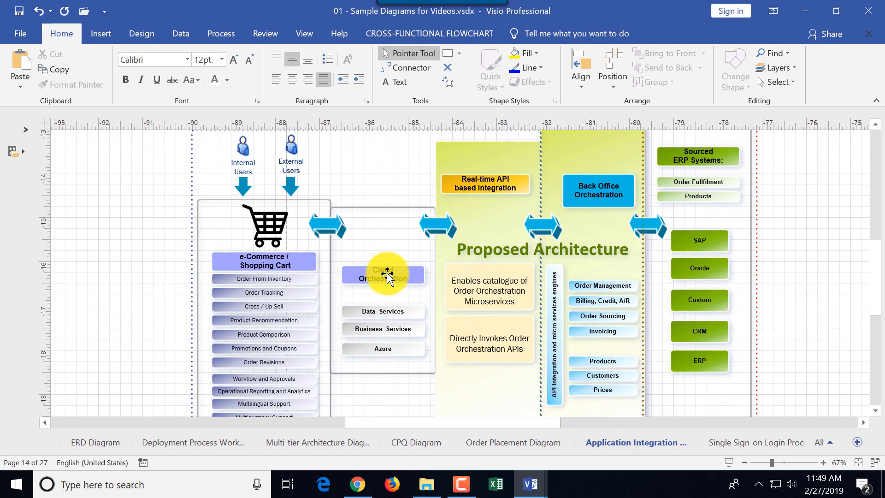
Step: Nudge the Cloud Orchestration box by normal increments up, left, down and right
{"action": "left_click", "coordinate": [387, 275]}
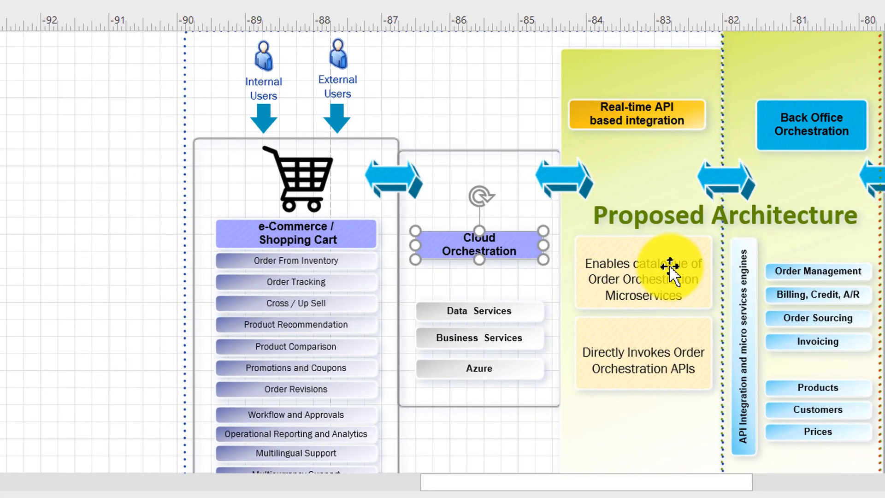
{"action": "key", "text": "Up"}
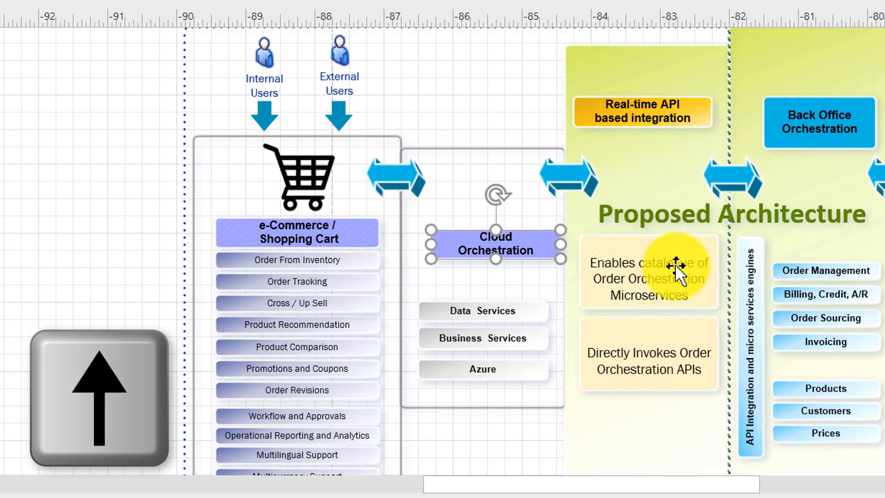
{"action": "key", "text": "Left"}
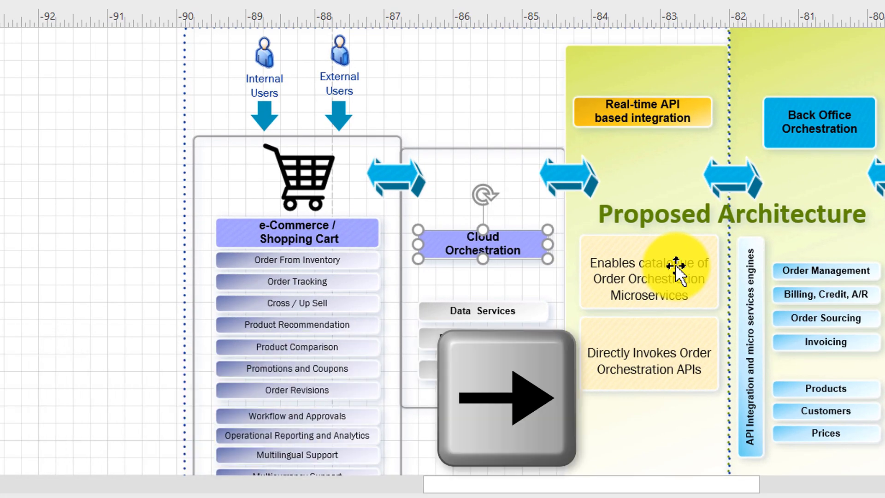
{"action": "key", "text": "Down"}
{"action": "key", "text": "Right"}
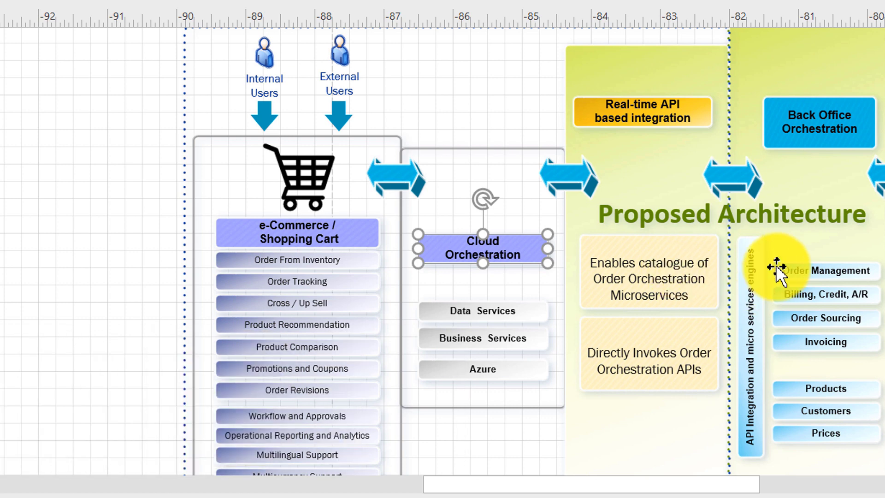
Step: Fine-tune the Cloud Orchestration box's position with the smallest nudges up, right, left and down
{"action": "key", "text": "shift+Up"}
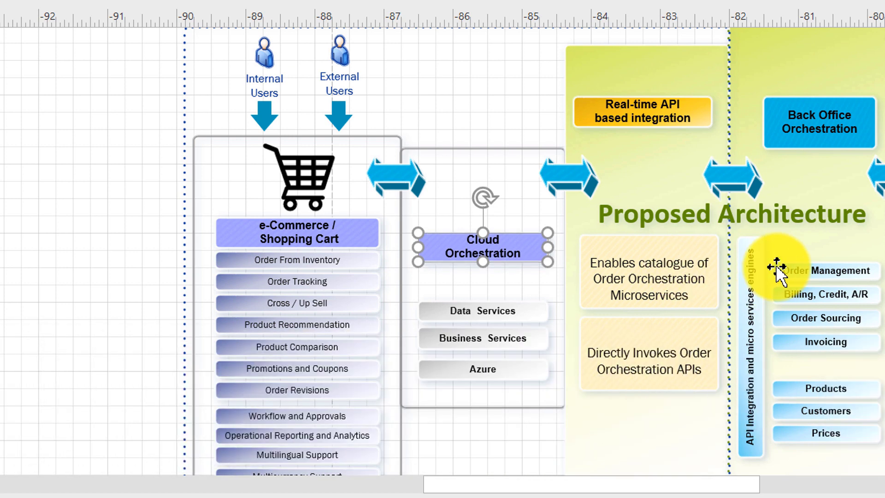
{"action": "key", "text": "shift+Right"}
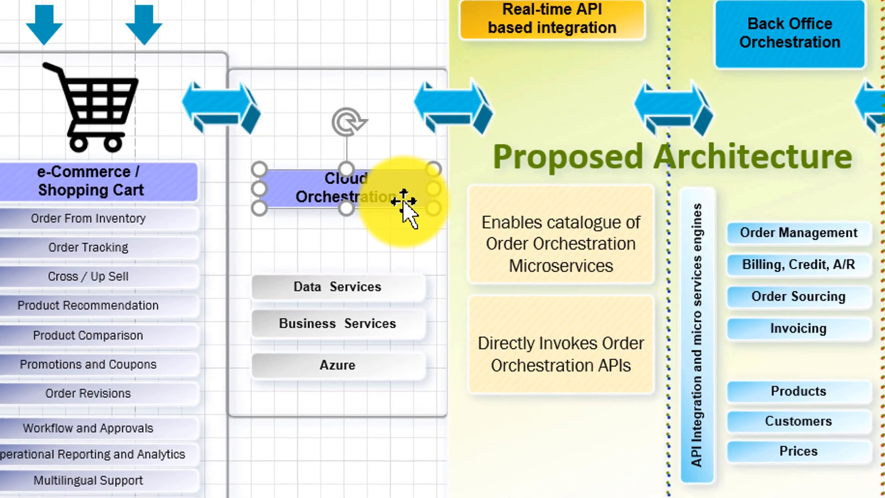
{"action": "key", "text": "shift+Left"}
{"action": "key", "text": "shift+Down"}
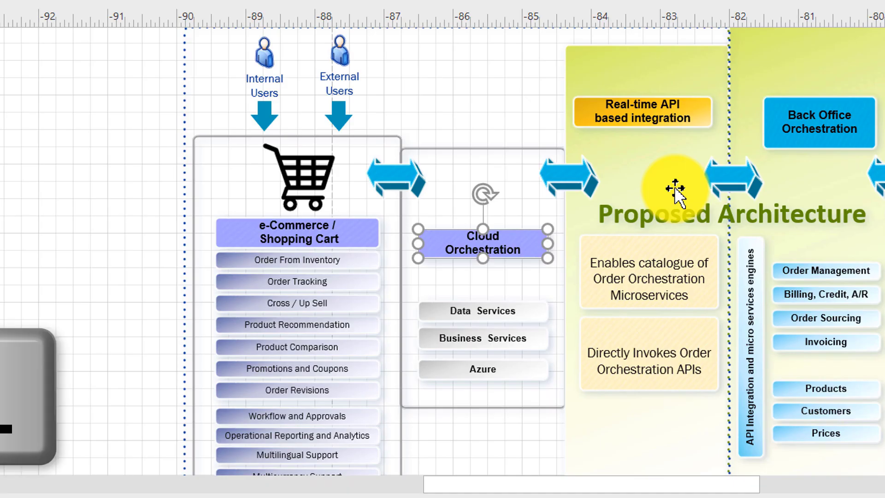
Step: Rotate the Cloud Orchestration box 90 degrees counterclockwise
{"action": "key", "text": "ctrl+l"}
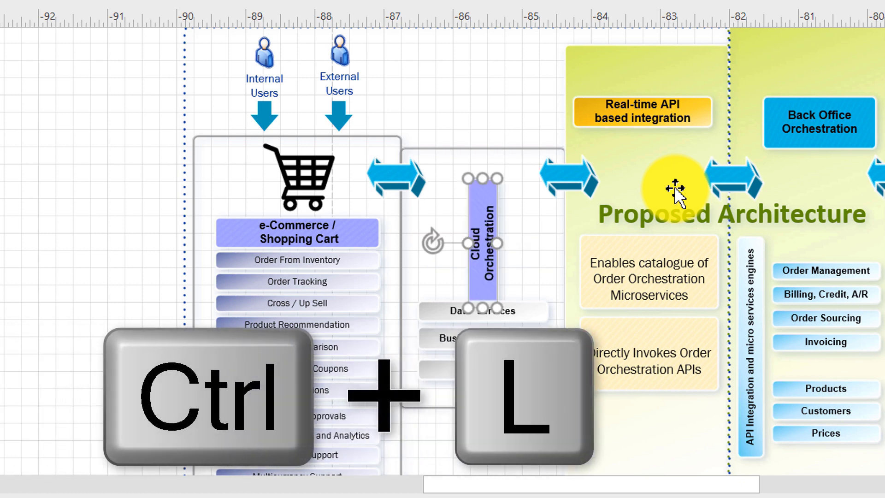